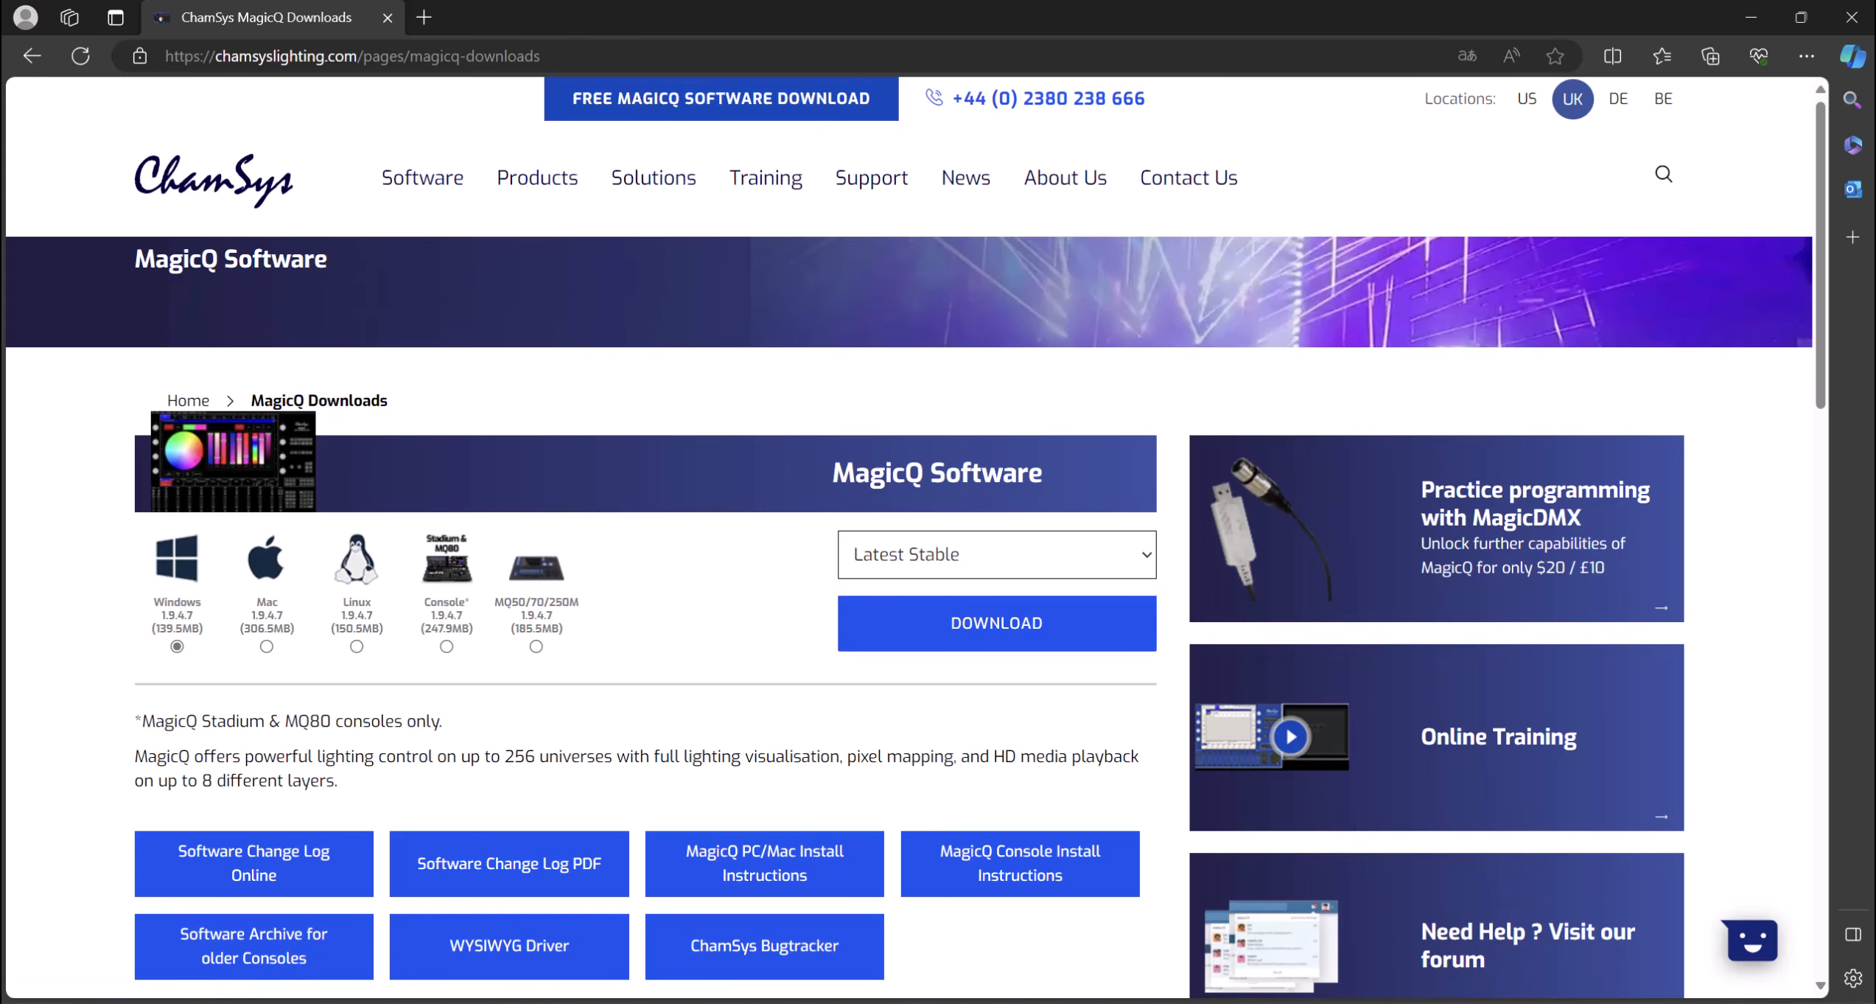
Step: Switch to MagicQ PC and raise the MavMK2Spot group's cyan level in the Colour window, returning it to 0%
{"action": "mouse_move", "coordinate": [1039, 1002]}
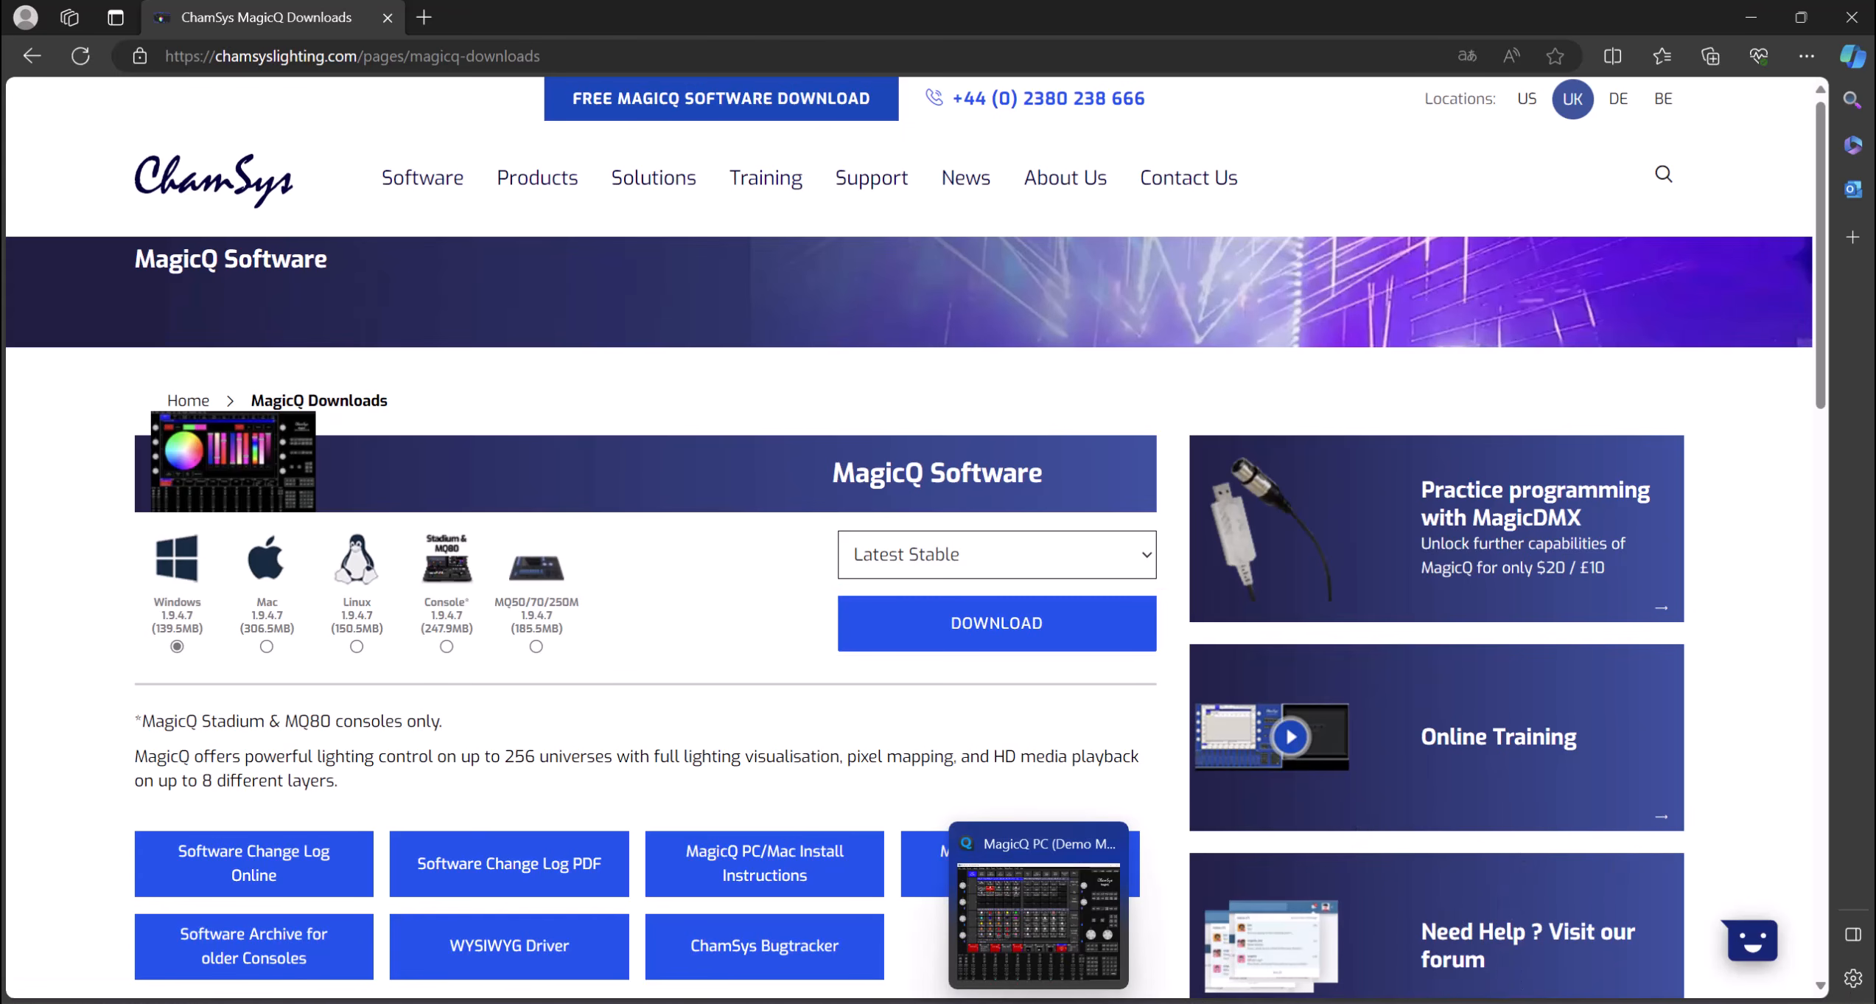
{"action": "left_click", "coordinate": [1038, 914]}
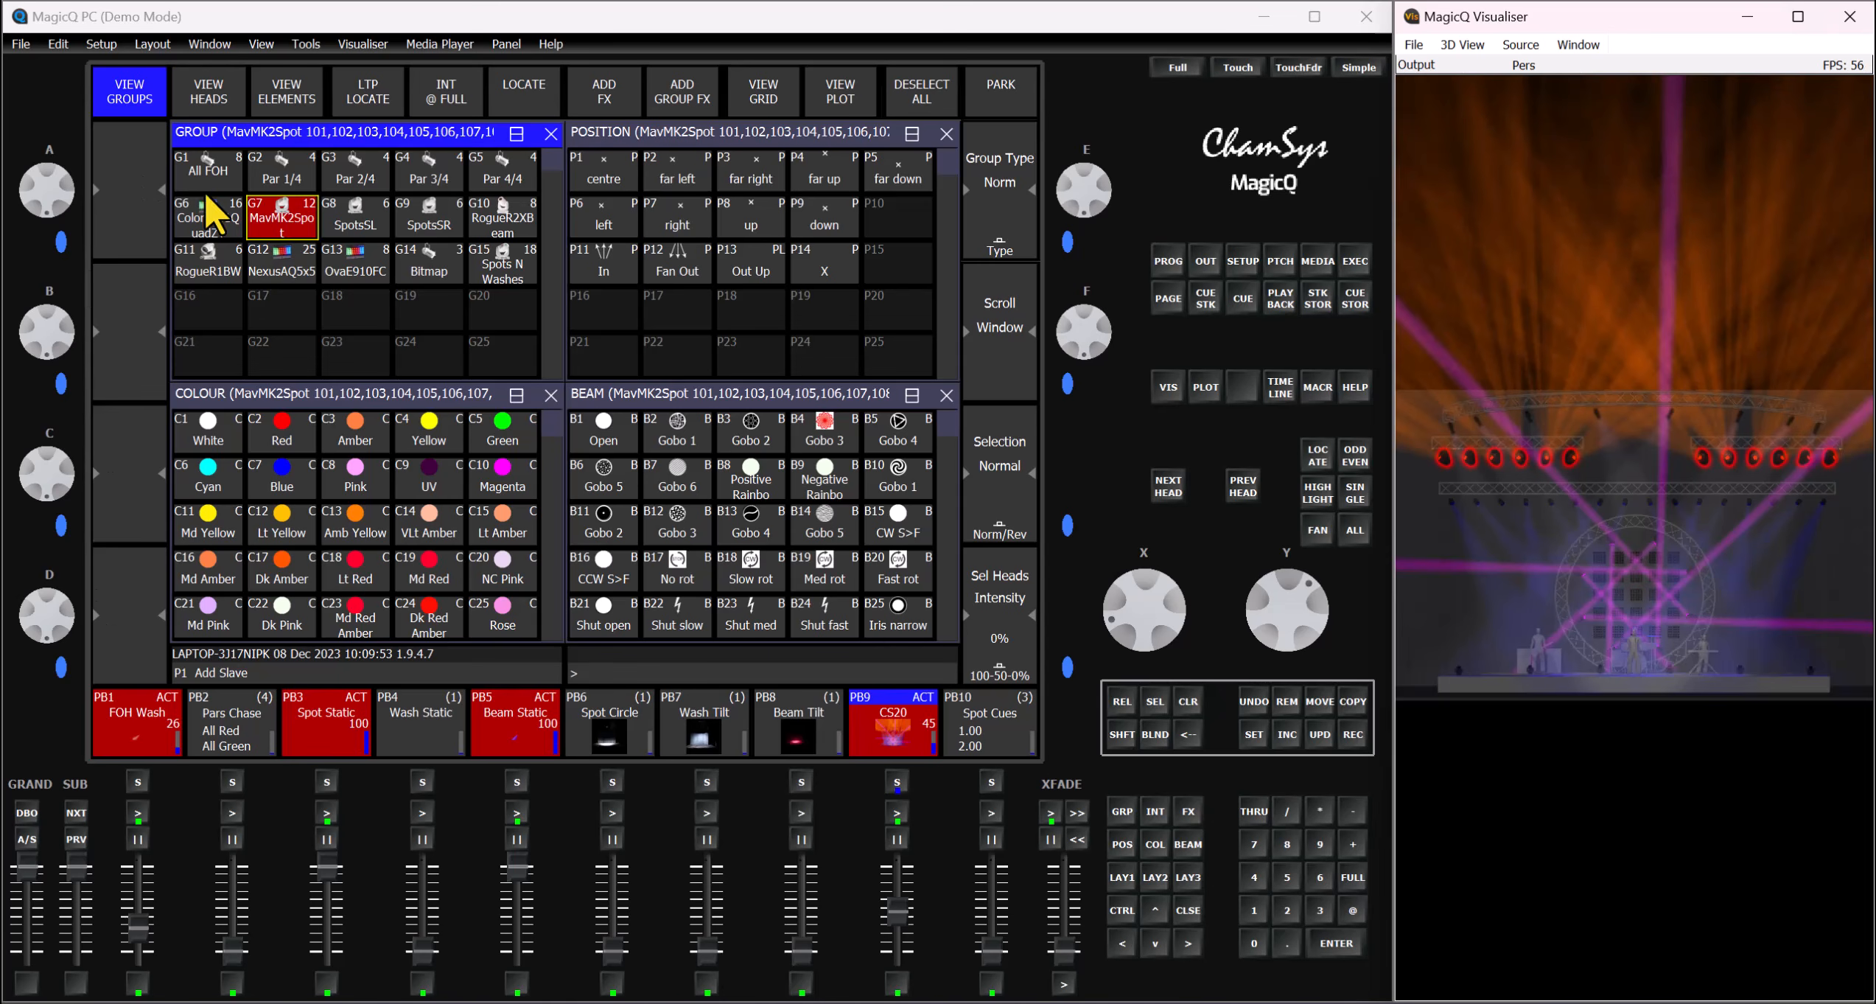
{"action": "left_click", "coordinate": [336, 390]}
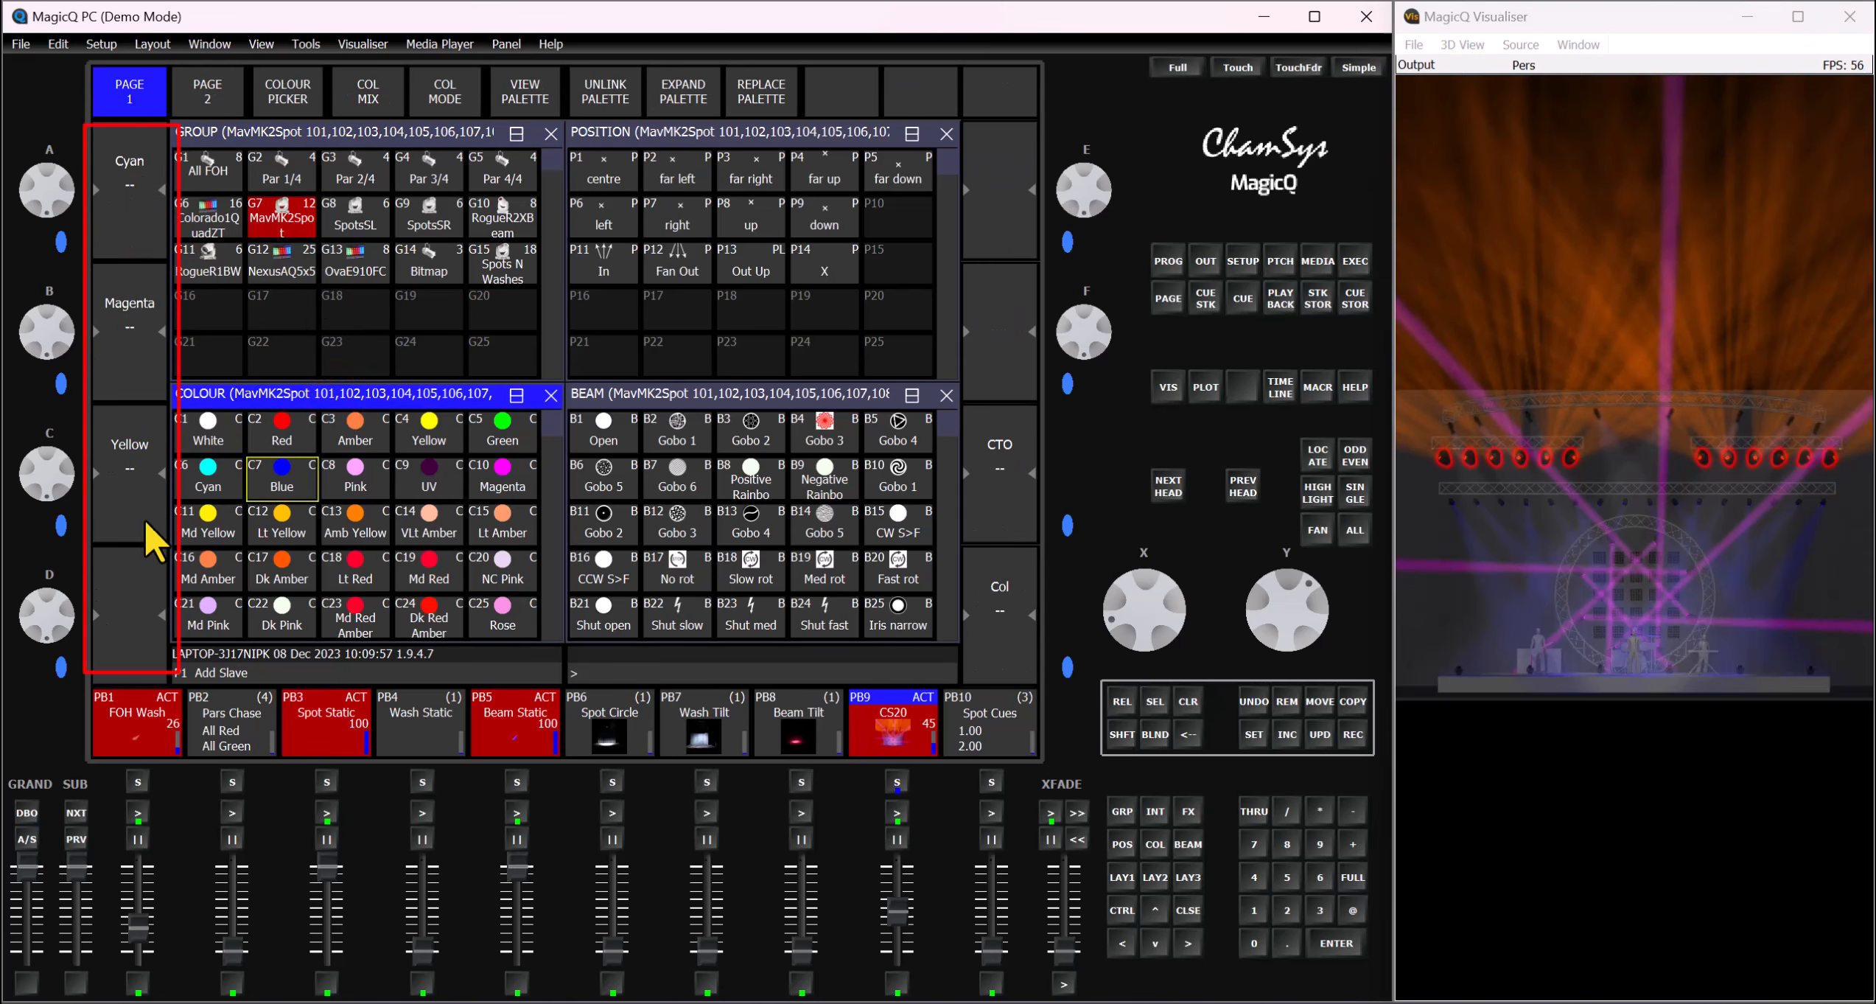
{"action": "left_click_drag", "start_coordinate": [60, 179], "coordinate": [59, 198]}
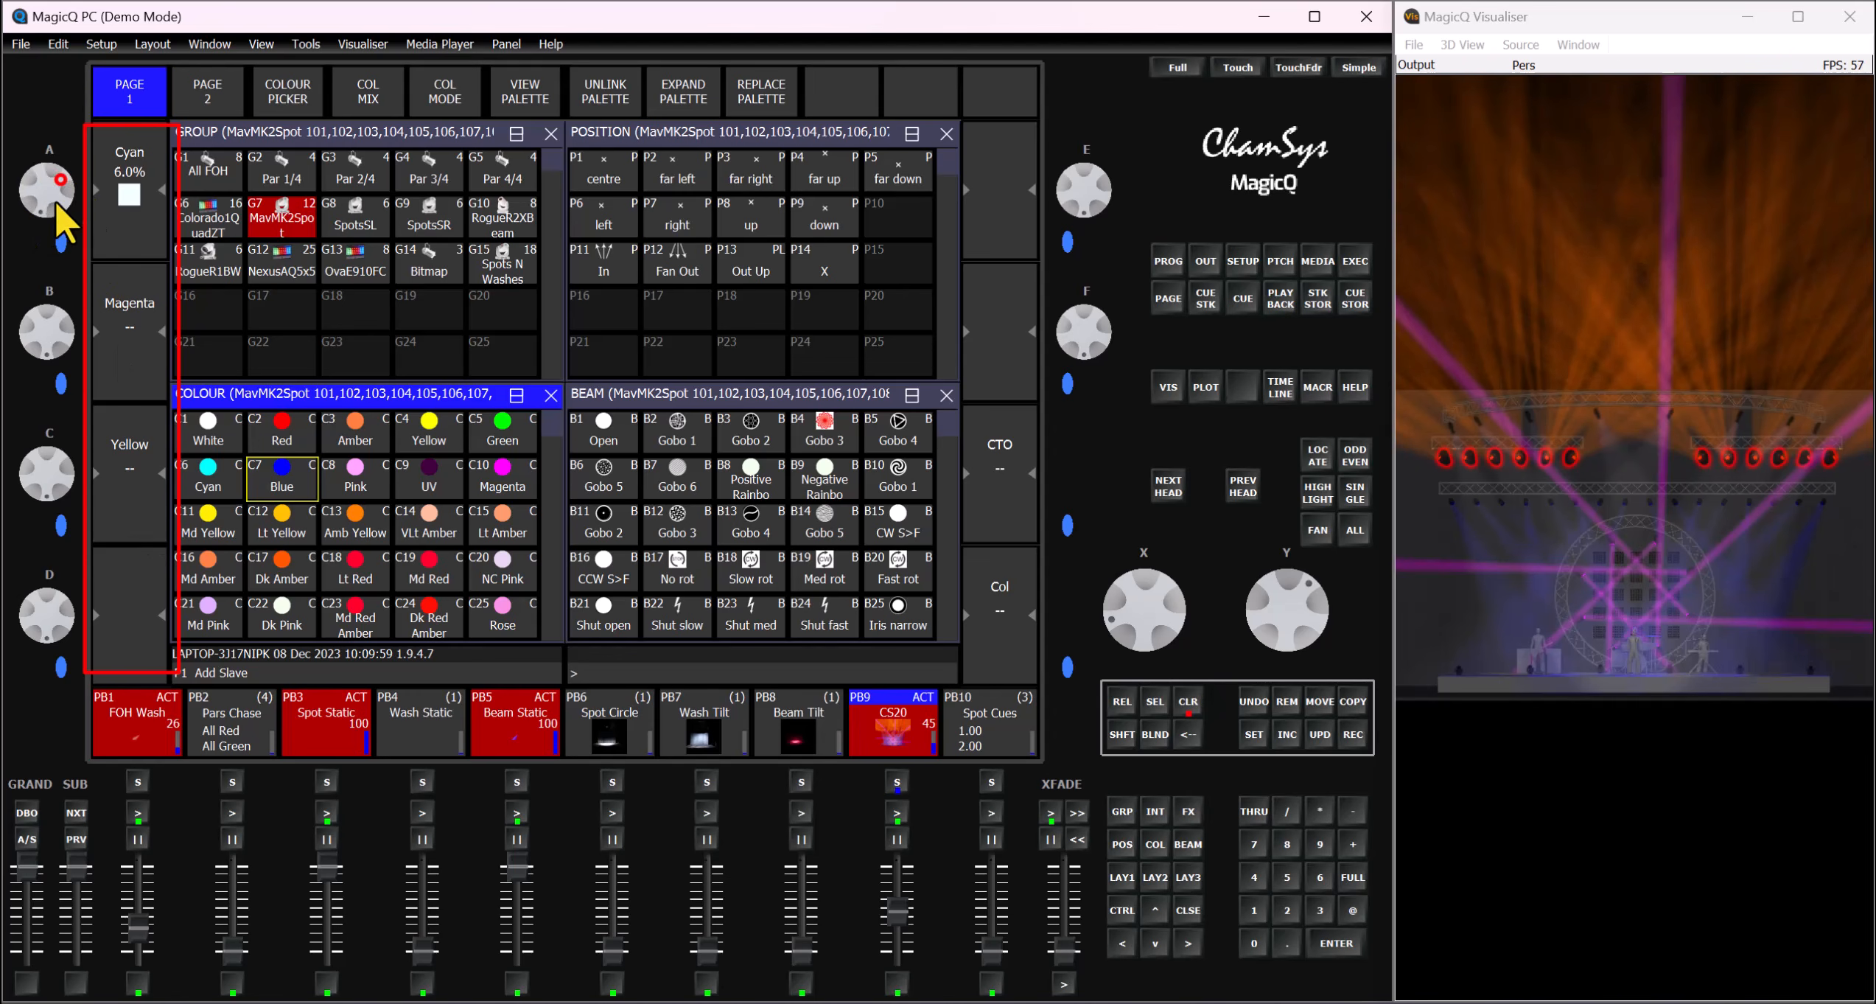
{"action": "left_click_drag", "start_coordinate": [73, 170], "coordinate": [89, 148]}
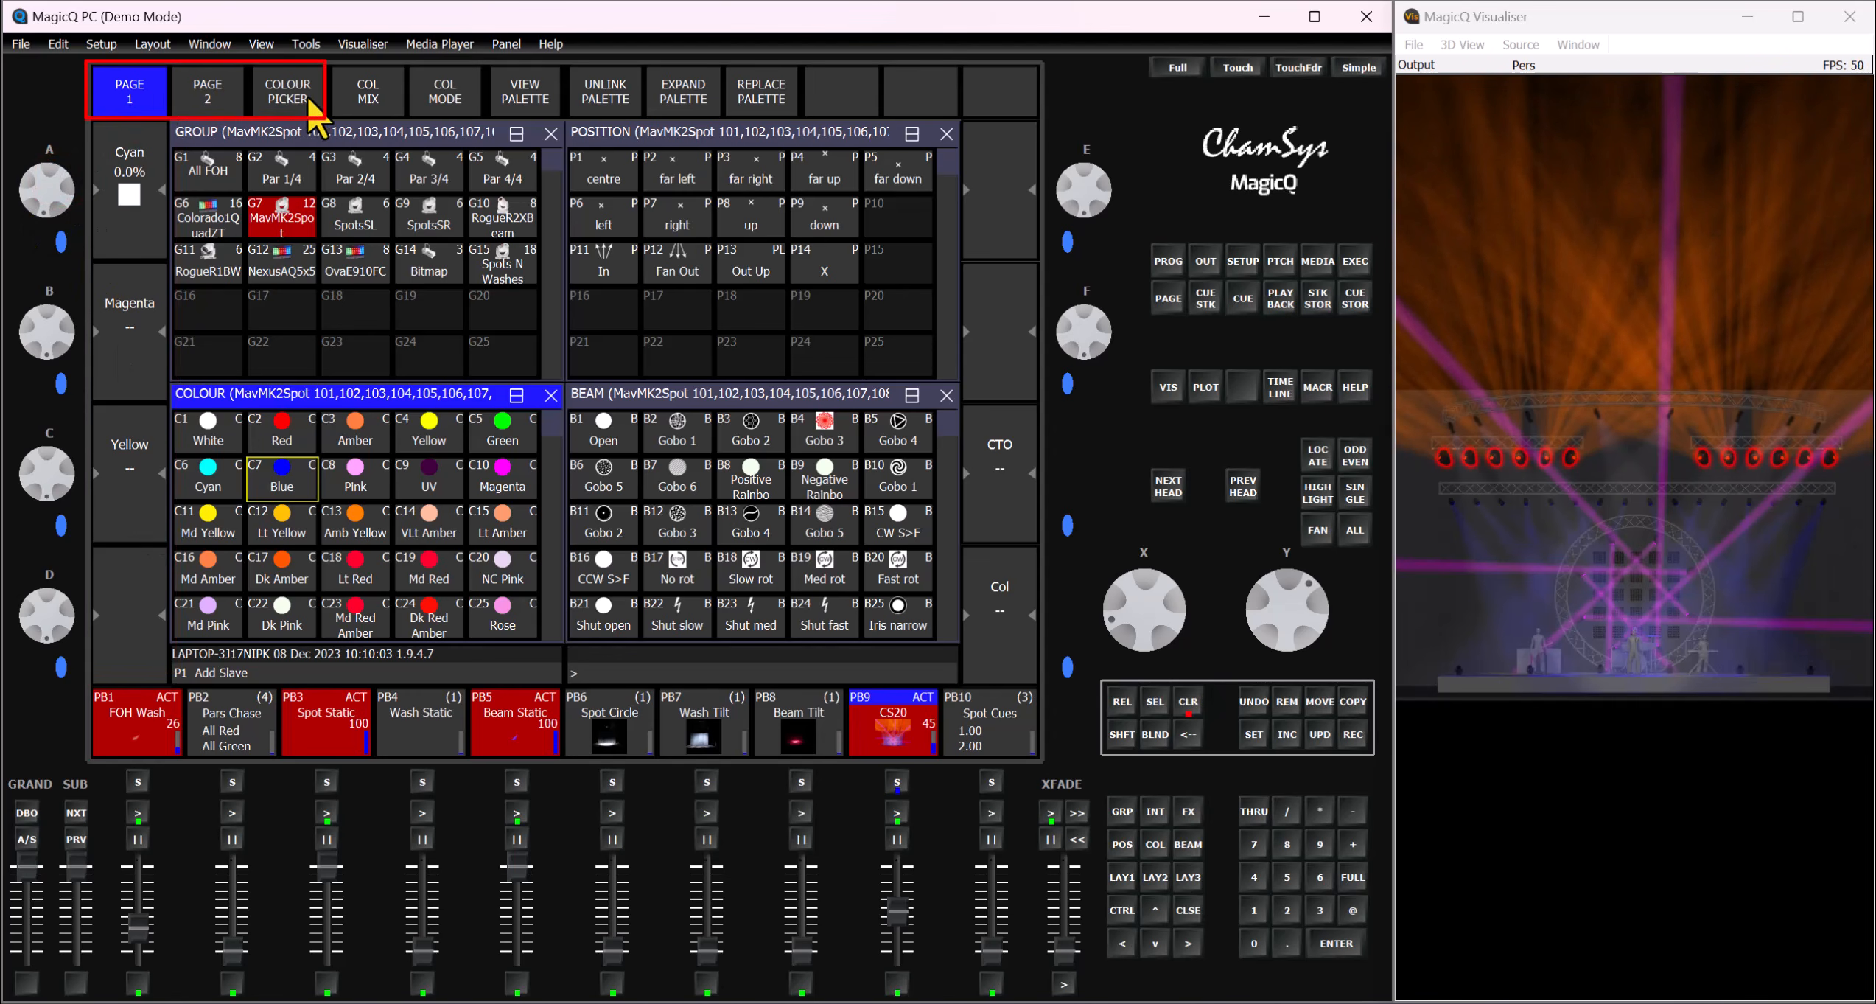
{"action": "left_click", "coordinate": [308, 95]}
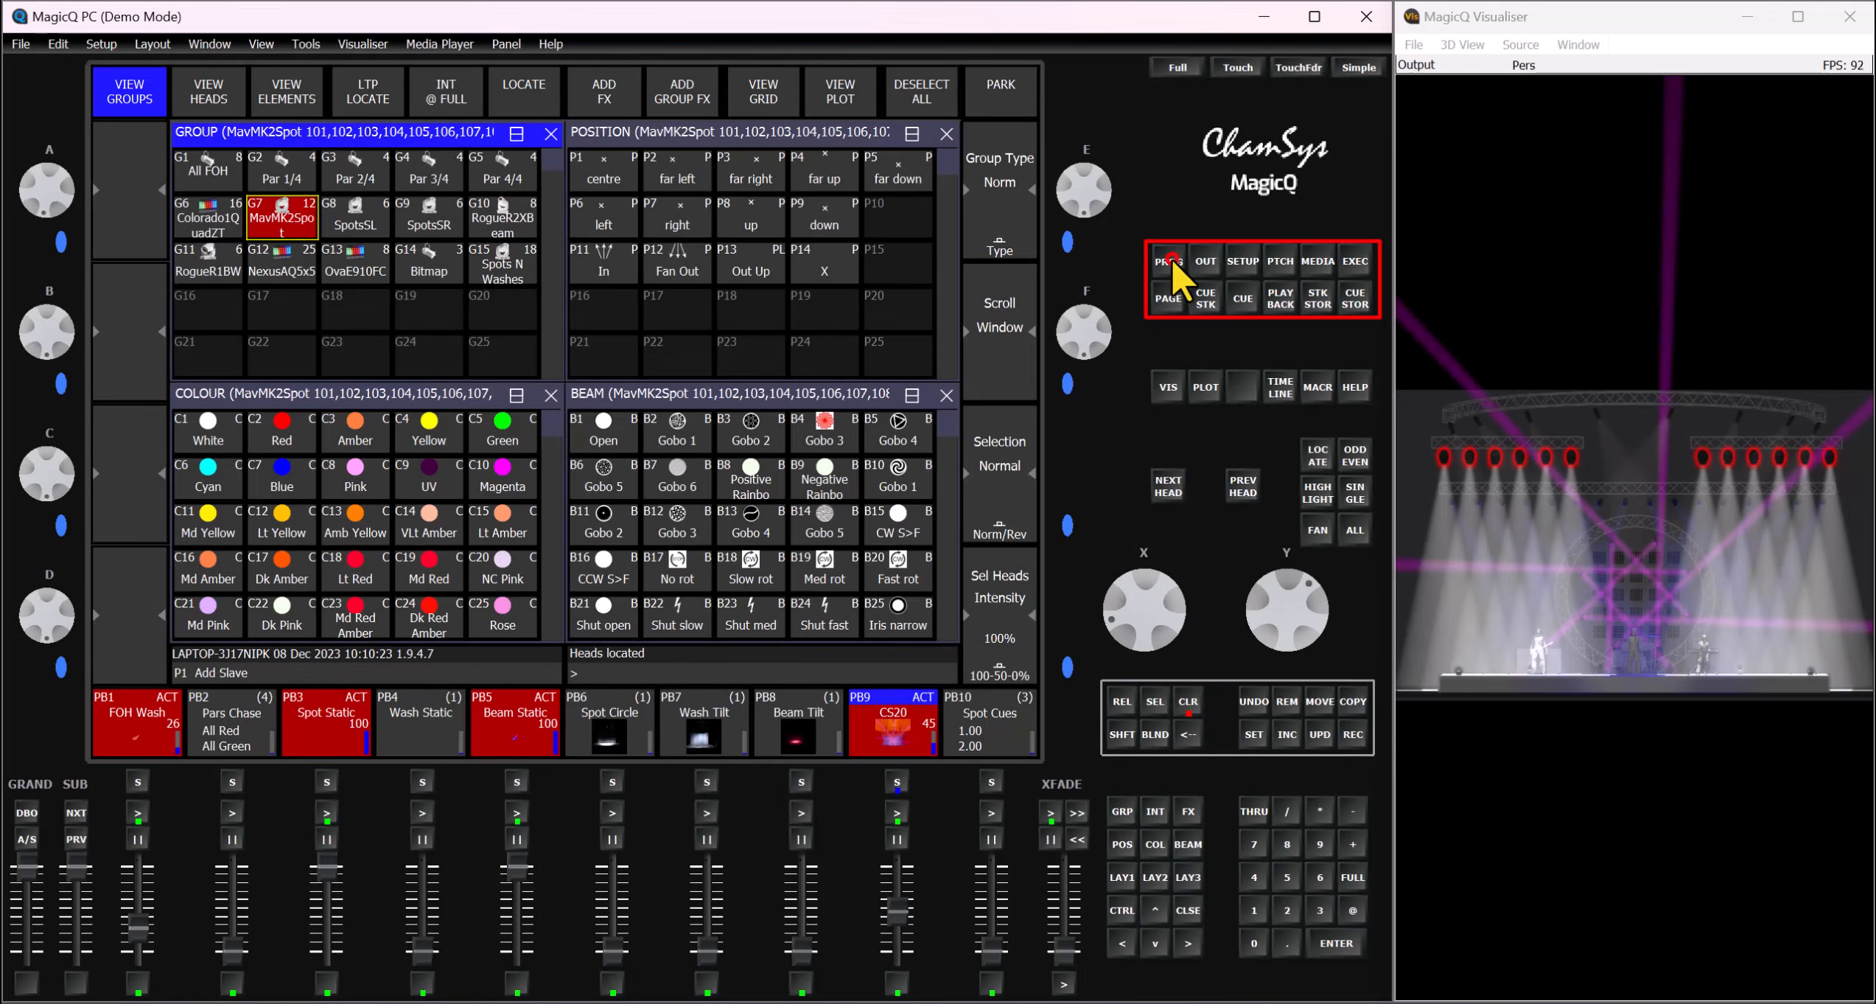
Step: Review the Programmer, Outputs, Setup, Patch and Media windows, closing Setup, Patch and Media after viewing them
{"action": "left_click", "coordinate": [1170, 259]}
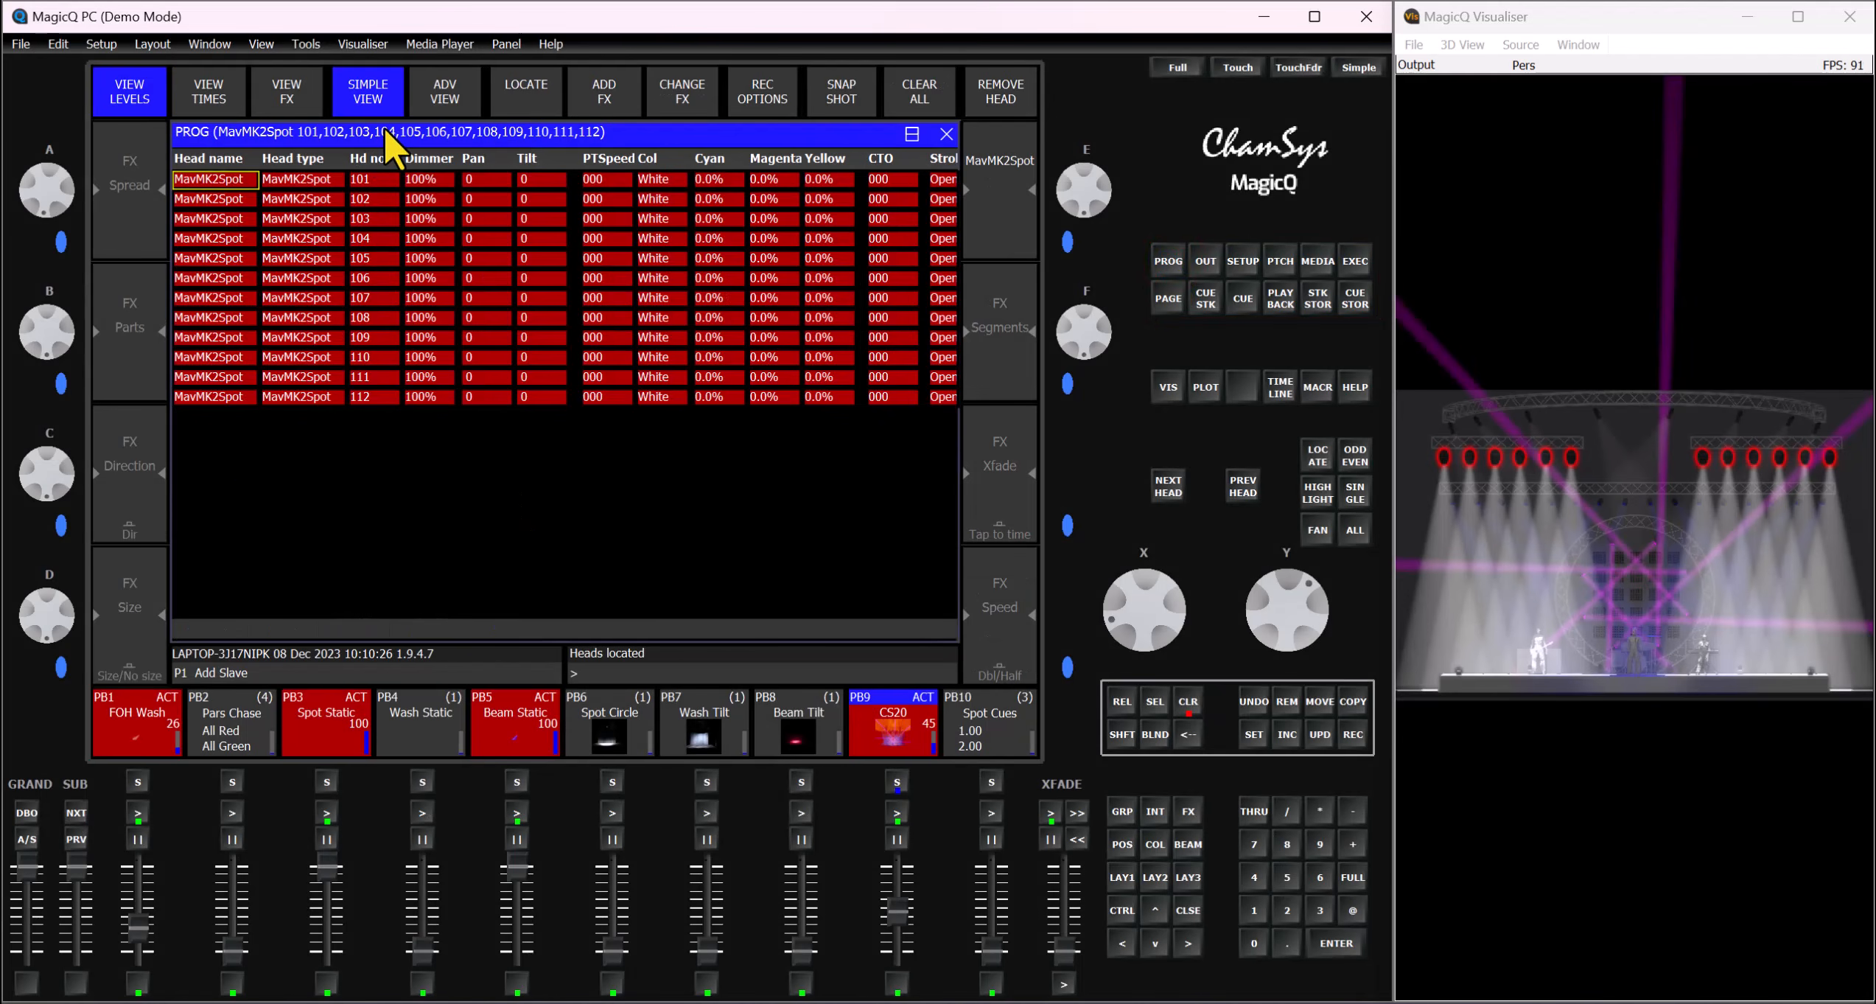
{"action": "left_click", "coordinate": [1209, 262]}
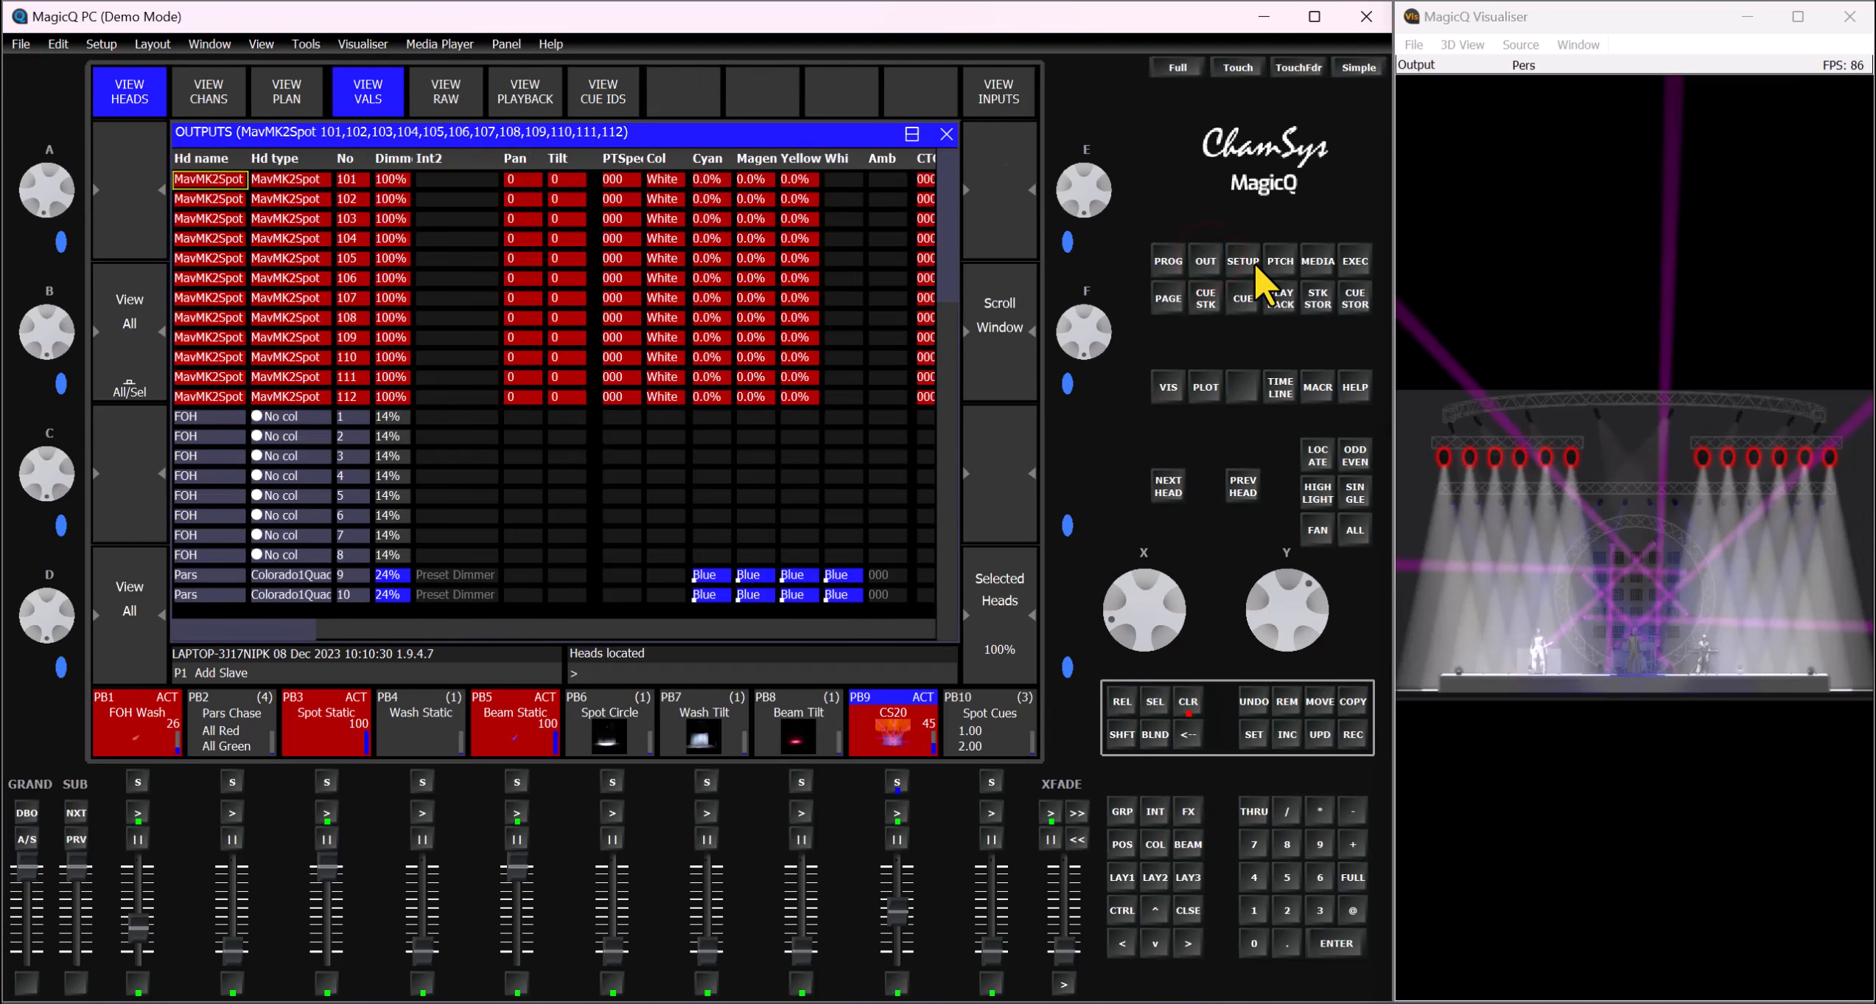
{"action": "left_click", "coordinate": [1244, 260]}
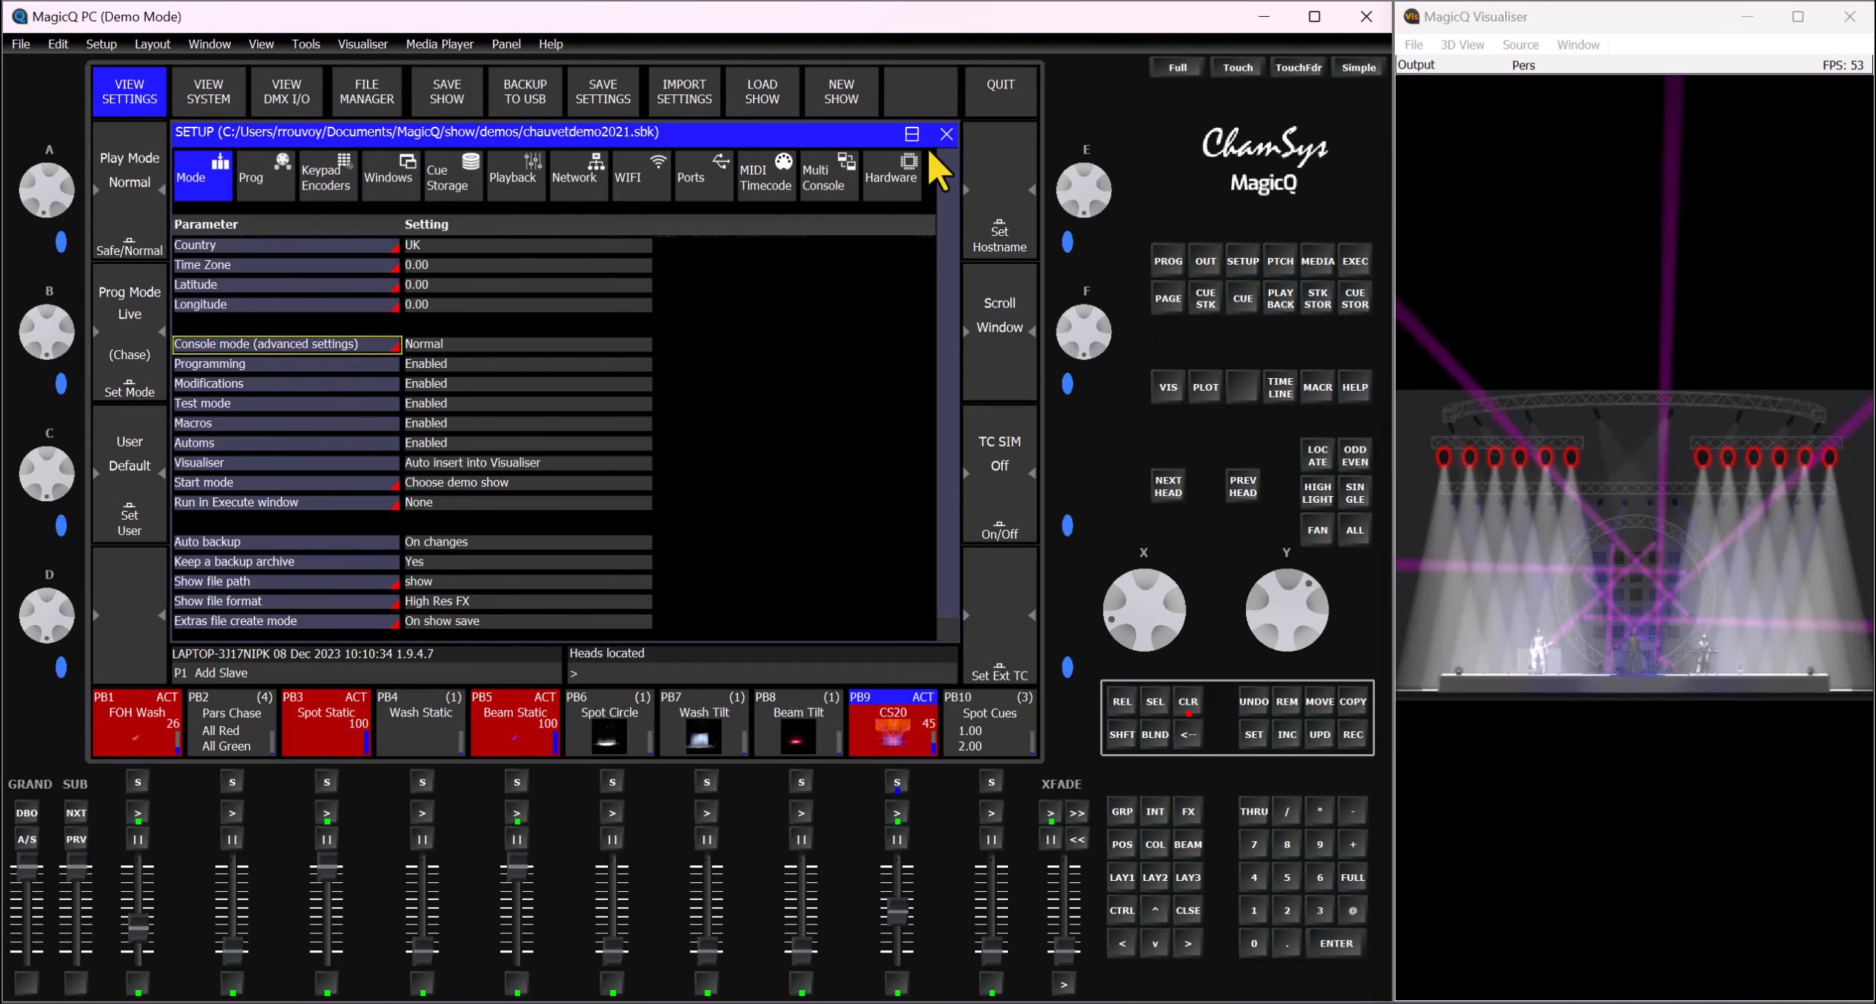
{"action": "left_click", "coordinate": [947, 133]}
{"action": "left_click", "coordinate": [1280, 261]}
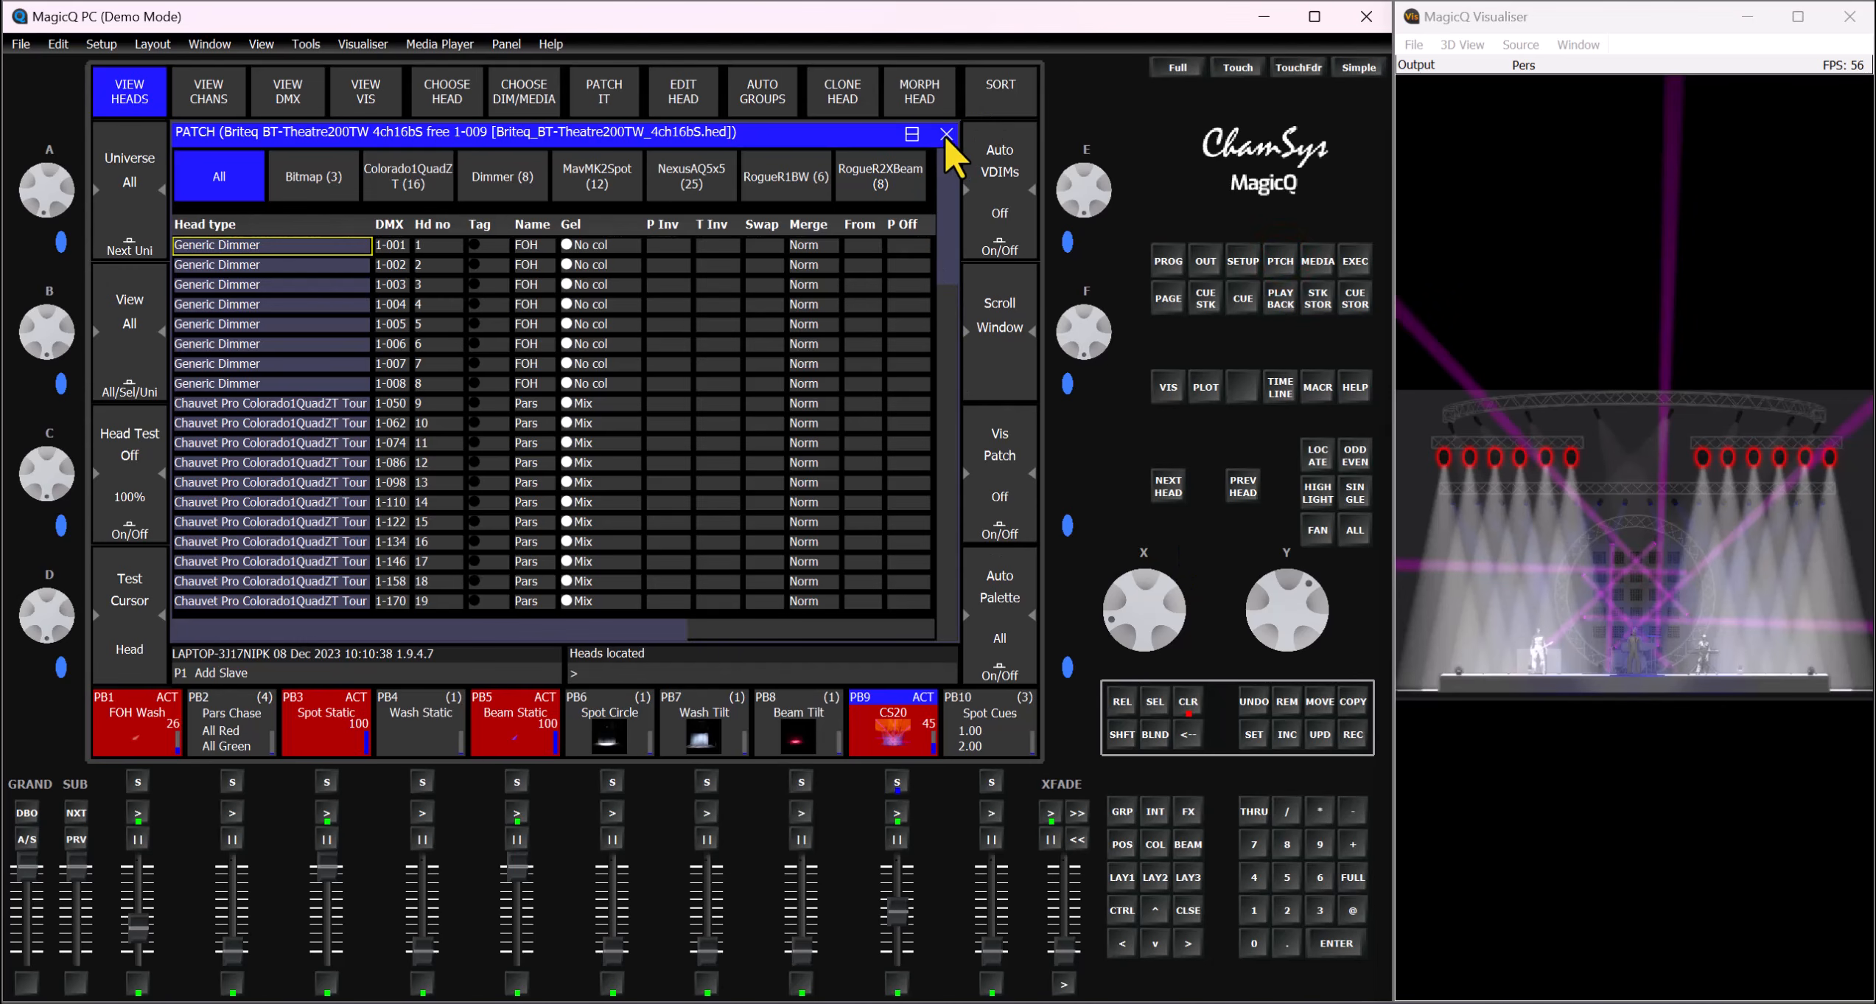
{"action": "left_click", "coordinate": [946, 133]}
{"action": "left_click", "coordinate": [1318, 261]}
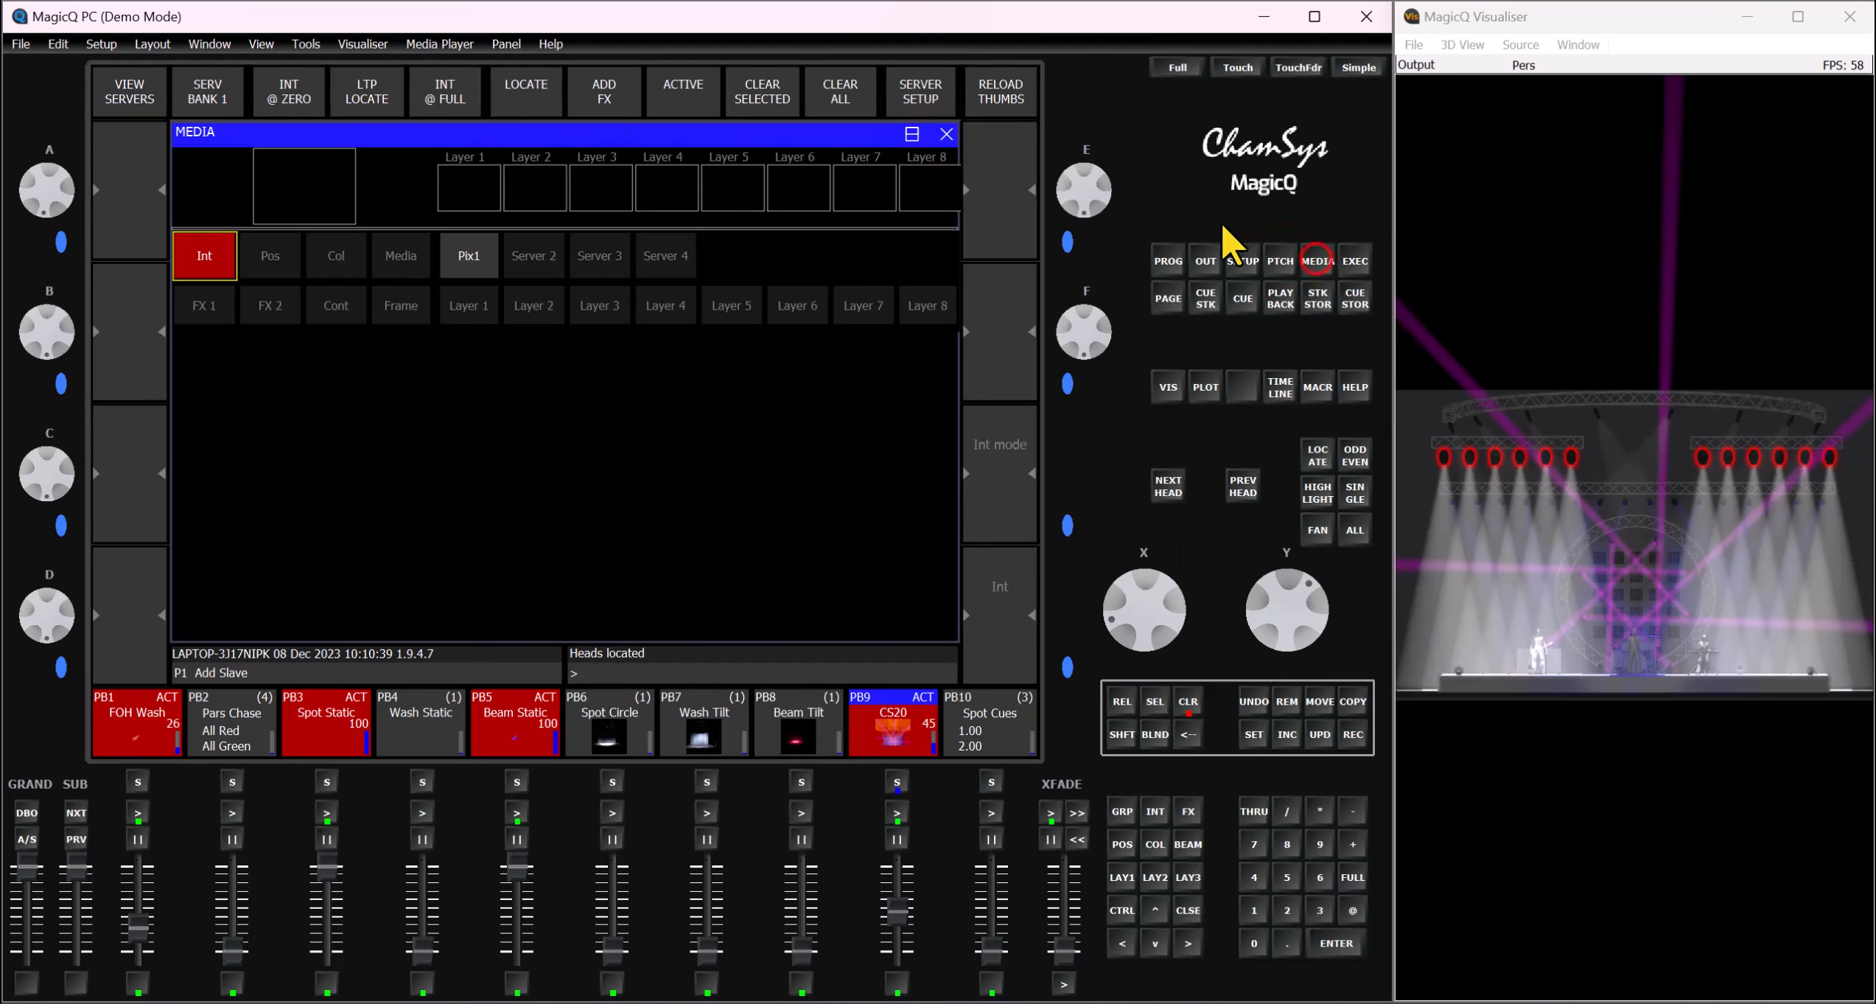
{"action": "left_click", "coordinate": [946, 134]}
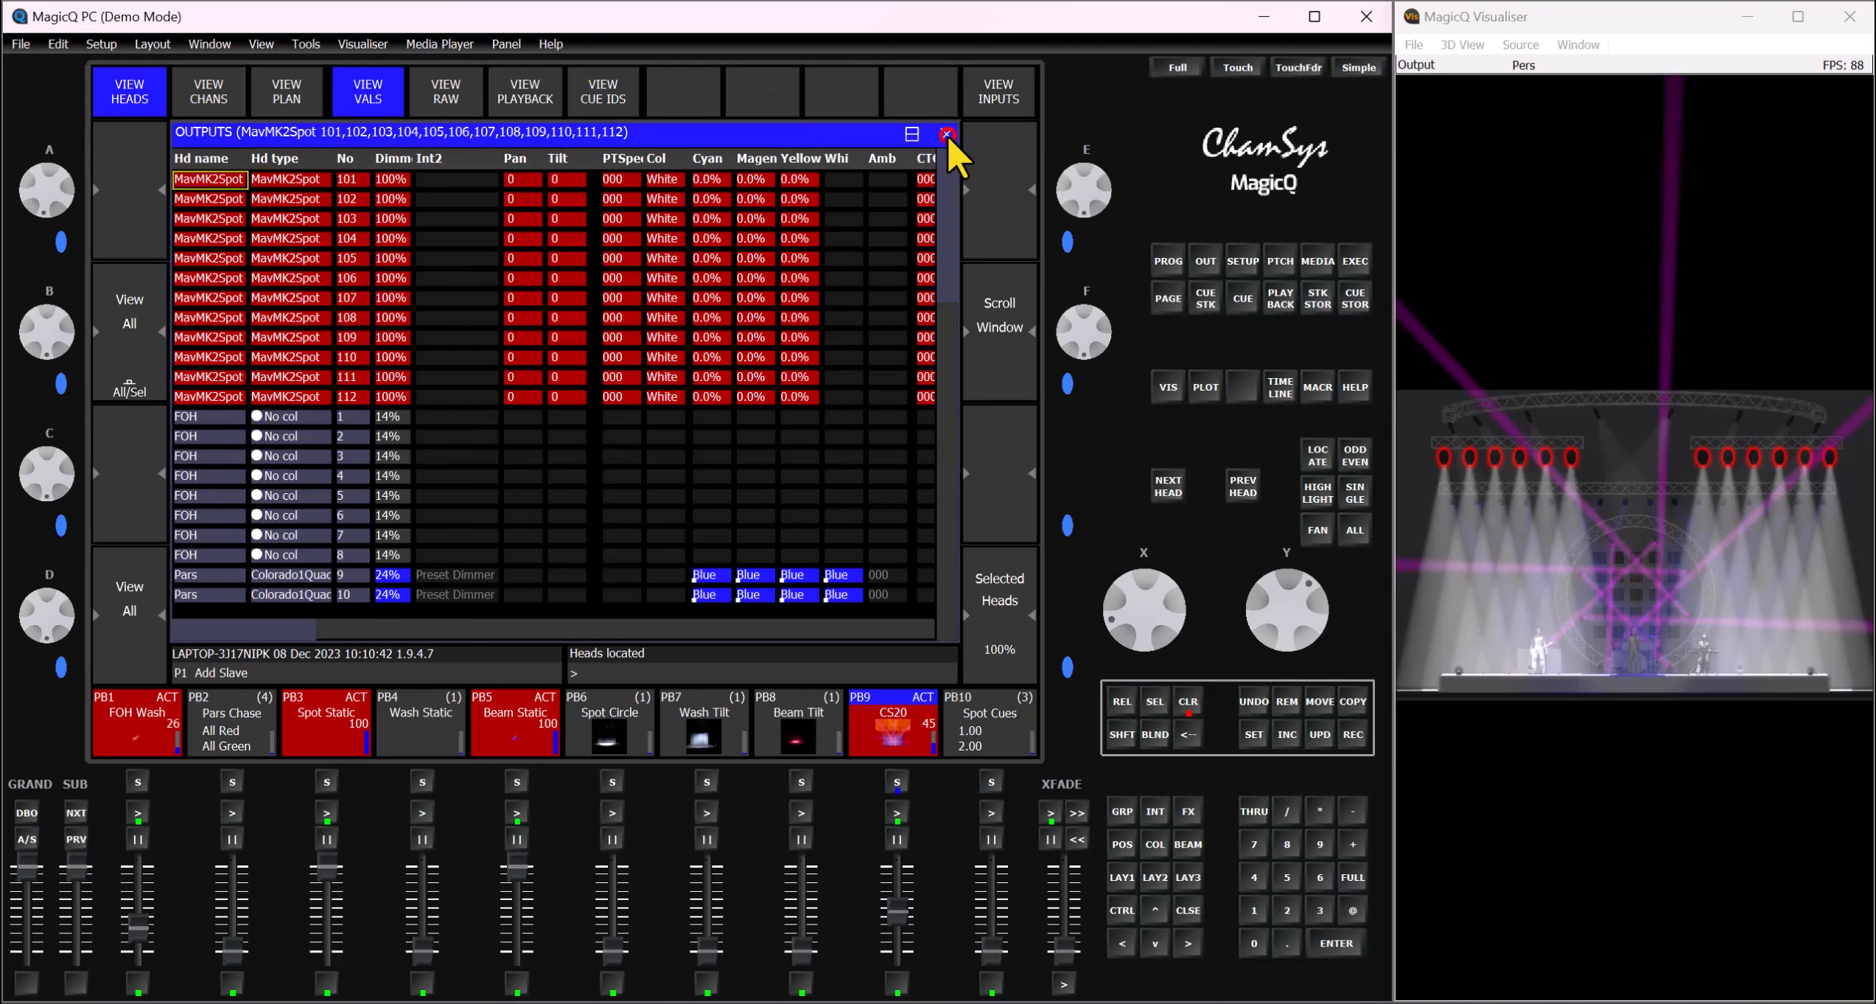
Step: Select playback page 2, return to page 1 and close the Page window
{"action": "left_click", "coordinate": [1176, 307]}
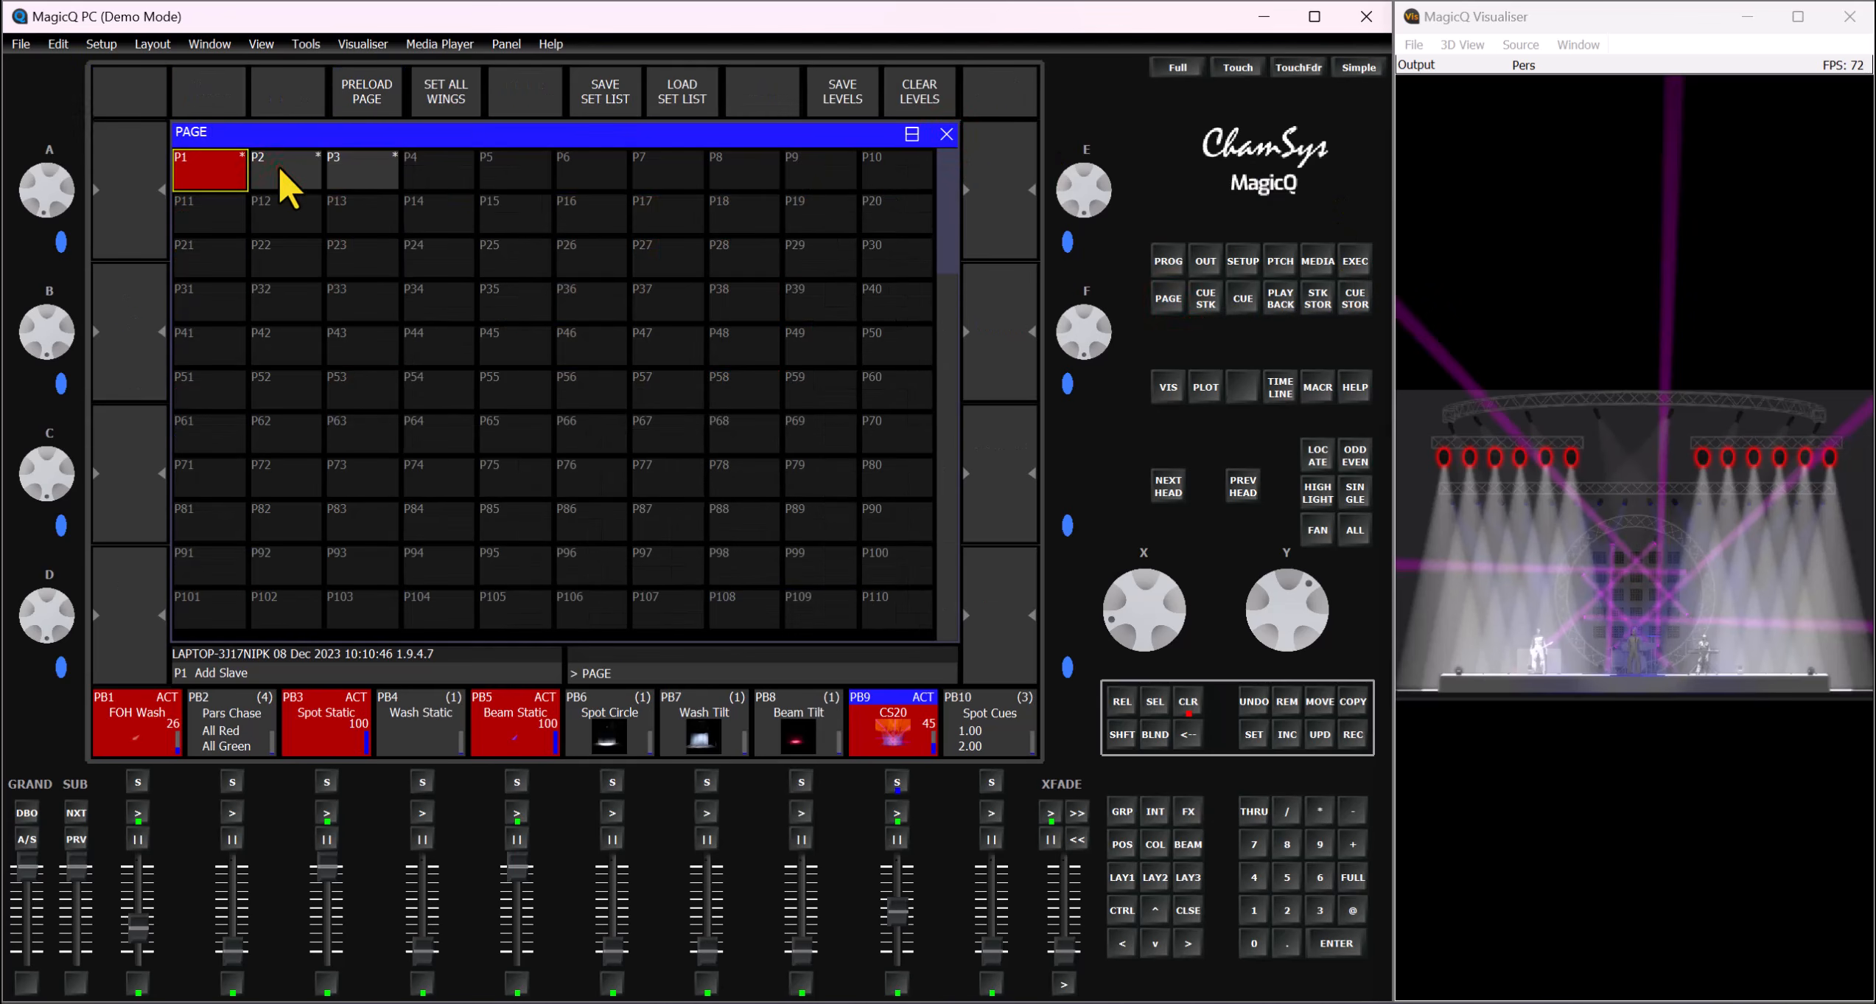
{"action": "left_click", "coordinate": [309, 173]}
{"action": "left_click", "coordinate": [196, 177]}
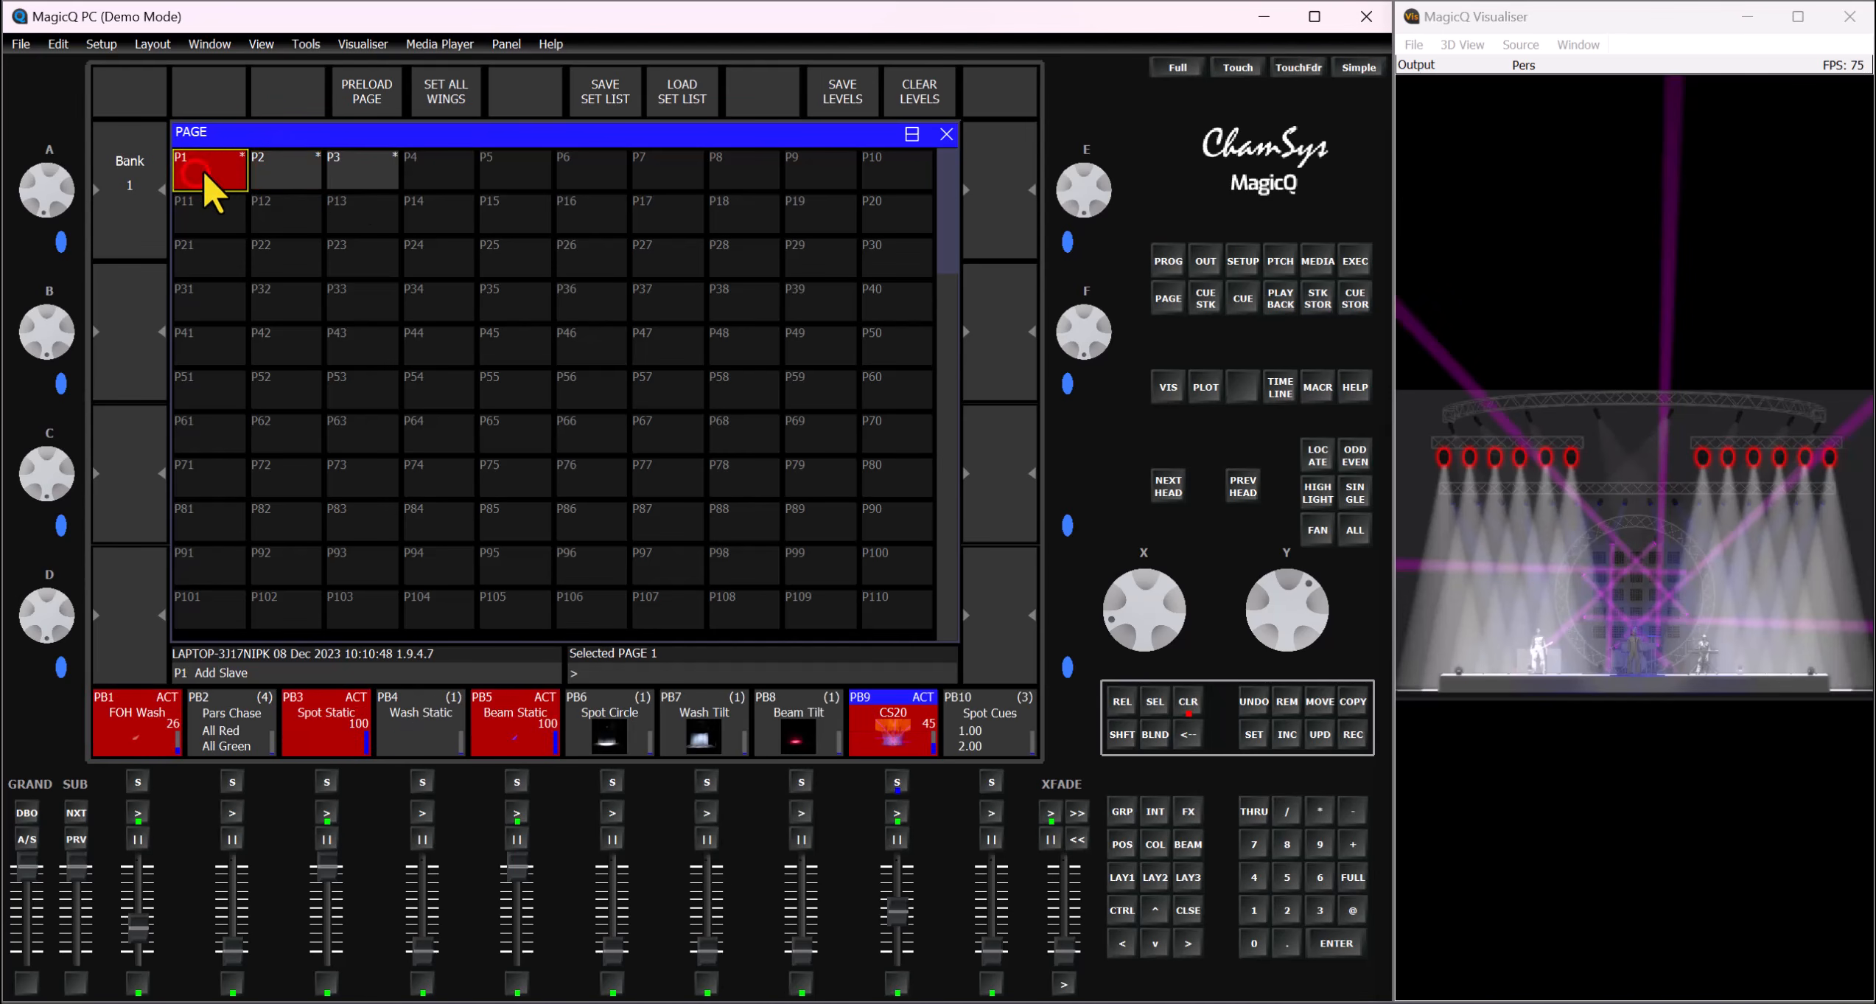
{"action": "left_click", "coordinate": [947, 133]}
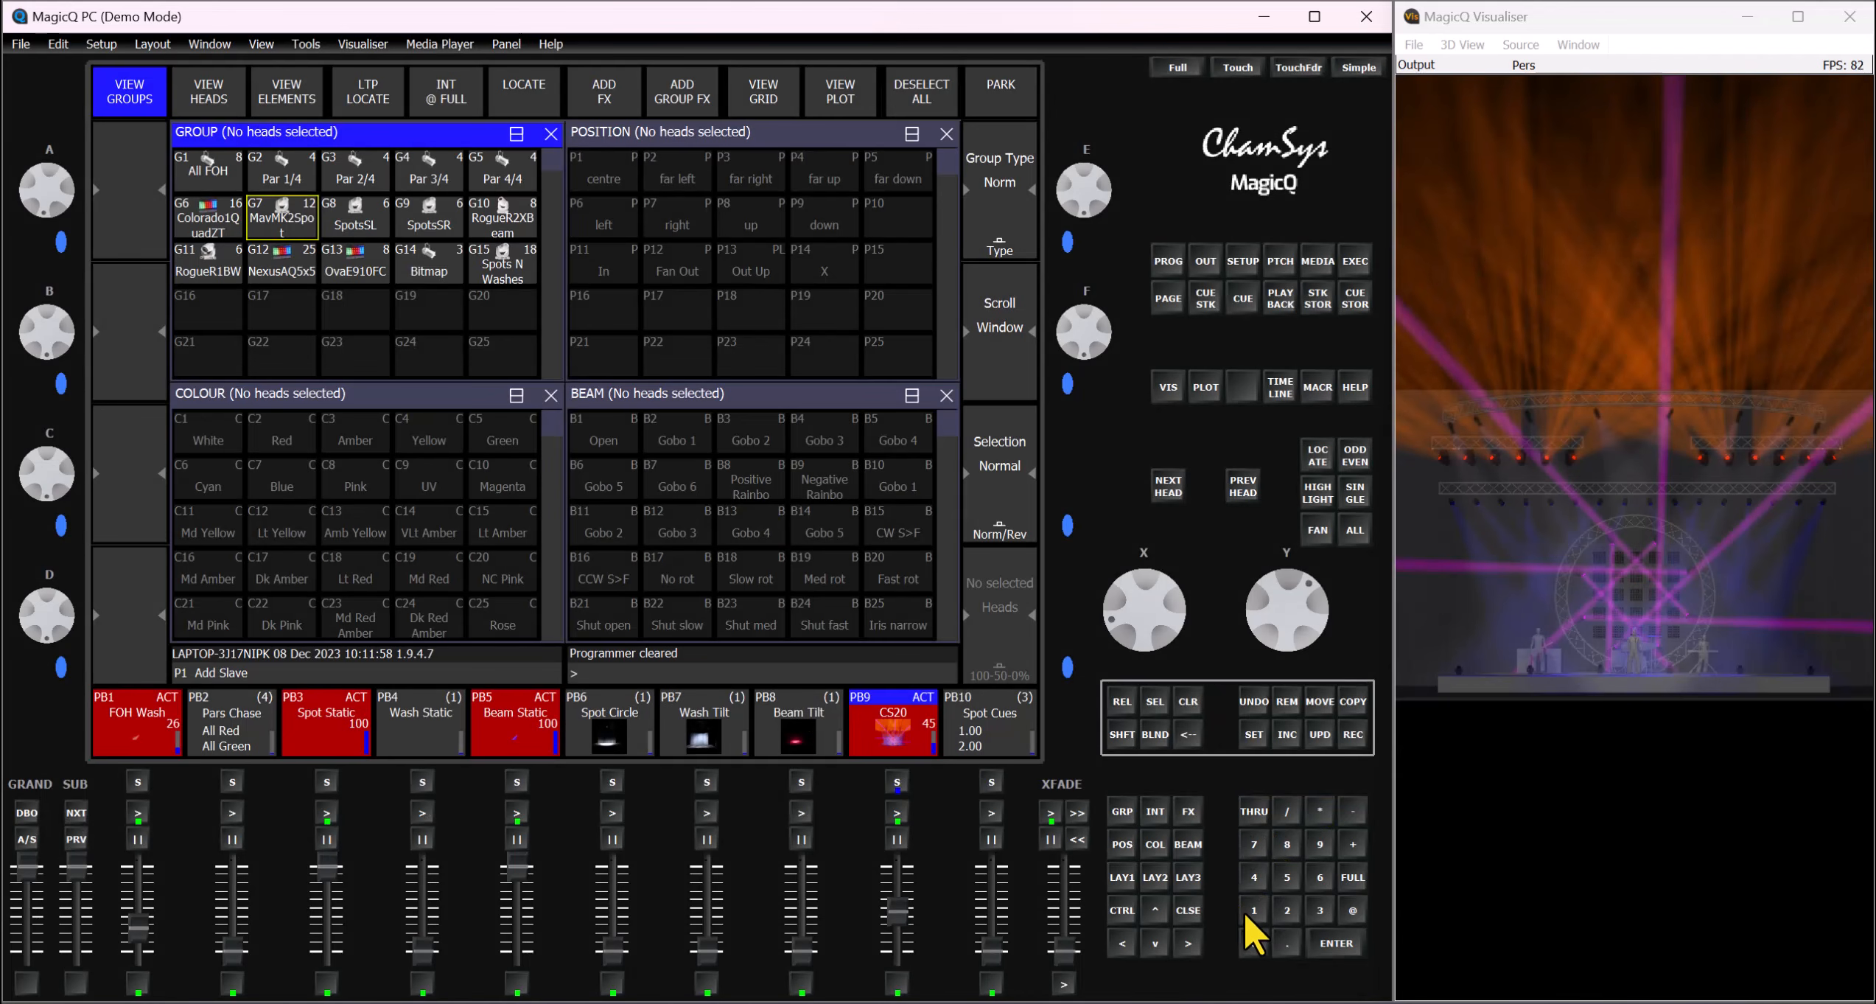
Step: Select heads 1 through 10 by number, and clear the programmer
{"action": "left_click", "coordinate": [1254, 911]}
{"action": "left_click", "coordinate": [1253, 943]}
{"action": "left_click", "coordinate": [1355, 908]}
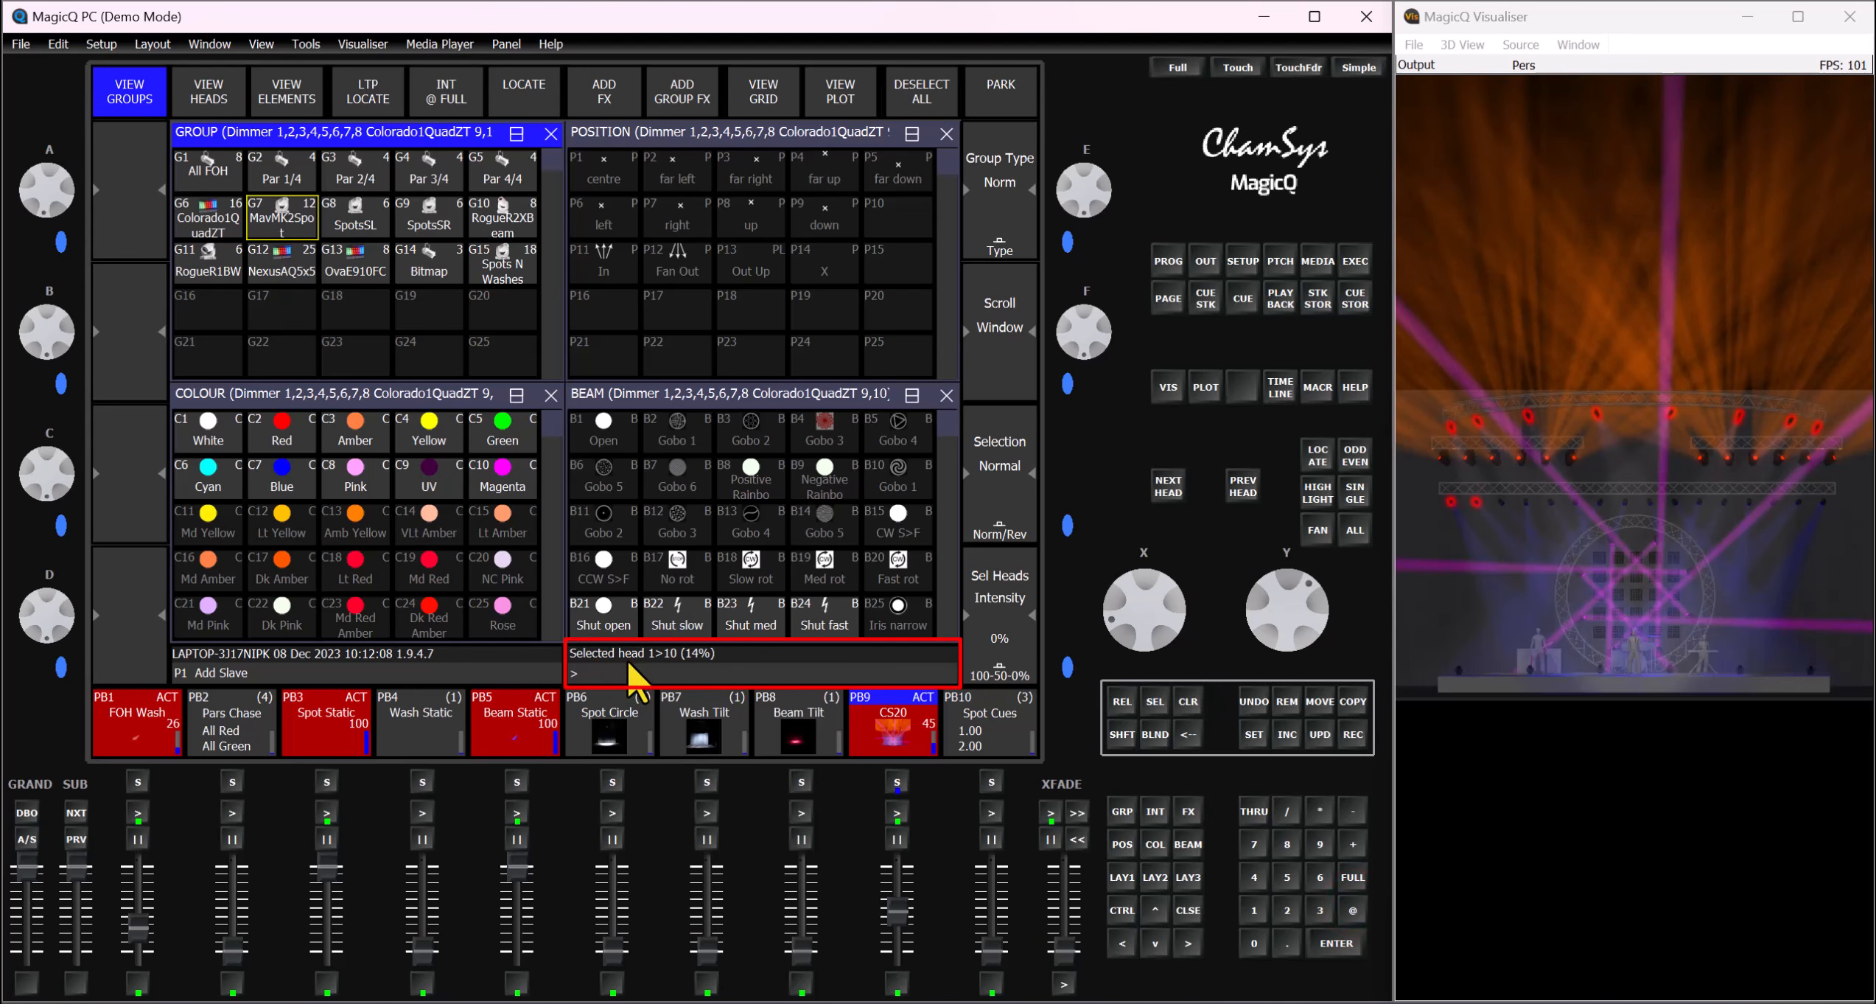
{"action": "left_click", "coordinate": [1188, 701]}
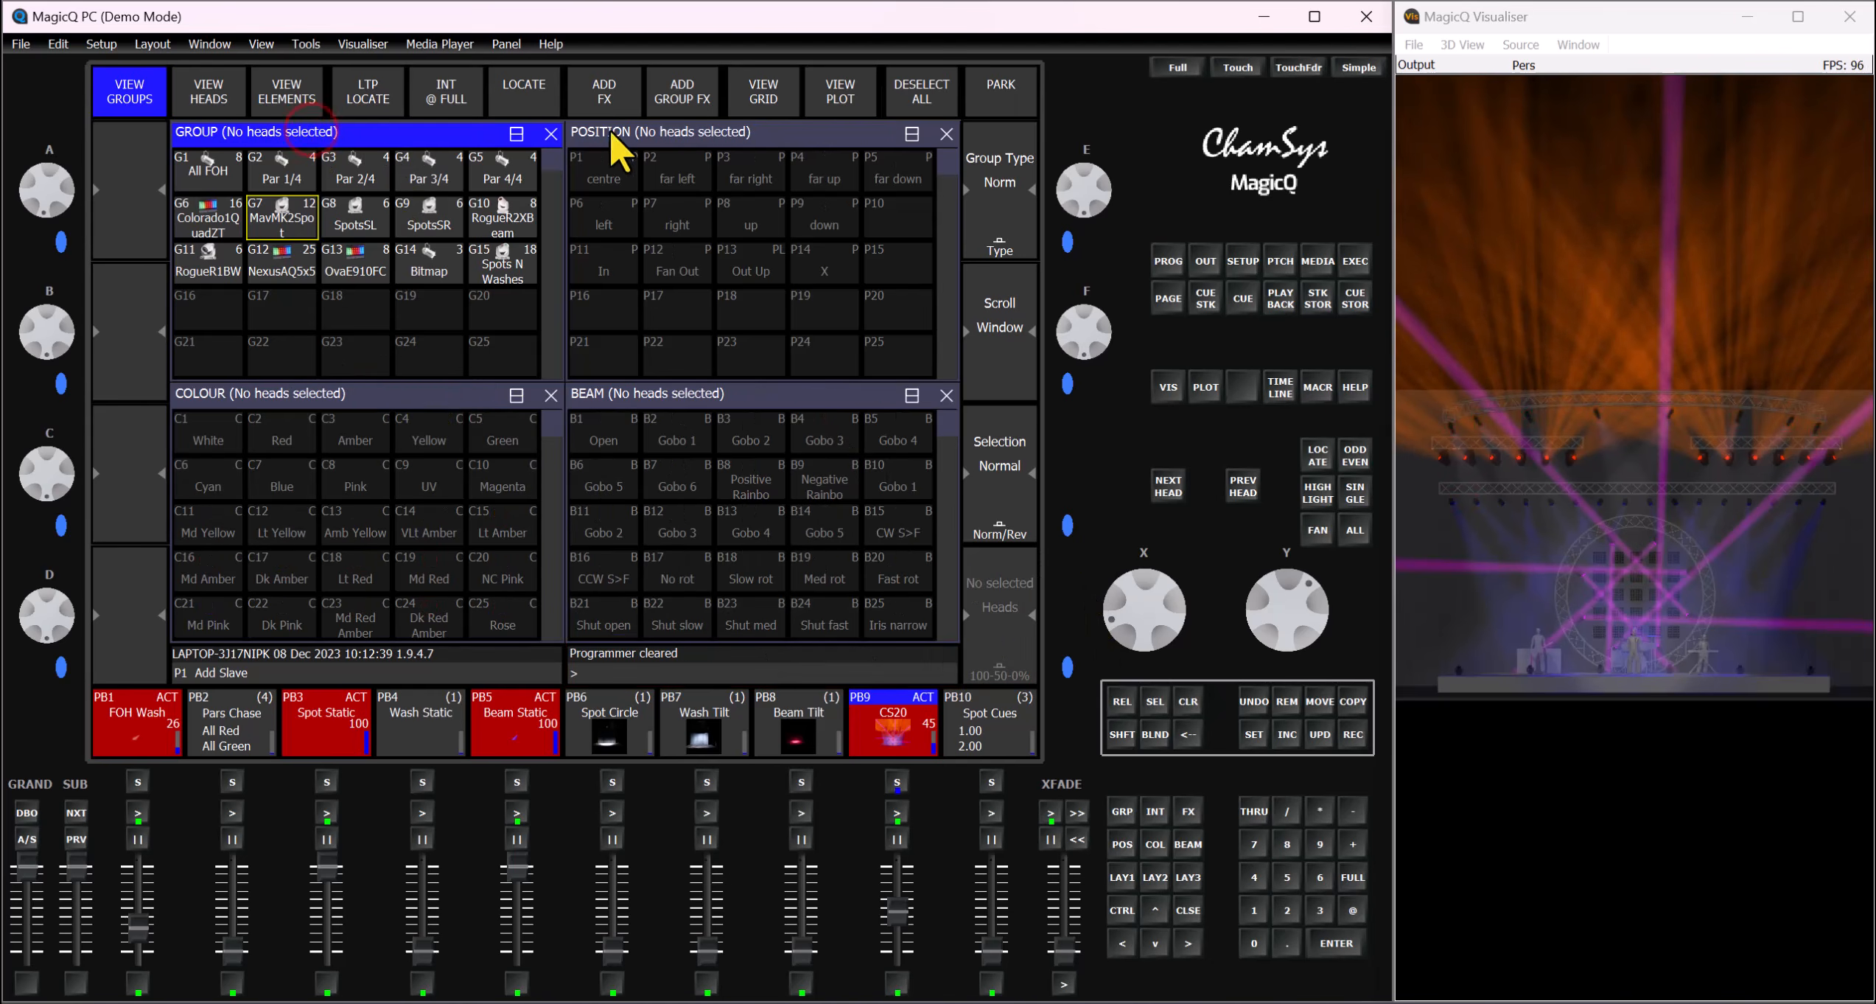
Step: Activate the Position, Colour and Beam windows in turn, and set the Beam window's view size to Left
{"action": "left_click", "coordinate": [695, 131]}
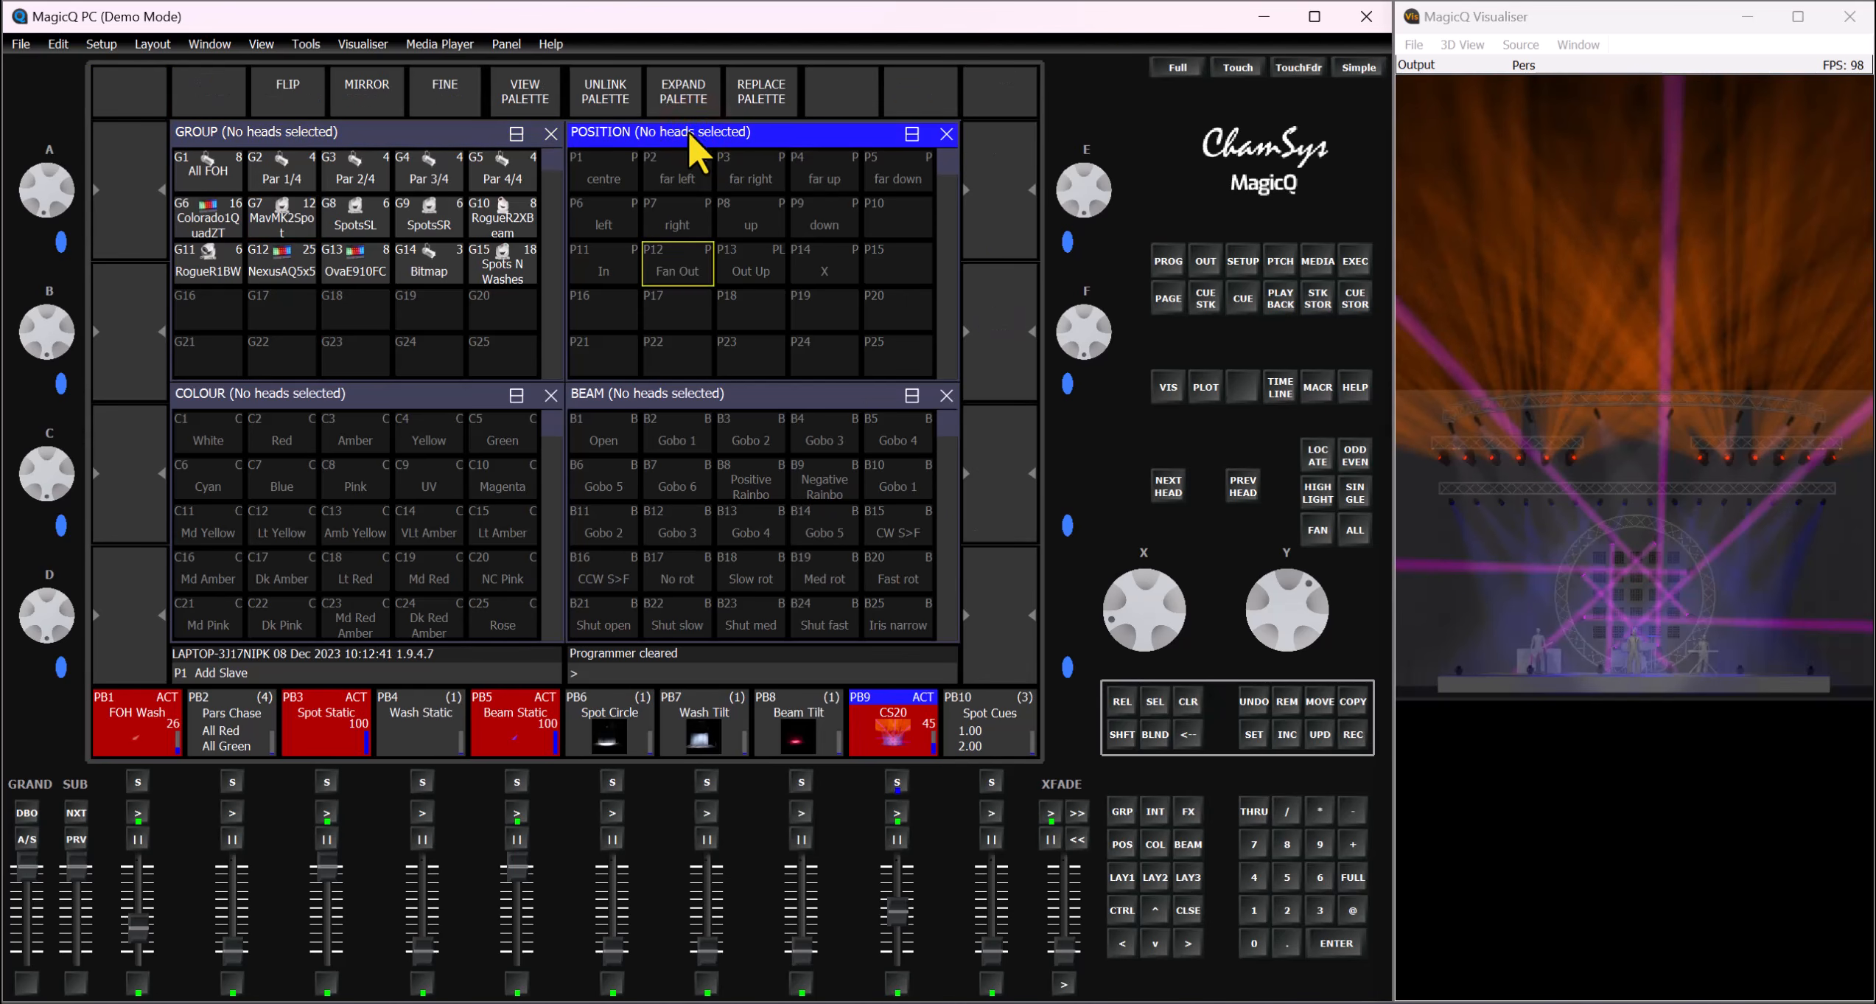
{"action": "left_click", "coordinate": [389, 396]}
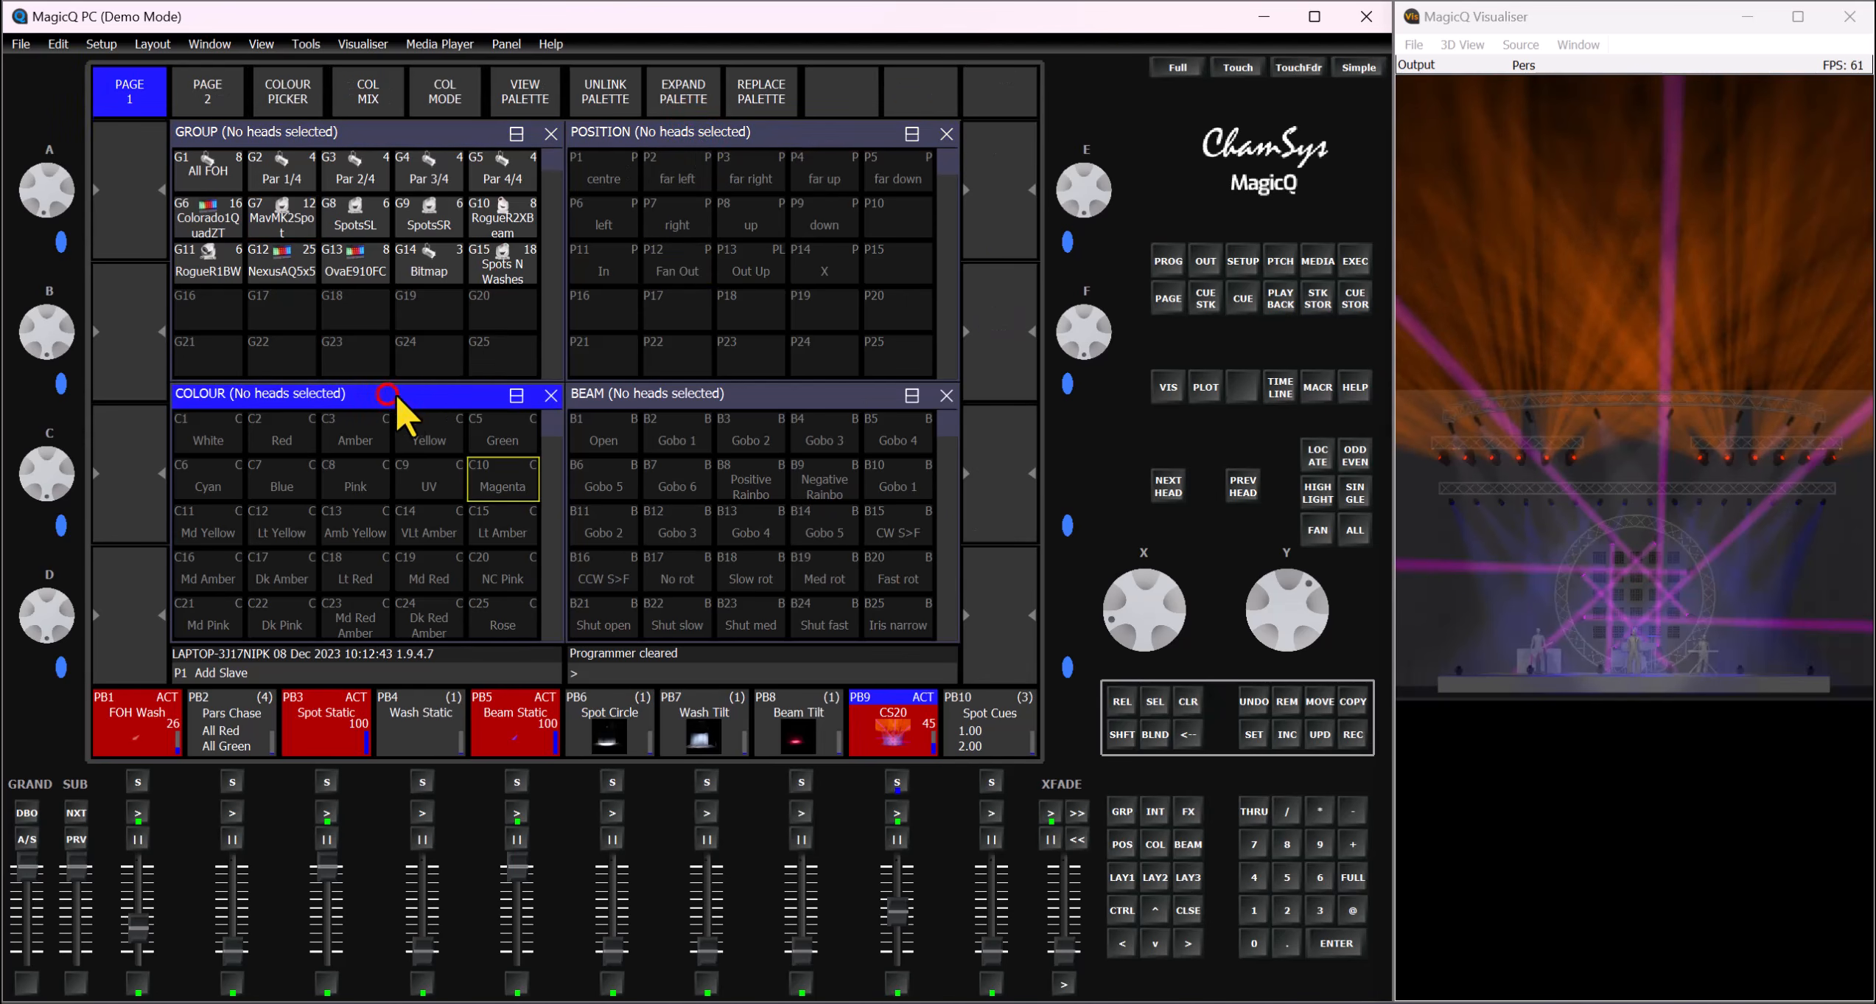
{"action": "left_click", "coordinate": [678, 390]}
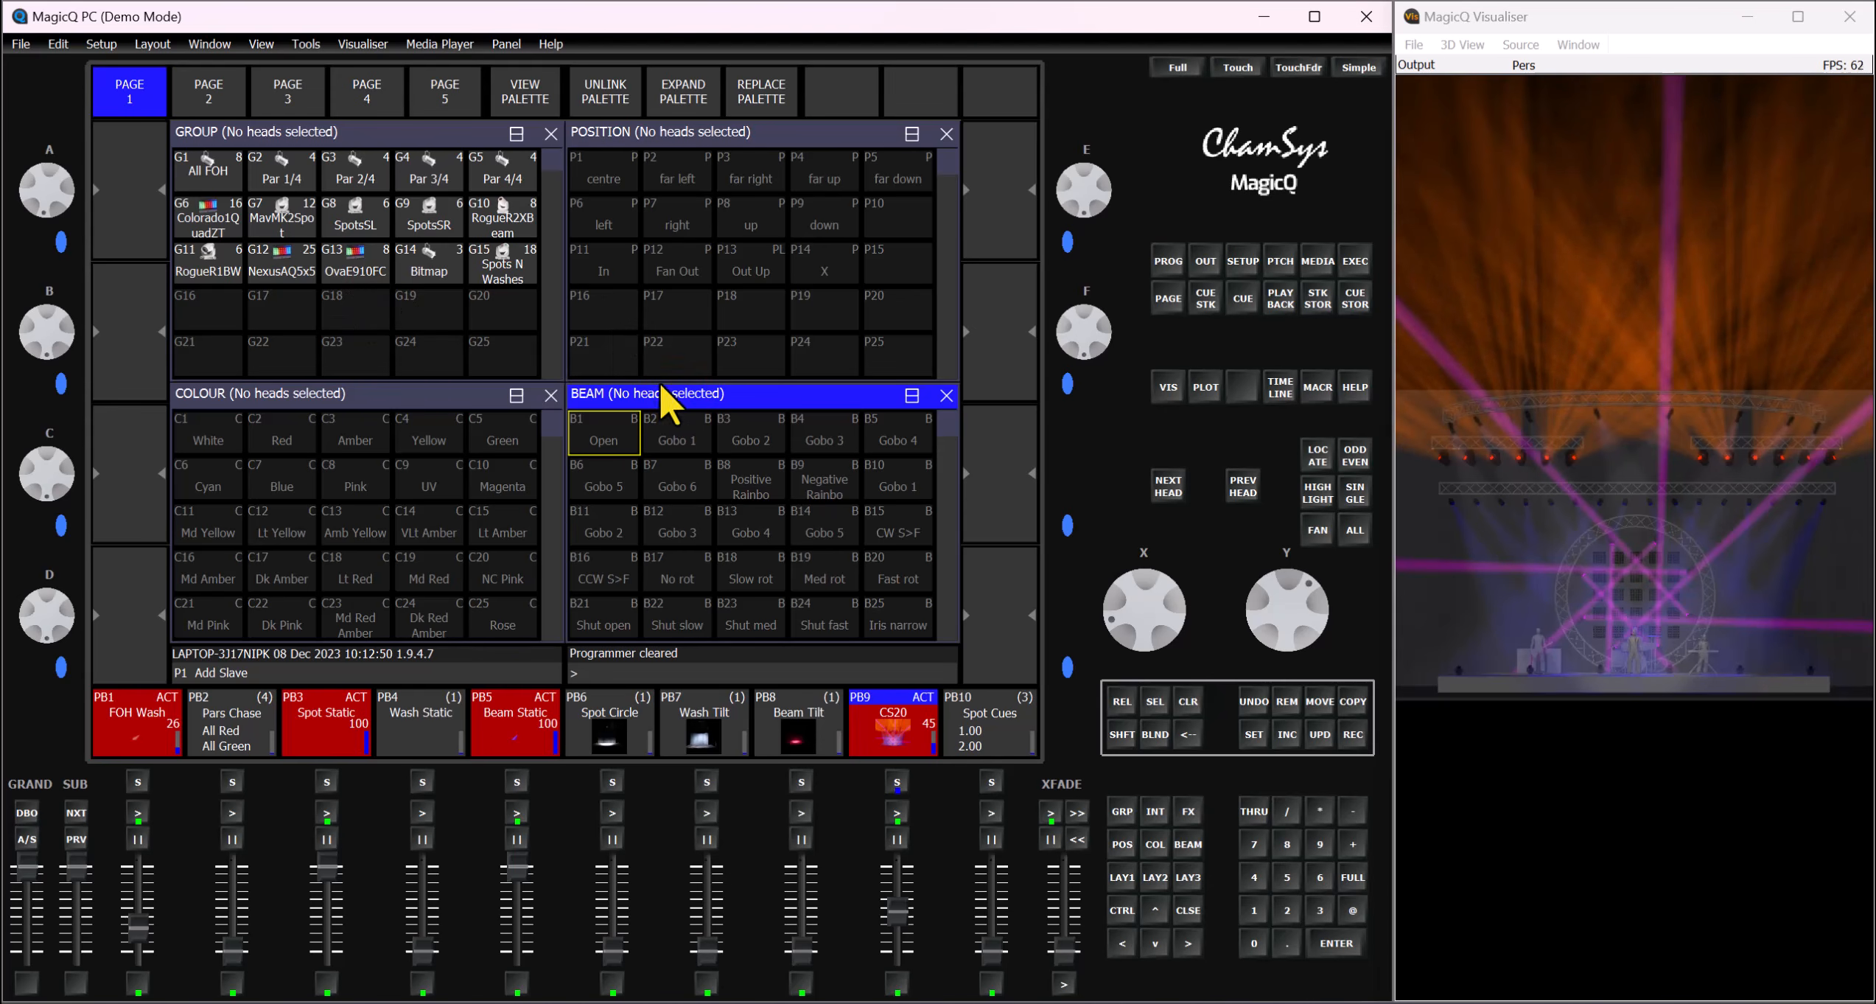
{"action": "left_click", "coordinate": [262, 43]}
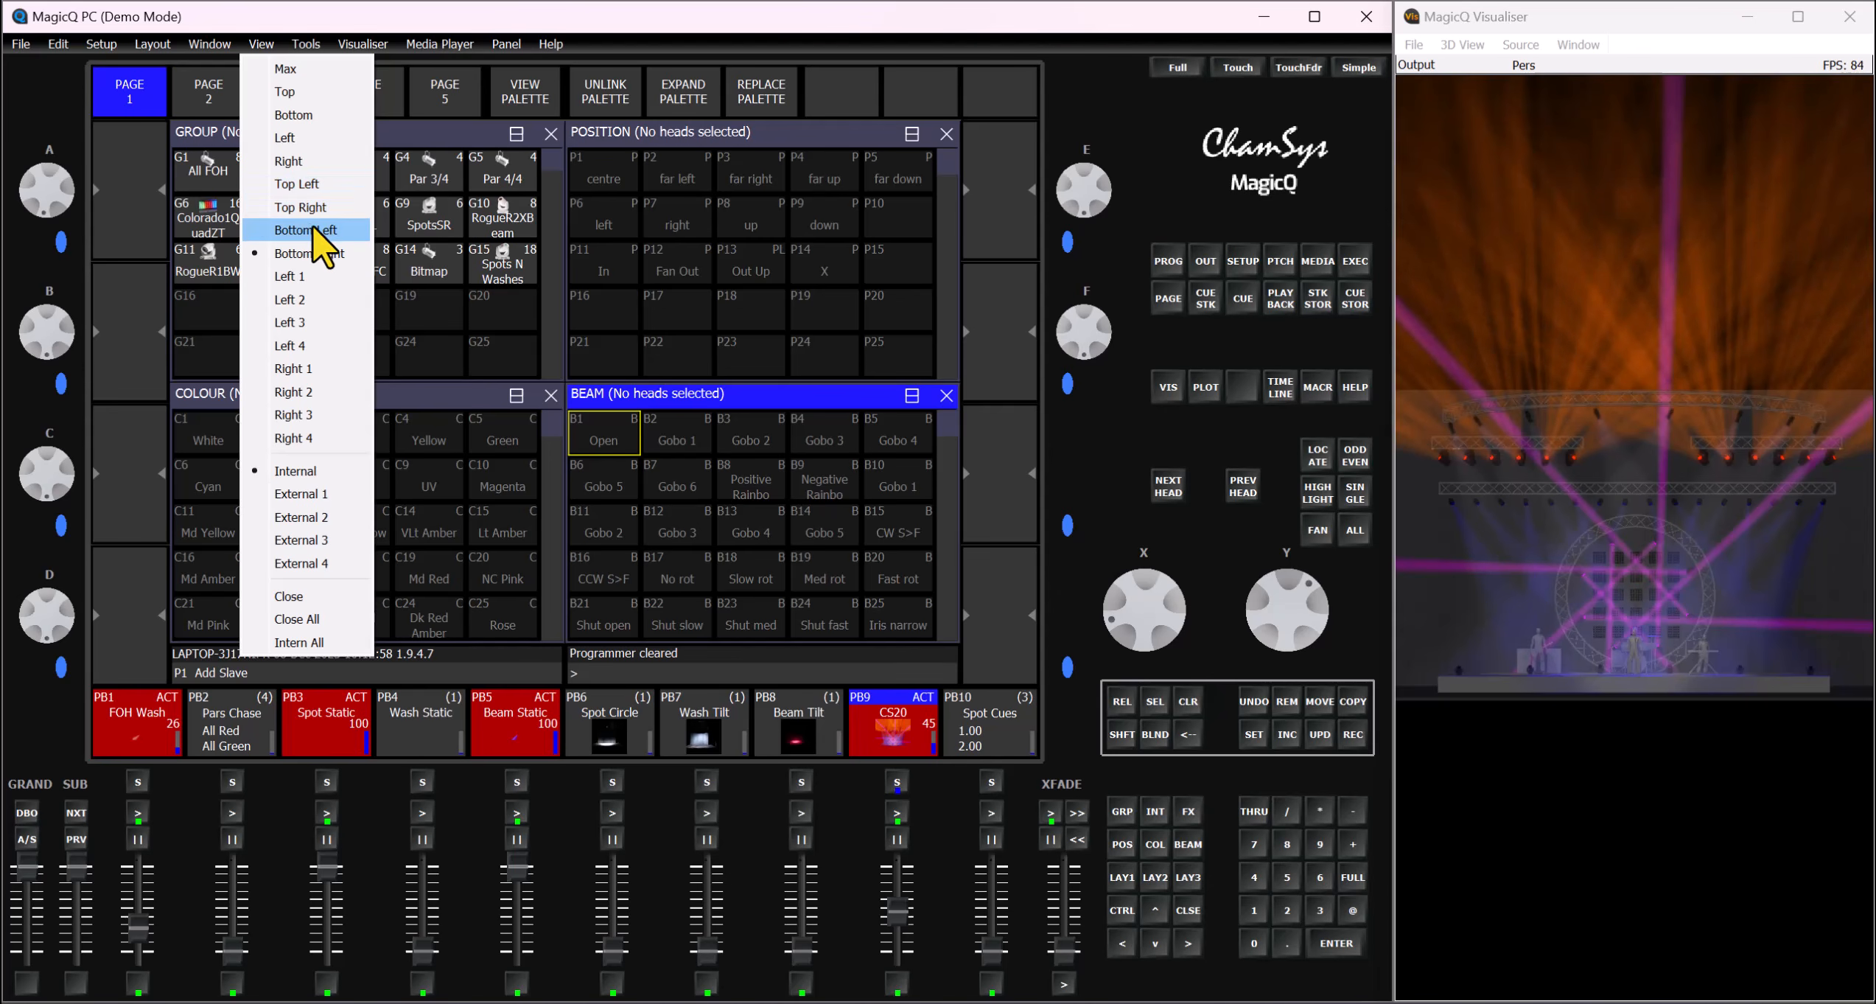
{"action": "left_click", "coordinate": [294, 138]}
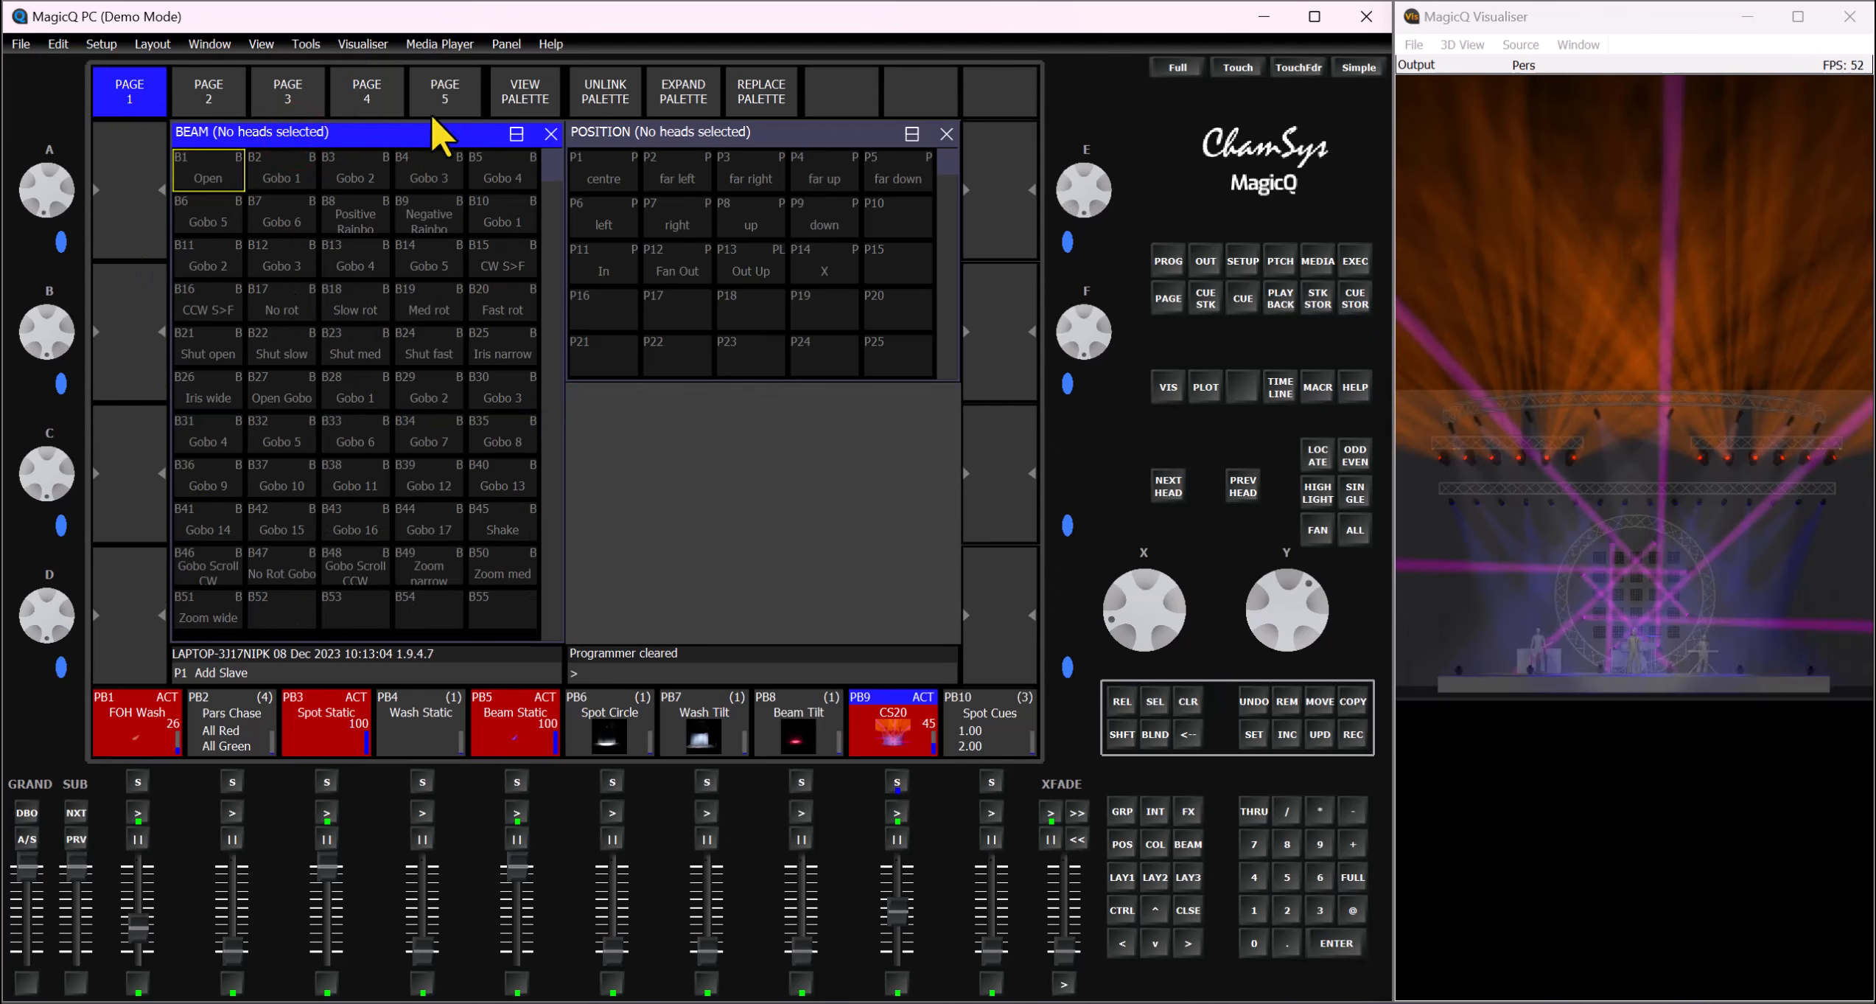
Step: Make the Position window active and set its view size to Right
{"action": "left_click", "coordinate": [648, 125]}
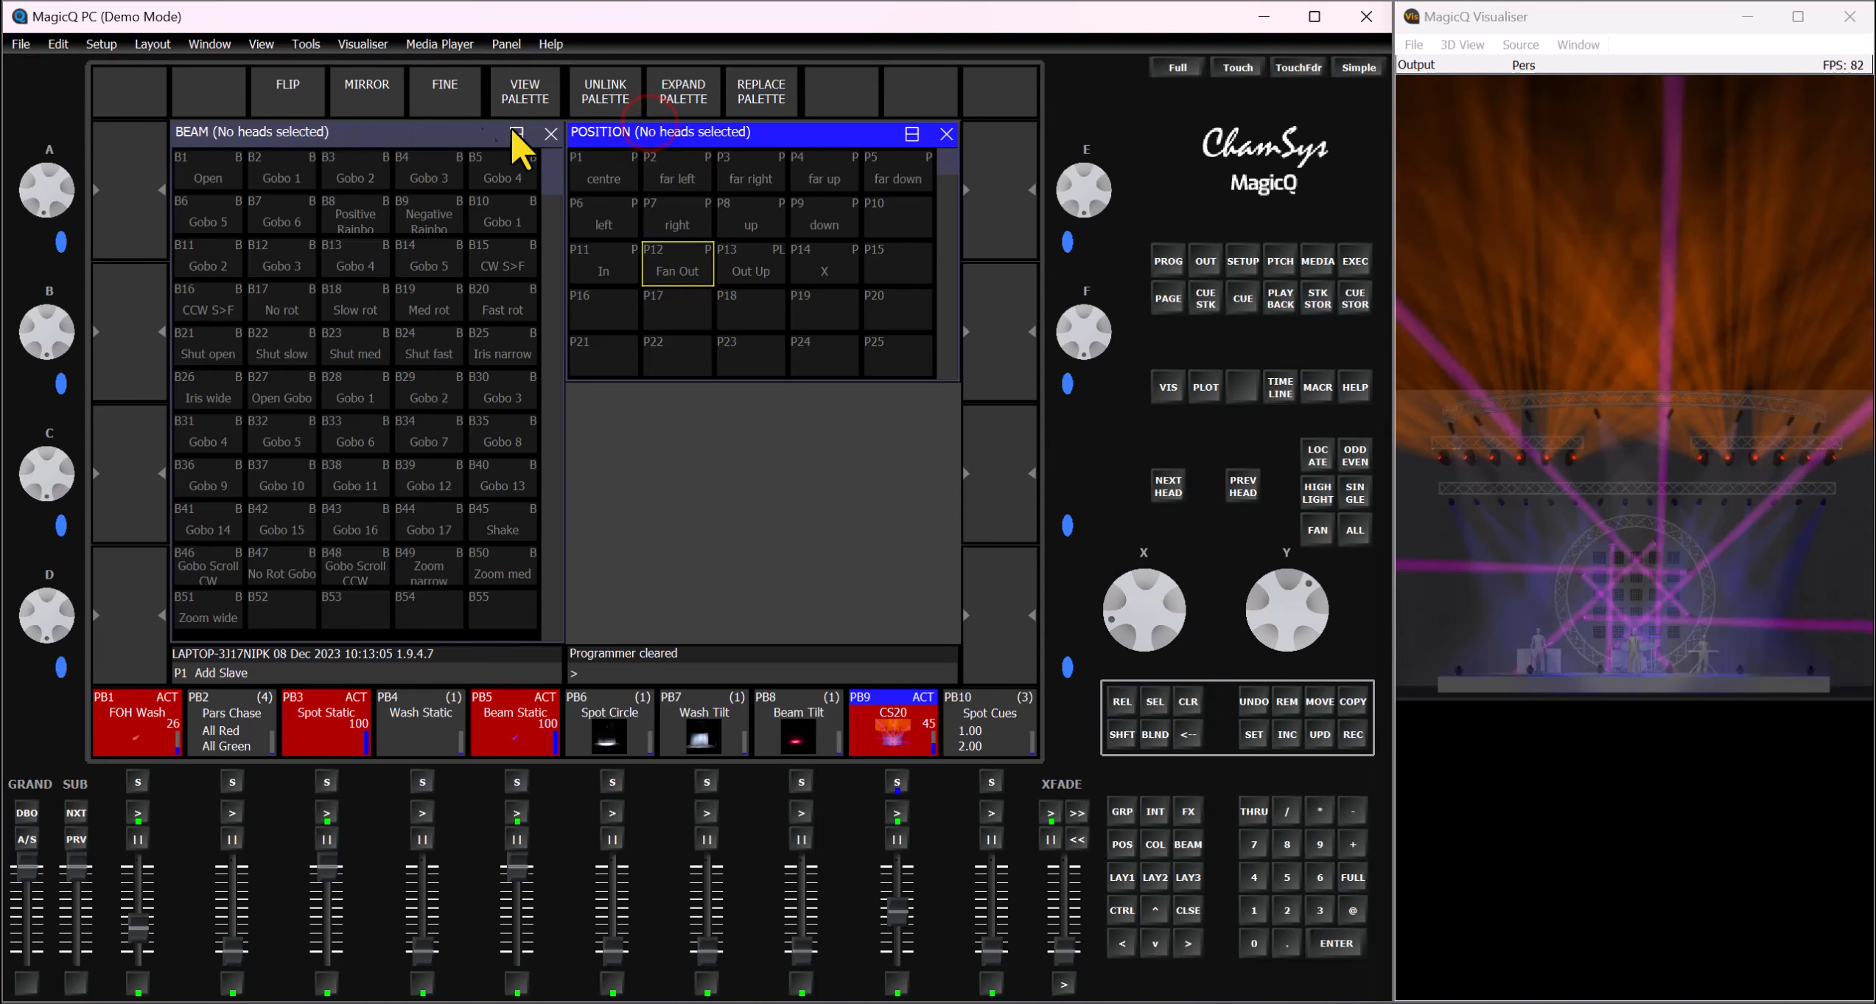
{"action": "left_click", "coordinate": [262, 46]}
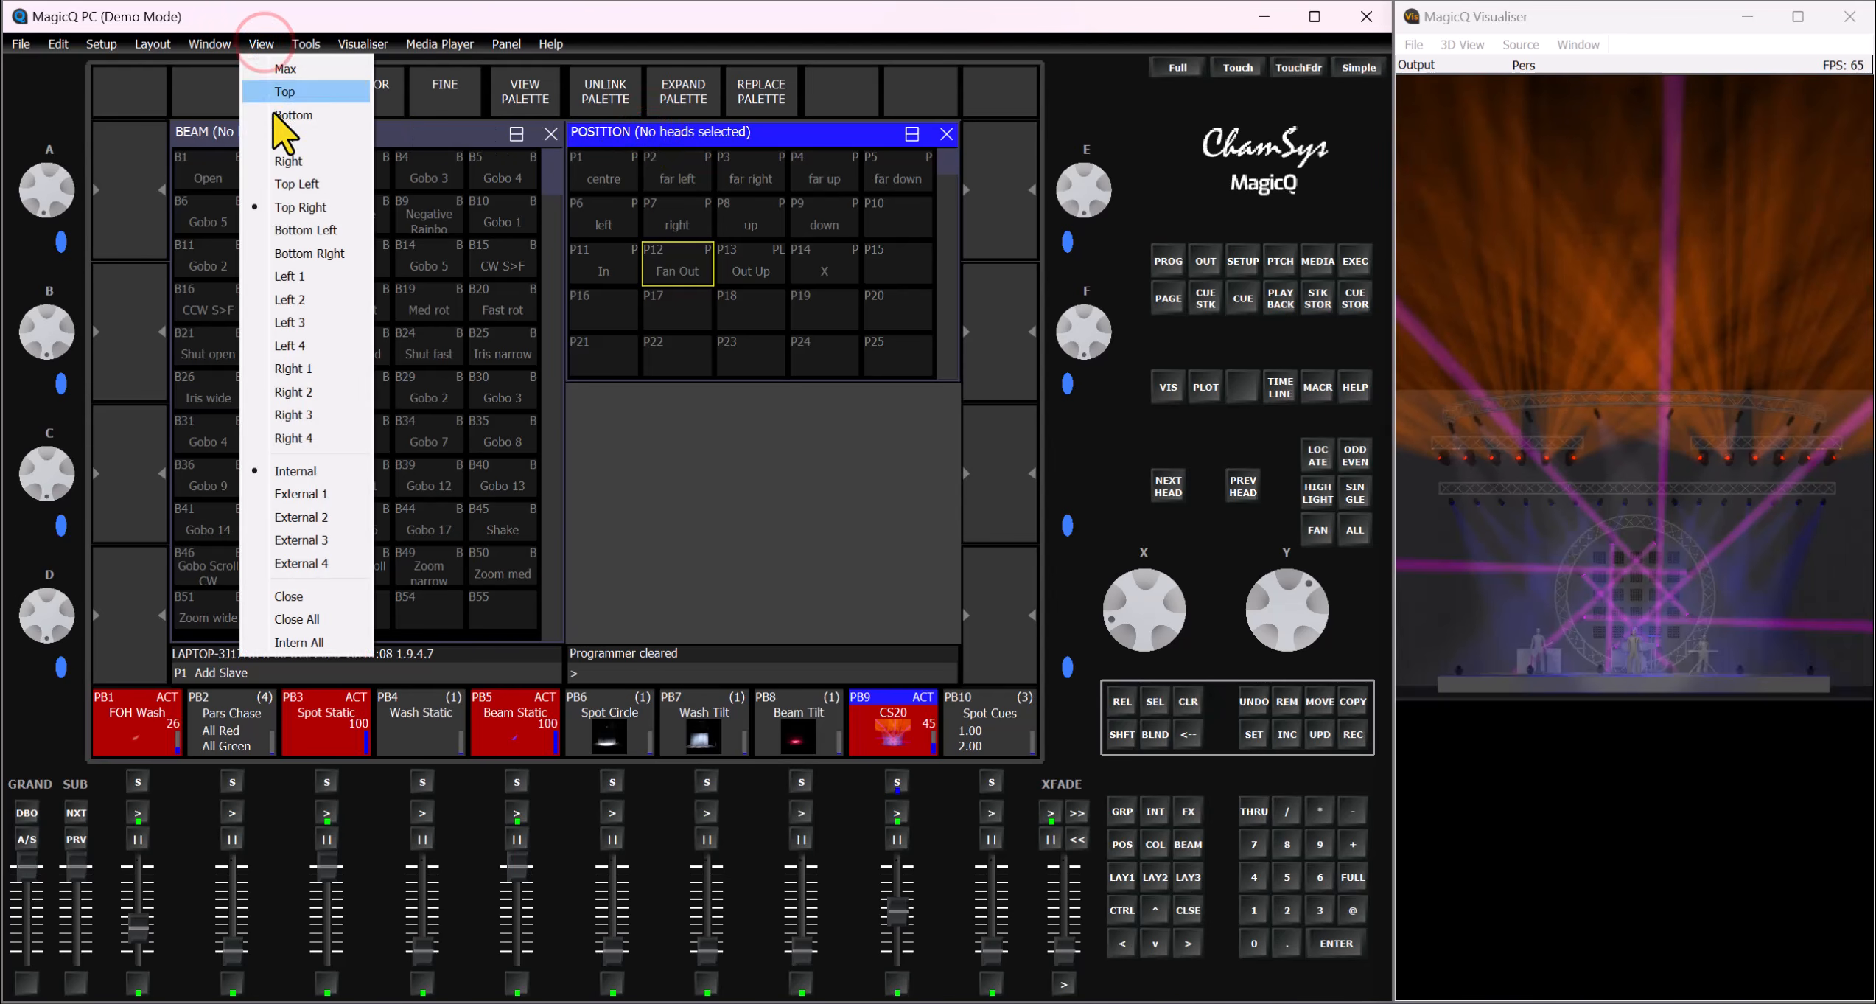
{"action": "left_click", "coordinate": [305, 161]}
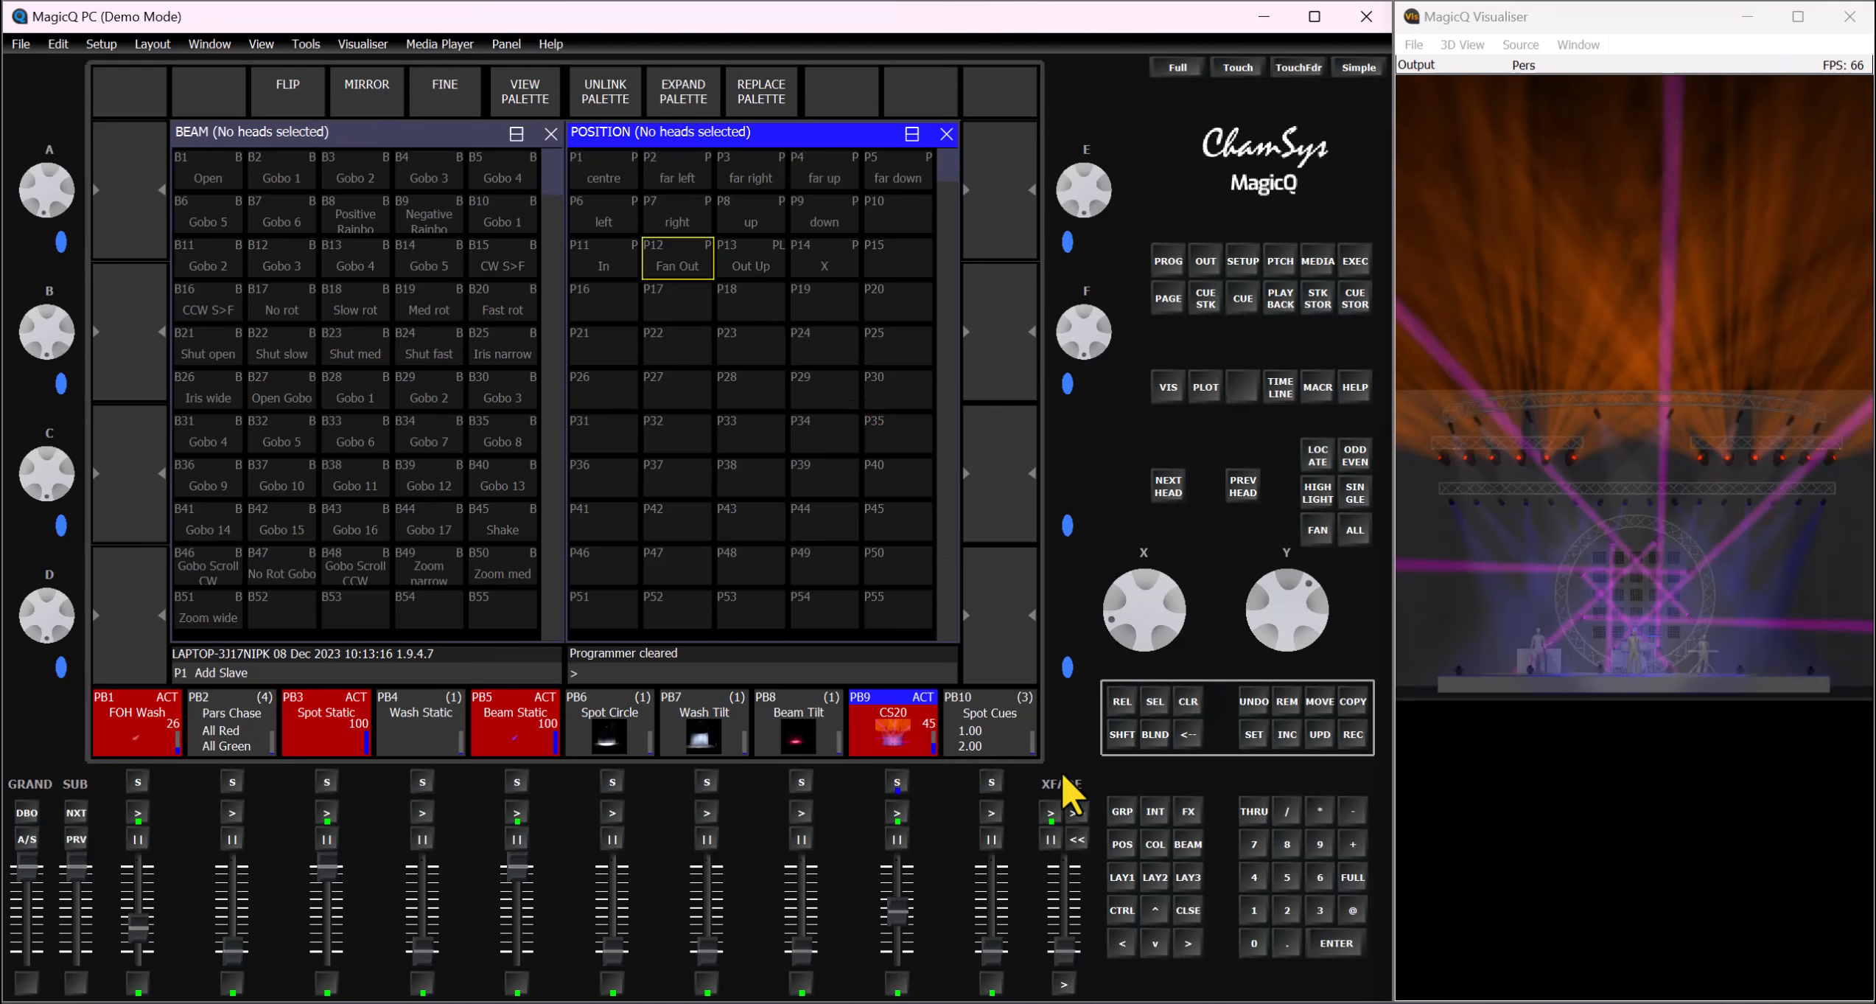
Step: Return the Beam window to the internal bottom-right quarter and the Position window to the top-right quarter
{"action": "left_click", "coordinate": [517, 138]}
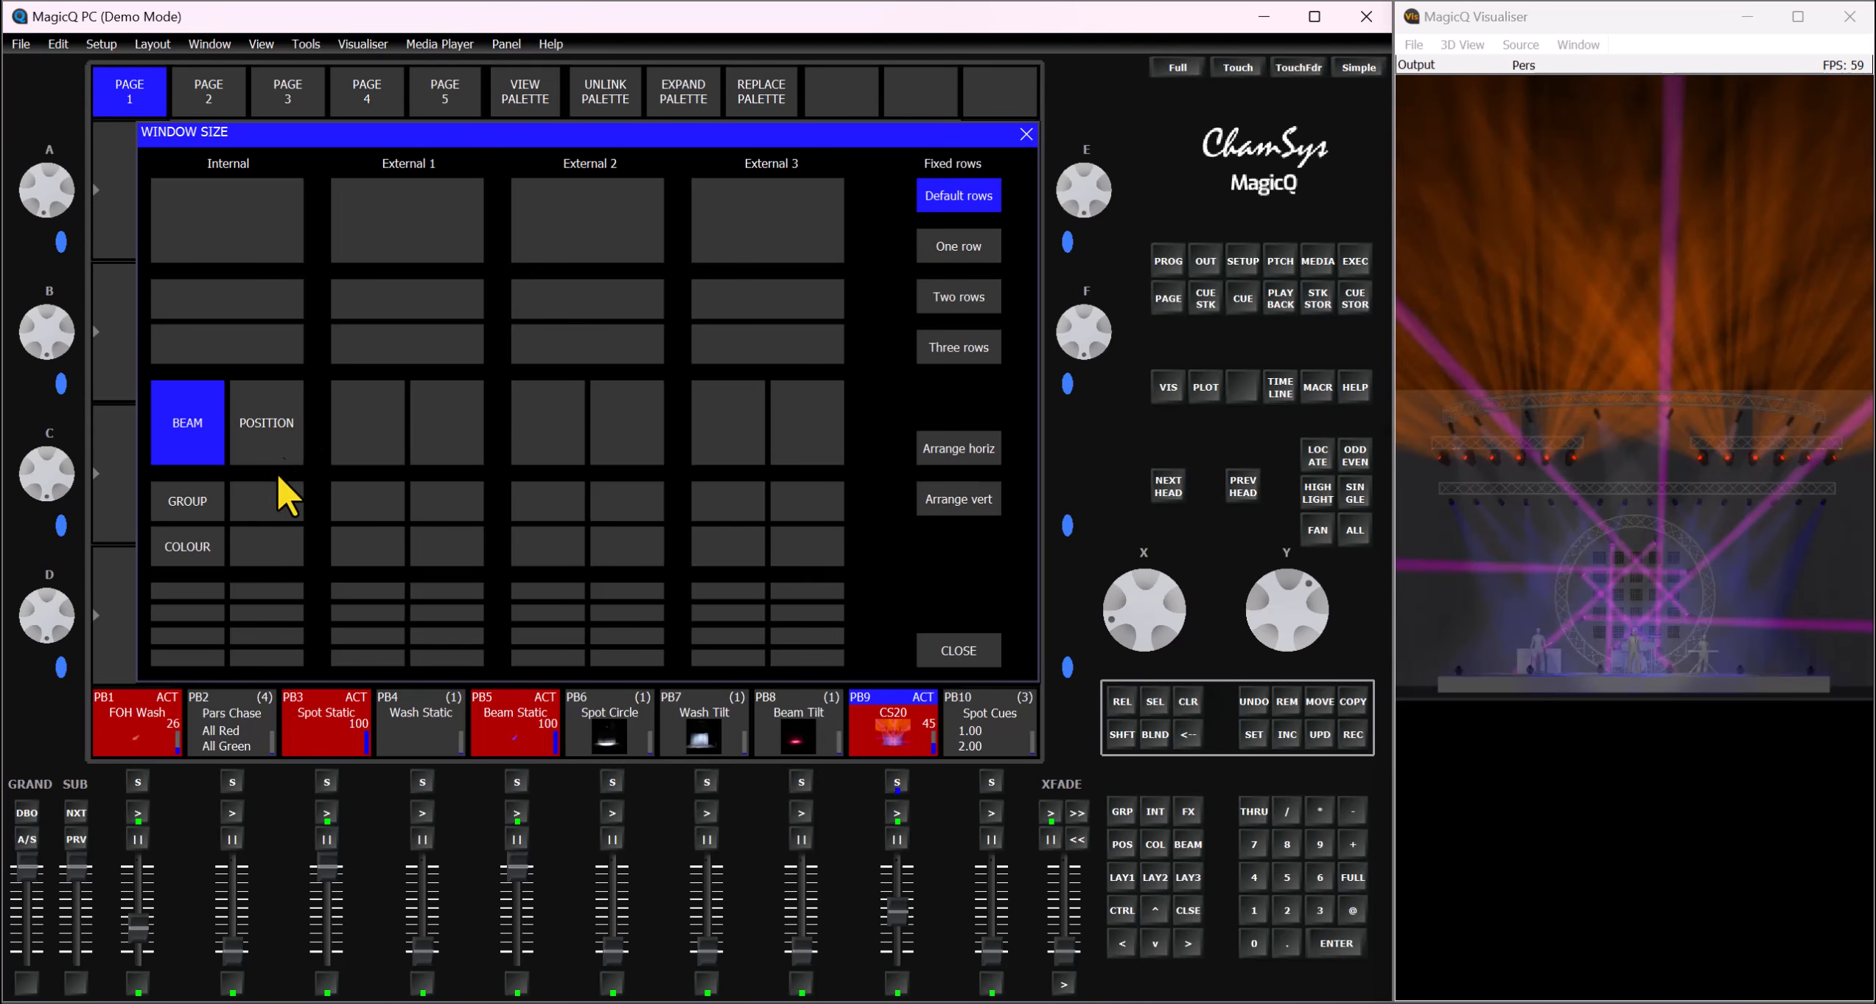
{"action": "left_click", "coordinate": [271, 550]}
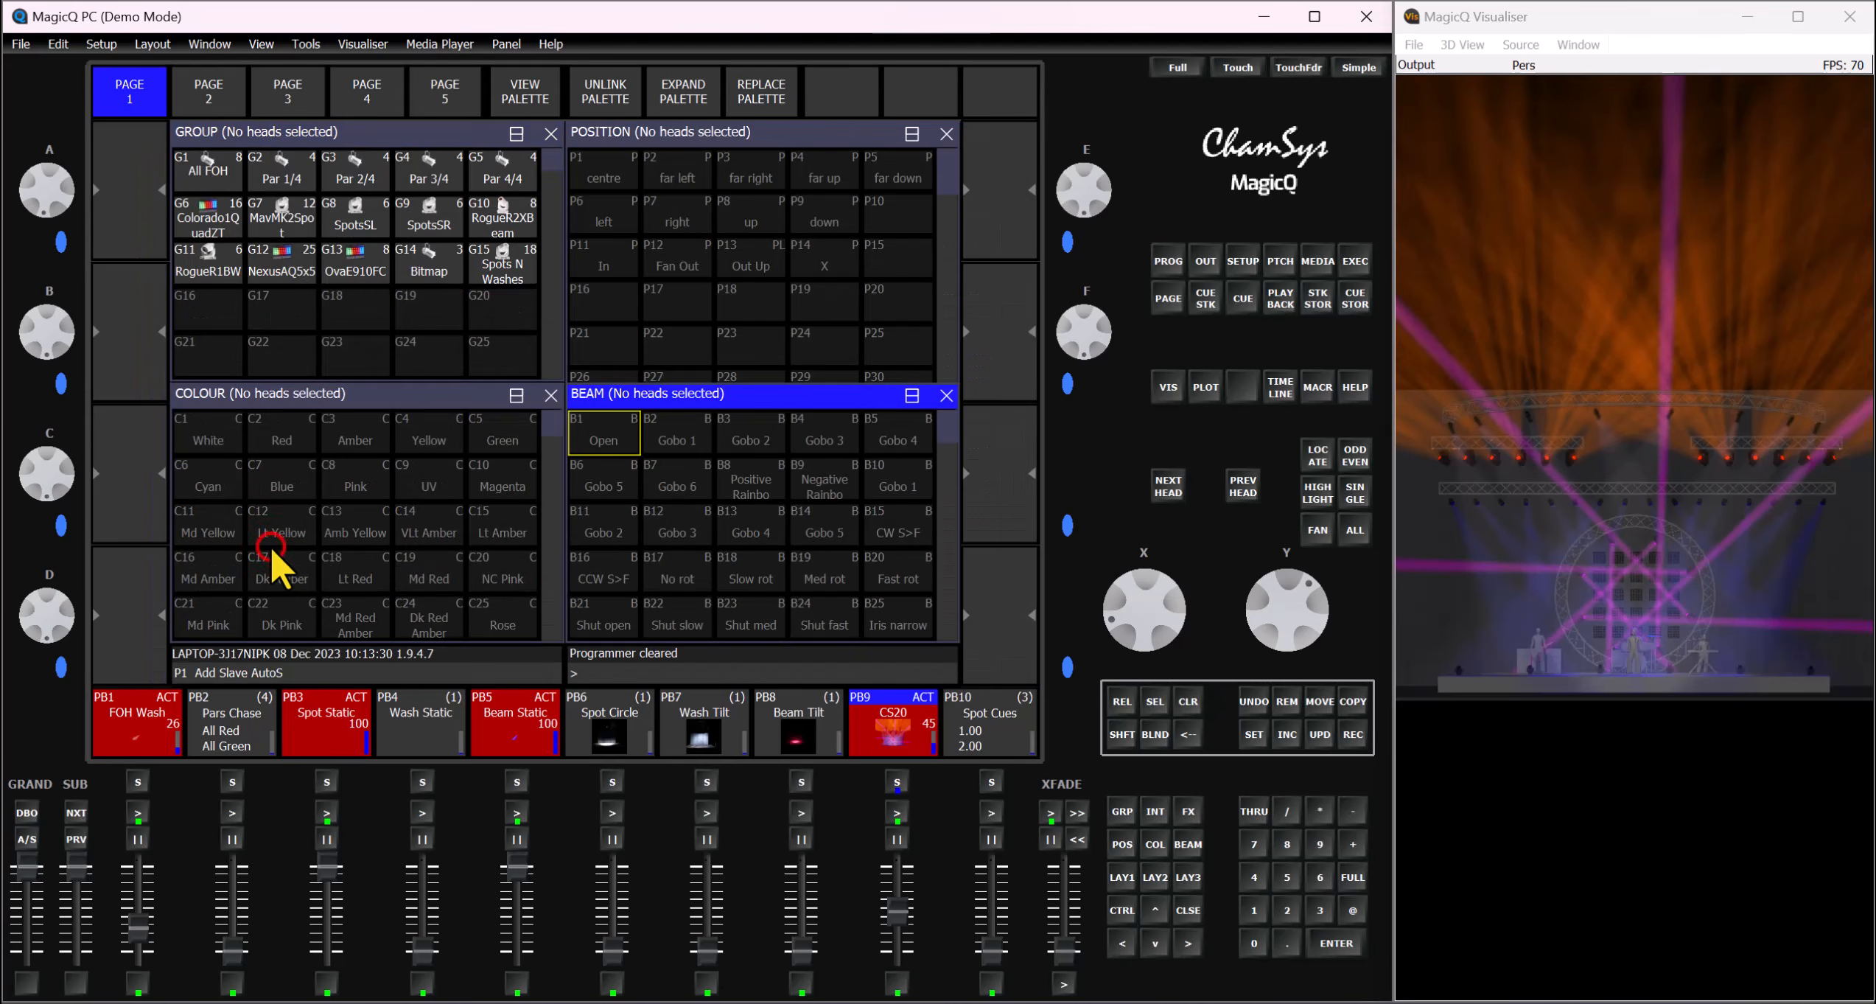
{"action": "left_click", "coordinate": [733, 137]}
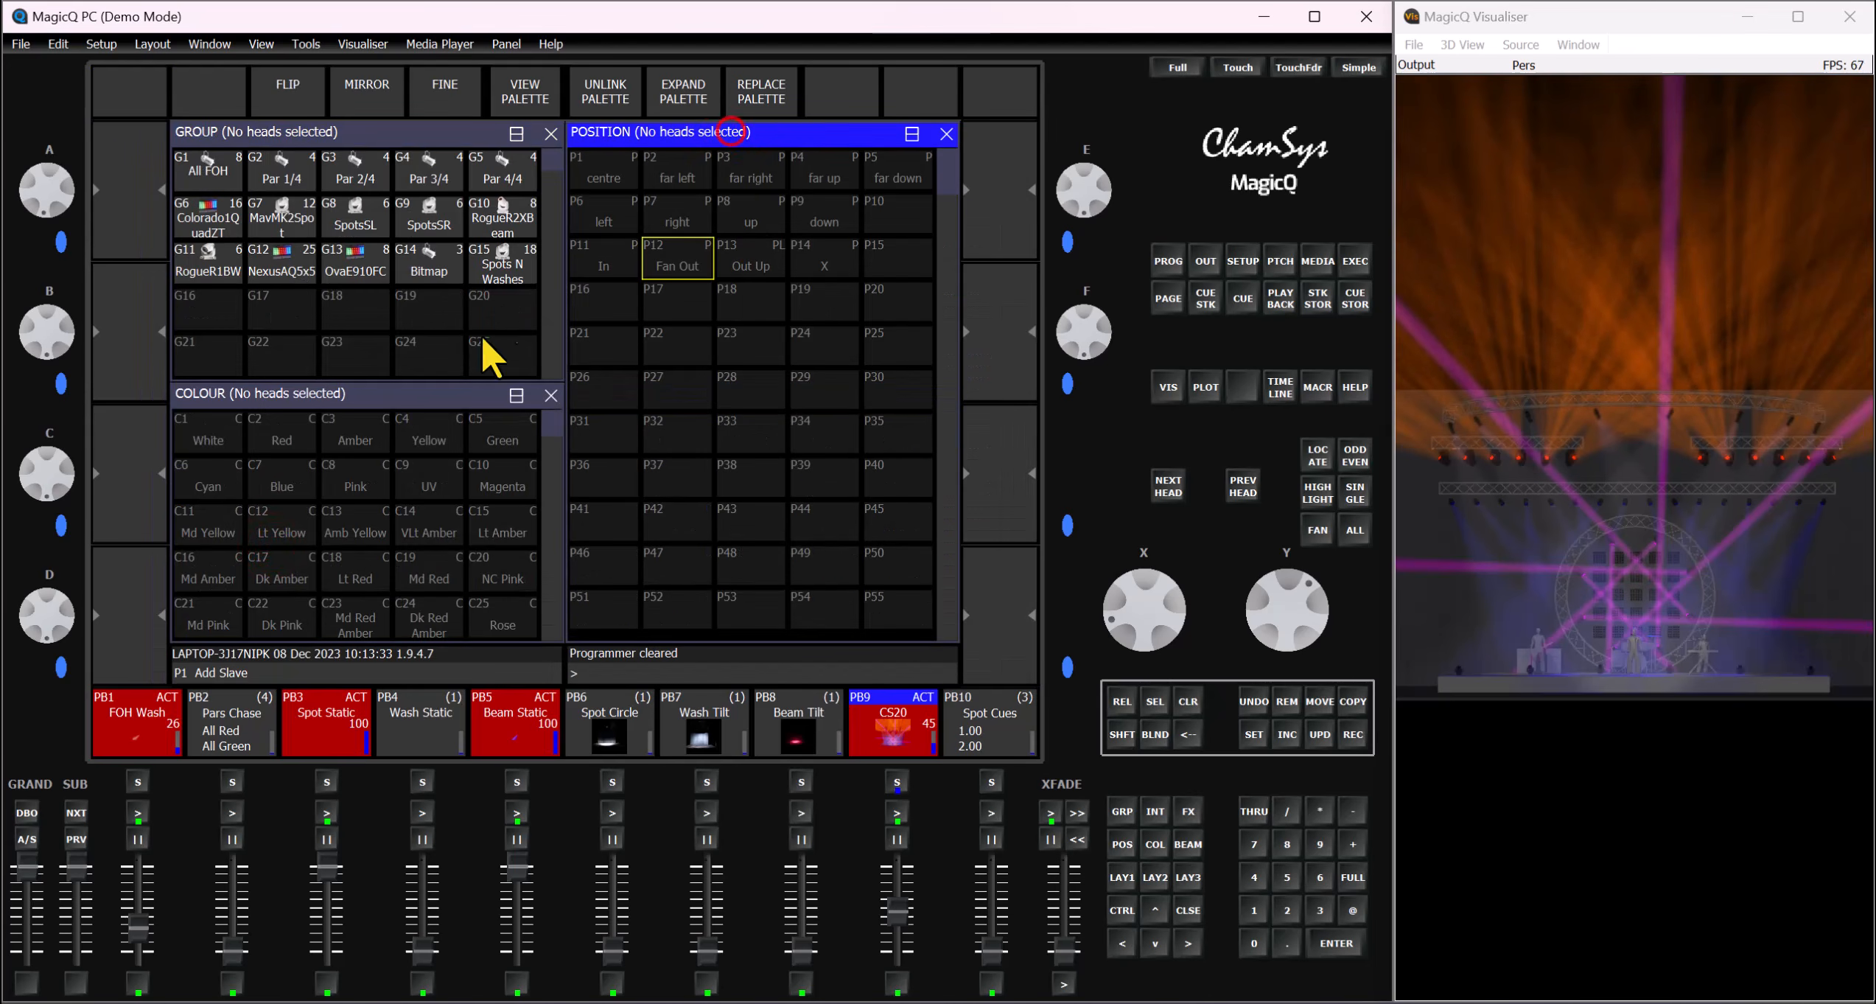
{"action": "left_click", "coordinate": [913, 134]}
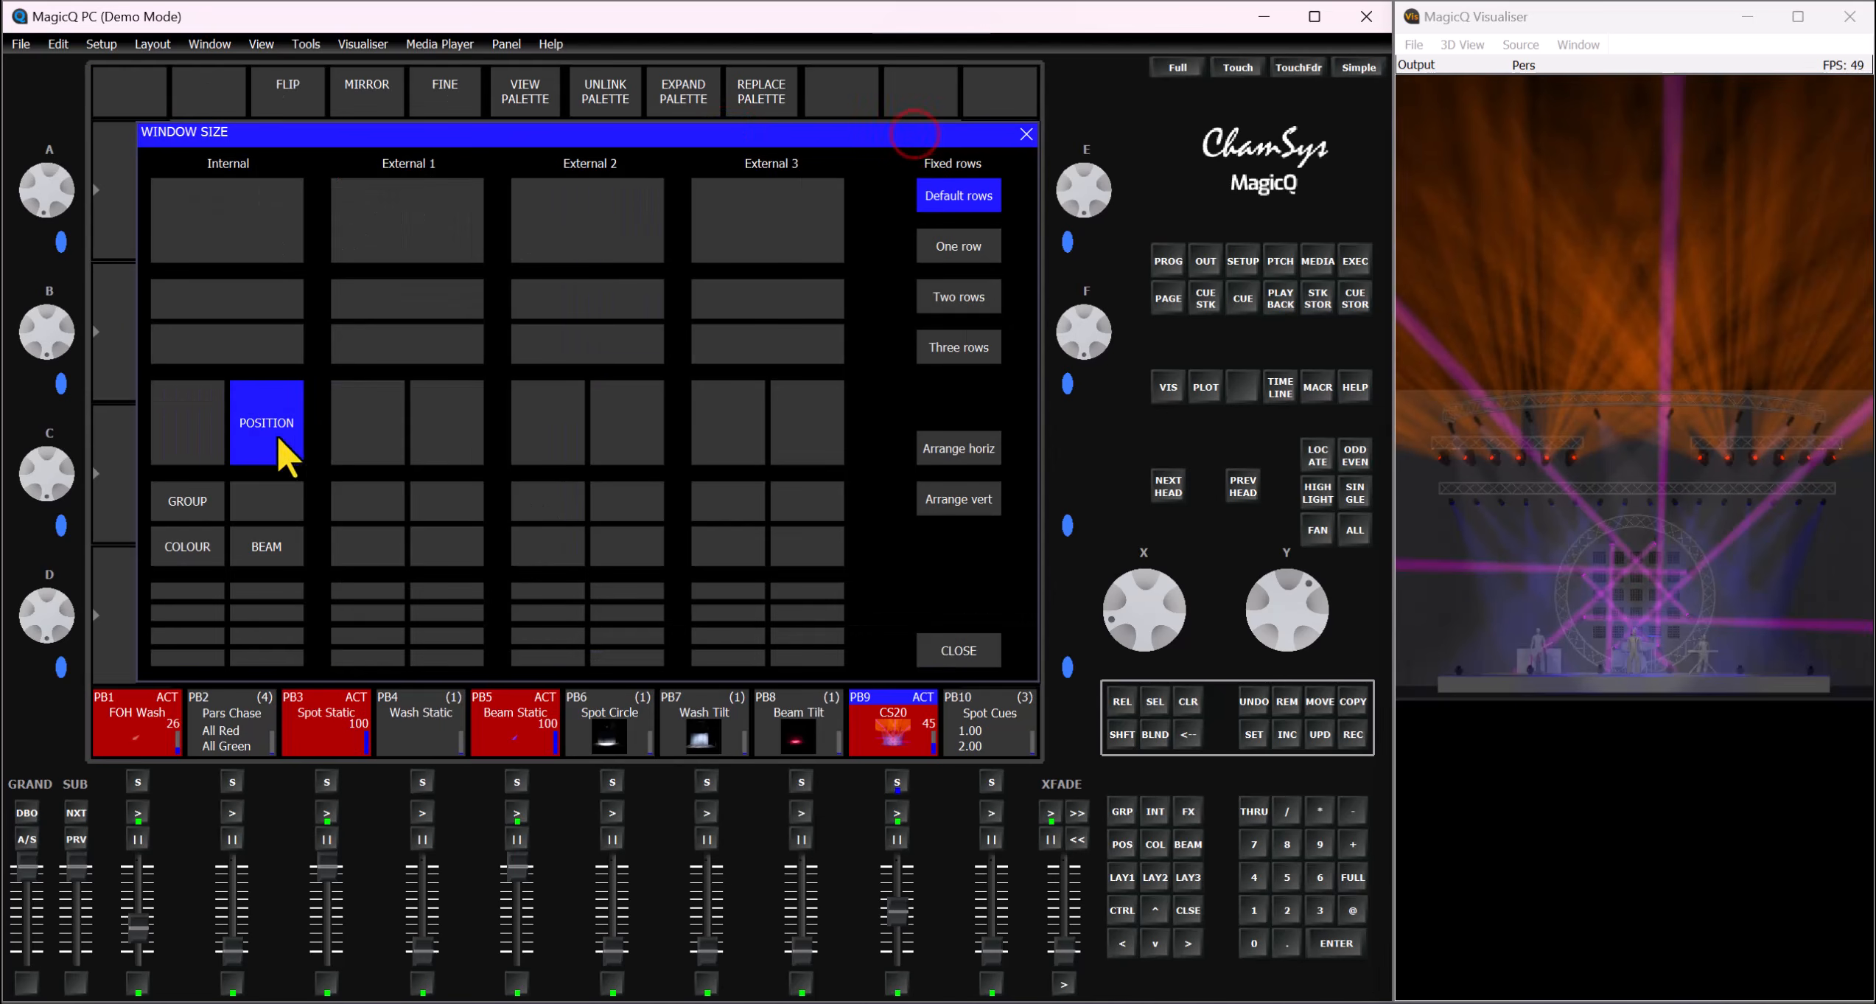
{"action": "left_click", "coordinate": [276, 503]}
Step: Resize the Position window to the internal bottom half, enlarge it to full size, and return it to the top-right quarter
{"action": "left_click", "coordinate": [914, 131]}
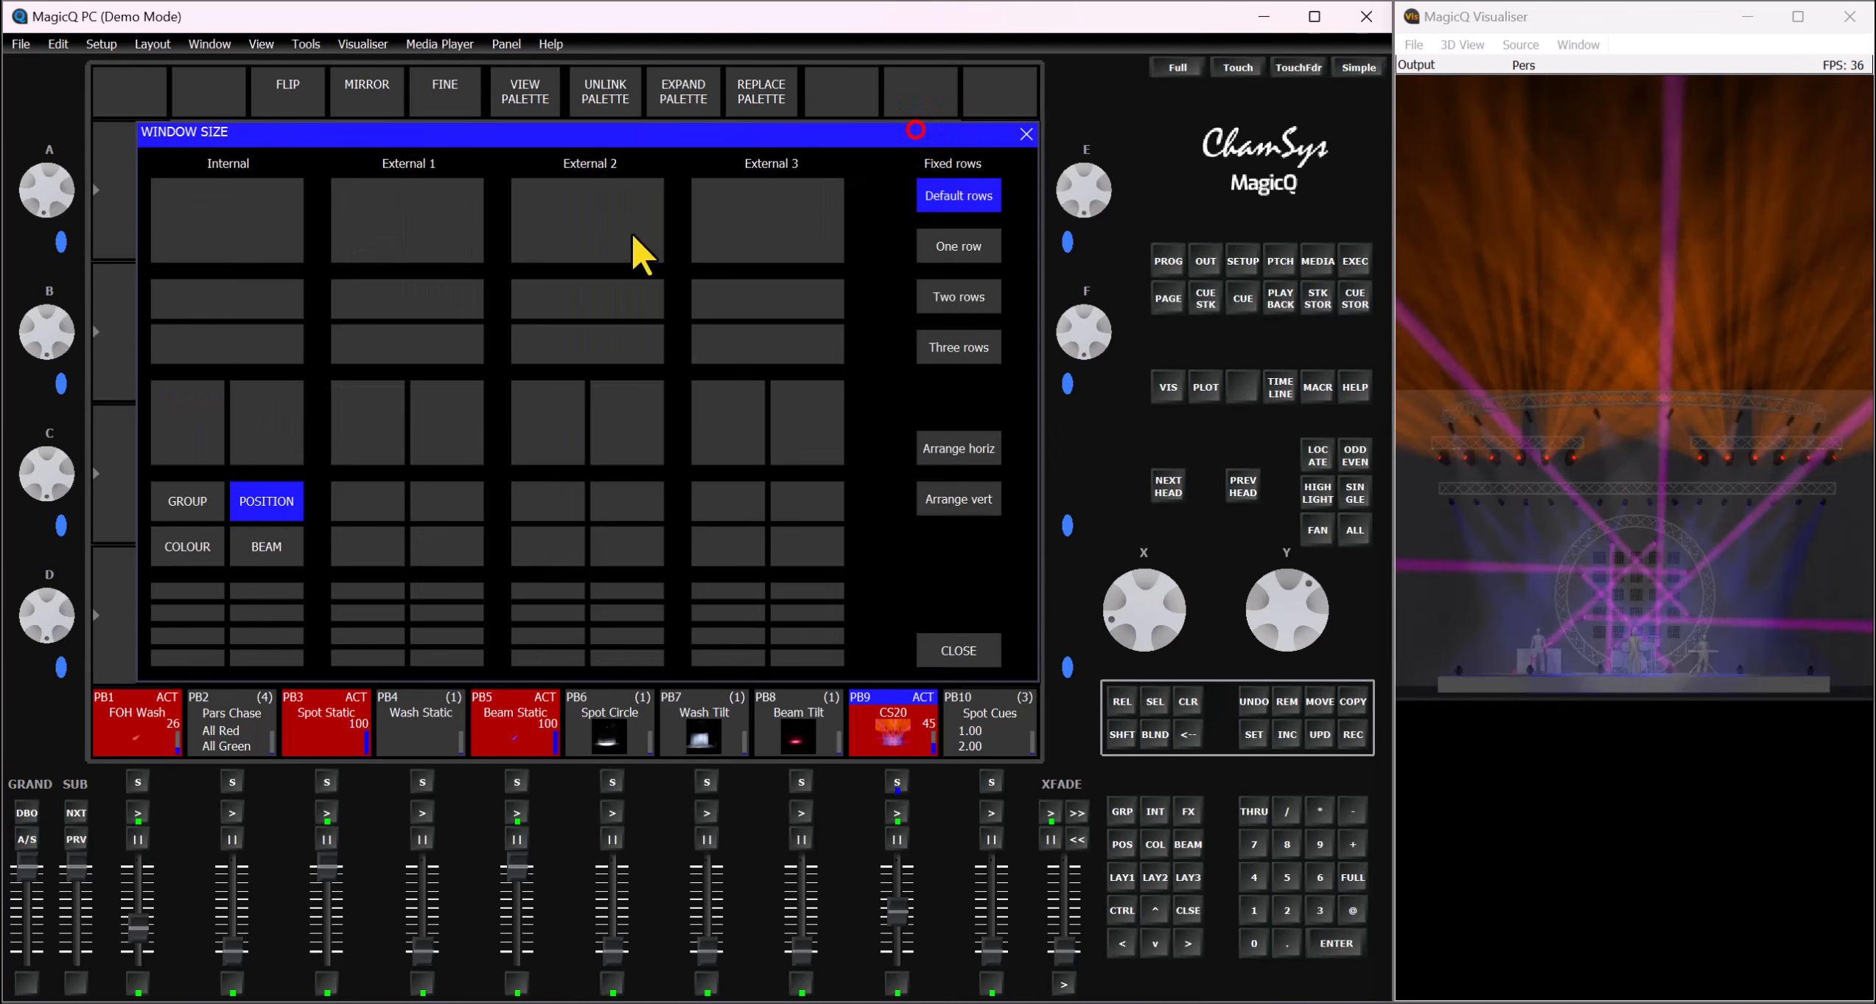
{"action": "left_click", "coordinate": [222, 330]}
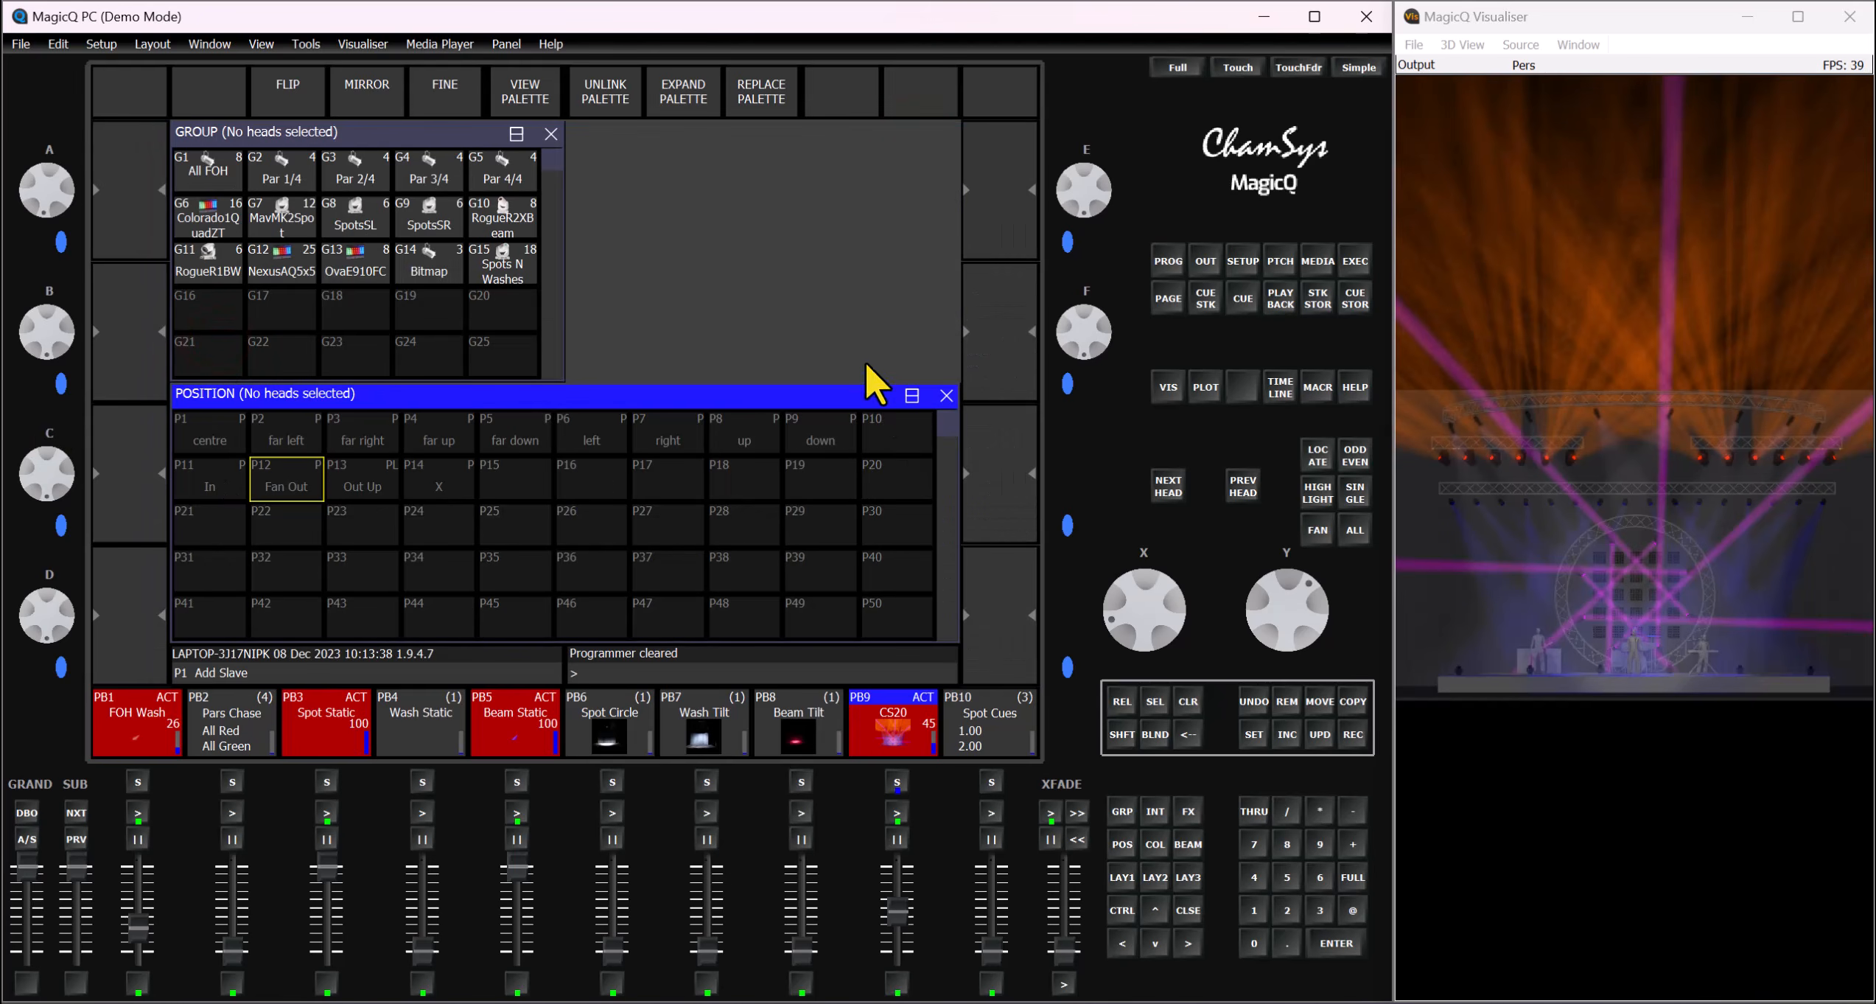
{"action": "left_click", "coordinate": [912, 396]}
{"action": "left_click", "coordinate": [221, 228]}
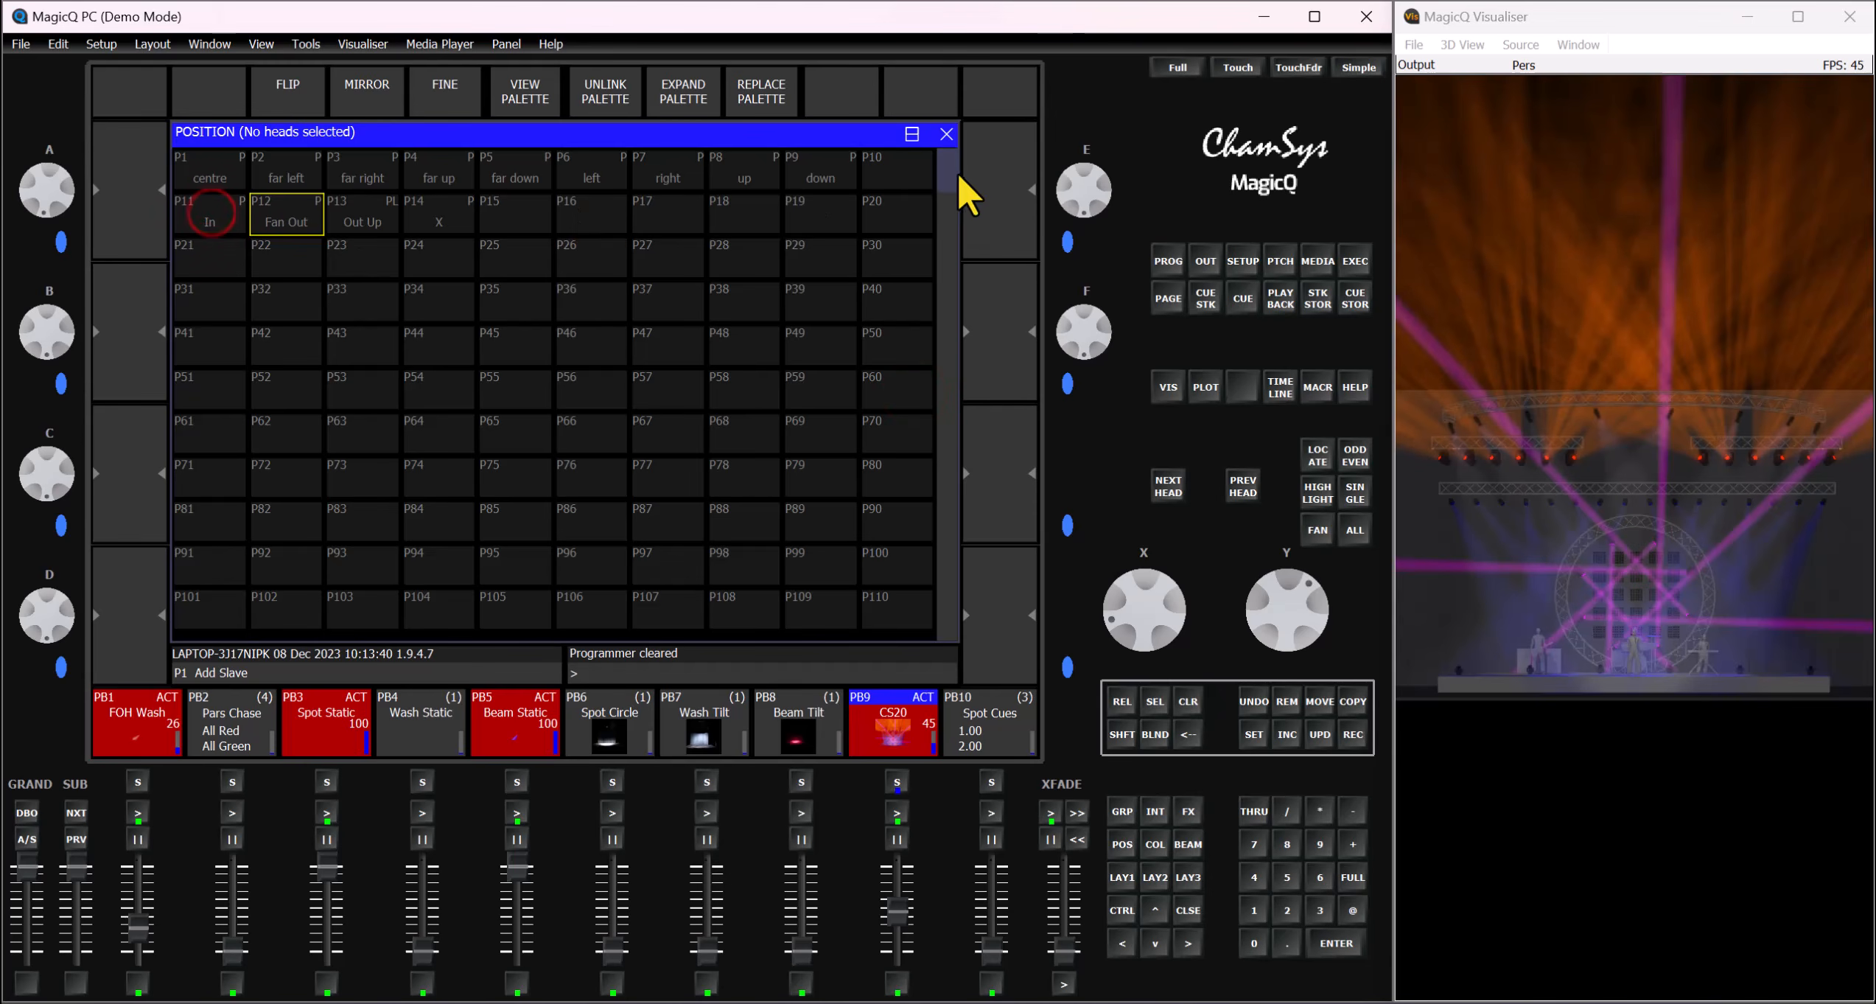
{"action": "left_click", "coordinate": [912, 134]}
{"action": "left_click", "coordinate": [283, 501]}
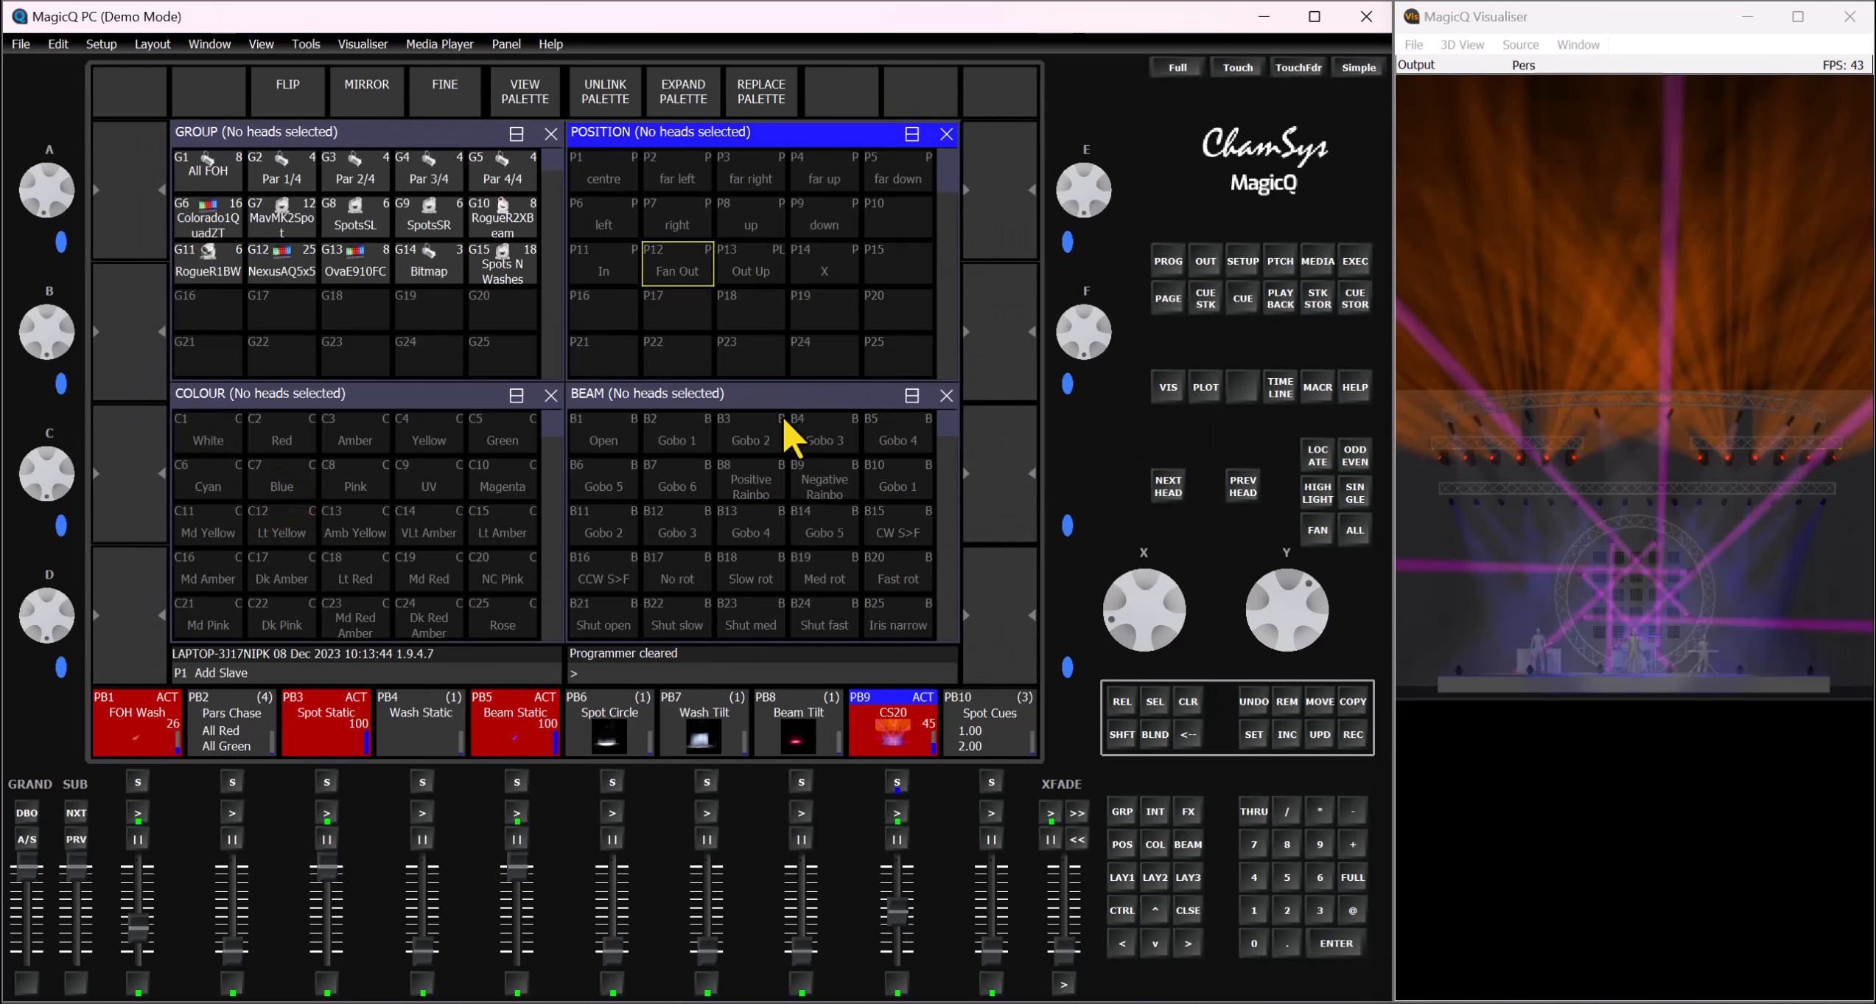
Step: Arrange the Position window across the internal bottom half and the Group window across the top half
{"action": "left_click", "coordinate": [910, 133]}
{"action": "left_click", "coordinate": [267, 361]}
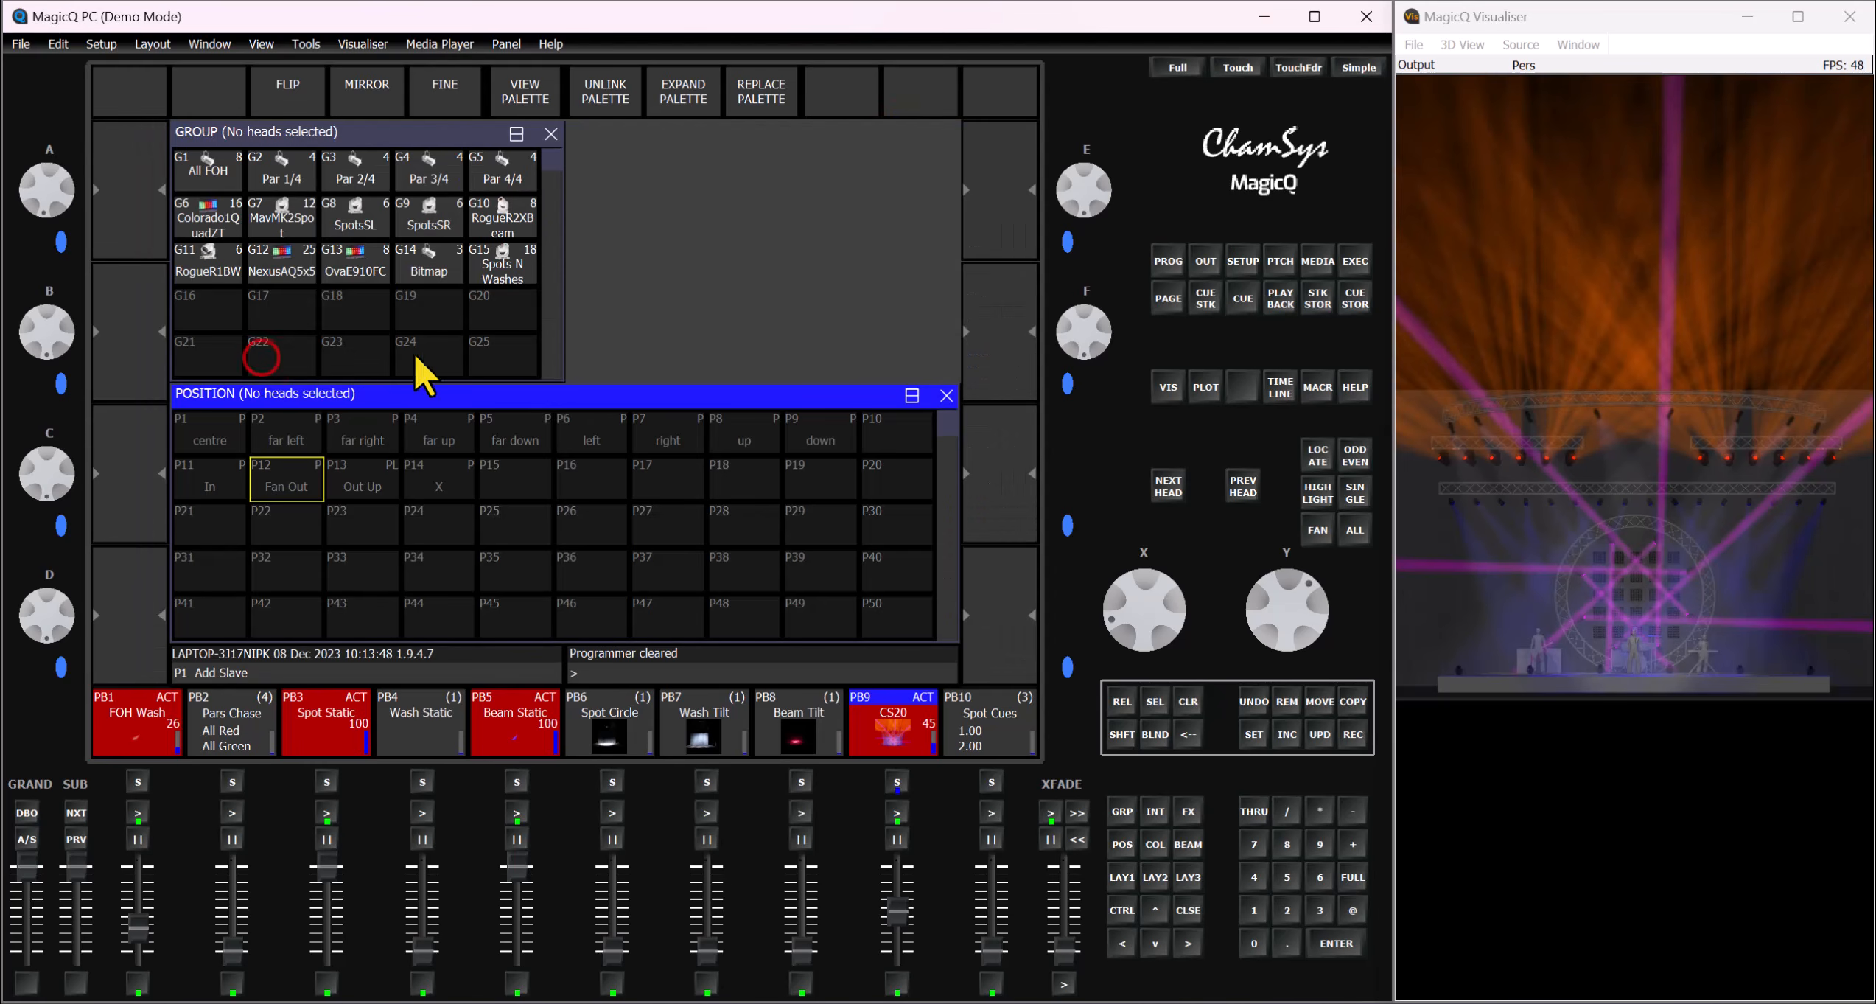
{"action": "left_click", "coordinate": [513, 134]}
{"action": "left_click", "coordinate": [239, 345]}
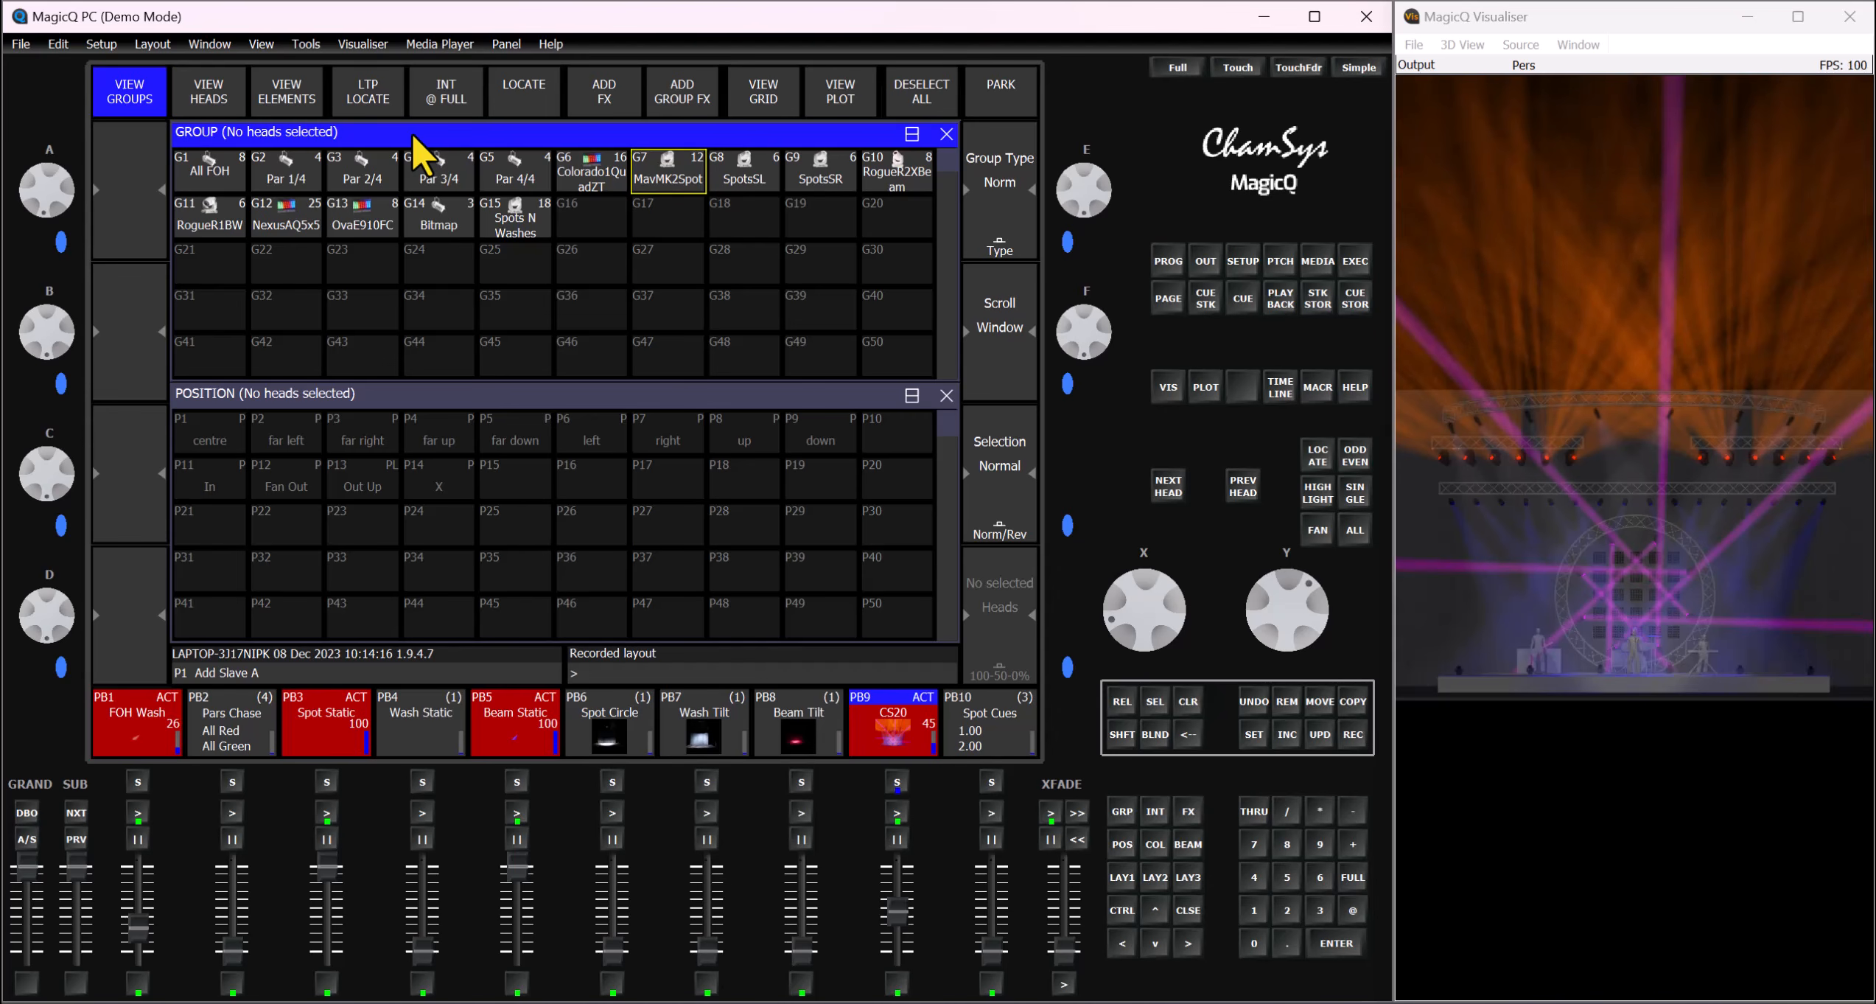
Step: Make the Position window active and record the current window arrangement as Layout 3, overwriting the existing layout
{"action": "left_click", "coordinate": [435, 394]}
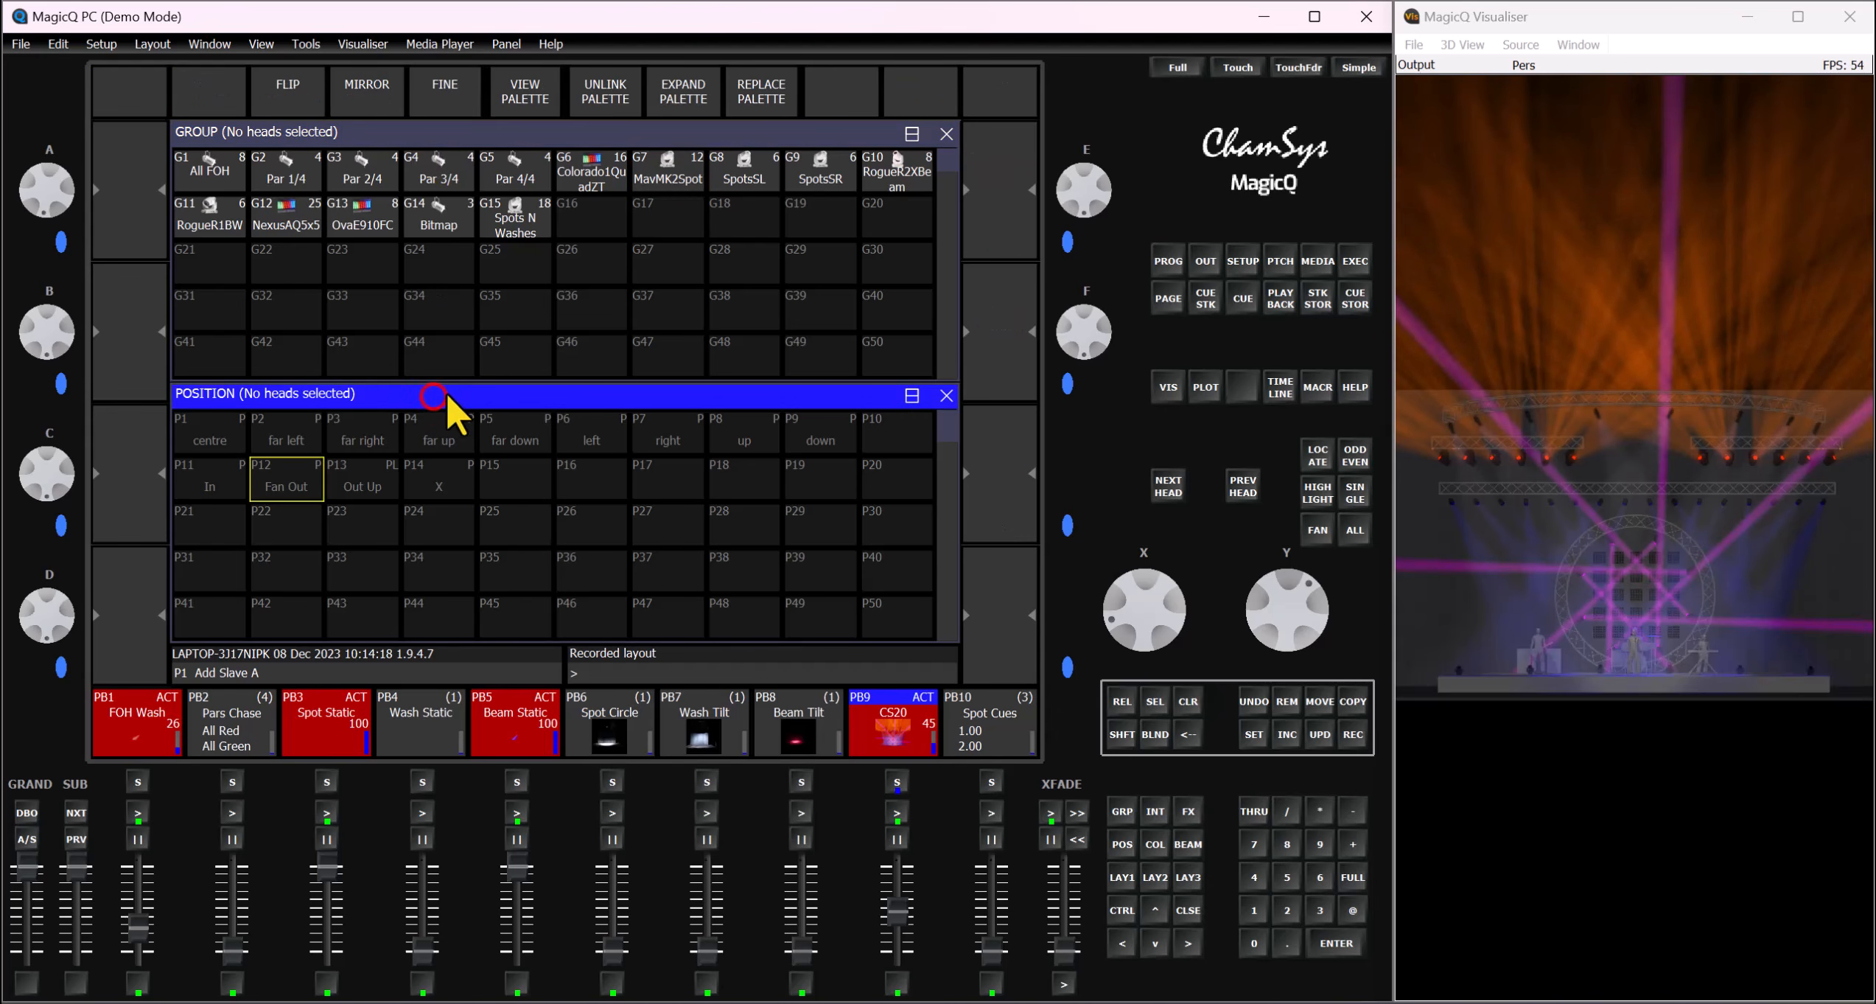
{"action": "left_click", "coordinate": [1353, 734]}
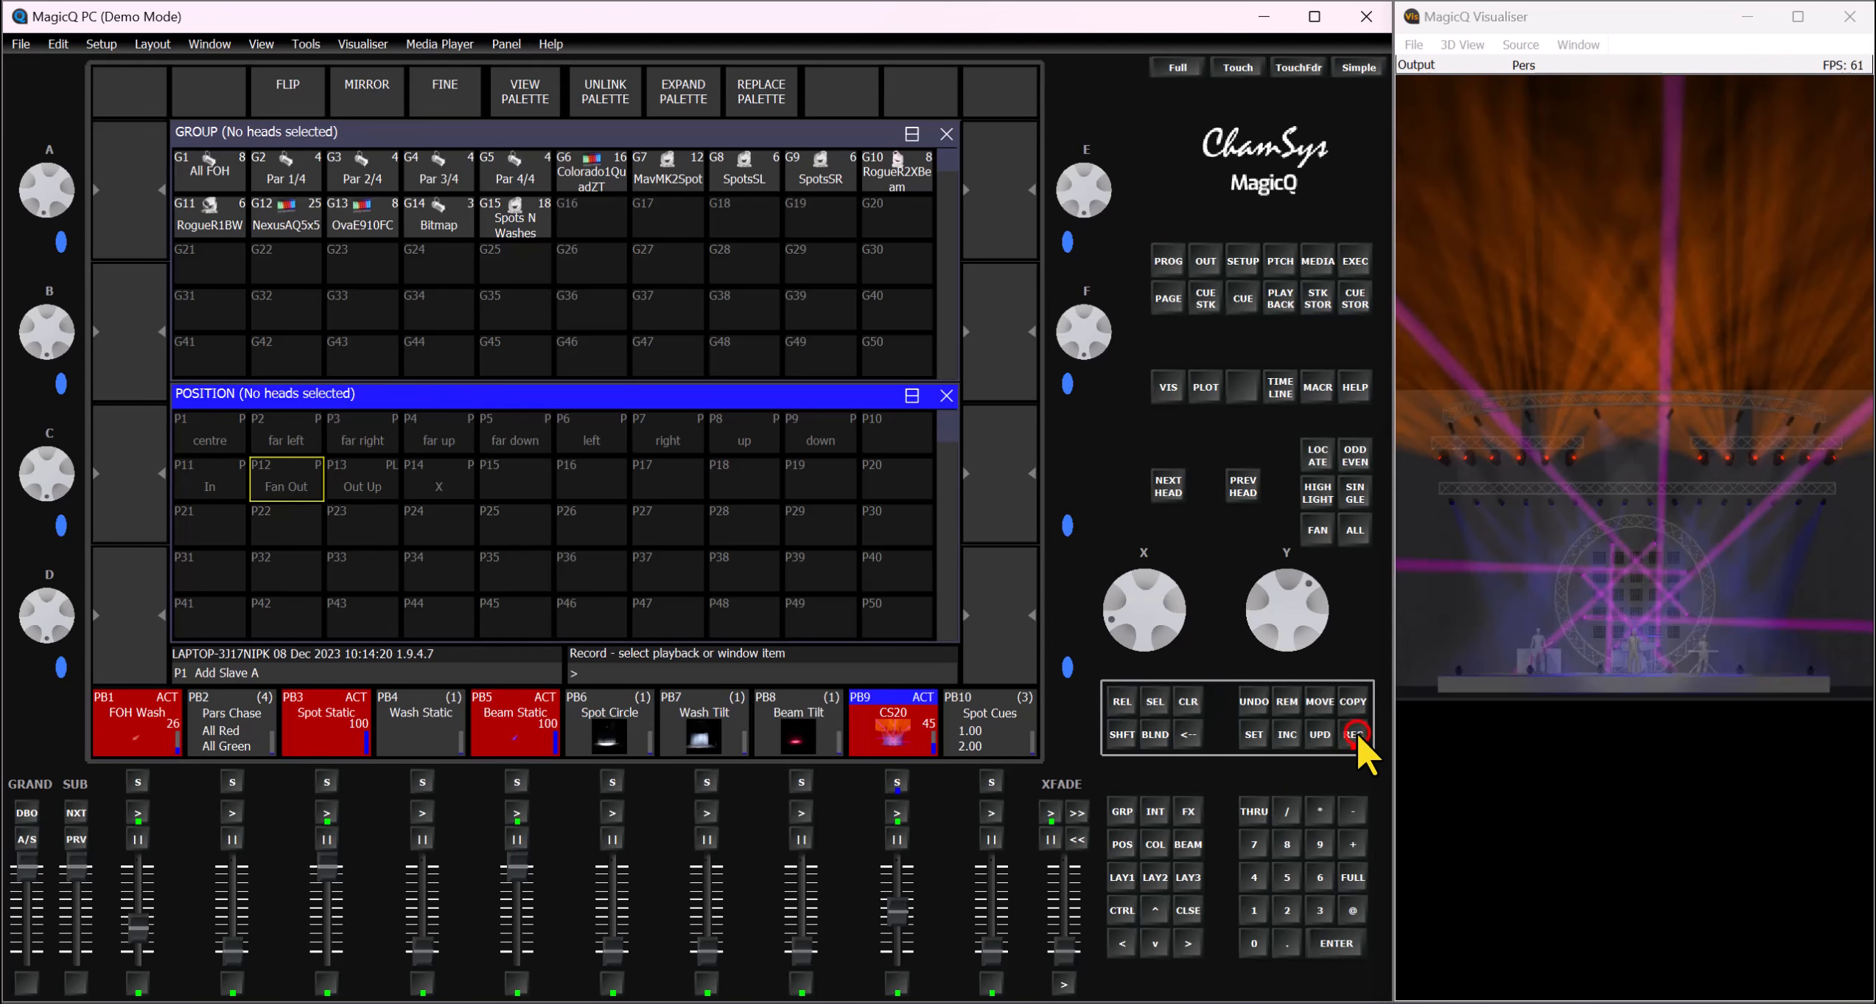
{"action": "left_click", "coordinate": [1188, 877]}
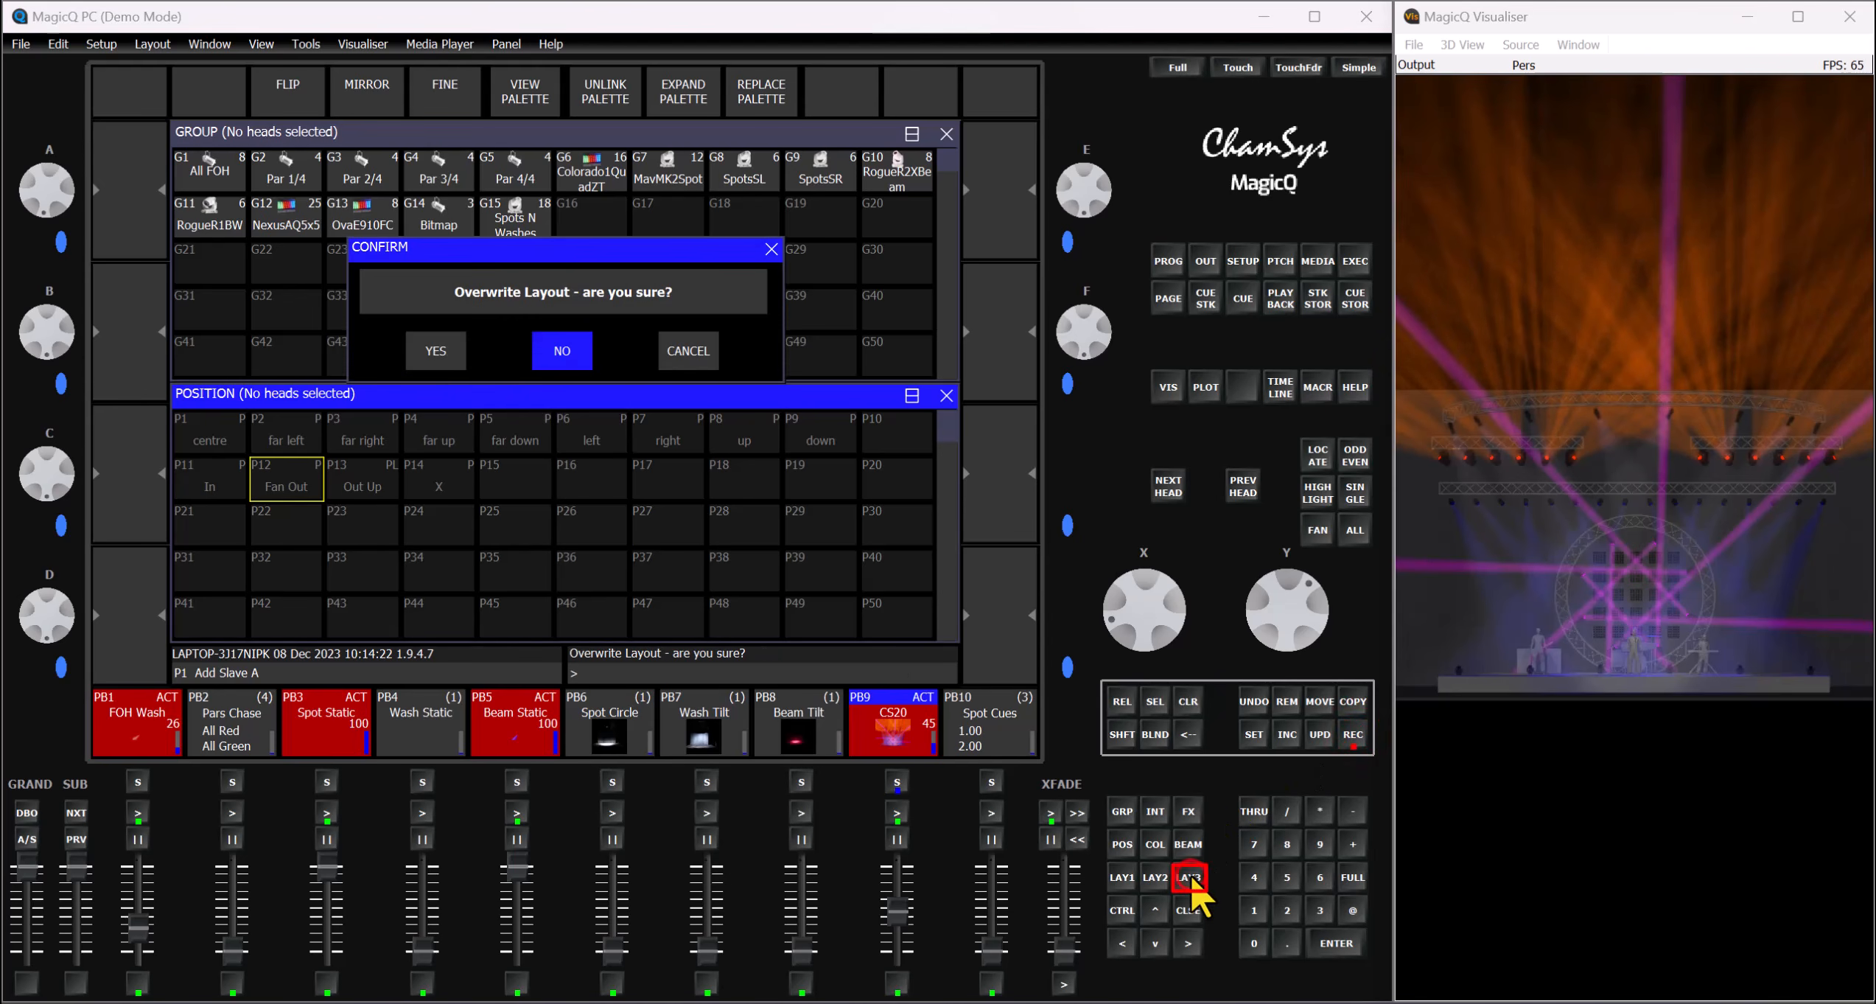
{"action": "left_click", "coordinate": [441, 352]}
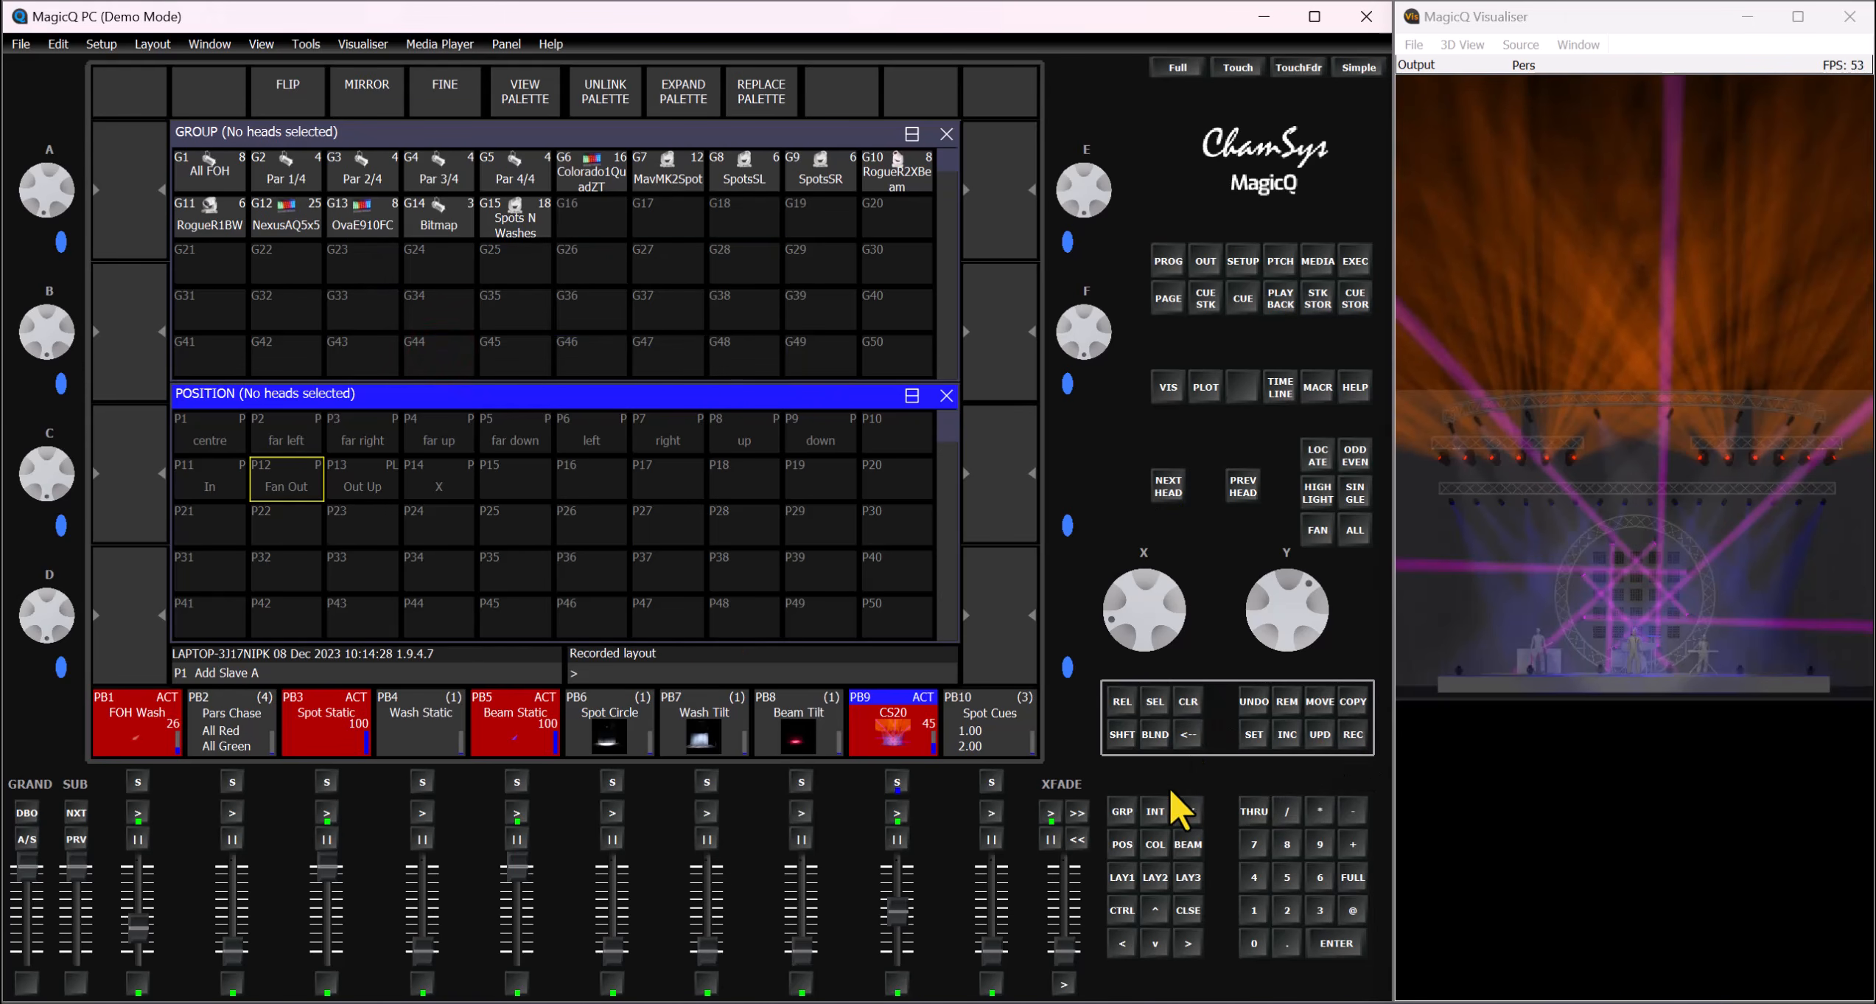
Step: Switch to Layout 1 and back to Layout 3, and close all open windows
{"action": "left_click", "coordinate": [1121, 876]}
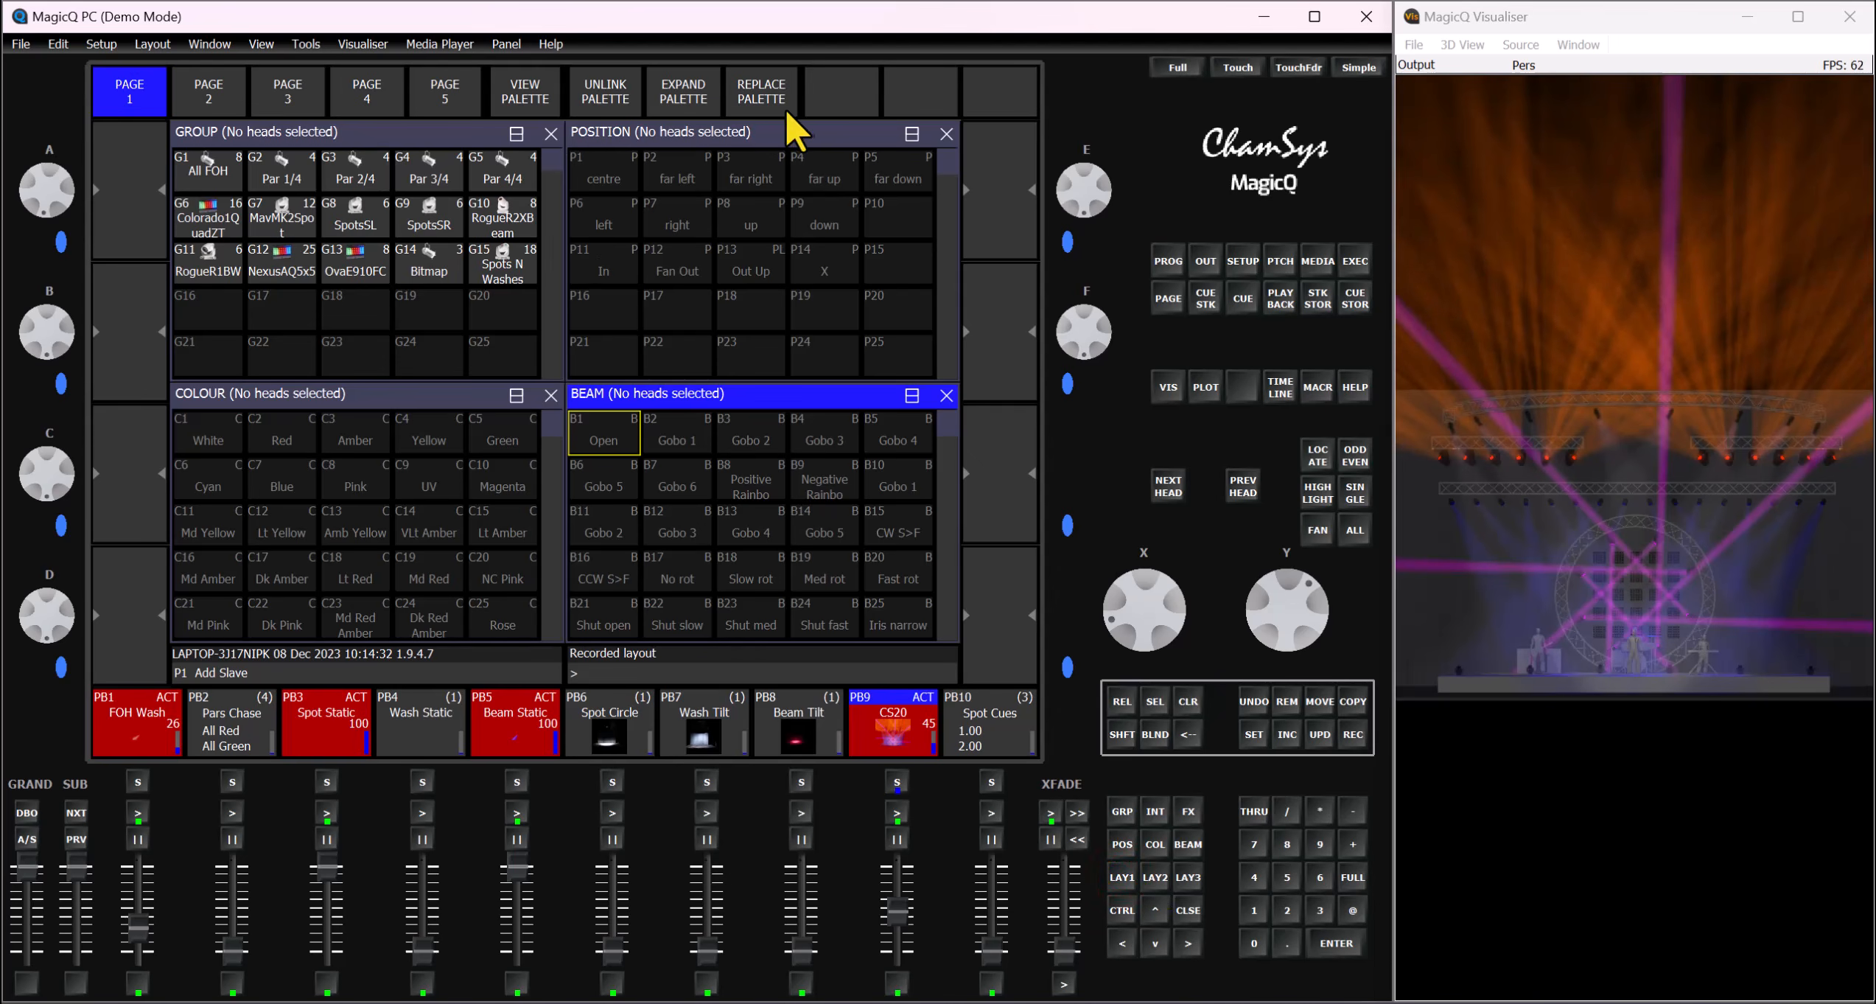
{"action": "left_click", "coordinate": [1188, 877]}
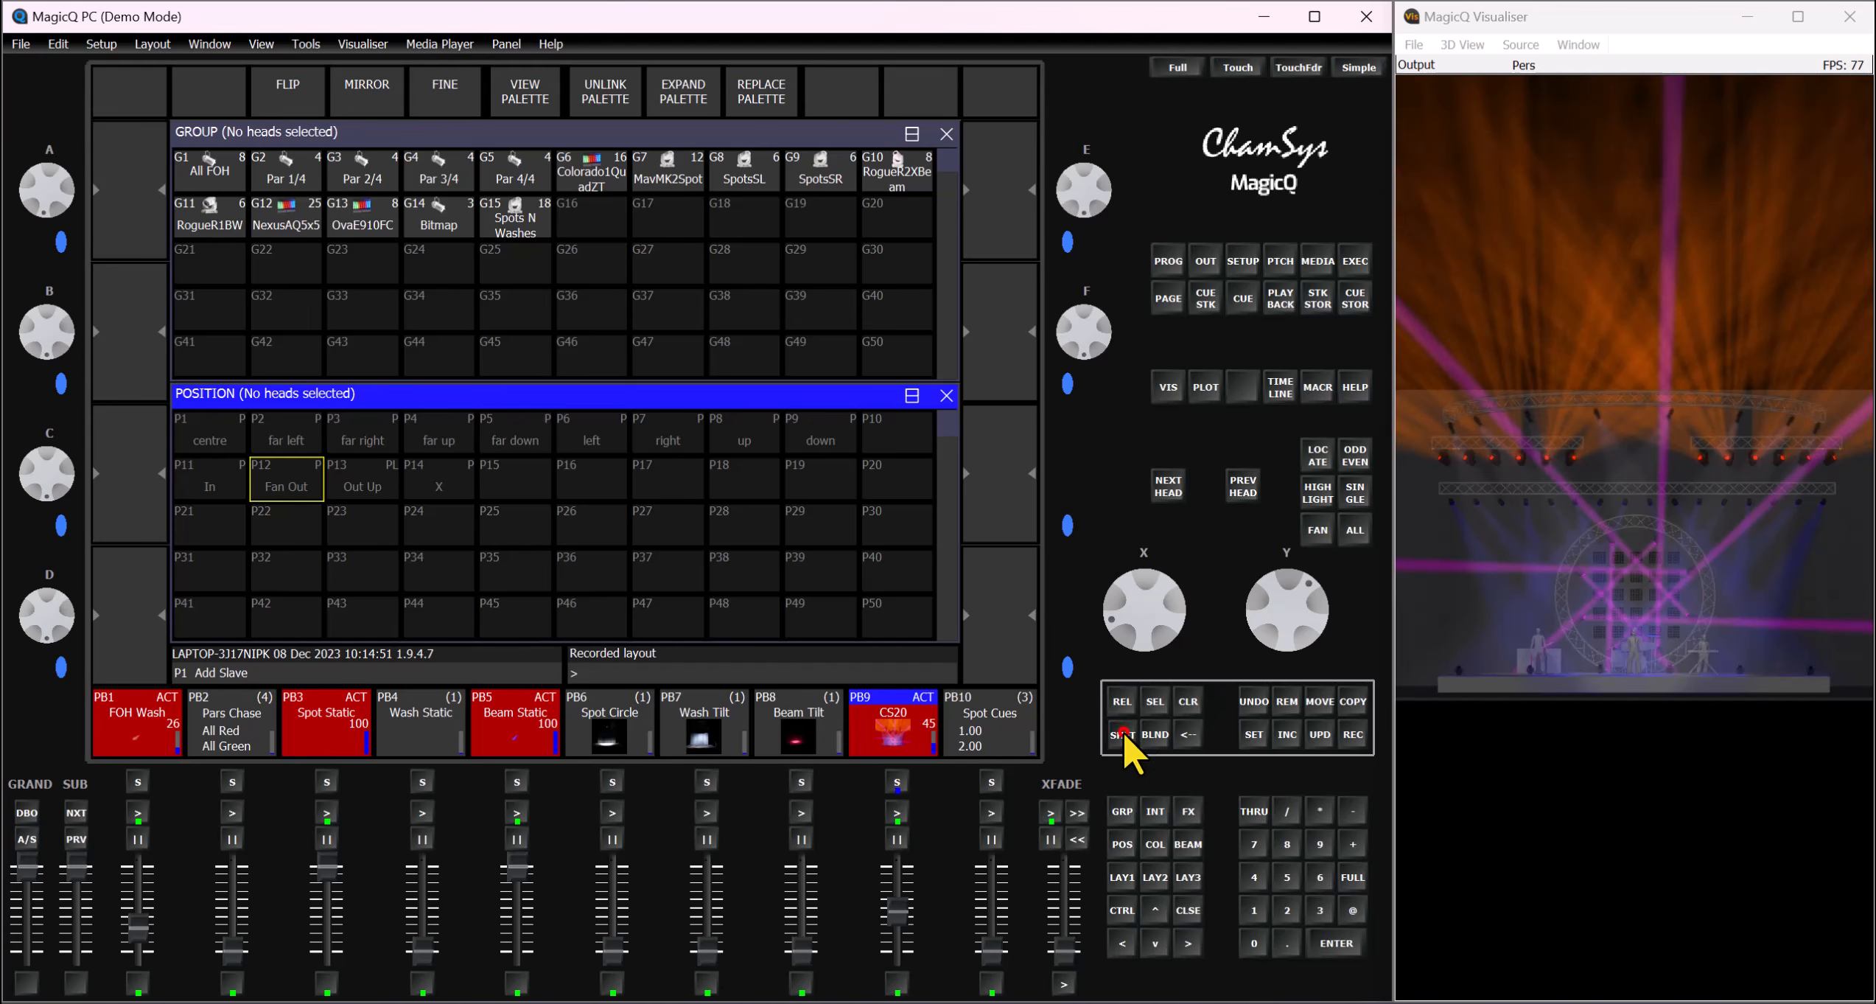
{"action": "left_click", "coordinate": [1189, 909]}
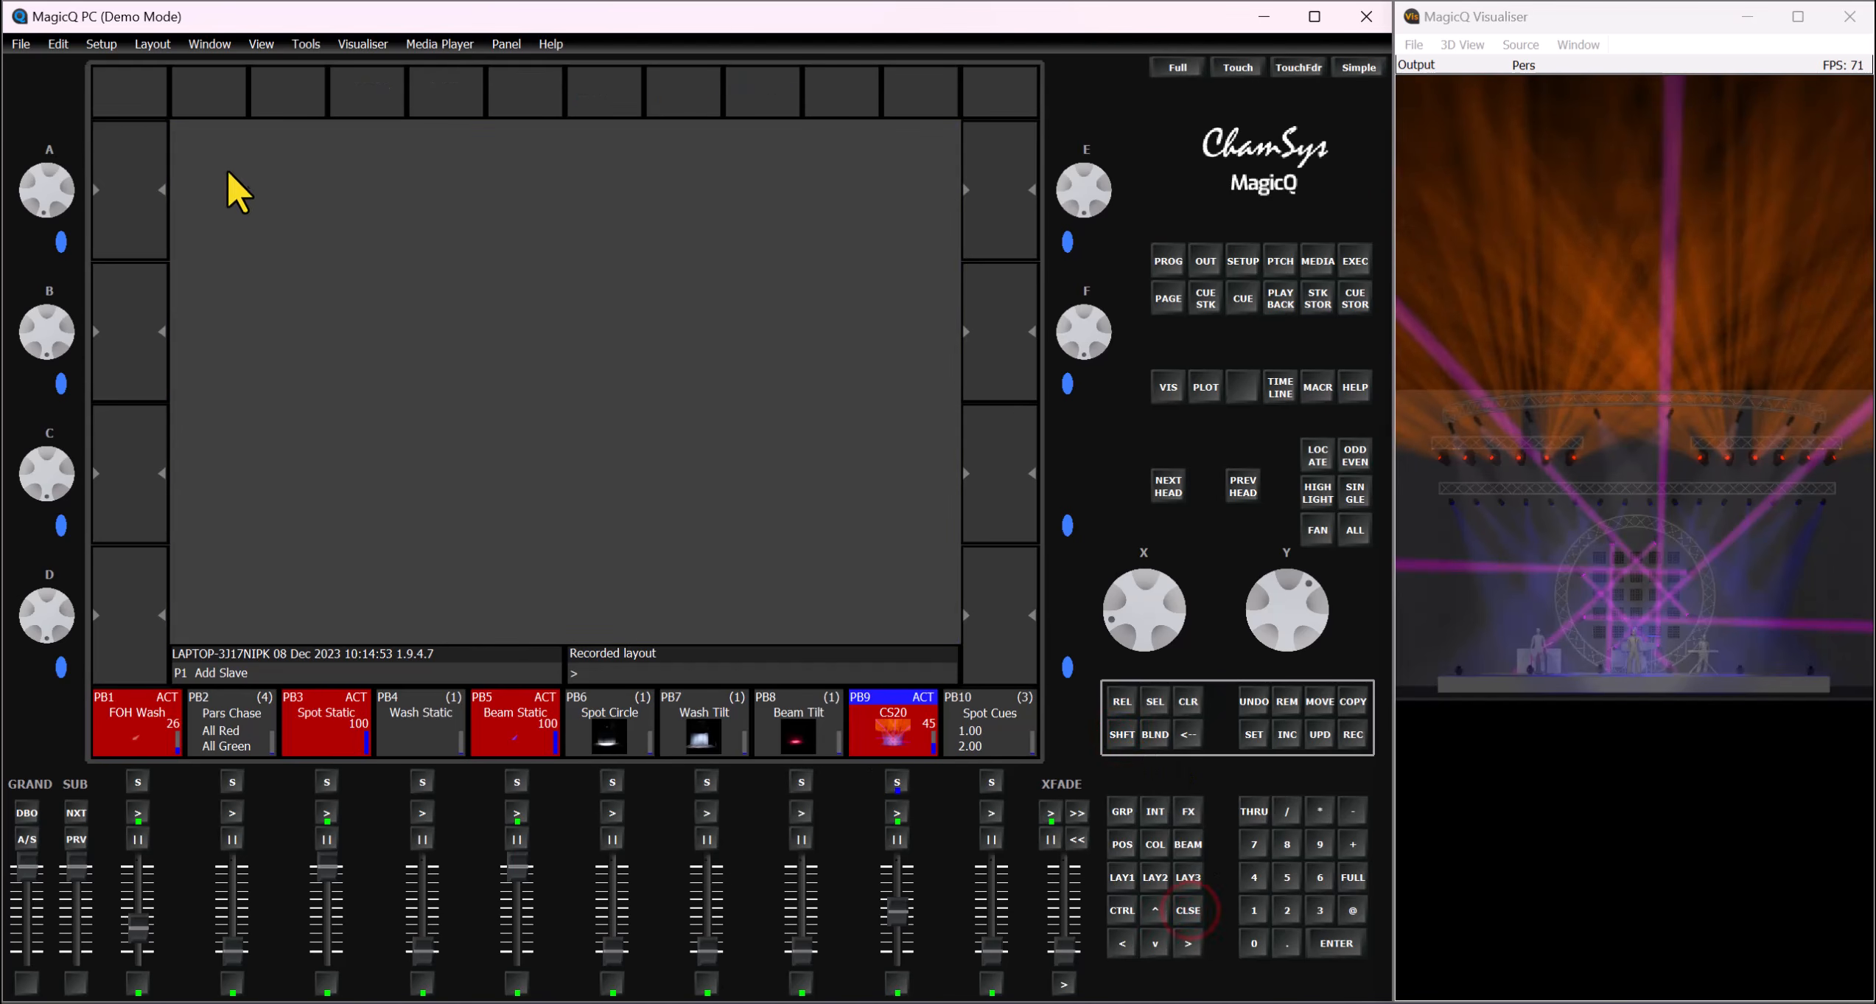
Step: Recall Layout 1, close its Beam and Position windows, and recall the layout again to restore them
{"action": "left_click", "coordinate": [1120, 877]}
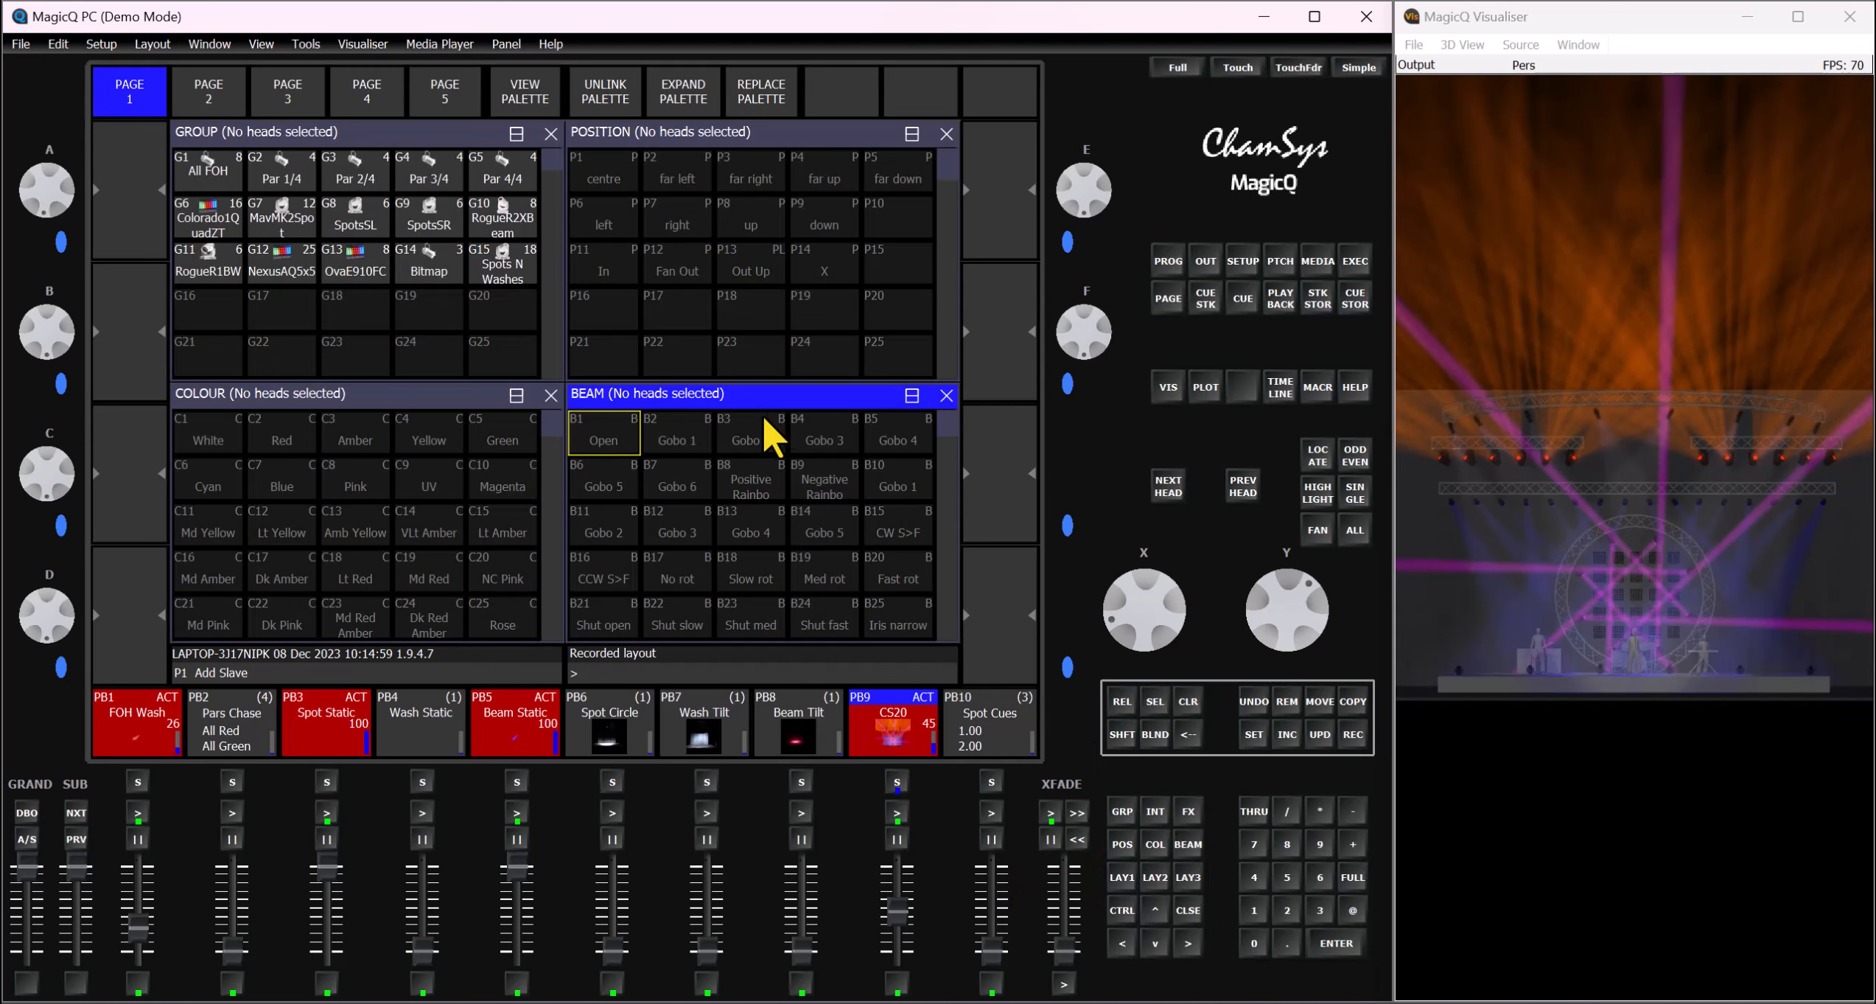
{"action": "left_click", "coordinate": [773, 395]}
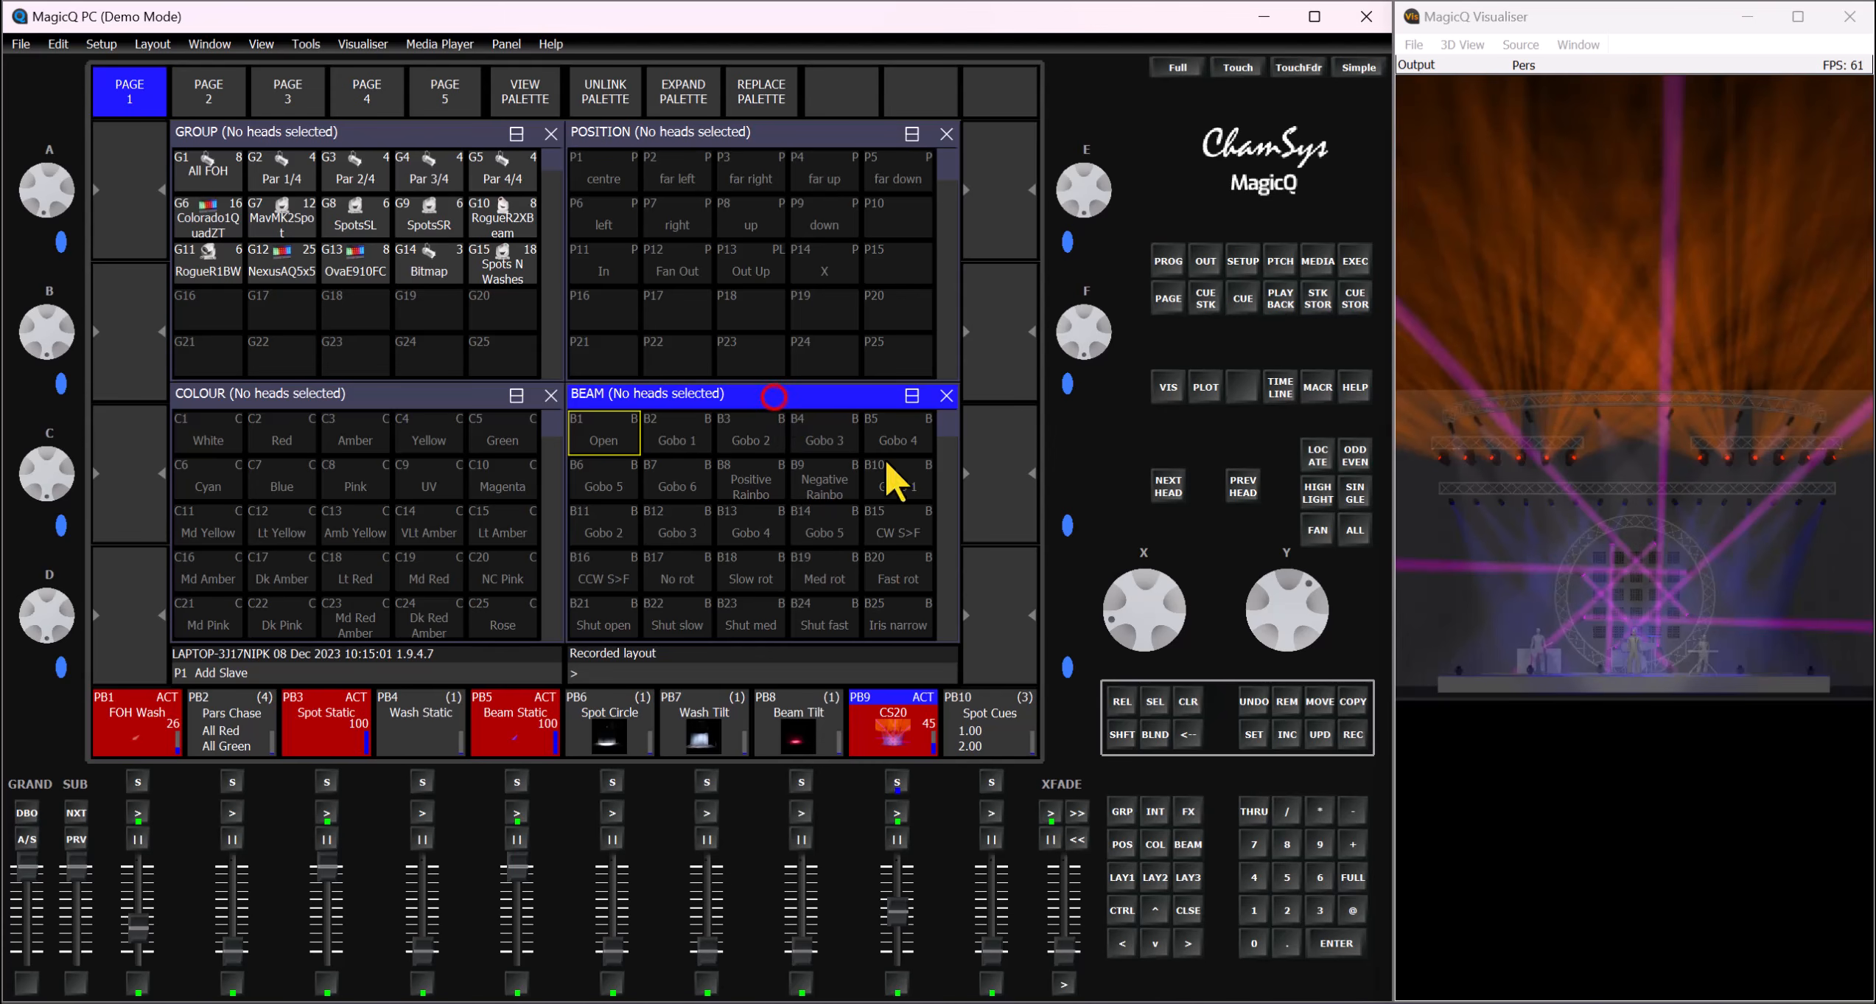
{"action": "left_click", "coordinate": [1188, 910]}
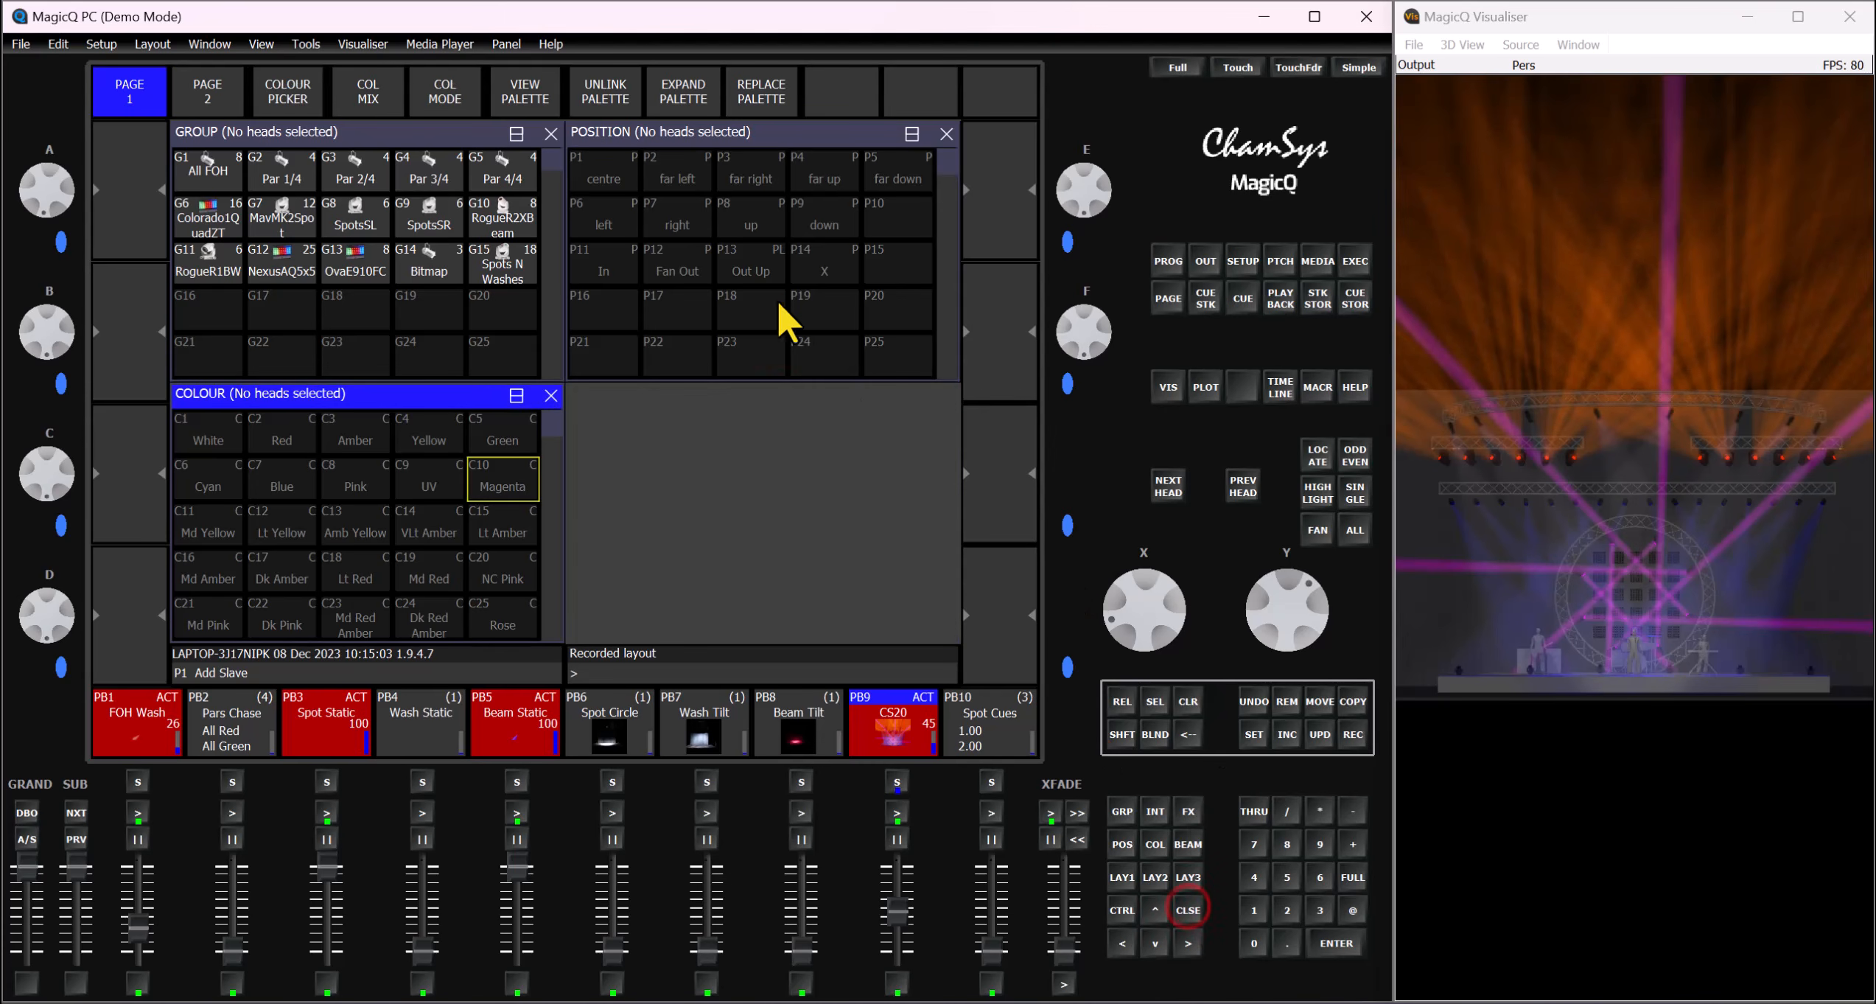
{"action": "left_click", "coordinate": [775, 147]}
{"action": "left_click", "coordinate": [1188, 910]}
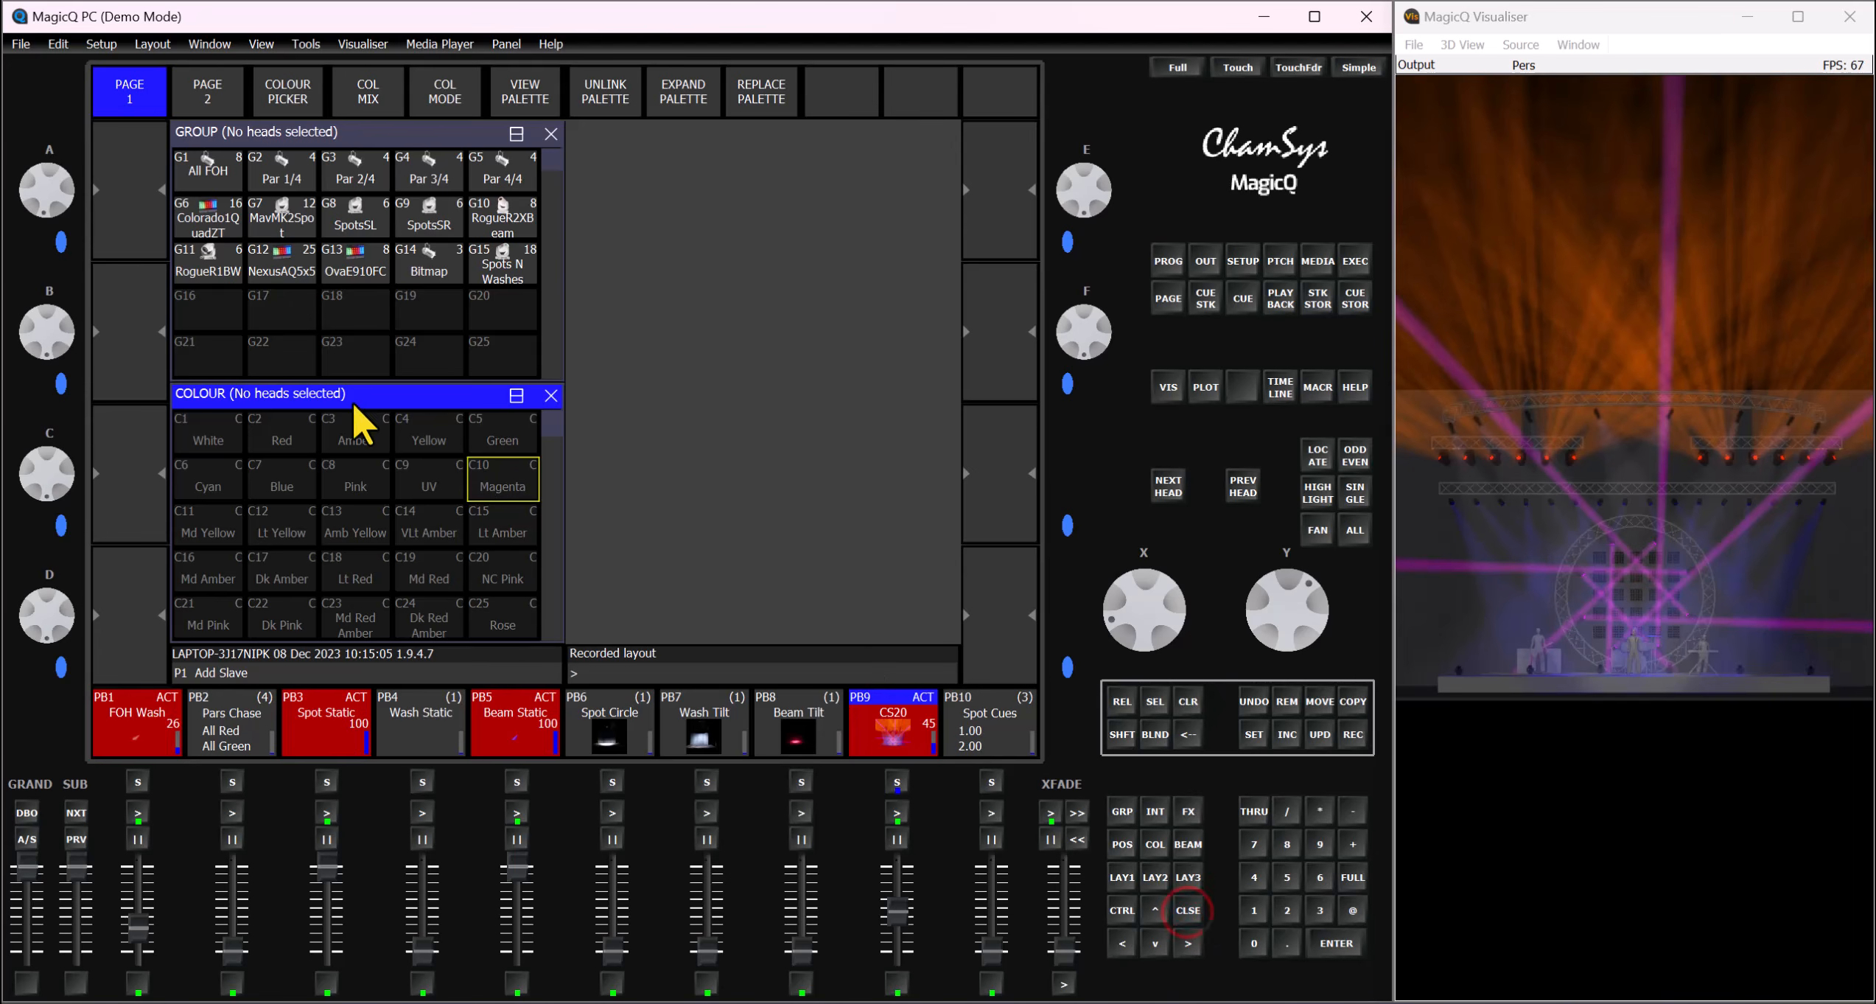
{"action": "left_click", "coordinate": [1123, 877]}
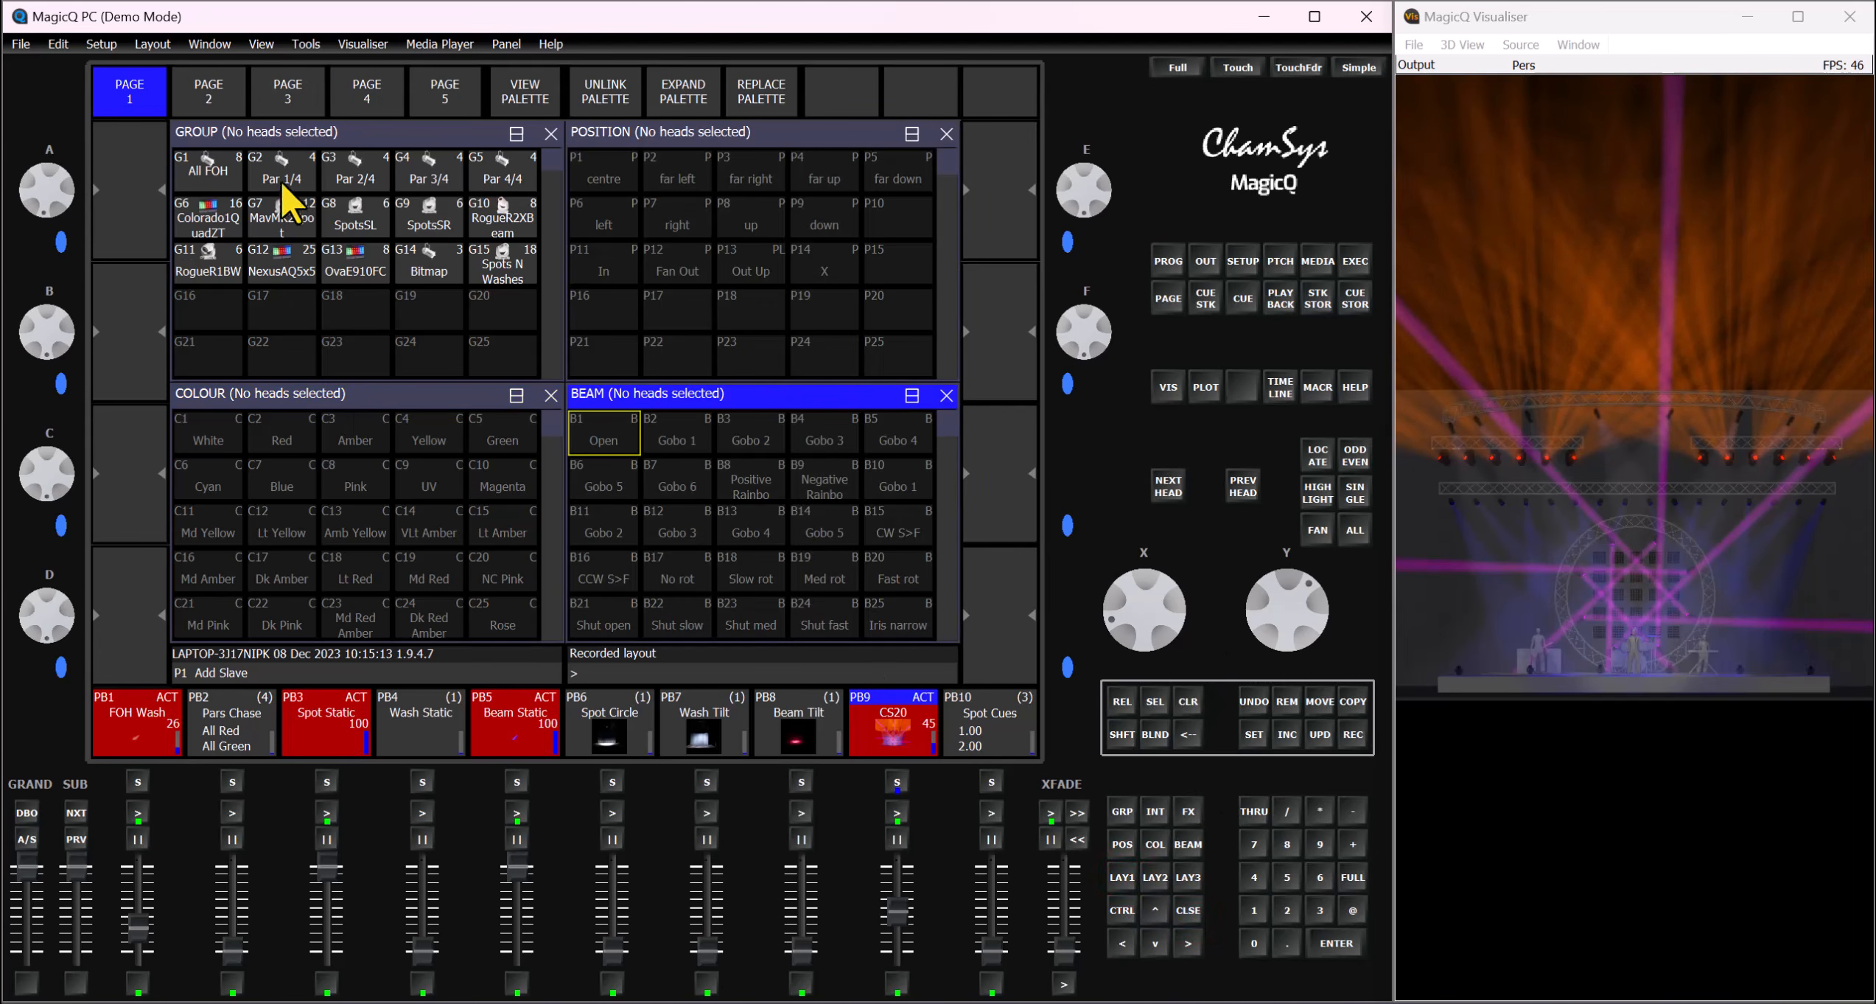
Step: Set the tilt of the MavMK2Spot group to -128 with the Position window active, and clear the programmer
{"action": "left_click", "coordinate": [282, 217]}
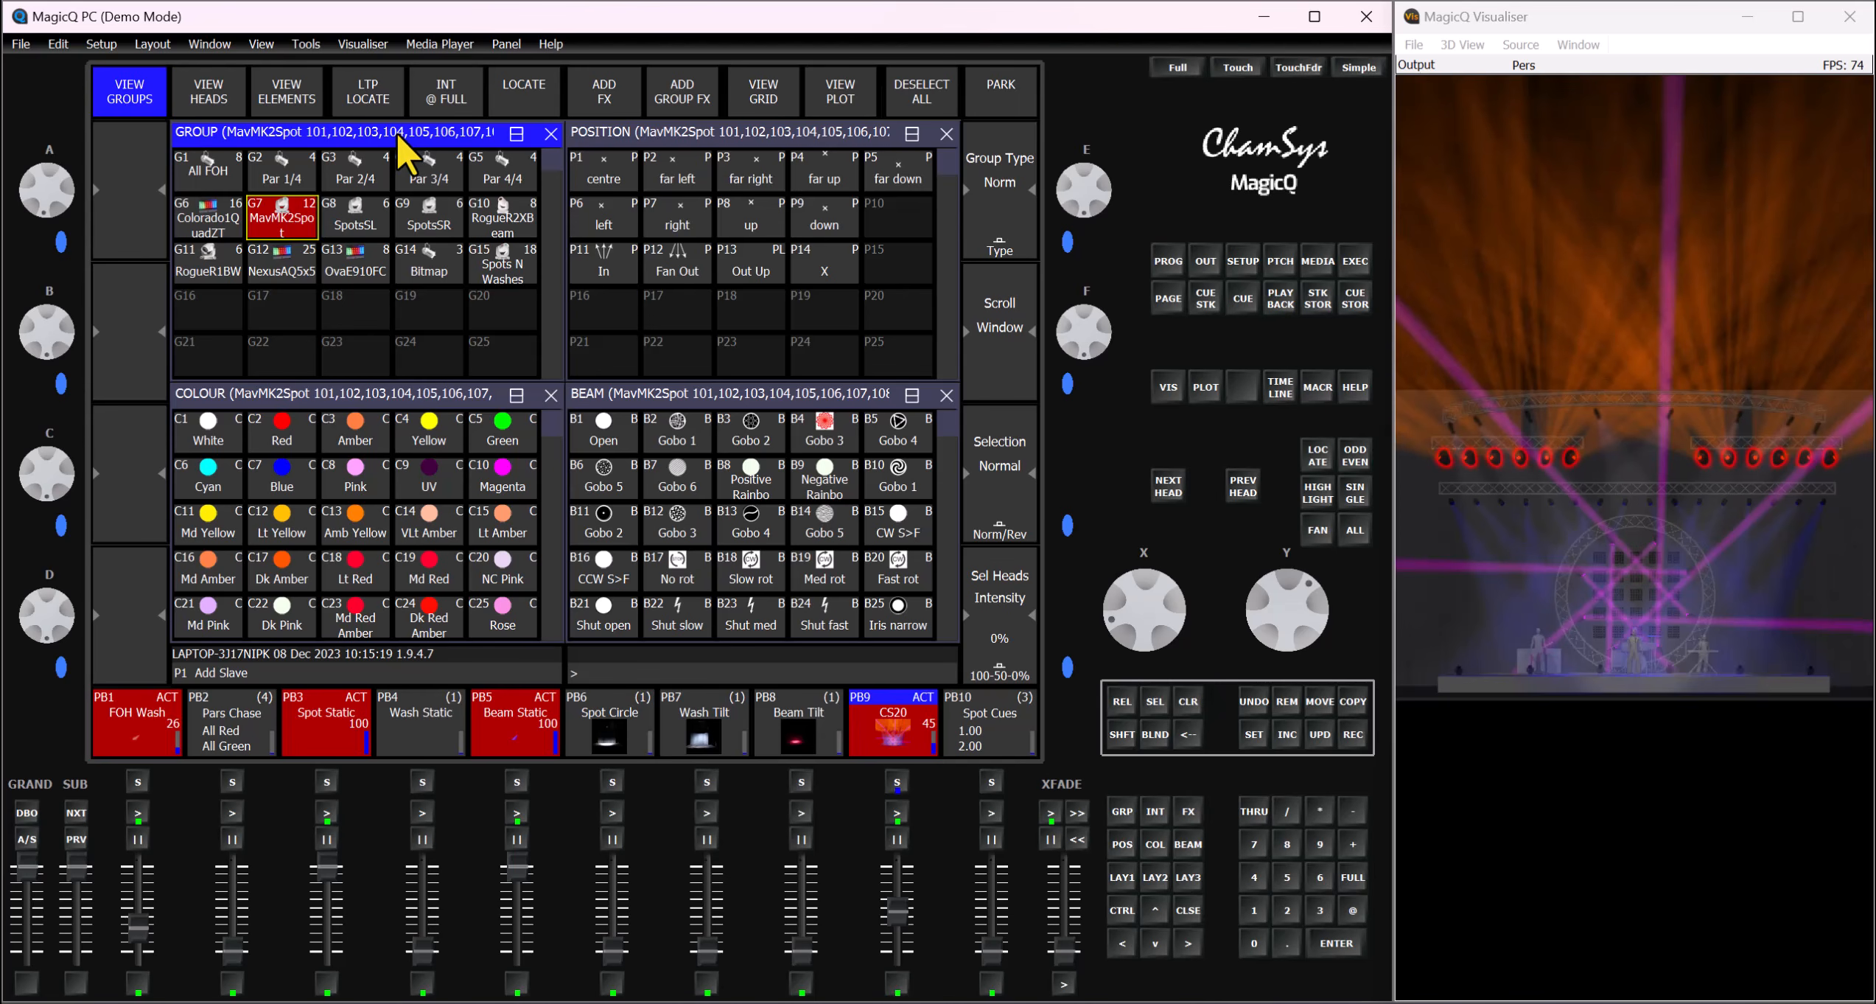
{"action": "left_click", "coordinate": [701, 136]}
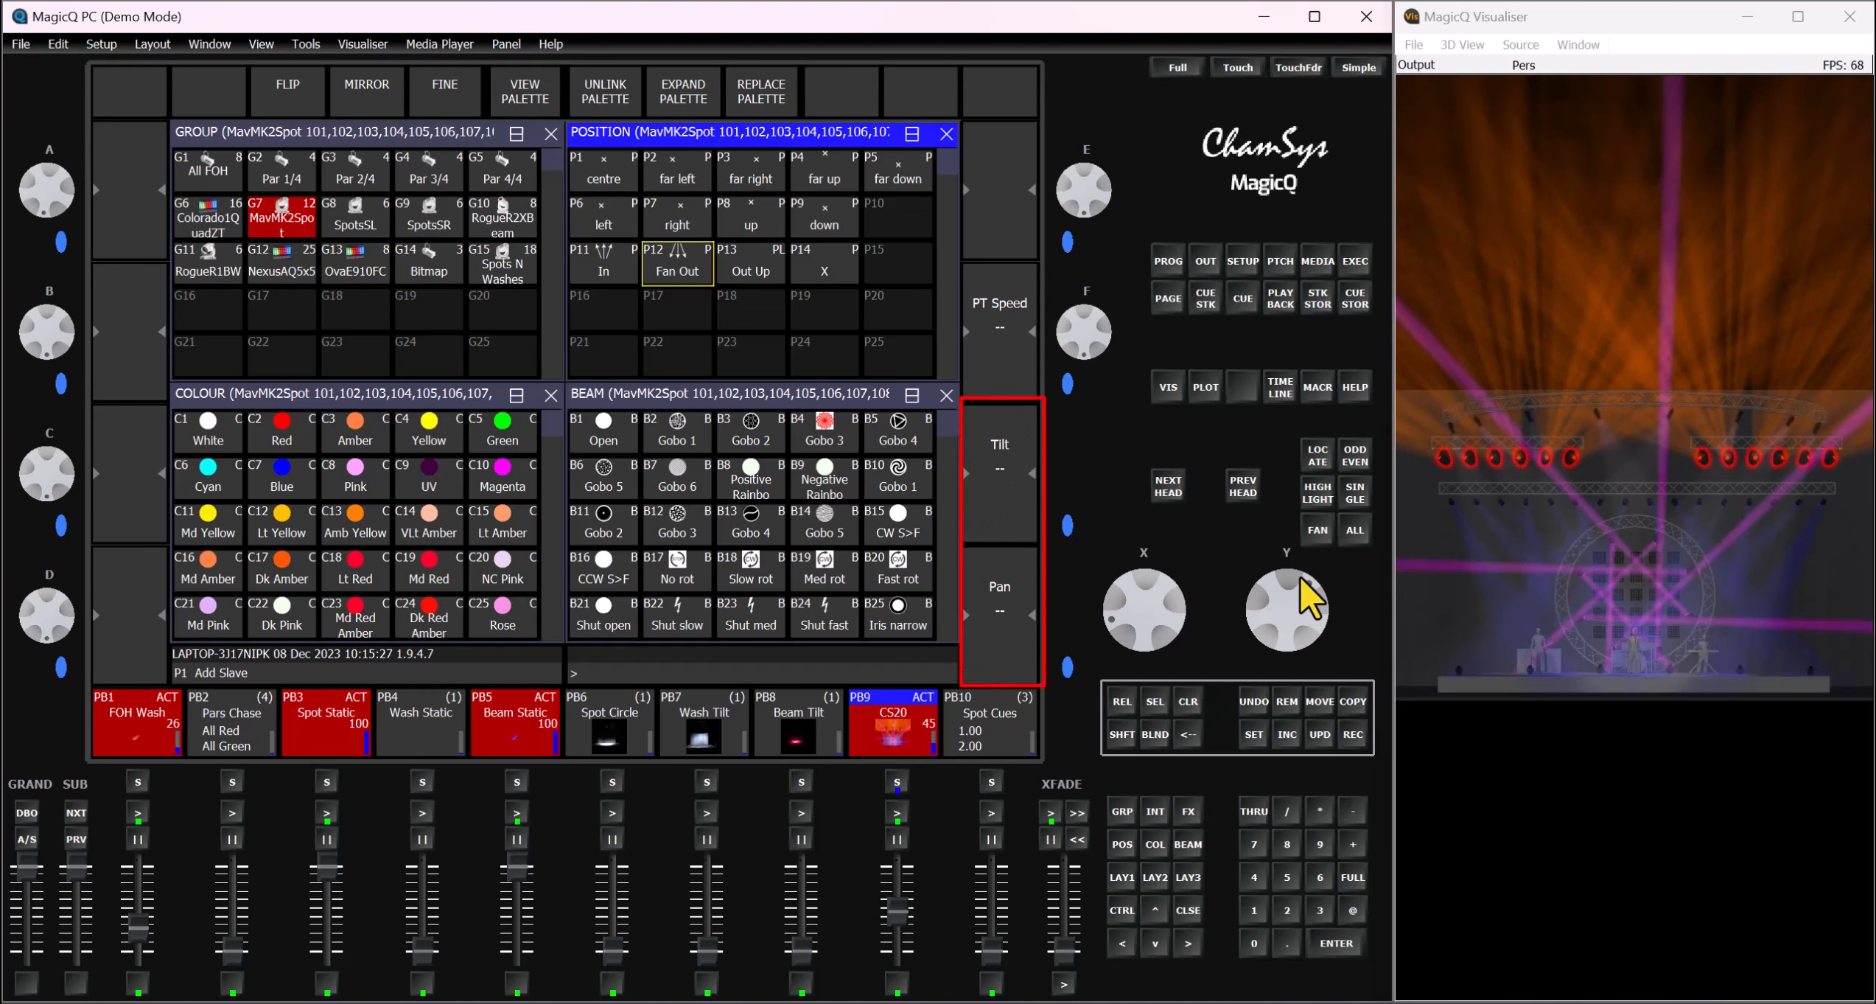
{"action": "mouse_move", "coordinate": [1295, 573]}
{"action": "left_mouse_down"}
{"action": "mouse_move", "coordinate": [1306, 636]}
{"action": "mouse_move", "coordinate": [1295, 558]}
{"action": "left_mouse_up"}
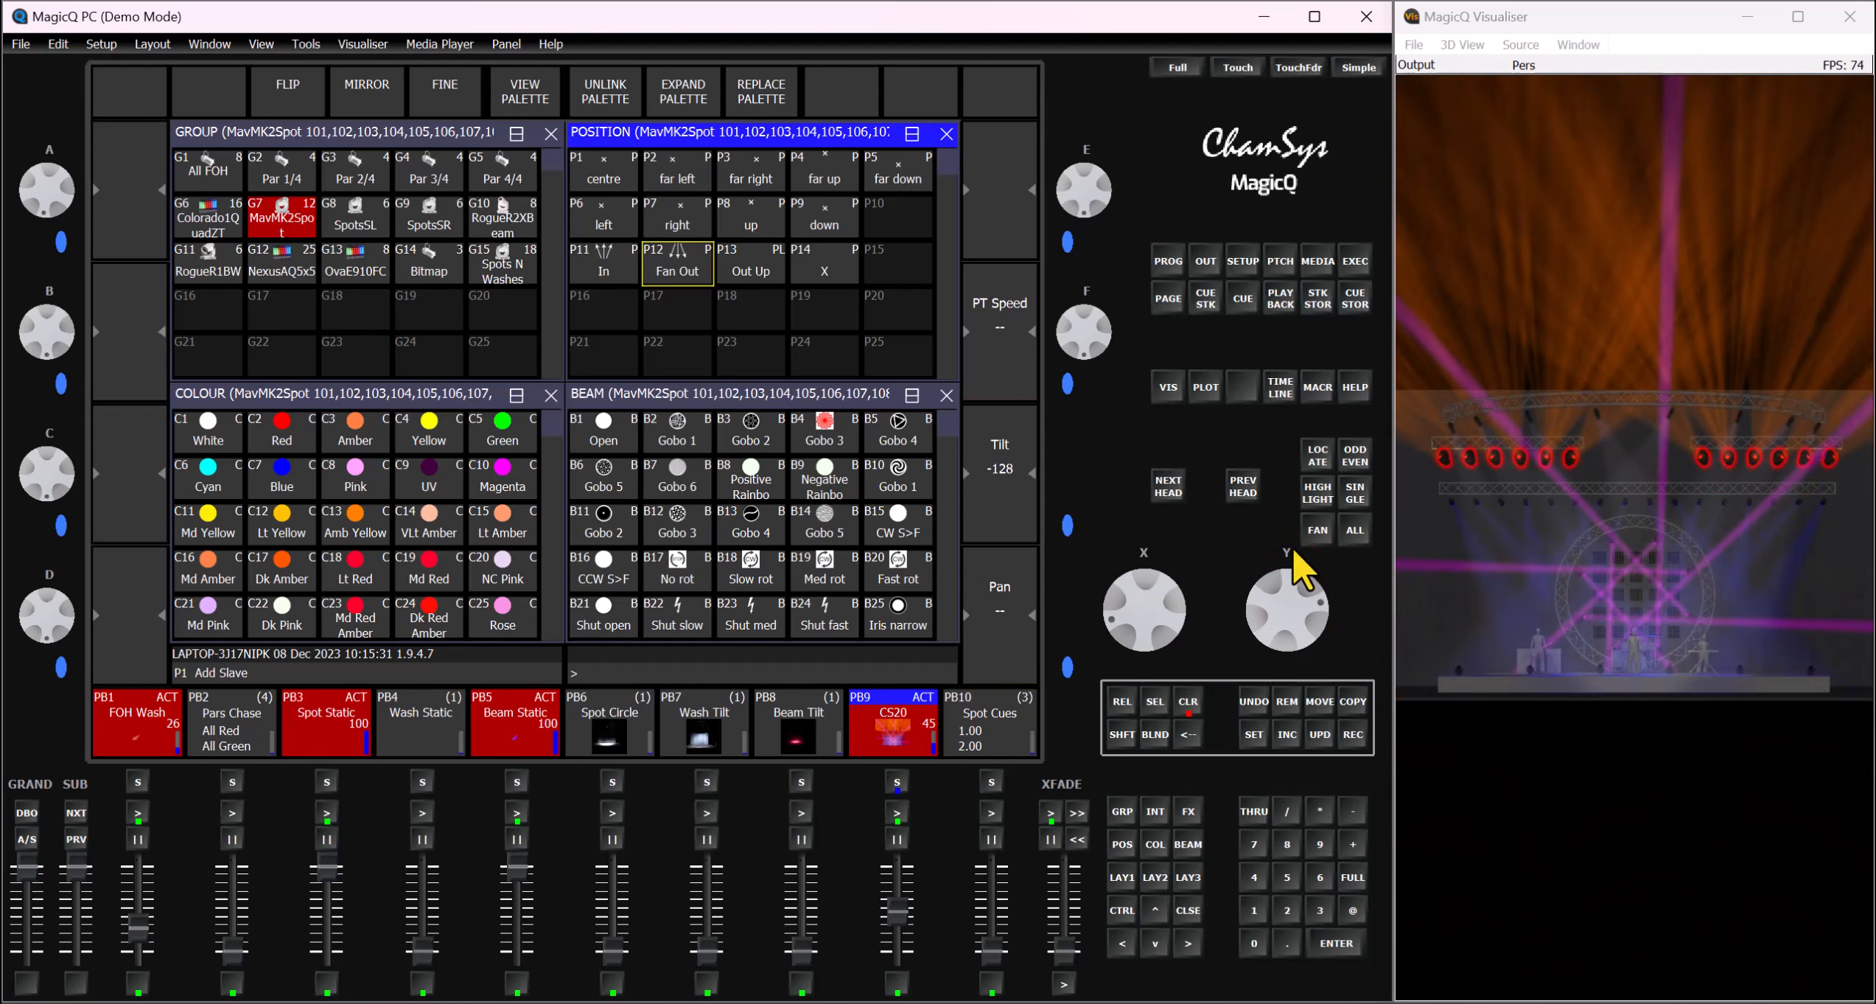
{"action": "left_click", "coordinate": [1188, 701]}
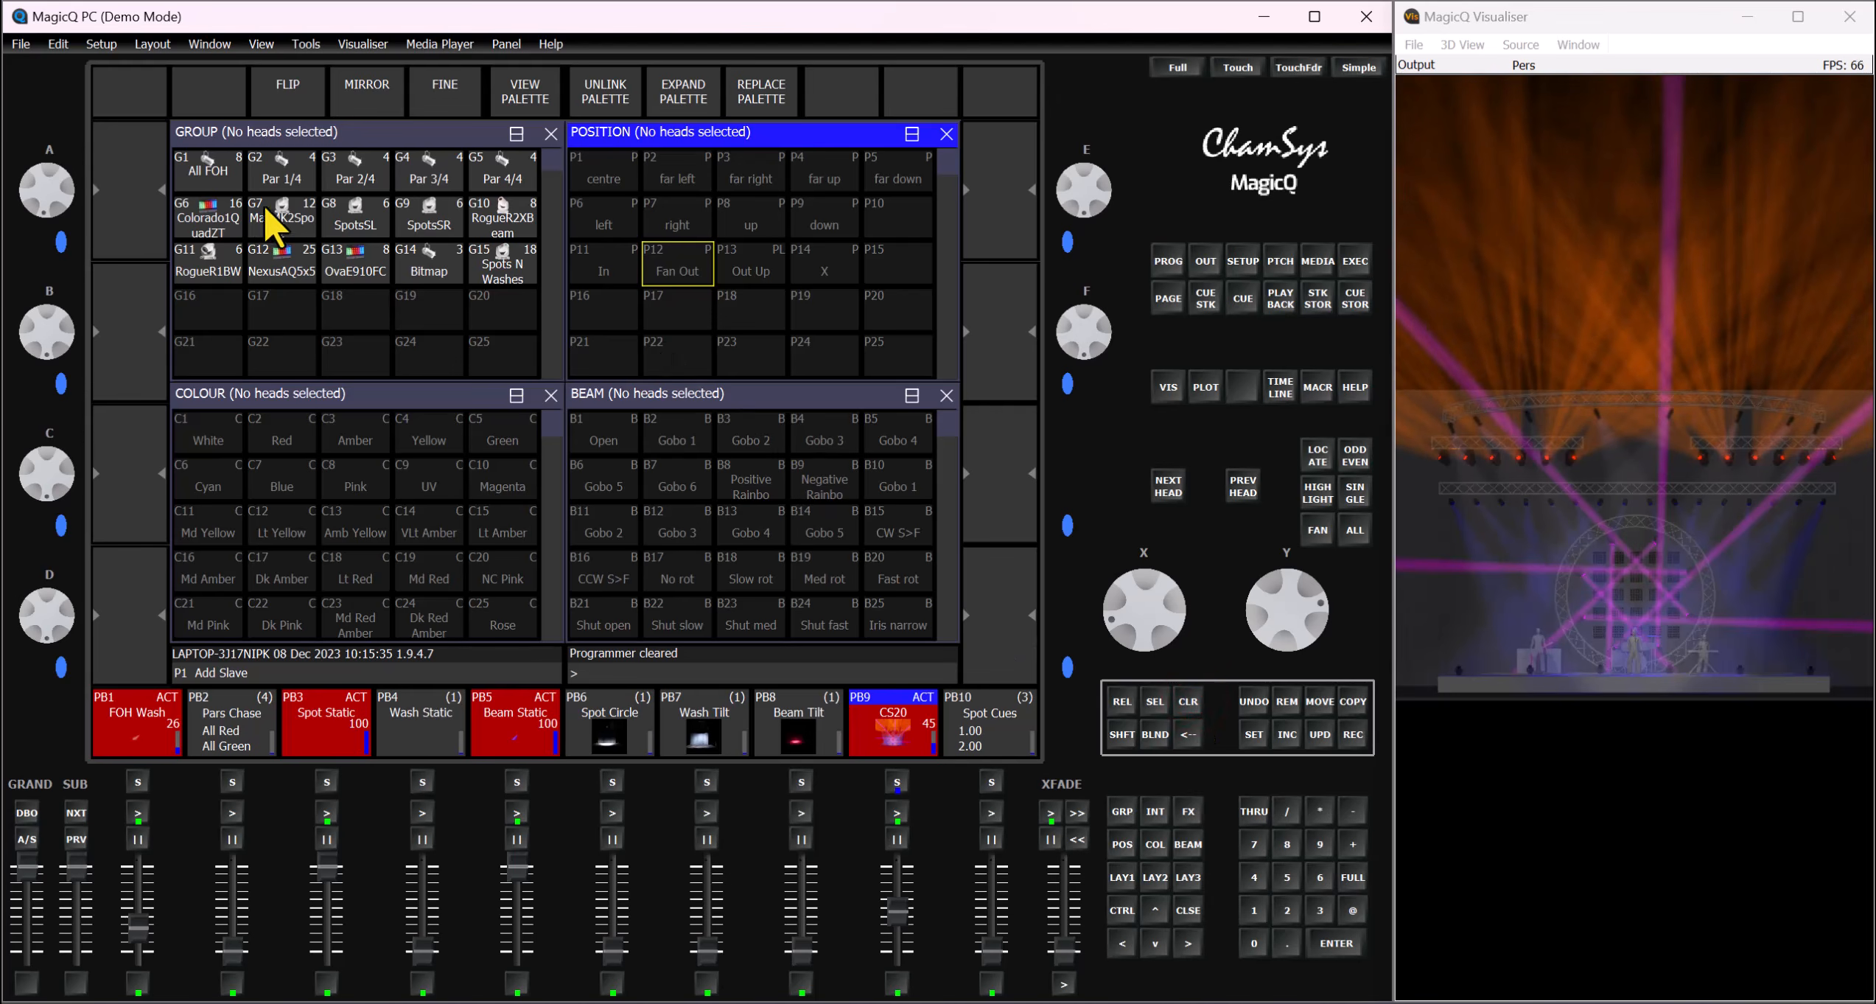
Step: Set the MavMK2Spot group's tilt to -133 and its magenta to 69%, and clear the programmer
{"action": "left_click", "coordinate": [293, 221]}
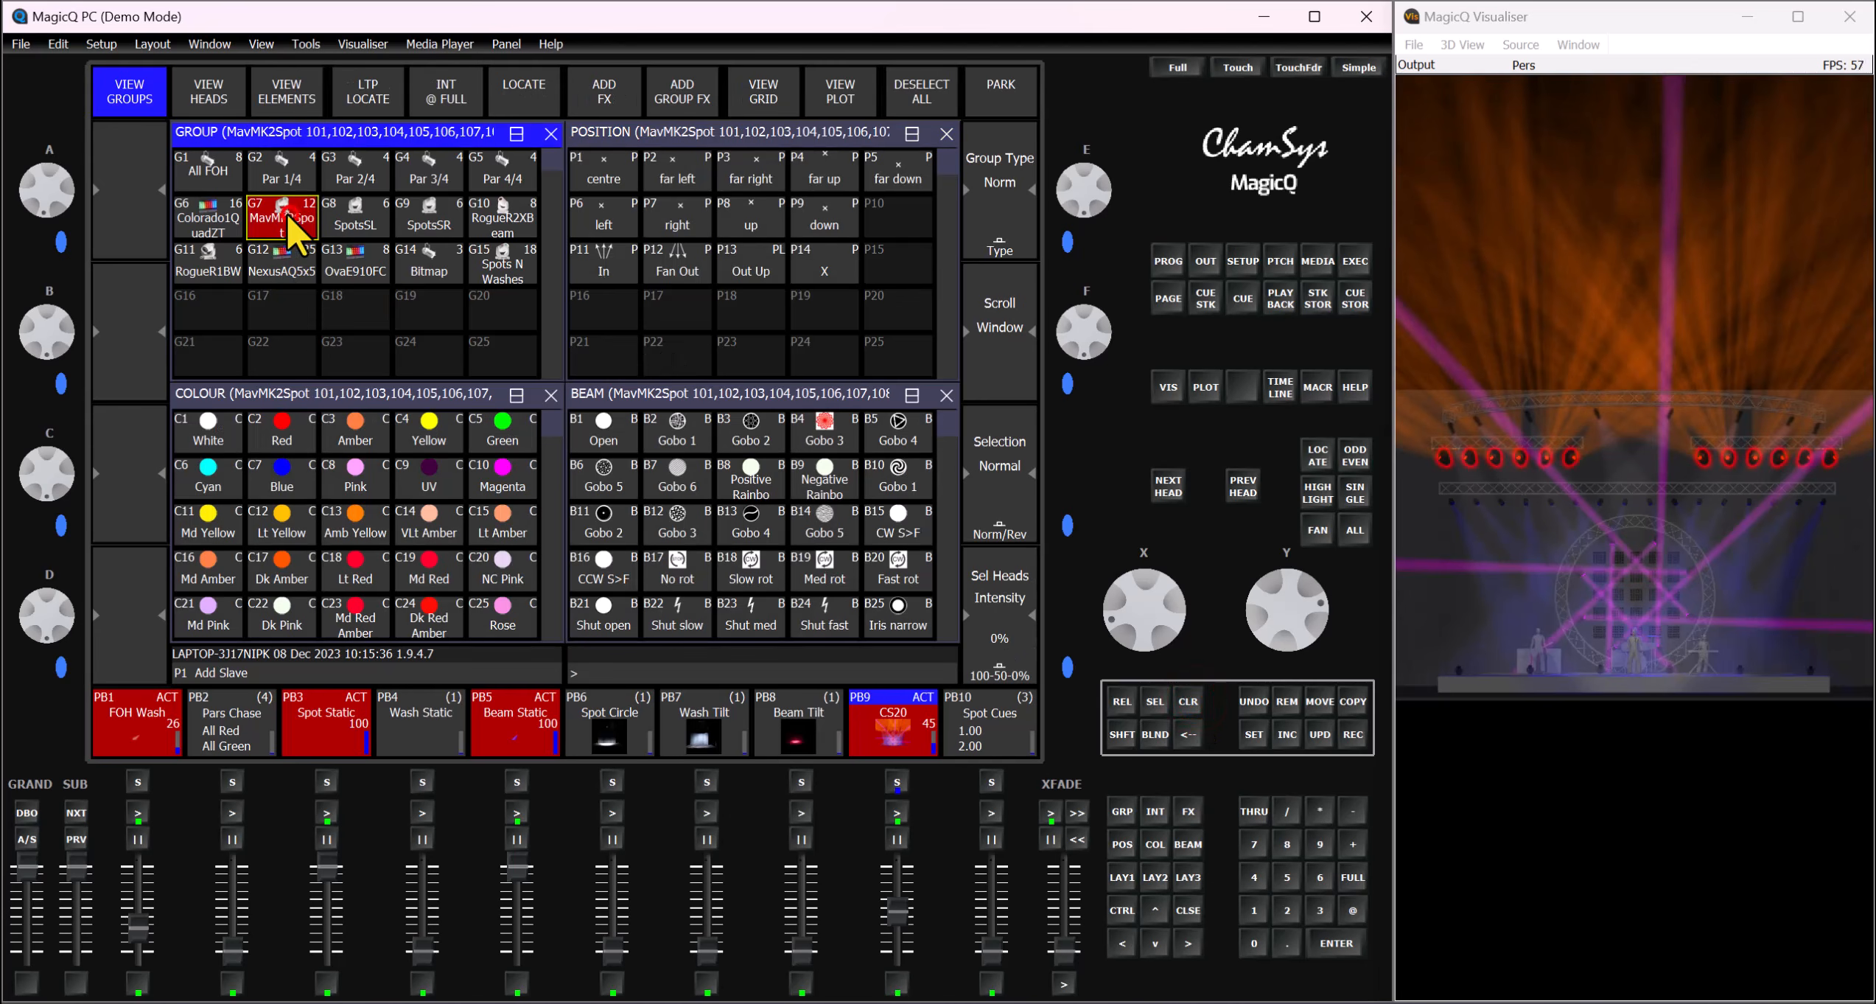
{"action": "left_click", "coordinate": [1121, 843]}
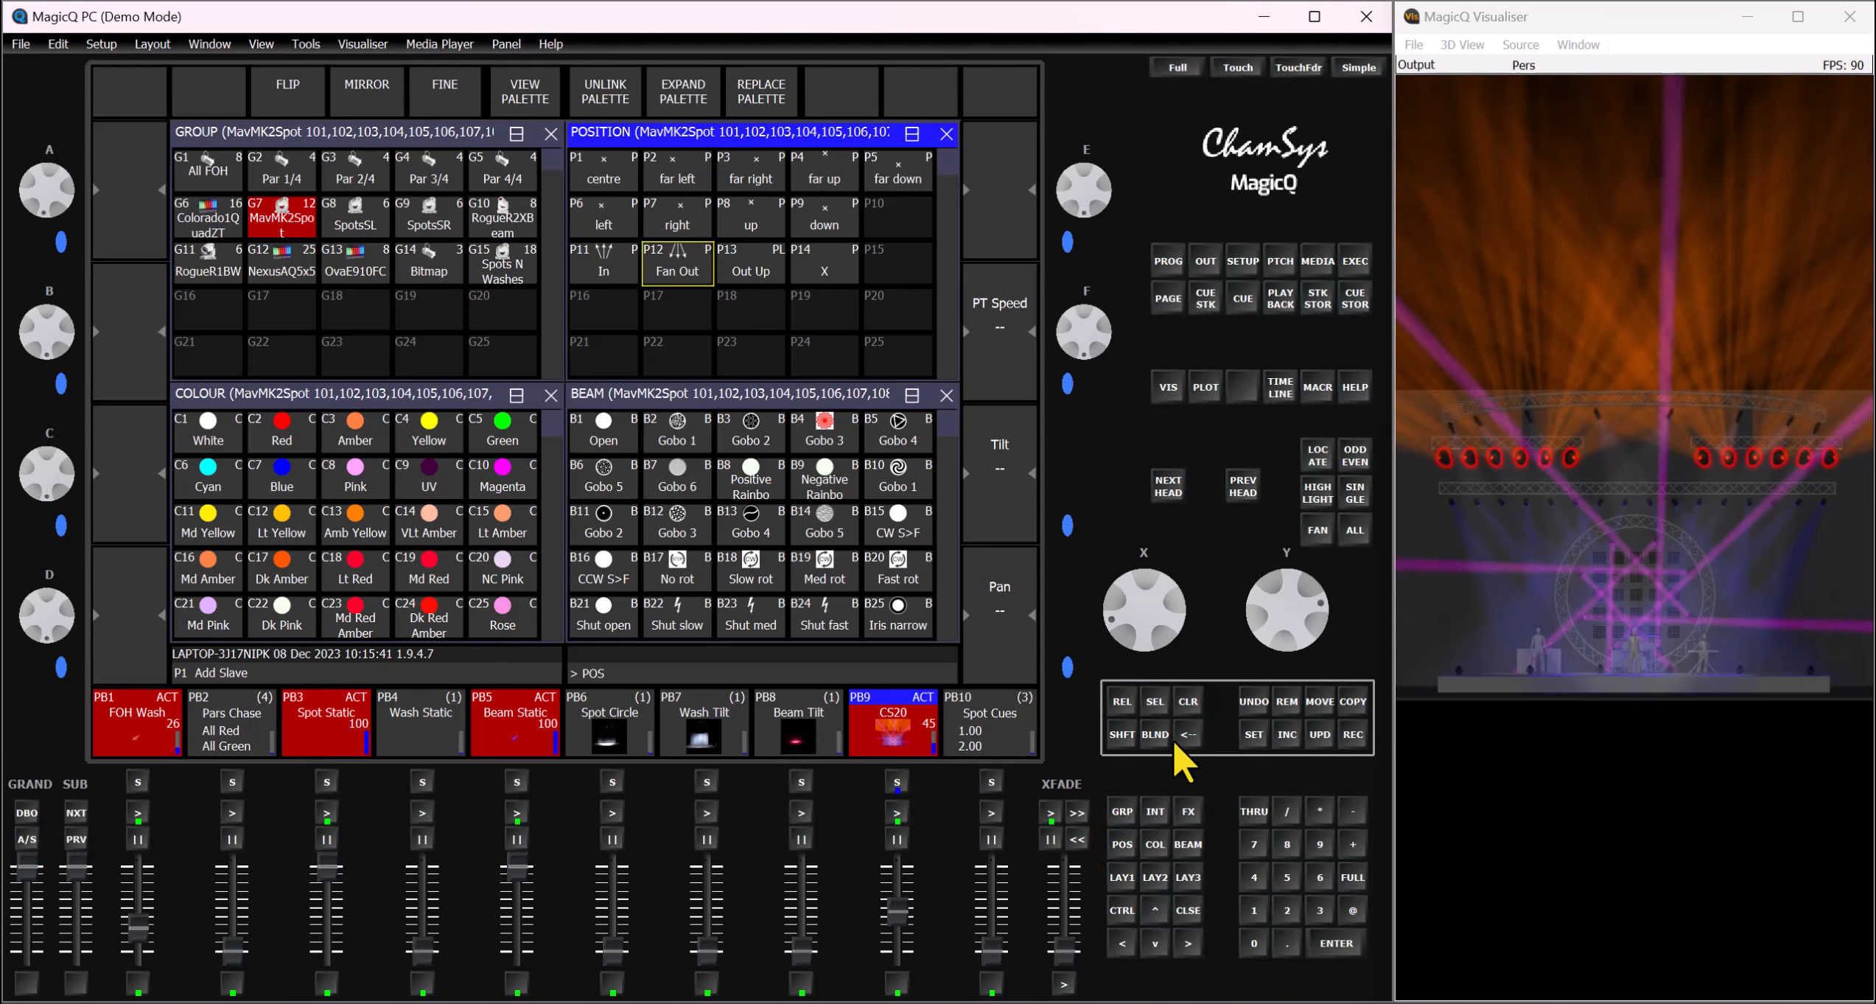
{"action": "left_click_drag", "start_coordinate": [1315, 605], "coordinate": [1225, 583]}
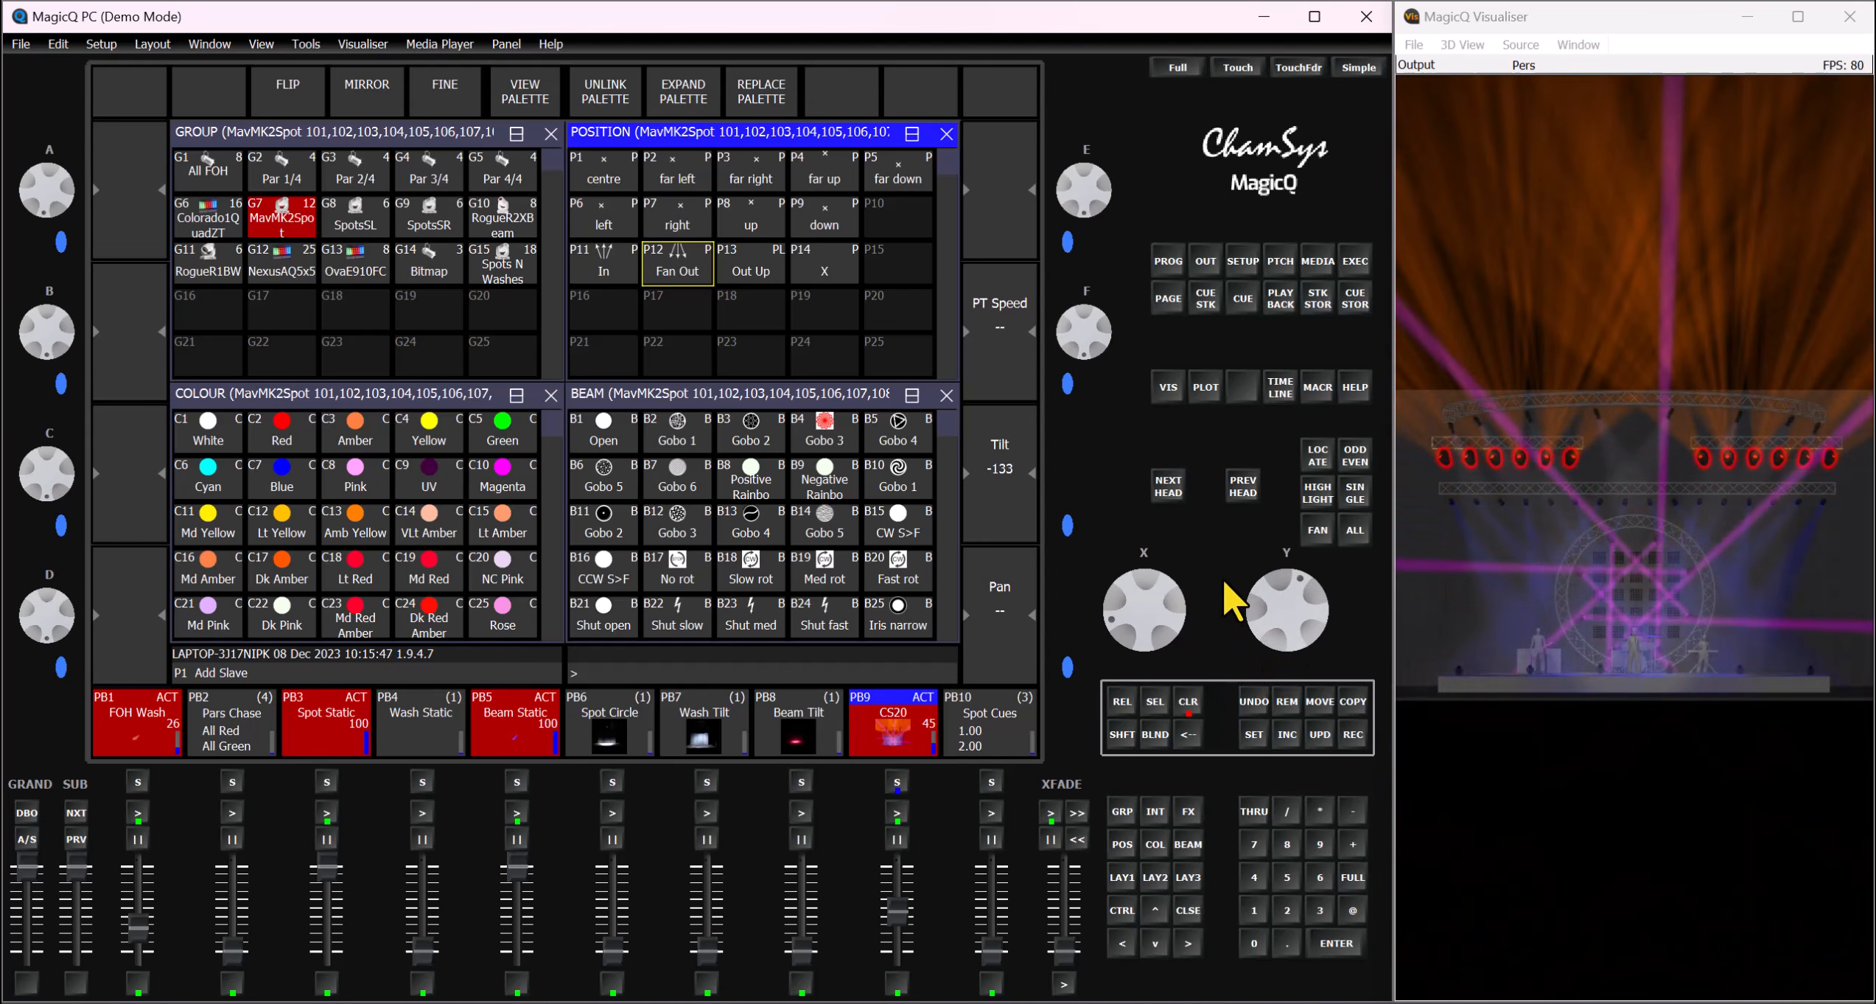
{"action": "left_click", "coordinate": [503, 479]}
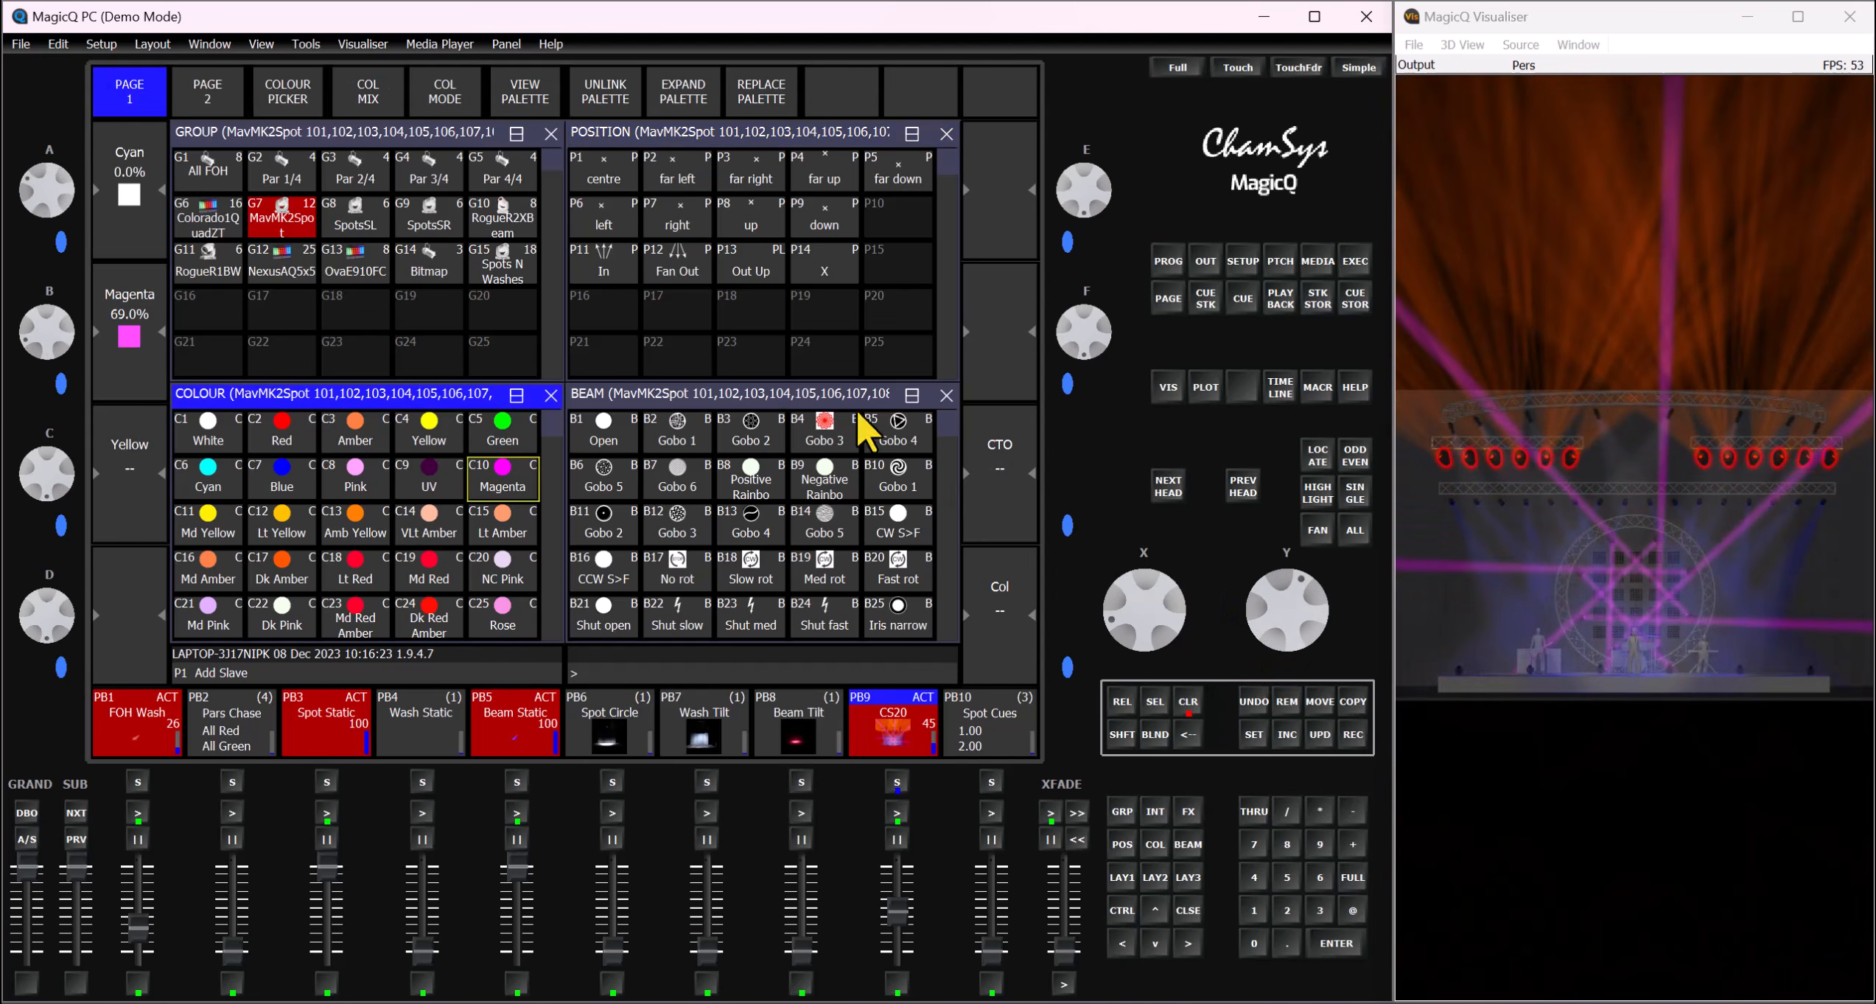
{"action": "left_click", "coordinate": [1190, 703]}
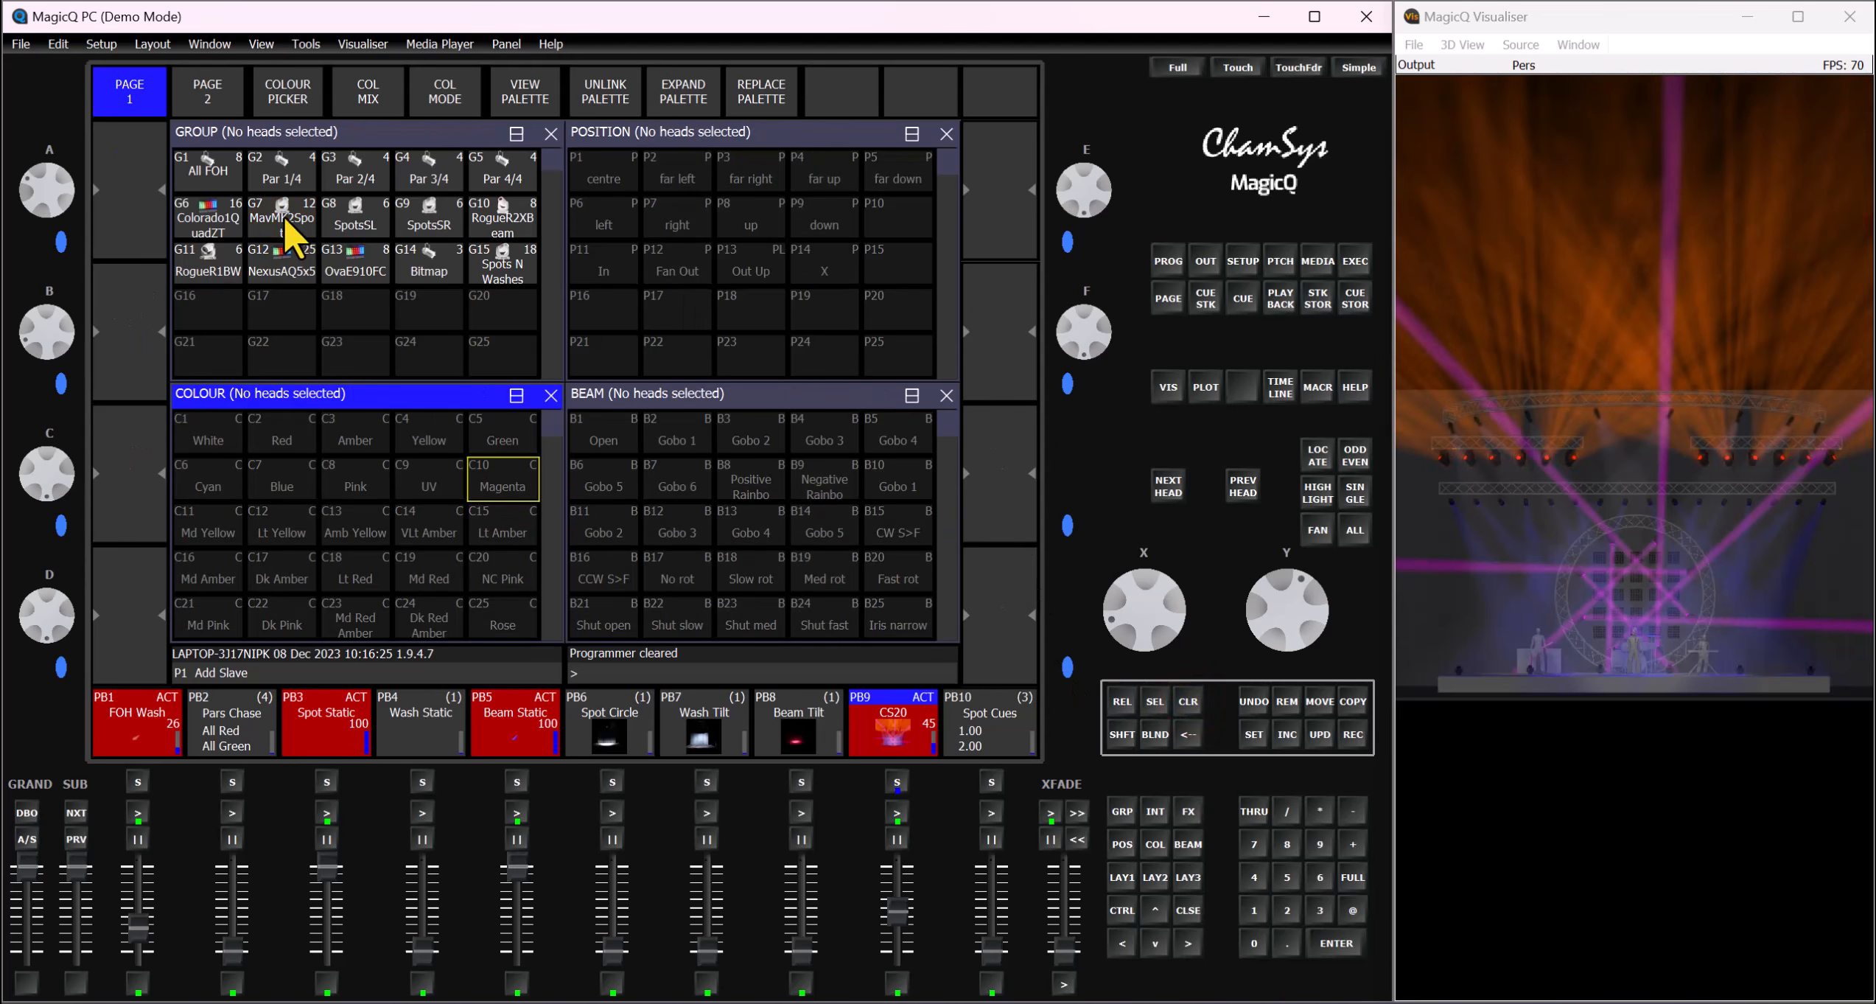
Step: Select the MavMK2Spot group and step its cyan in the Colour window through 100%, 50% and 0%
{"action": "left_click", "coordinate": [288, 221]}
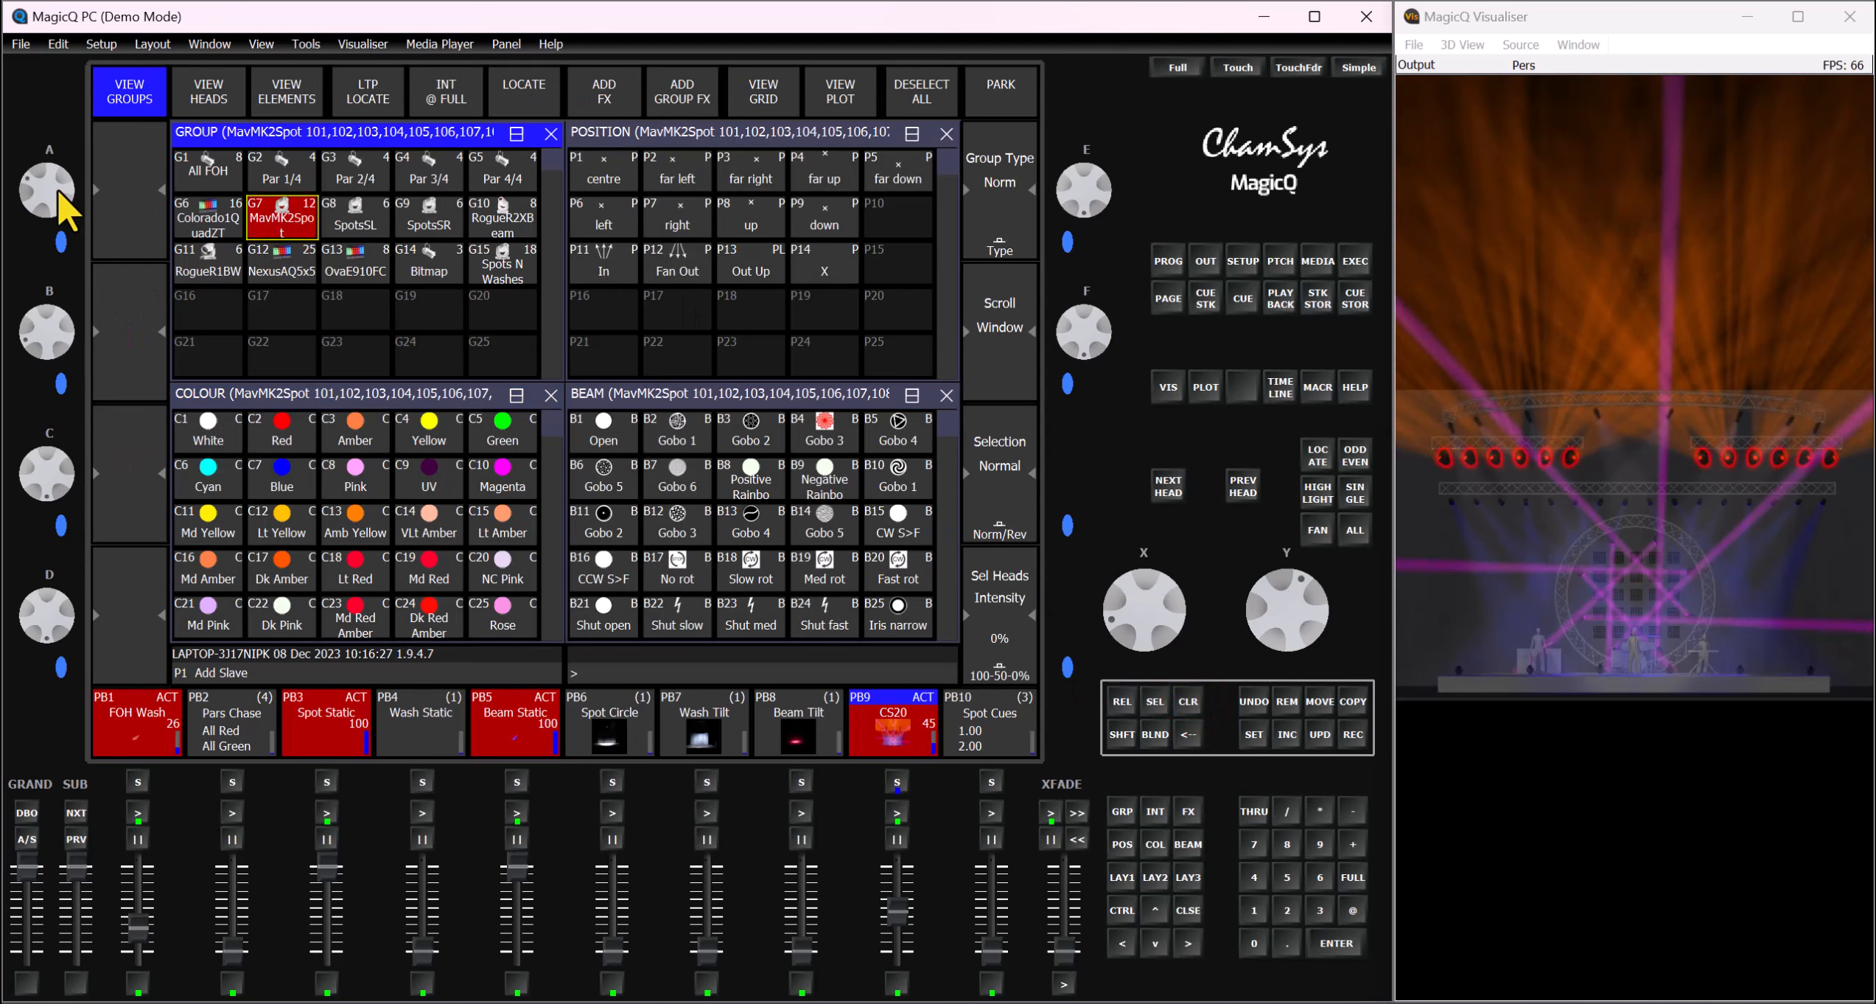
{"action": "left_click", "coordinate": [351, 393]}
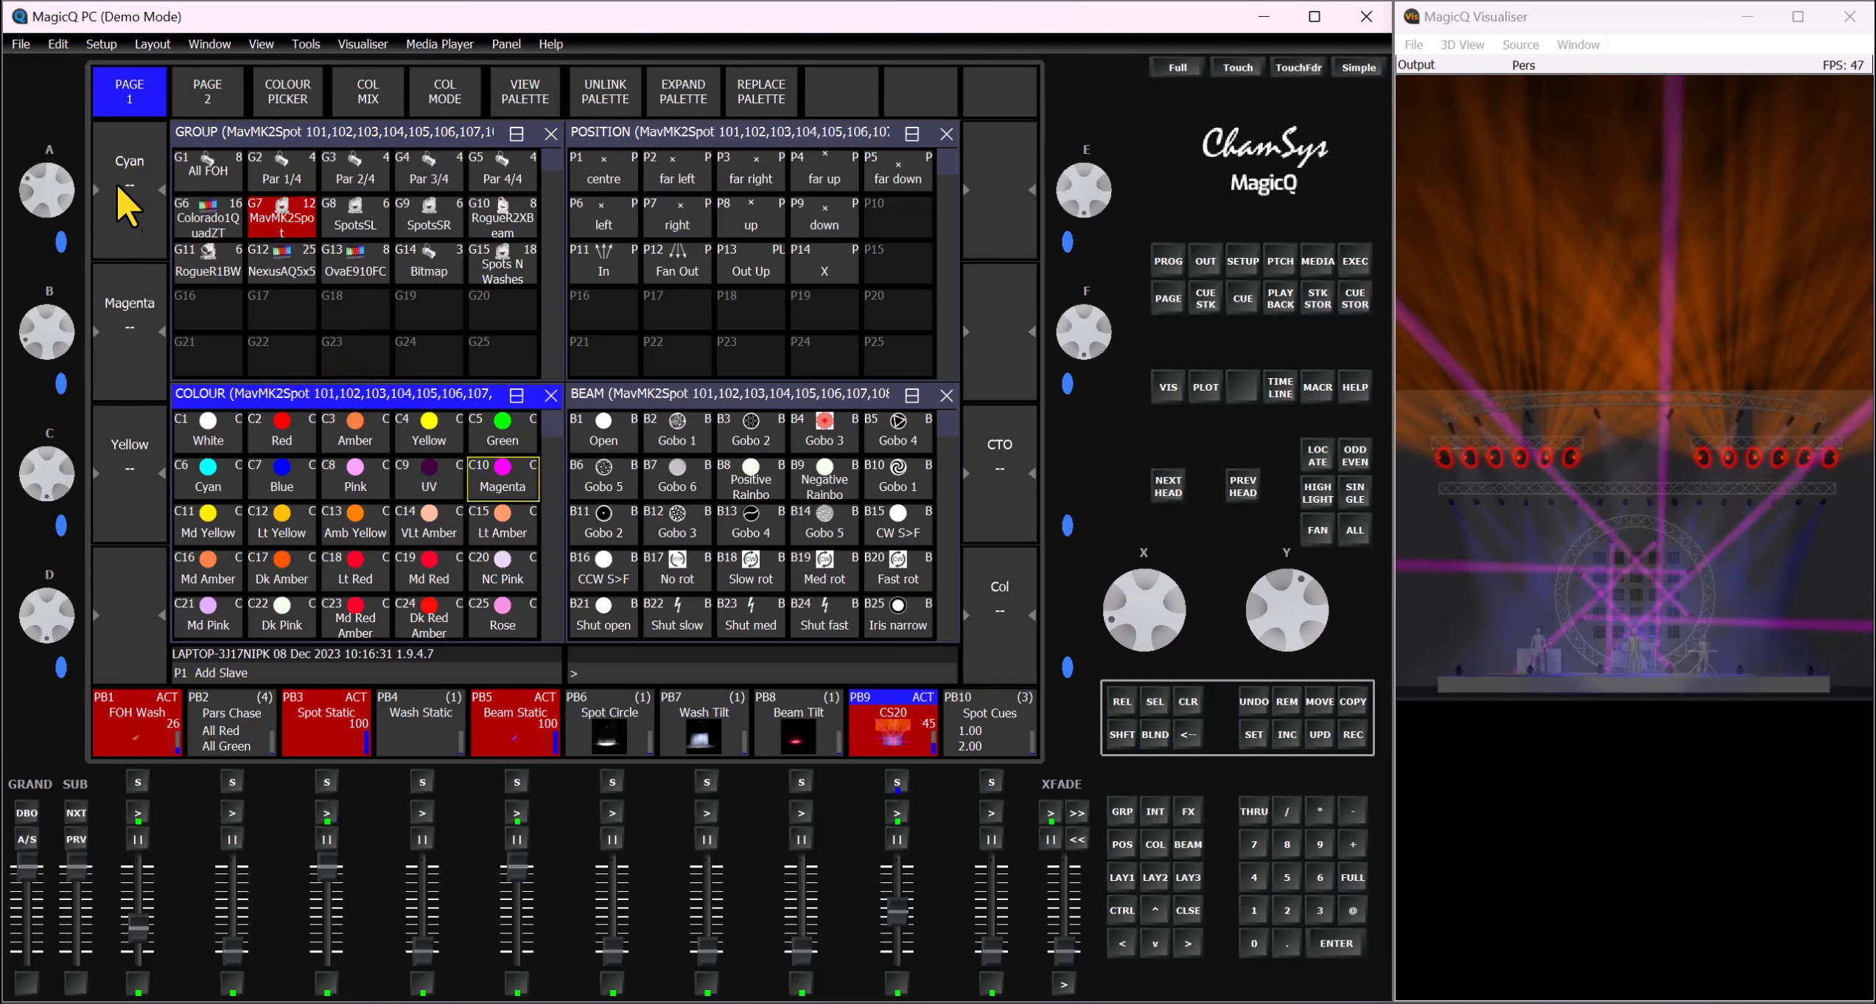
{"action": "mouse_move", "coordinate": [41, 184]}
{"action": "left_mouse_down"}
{"action": "mouse_move", "coordinate": [37, 220]}
{"action": "mouse_move", "coordinate": [64, 164]}
{"action": "mouse_move", "coordinate": [54, 251]}
{"action": "mouse_move", "coordinate": [76, 209]}
{"action": "mouse_move", "coordinate": [52, 166]}
{"action": "mouse_move", "coordinate": [19, 177]}
{"action": "left_mouse_up"}
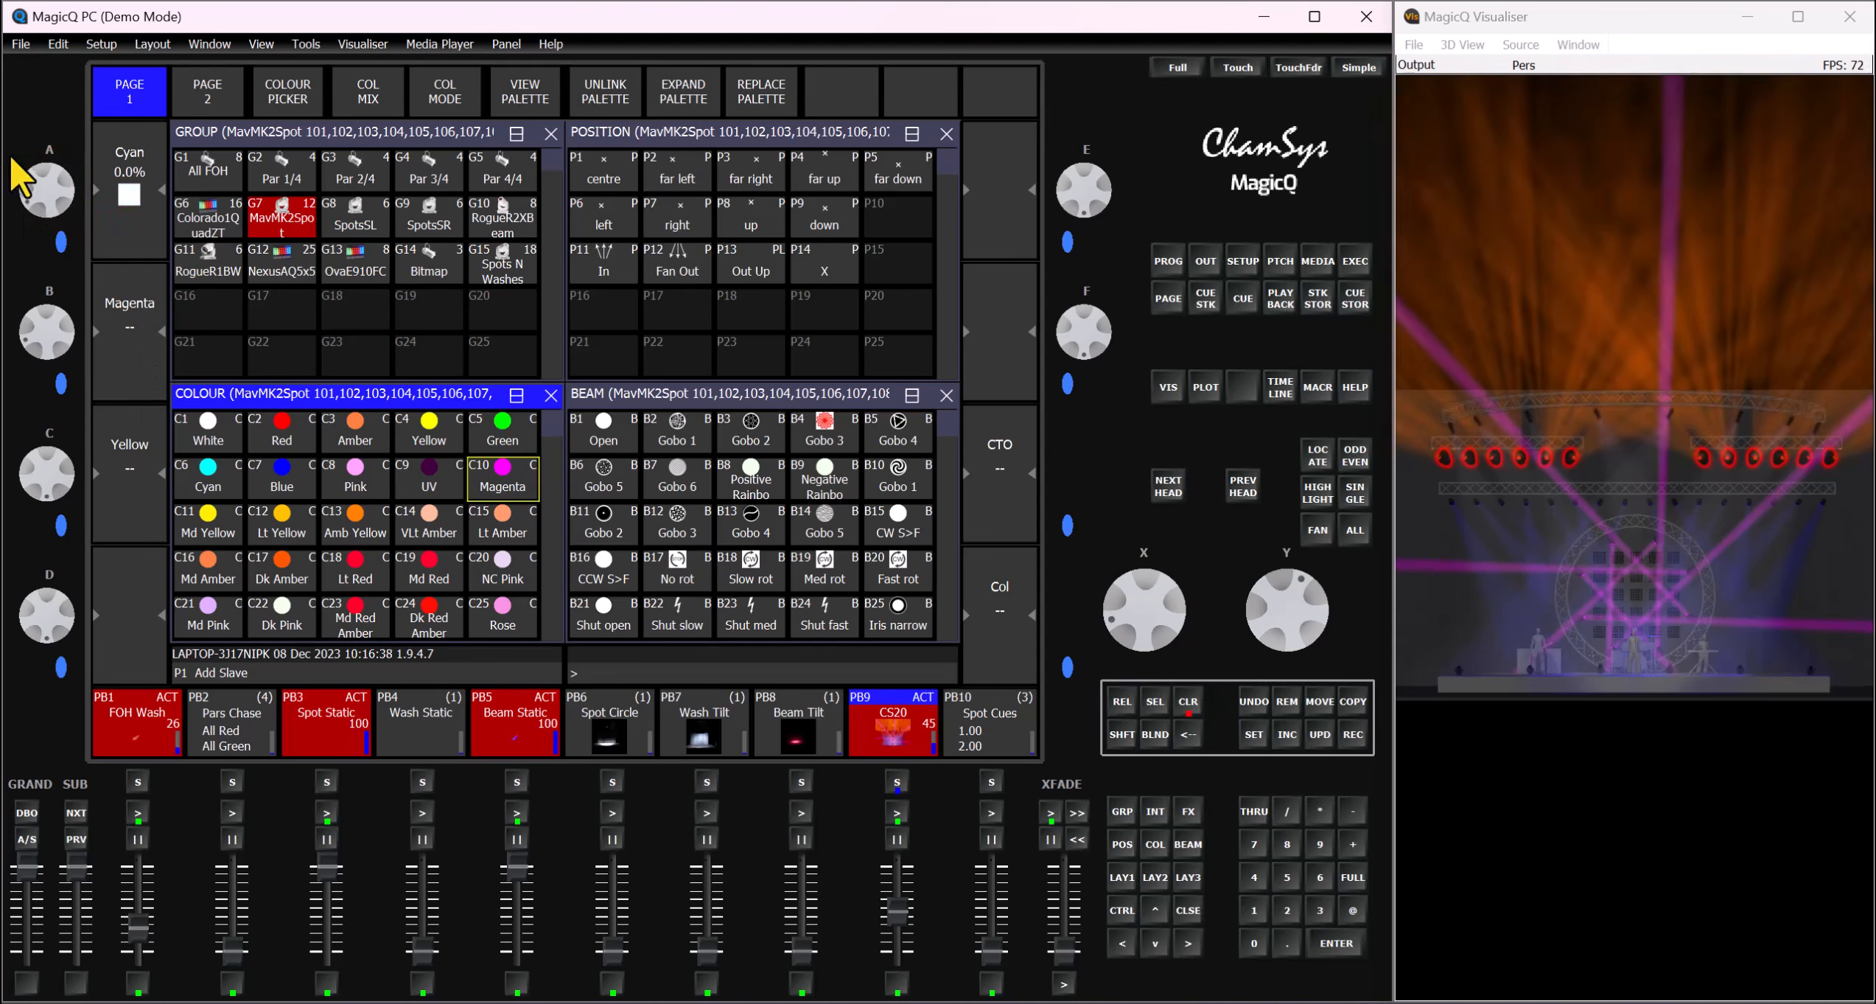
{"action": "left_click", "coordinate": [136, 235]}
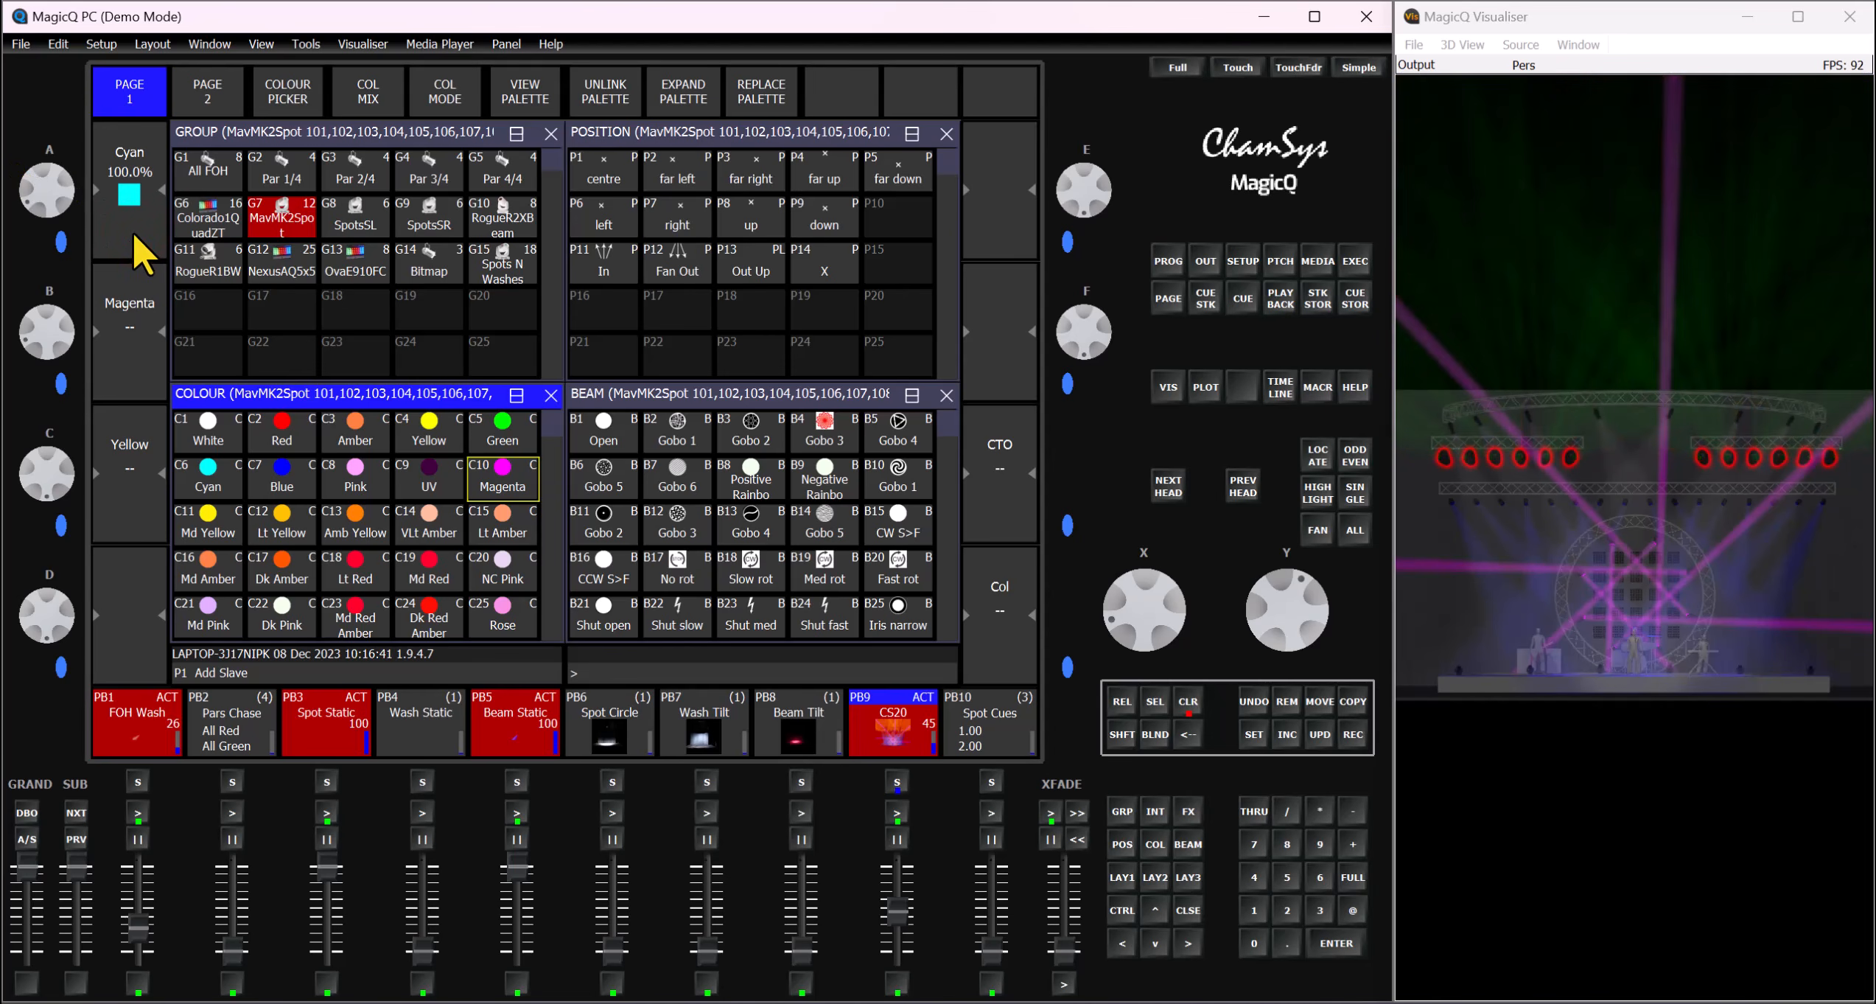
{"action": "left_click", "coordinate": [132, 238]}
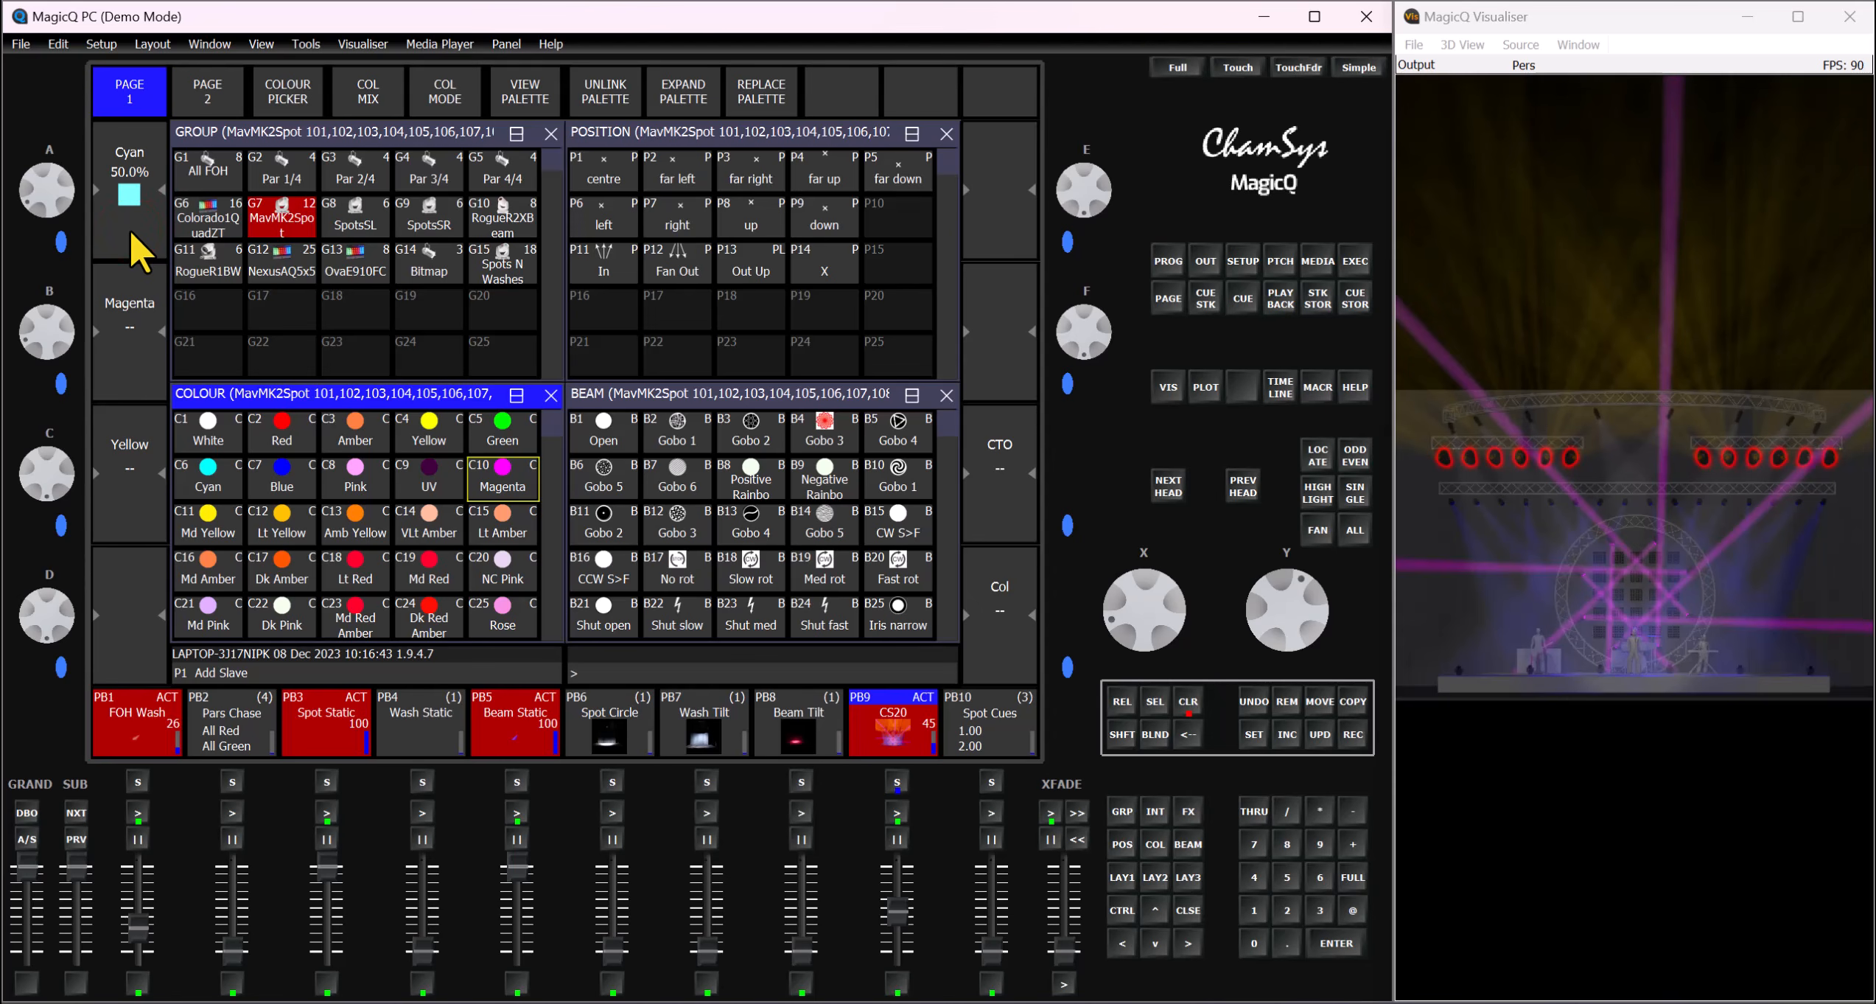
{"action": "left_click", "coordinate": [130, 233]}
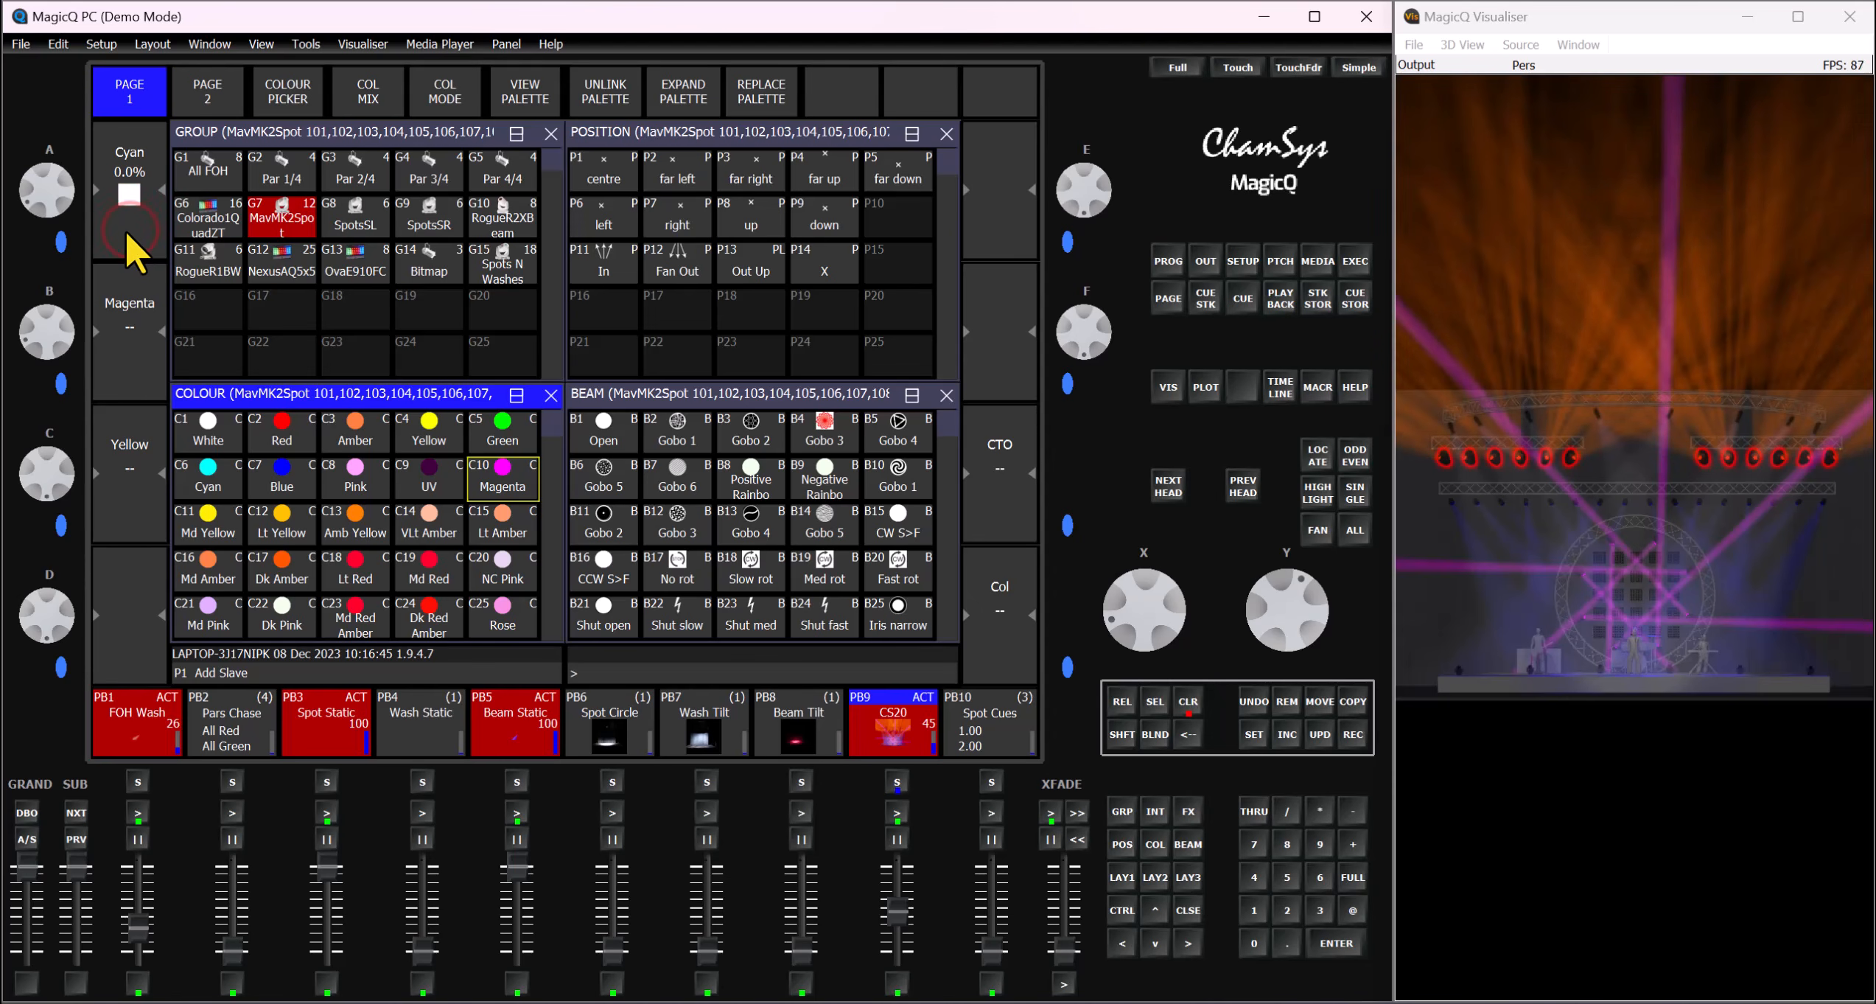
Step: Set the selected heads' magenta to 0%, raise it to 50%, and return it to 0%
{"action": "left_click", "coordinate": [137, 291]}
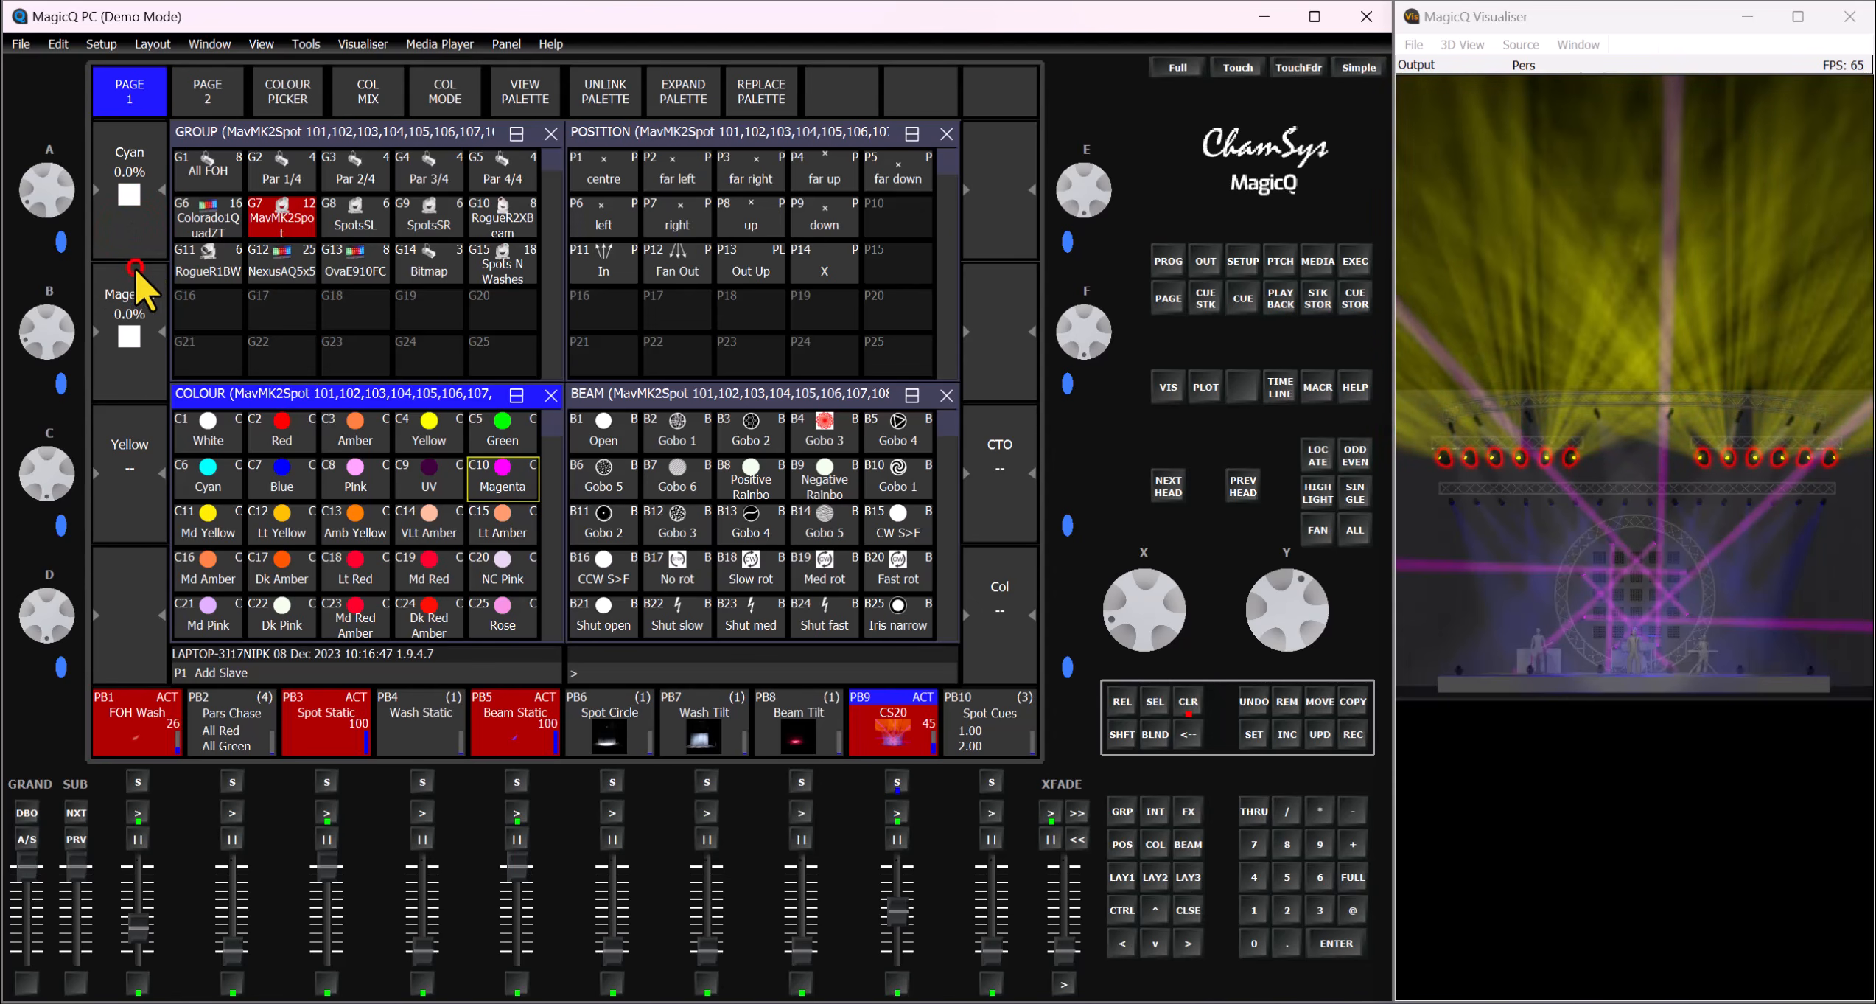
{"action": "left_click", "coordinate": [139, 383]}
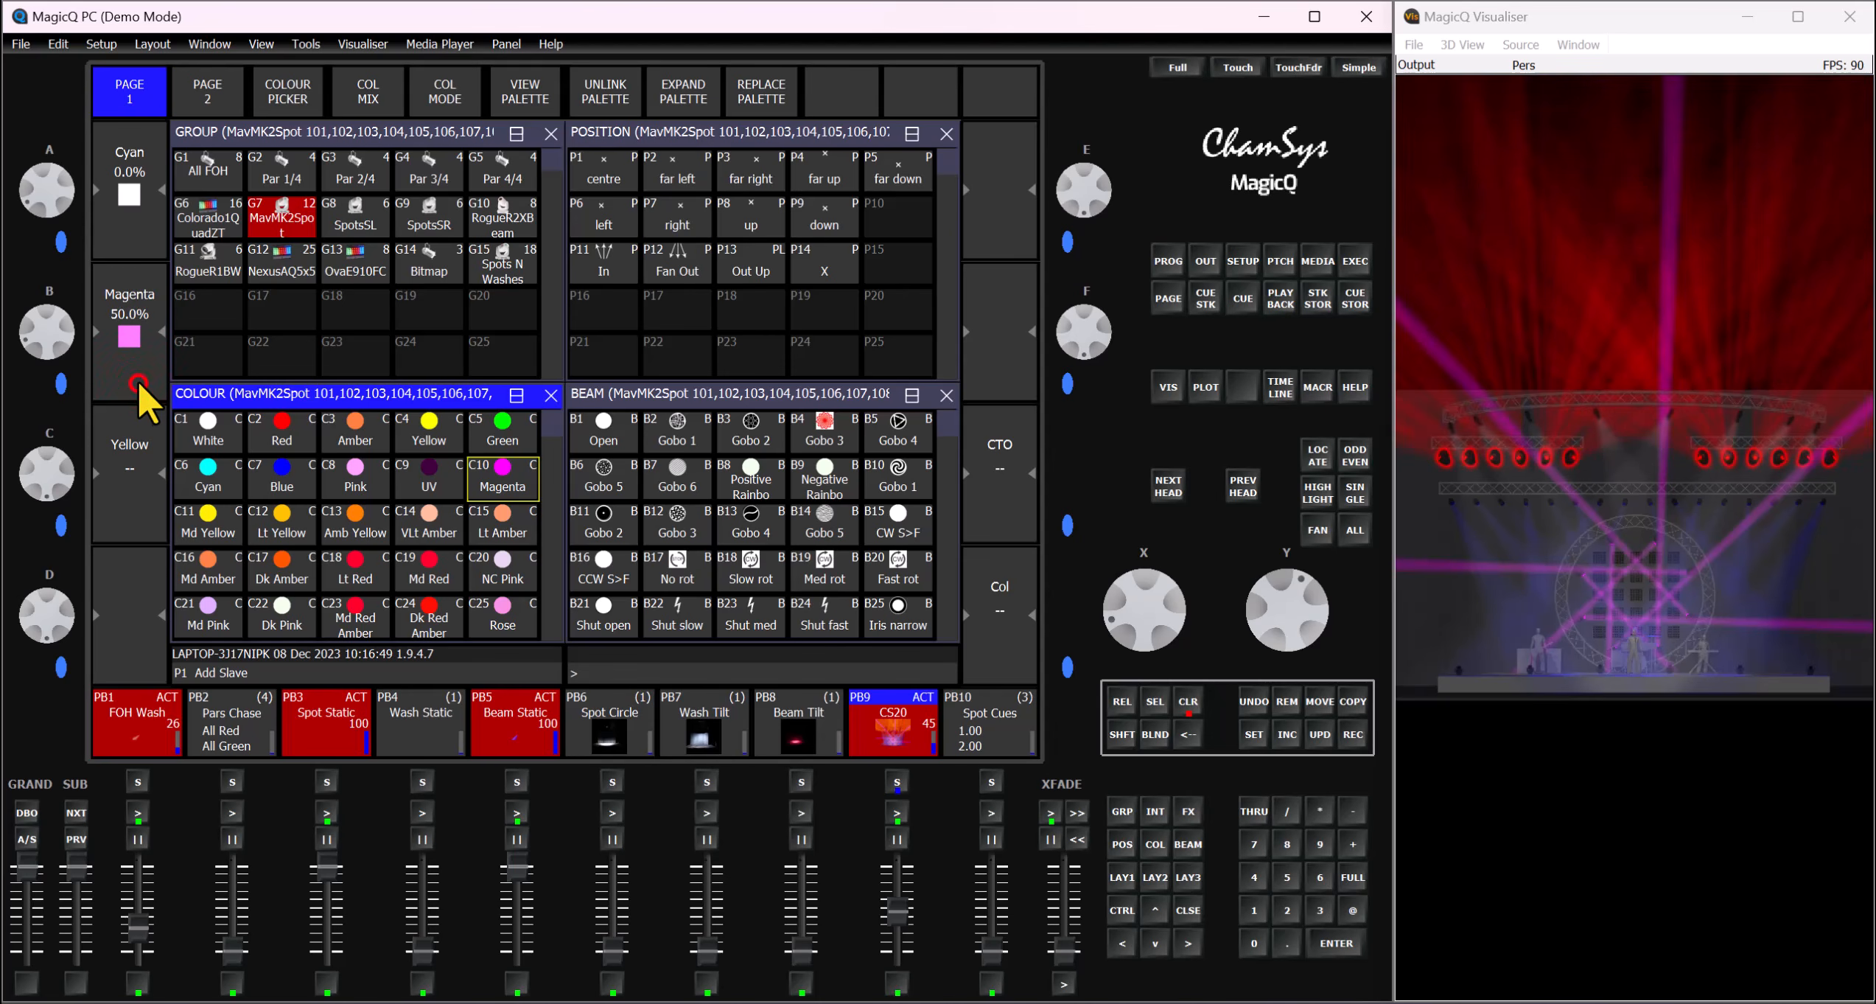
{"action": "left_click", "coordinate": [138, 378]}
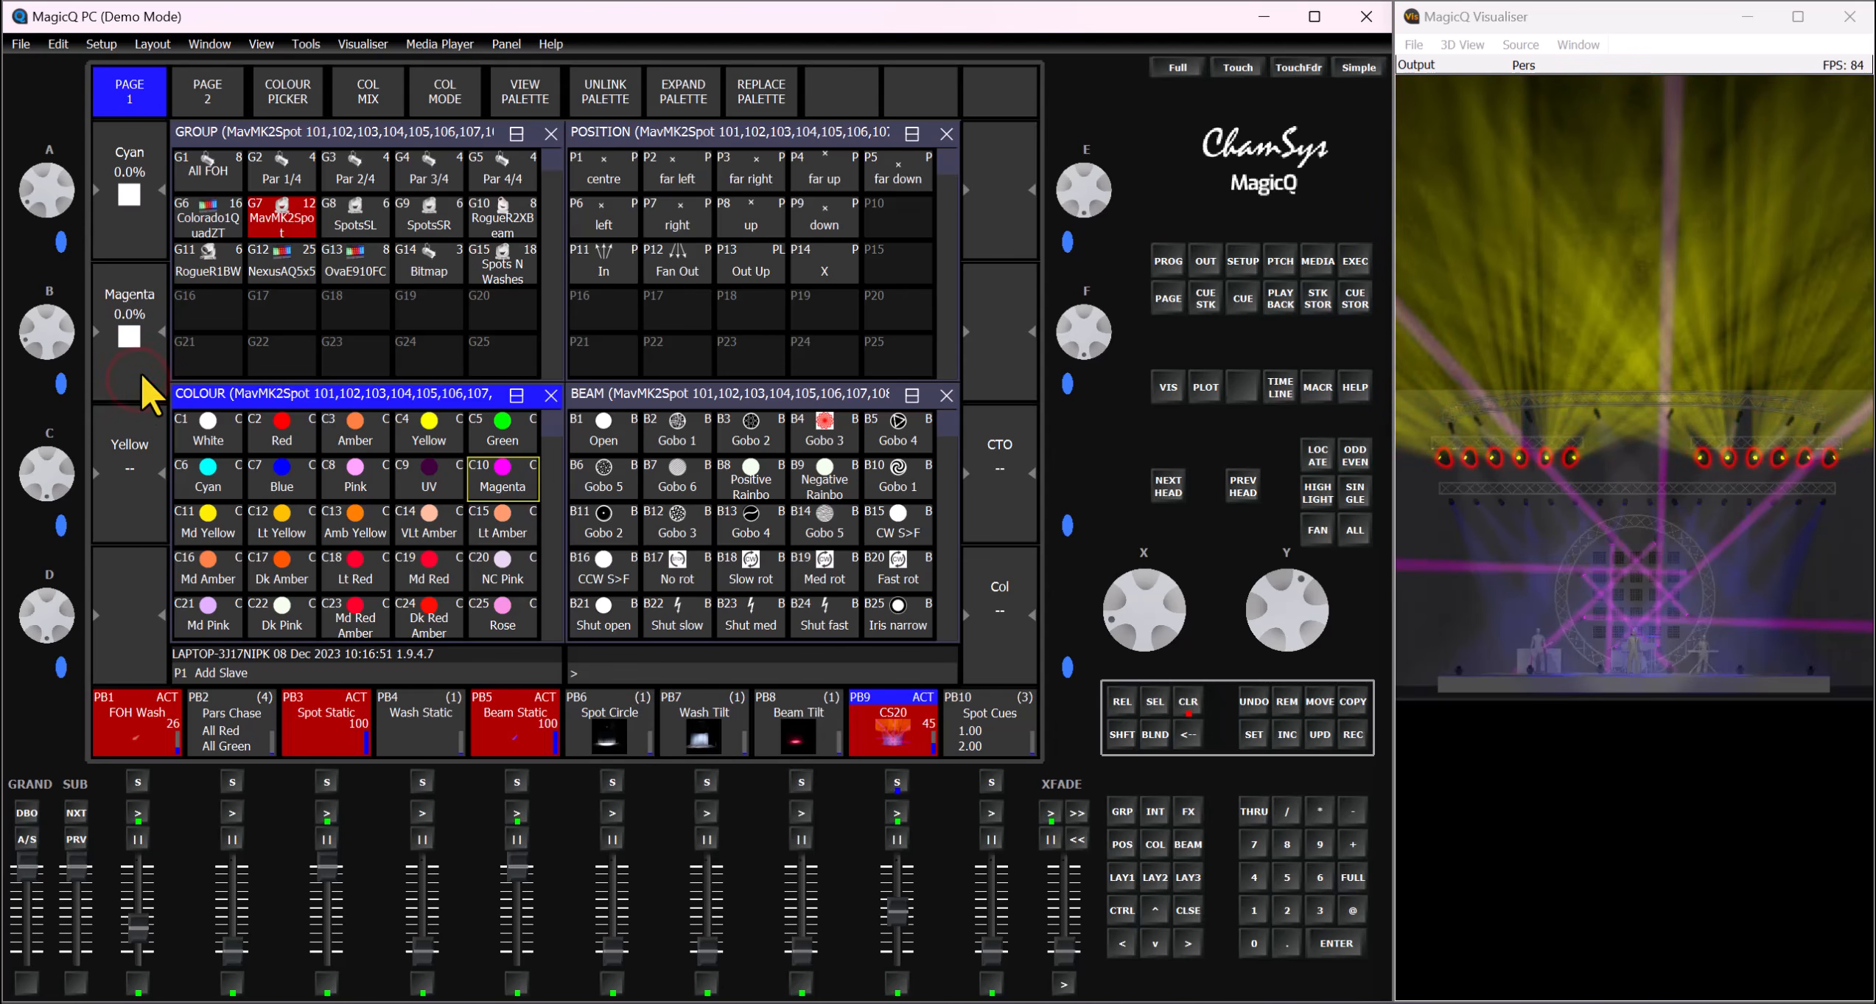
Step: Set the cyan of the selected MavMK2Spot heads to 55%
{"action": "left_click", "coordinate": [63, 238]}
{"action": "left_click", "coordinate": [62, 240]}
{"action": "left_click", "coordinate": [62, 240]}
{"action": "left_click_drag", "start_coordinate": [55, 189], "coordinate": [26, 167]}
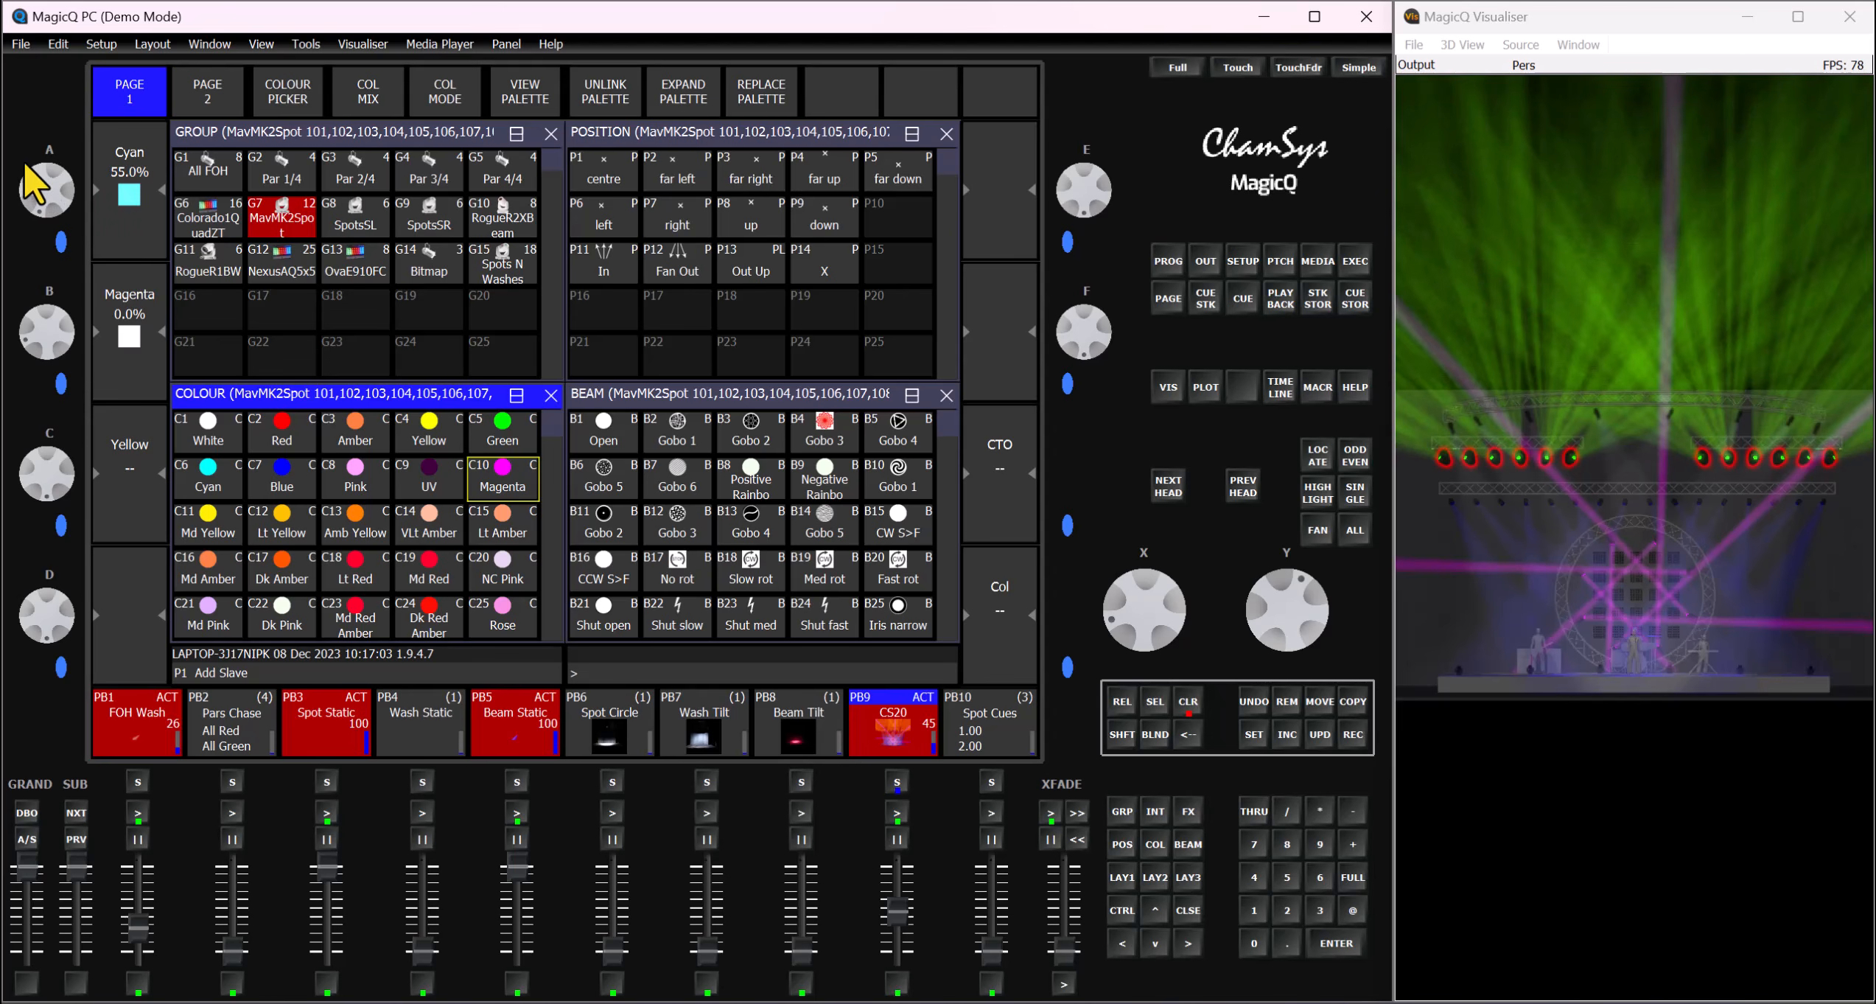
Step: Switch the Colour window's encoder attributes between Page 1 and Page 2, finishing on Page 2
{"action": "left_click", "coordinate": [1155, 843]}
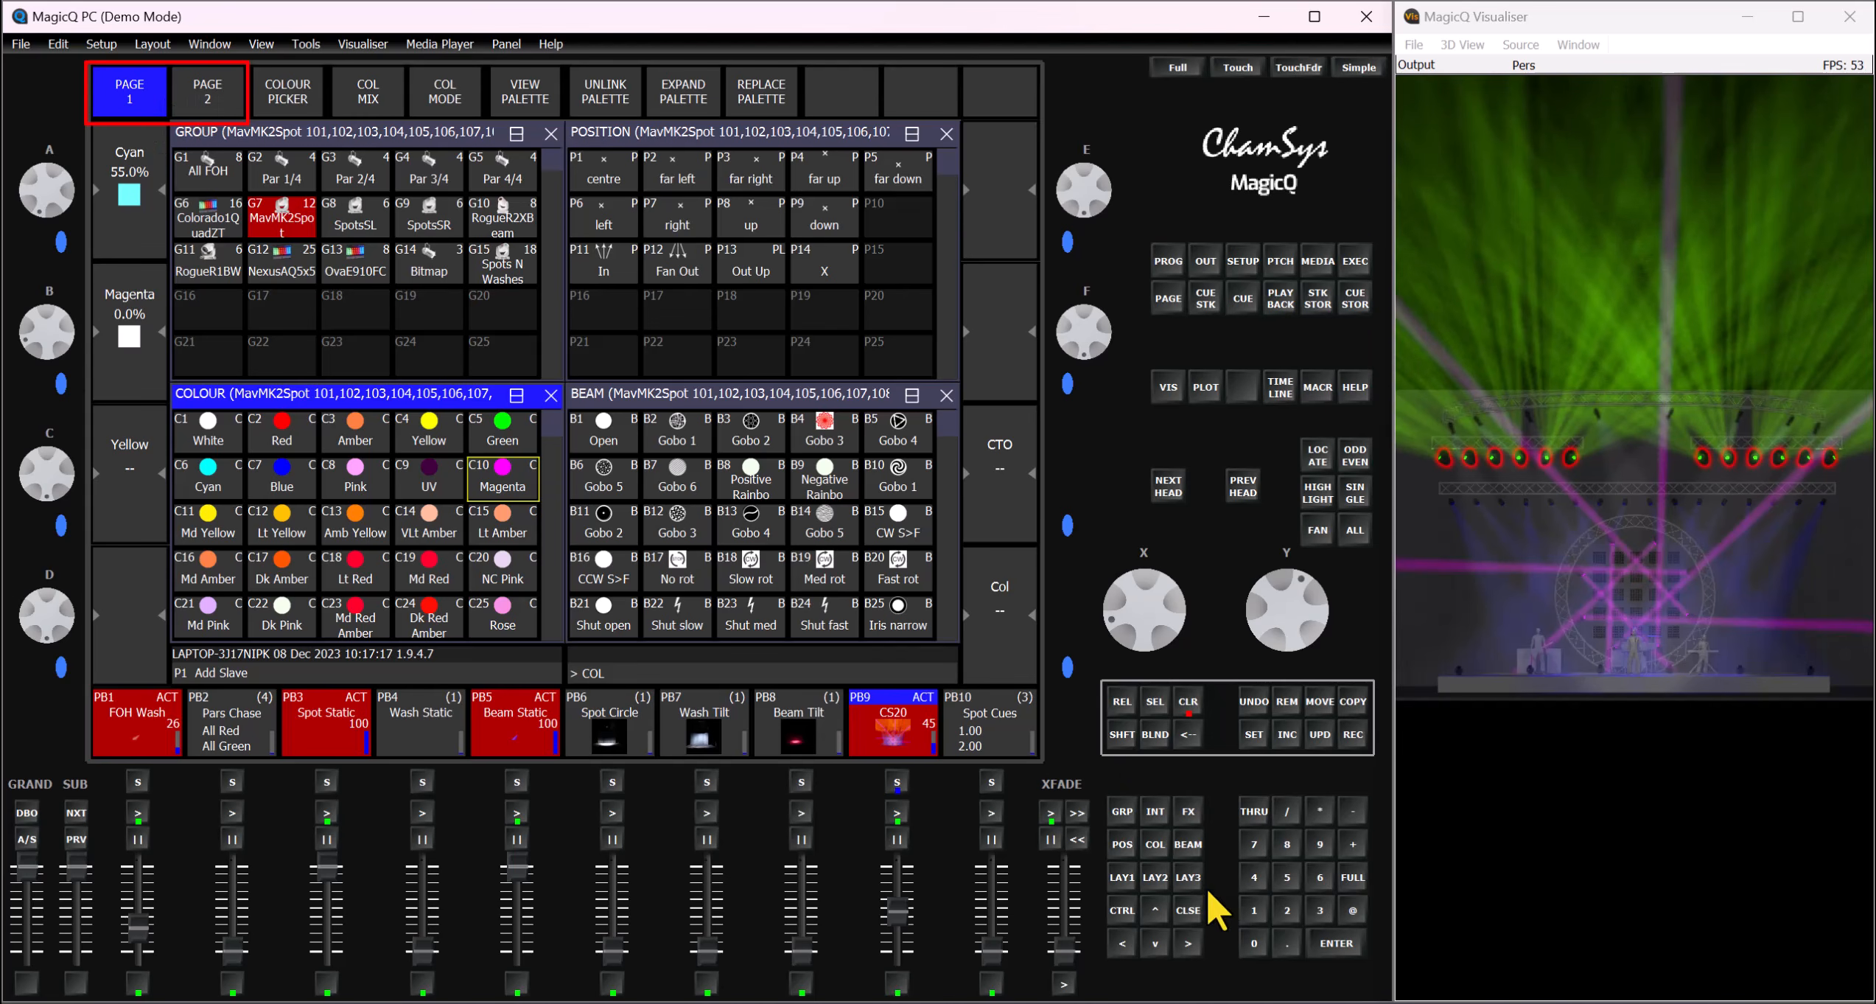
{"action": "left_click", "coordinate": [1155, 844]}
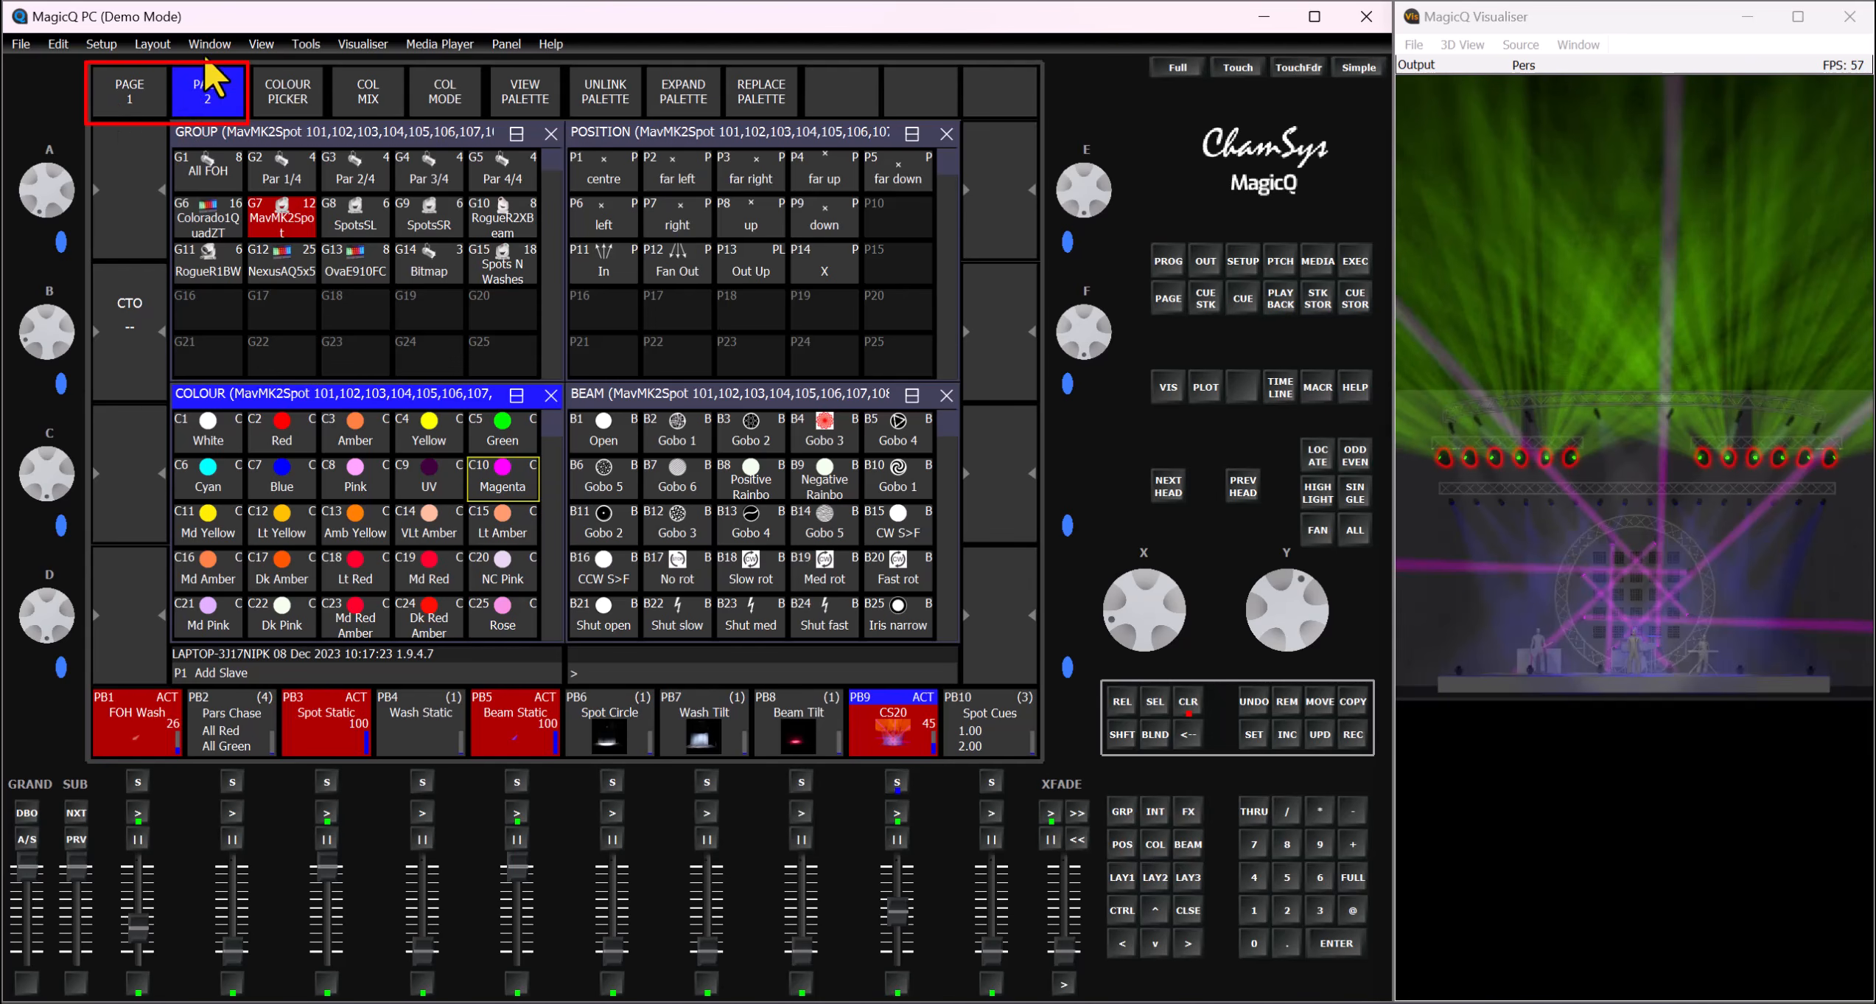
{"action": "left_click", "coordinate": [134, 95]}
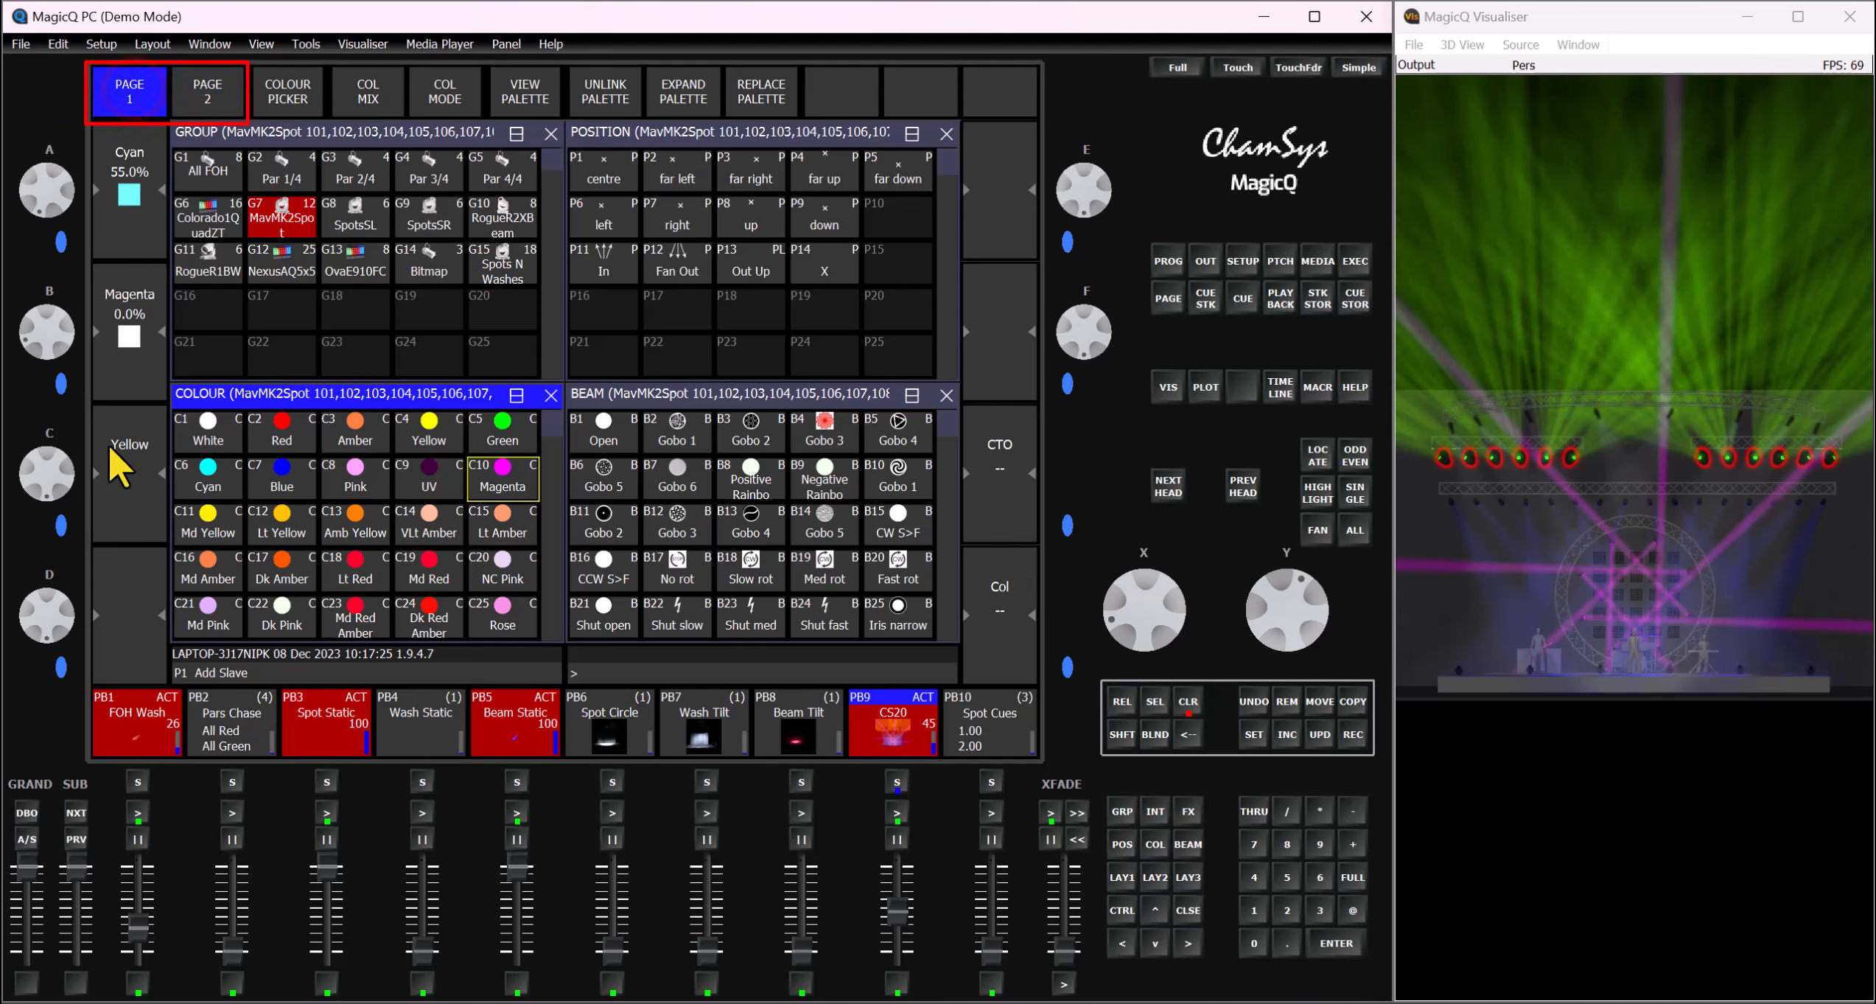
{"action": "left_click", "coordinate": [221, 87]}
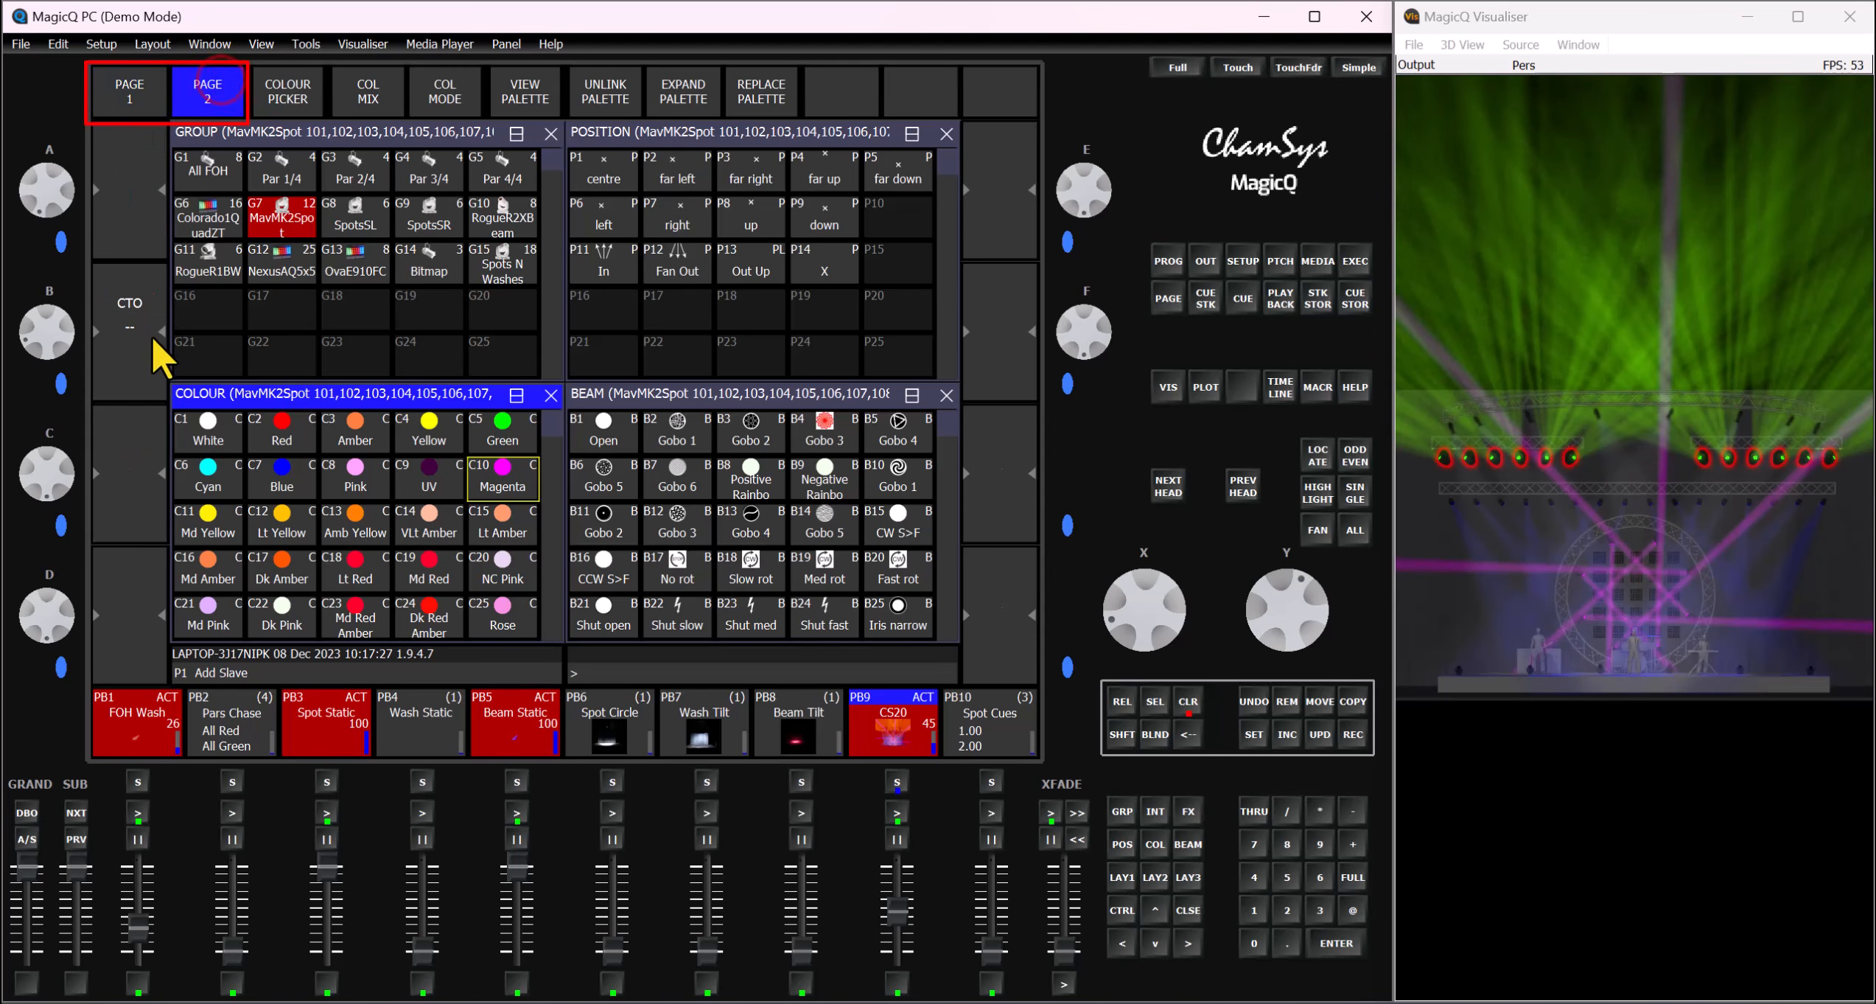
Step: Cycle the colour attributes of the selected MavMK2Spot heads repeatedly between both encoder pages, finishing on Page 1
{"action": "left_click", "coordinate": [126, 87]}
{"action": "left_click", "coordinate": [203, 86]}
{"action": "left_click", "coordinate": [136, 85]}
{"action": "left_click", "coordinate": [205, 92]}
{"action": "left_click", "coordinate": [154, 88]}
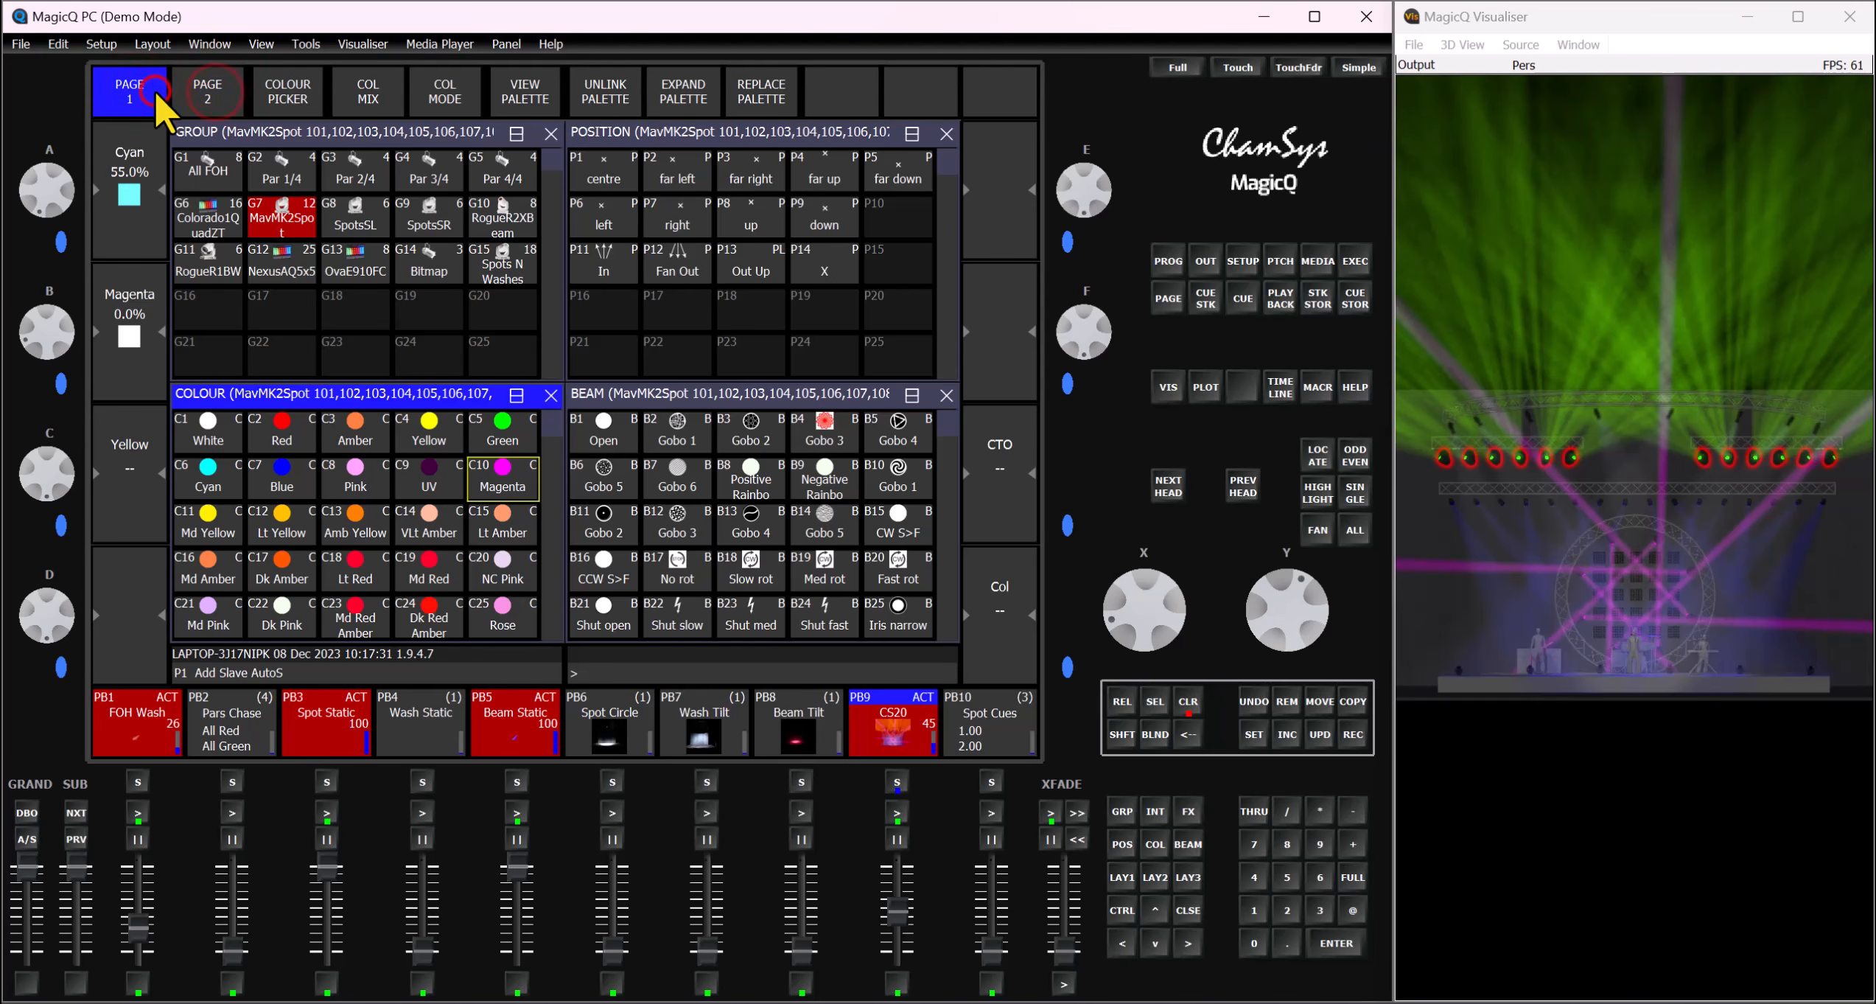
{"action": "left_click", "coordinate": [1155, 844]}
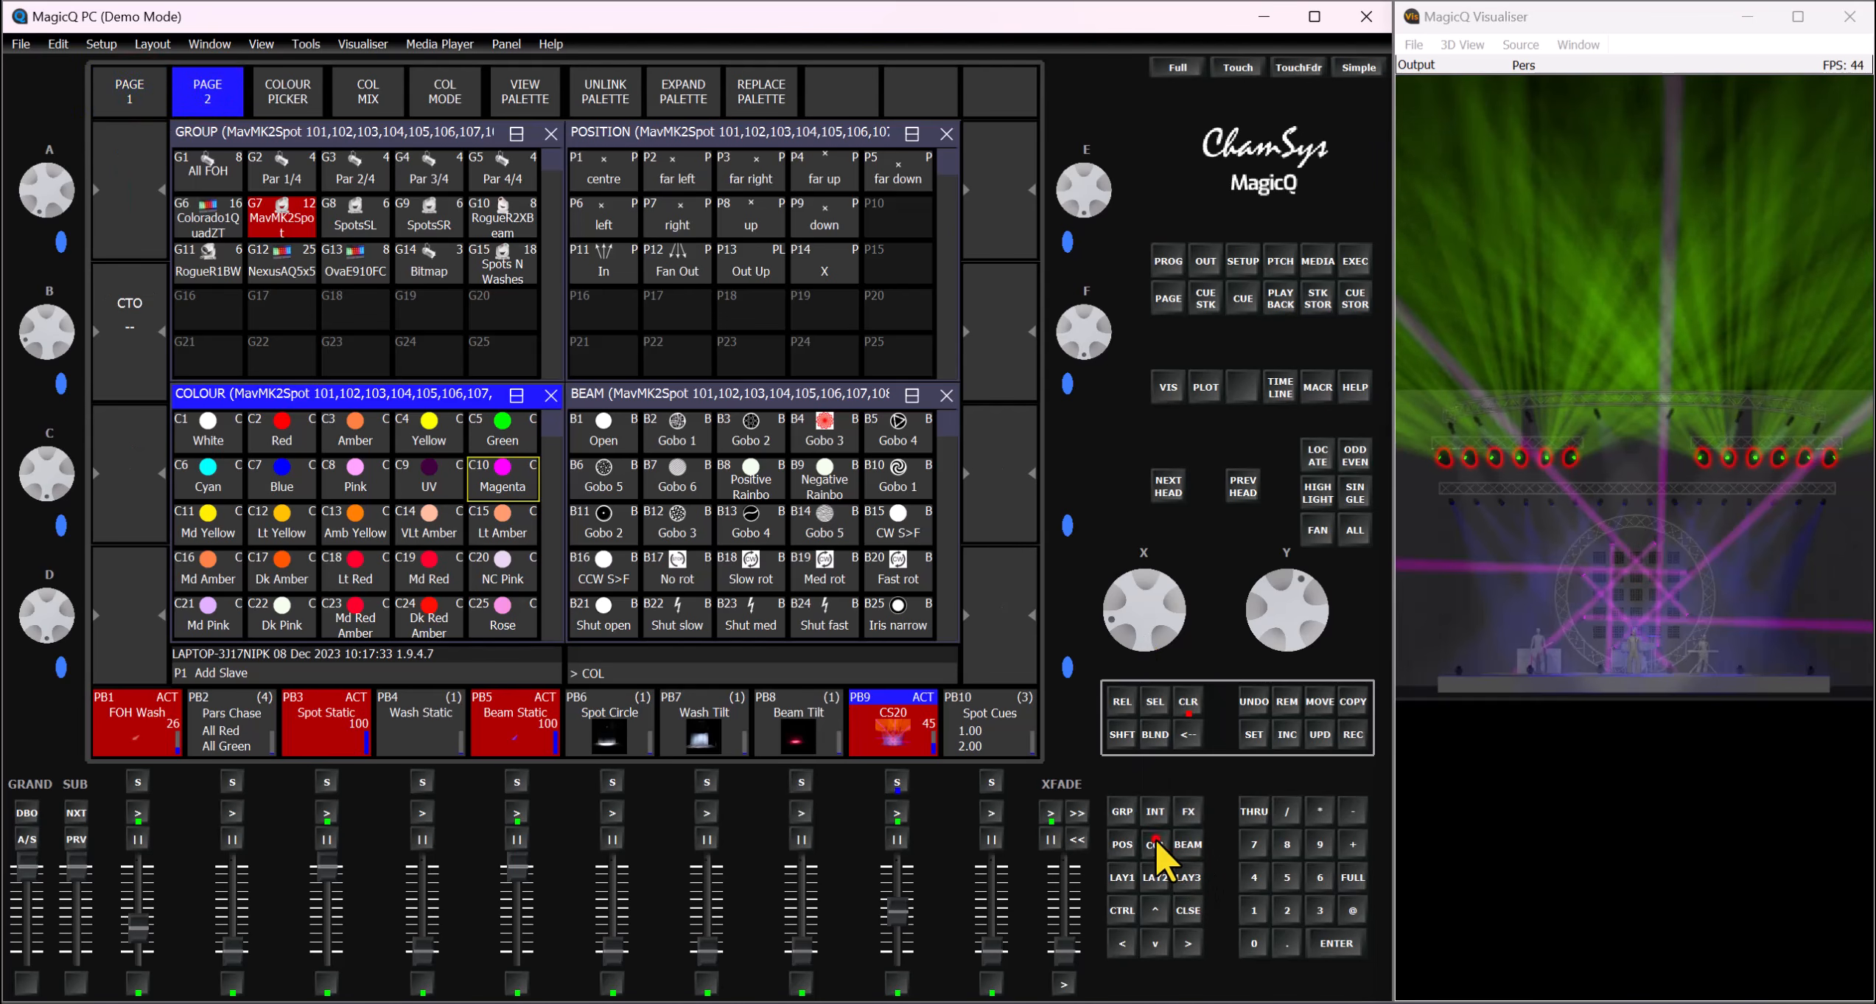
{"action": "left_click", "coordinate": [1155, 844]}
{"action": "left_click", "coordinate": [1155, 844]}
{"action": "left_click", "coordinate": [1155, 844]}
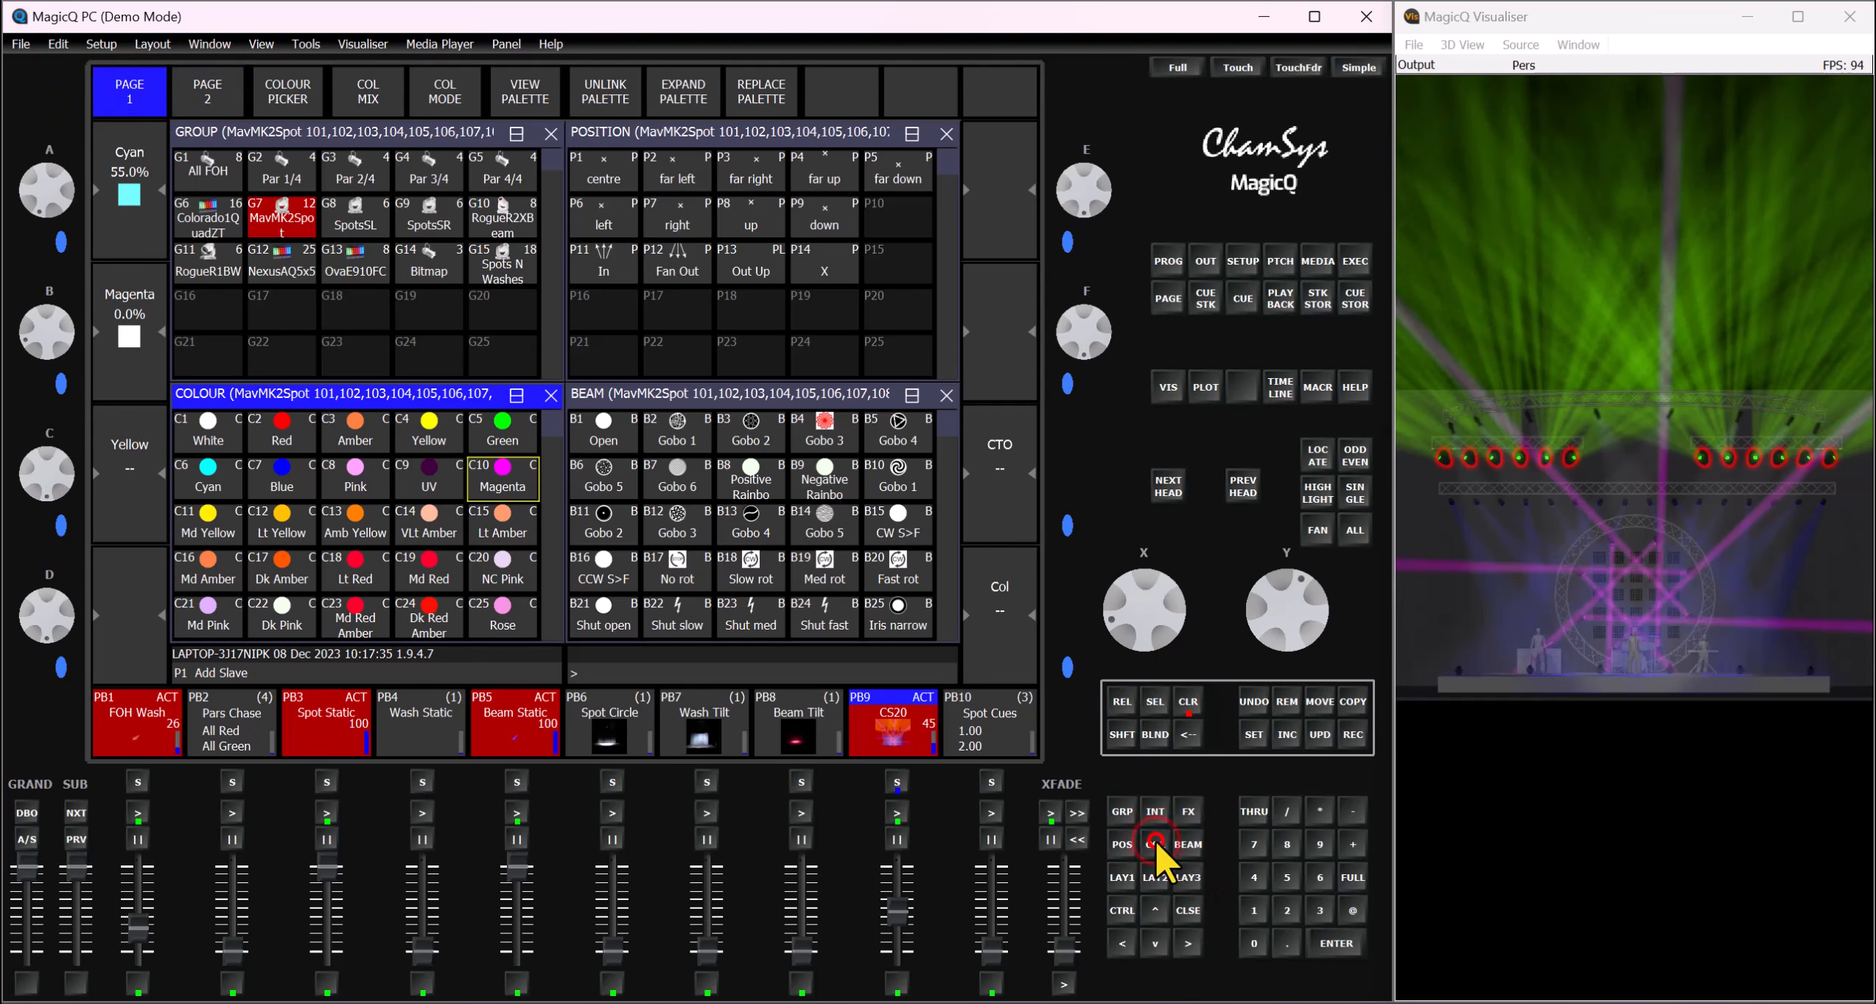
{"action": "left_click", "coordinate": [1156, 843]}
{"action": "left_click", "coordinate": [1156, 844]}
Step: Pick a pale blue at about CIE x 0.280, y 0.302 in the Colour Picker, view the gels, and clear the programmer
{"action": "left_click", "coordinate": [300, 82]}
{"action": "mouse_move", "coordinate": [333, 424]}
{"action": "left_mouse_down"}
{"action": "mouse_move", "coordinate": [280, 450]}
{"action": "mouse_move", "coordinate": [319, 374]}
{"action": "mouse_move", "coordinate": [360, 384]}
{"action": "mouse_move", "coordinate": [303, 440]}
{"action": "left_mouse_up"}
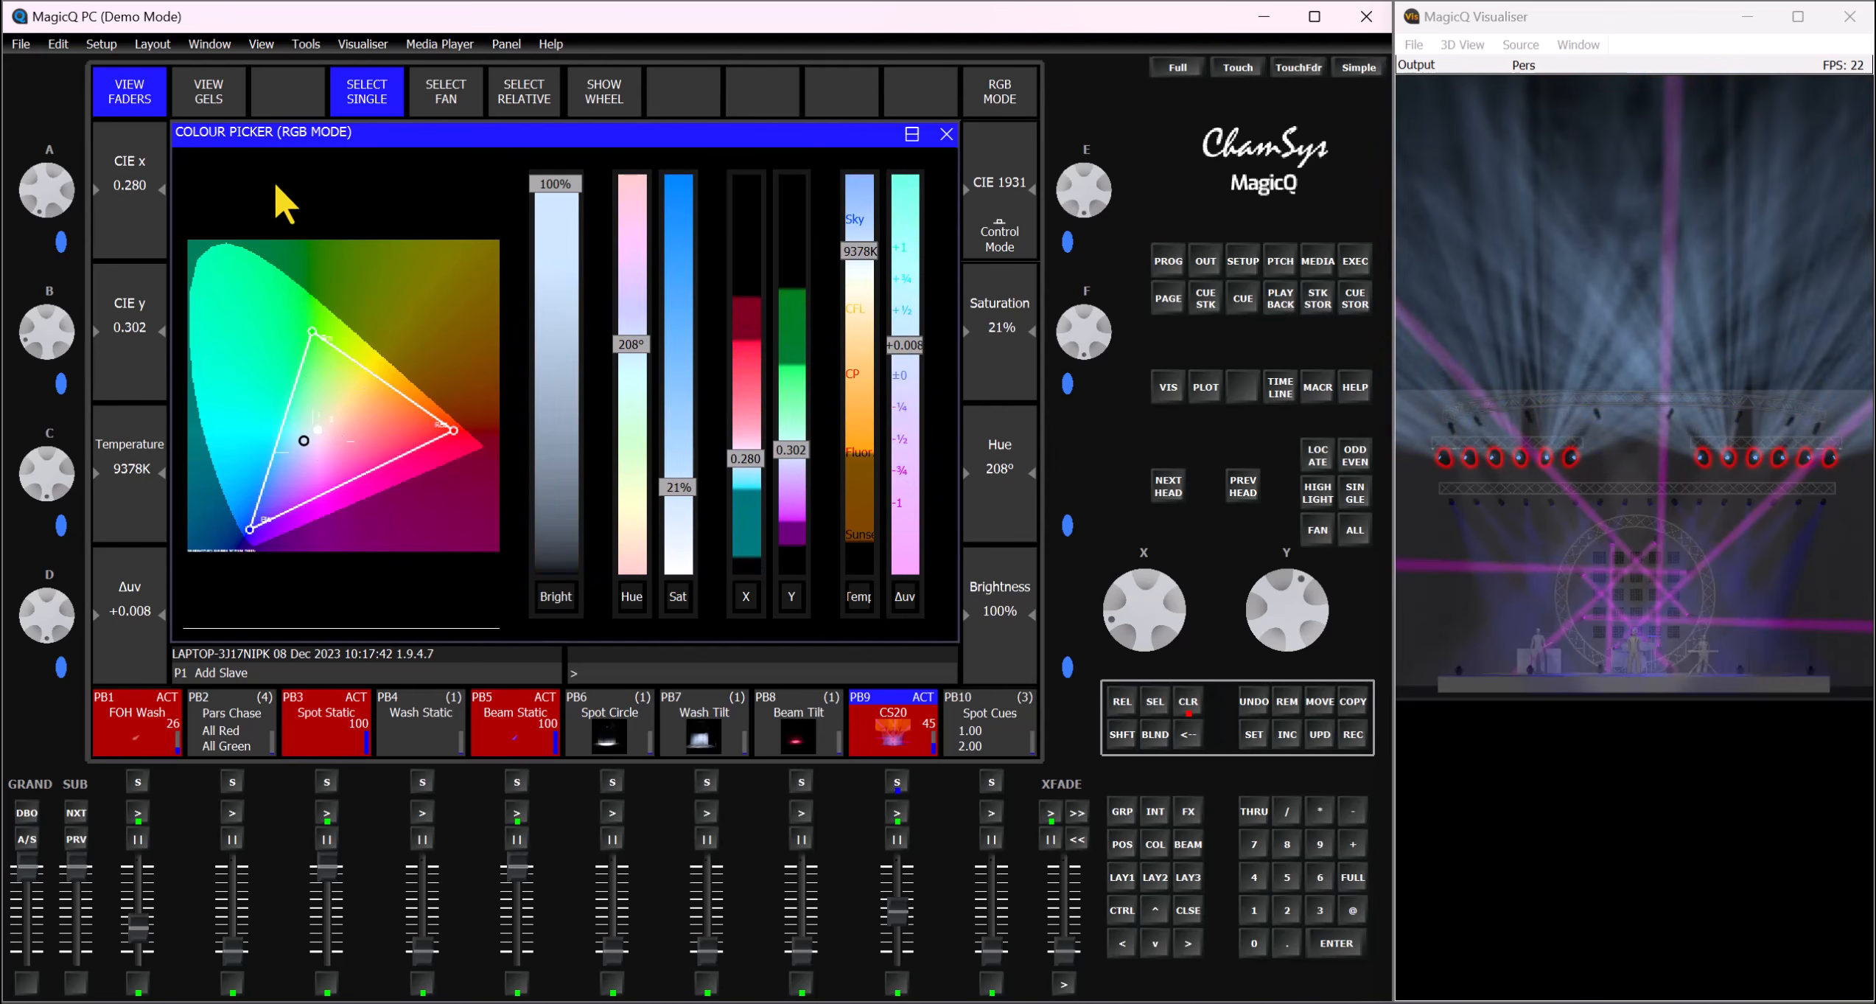
{"action": "left_click", "coordinate": [202, 99]}
{"action": "left_click", "coordinate": [1197, 700]}
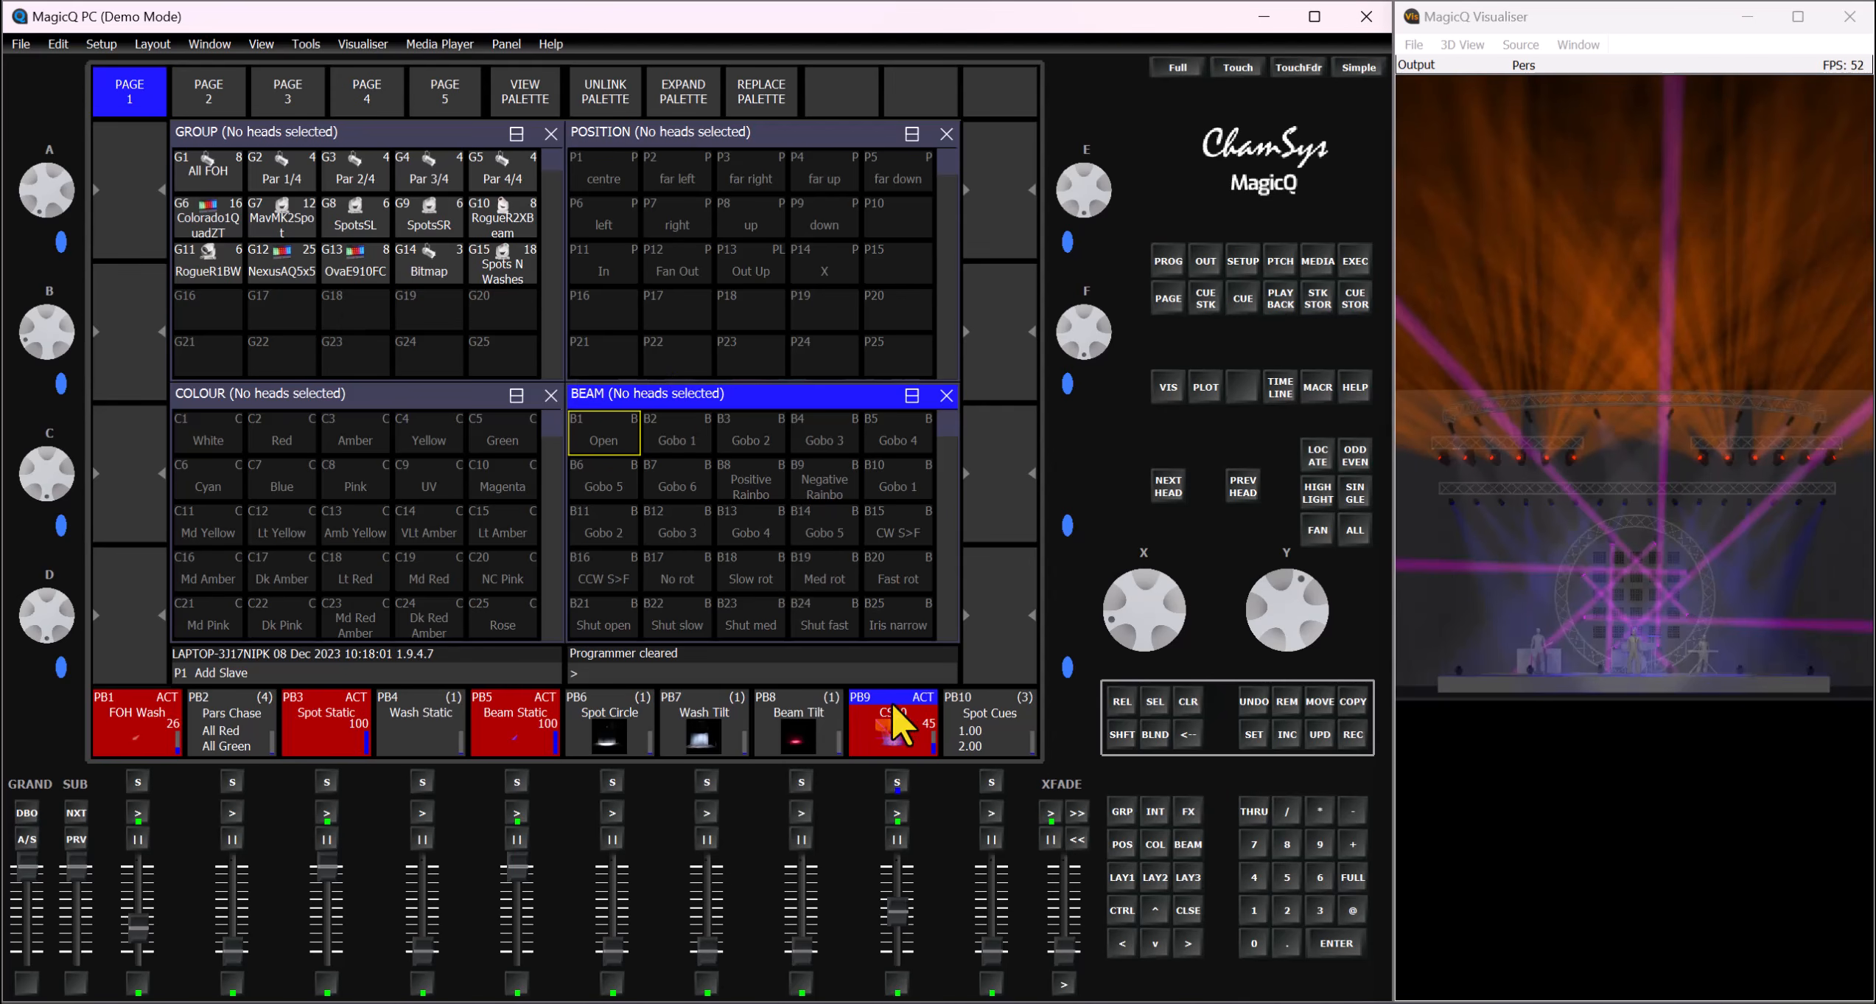
Step: View the Group window and the Colour window full size in turn, recalling the four-window layout after each
{"action": "left_click", "coordinate": [1121, 810]}
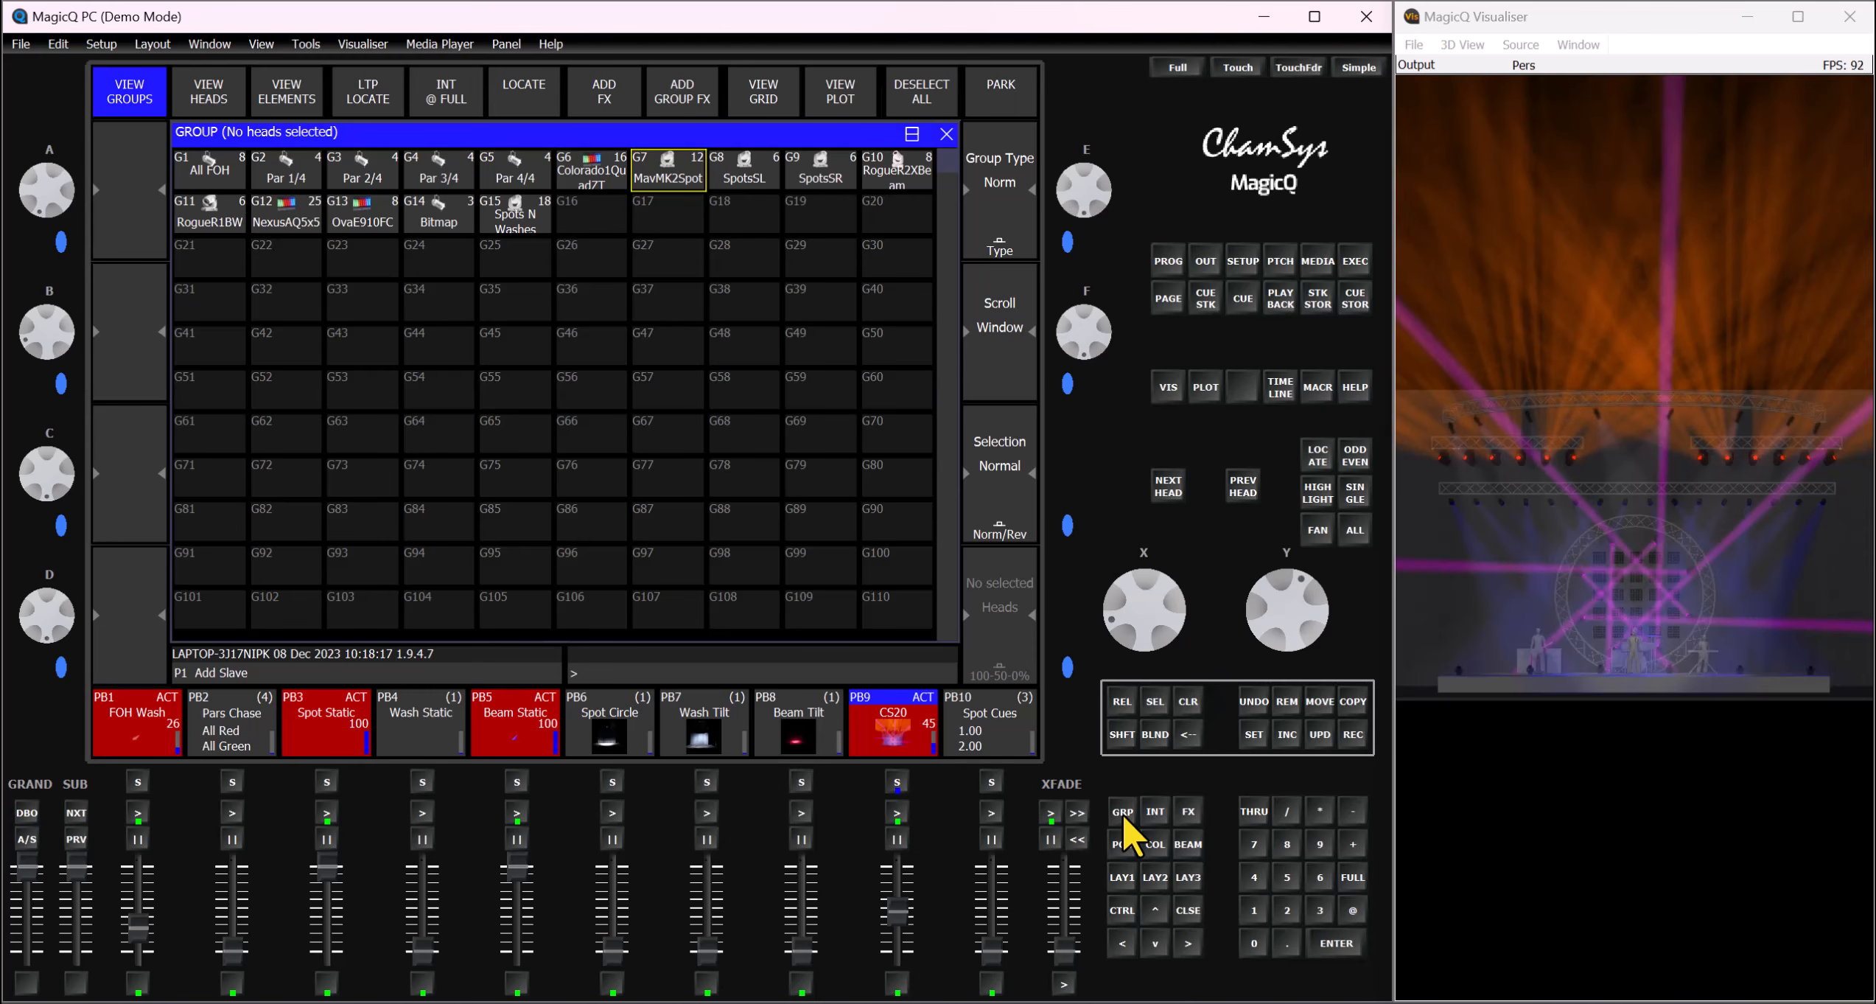
{"action": "key", "text": "ctrl+1"}
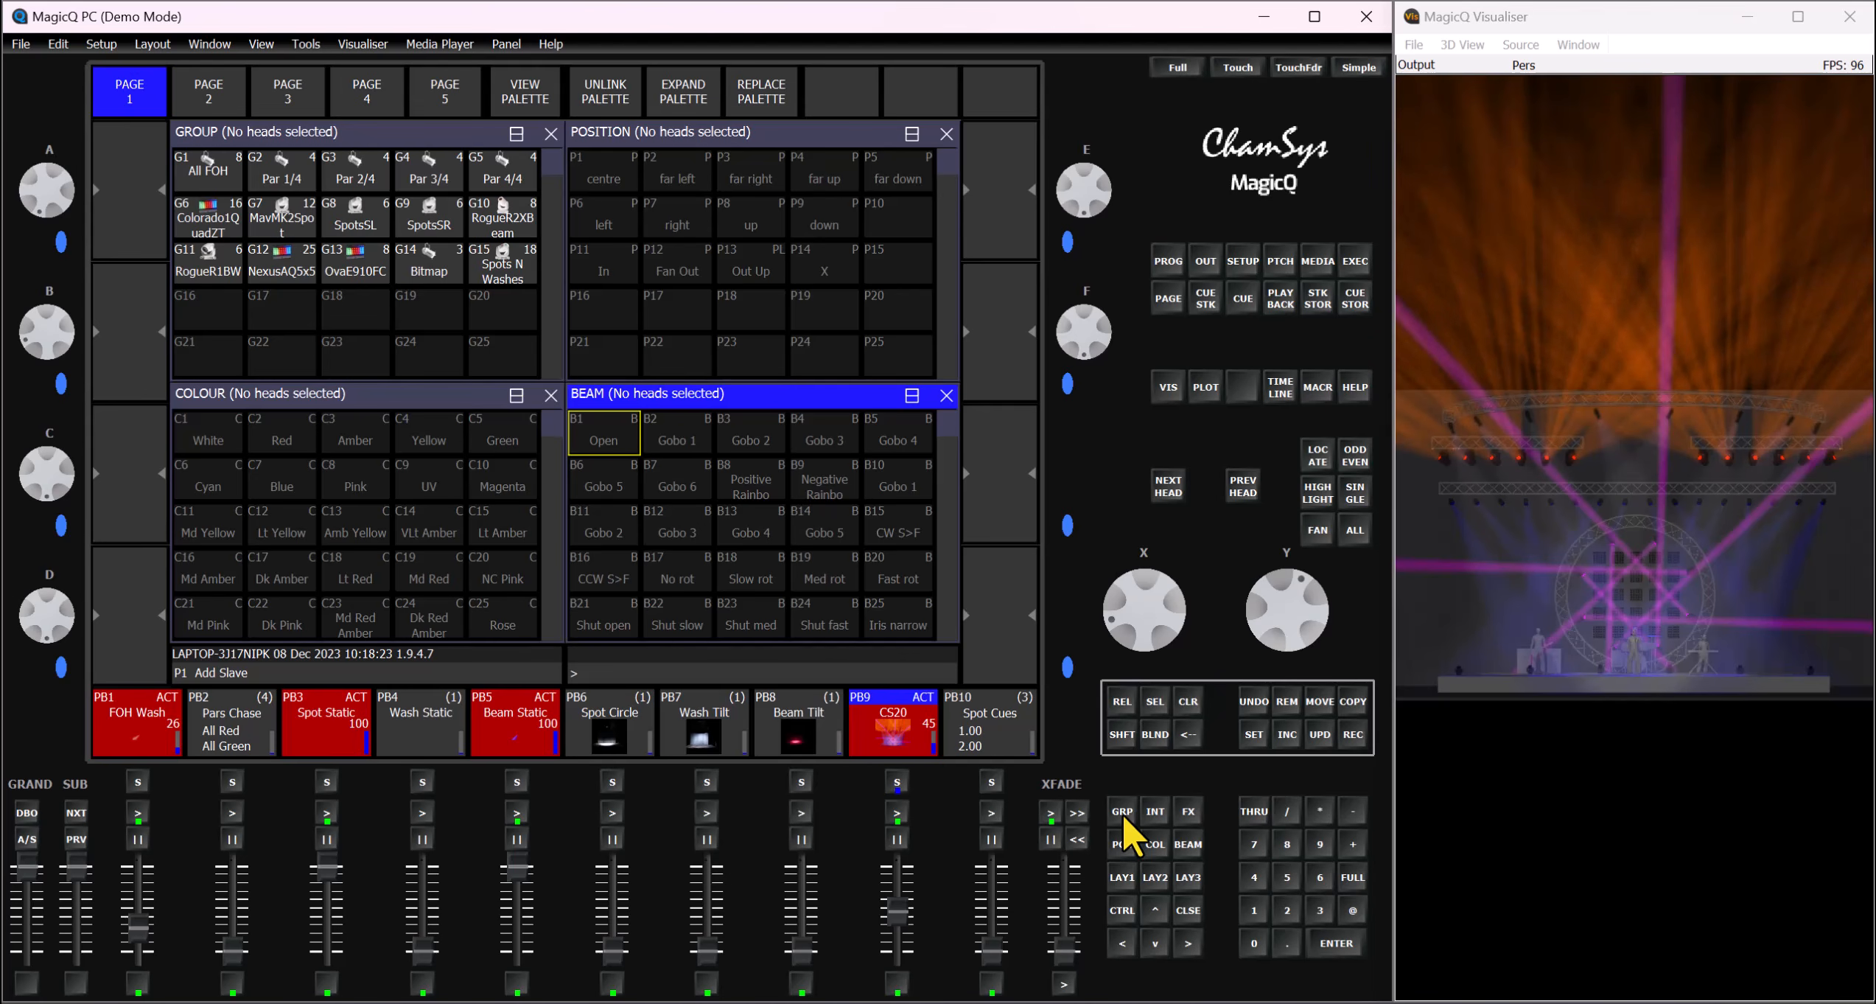
{"action": "left_click", "coordinate": [1155, 844]}
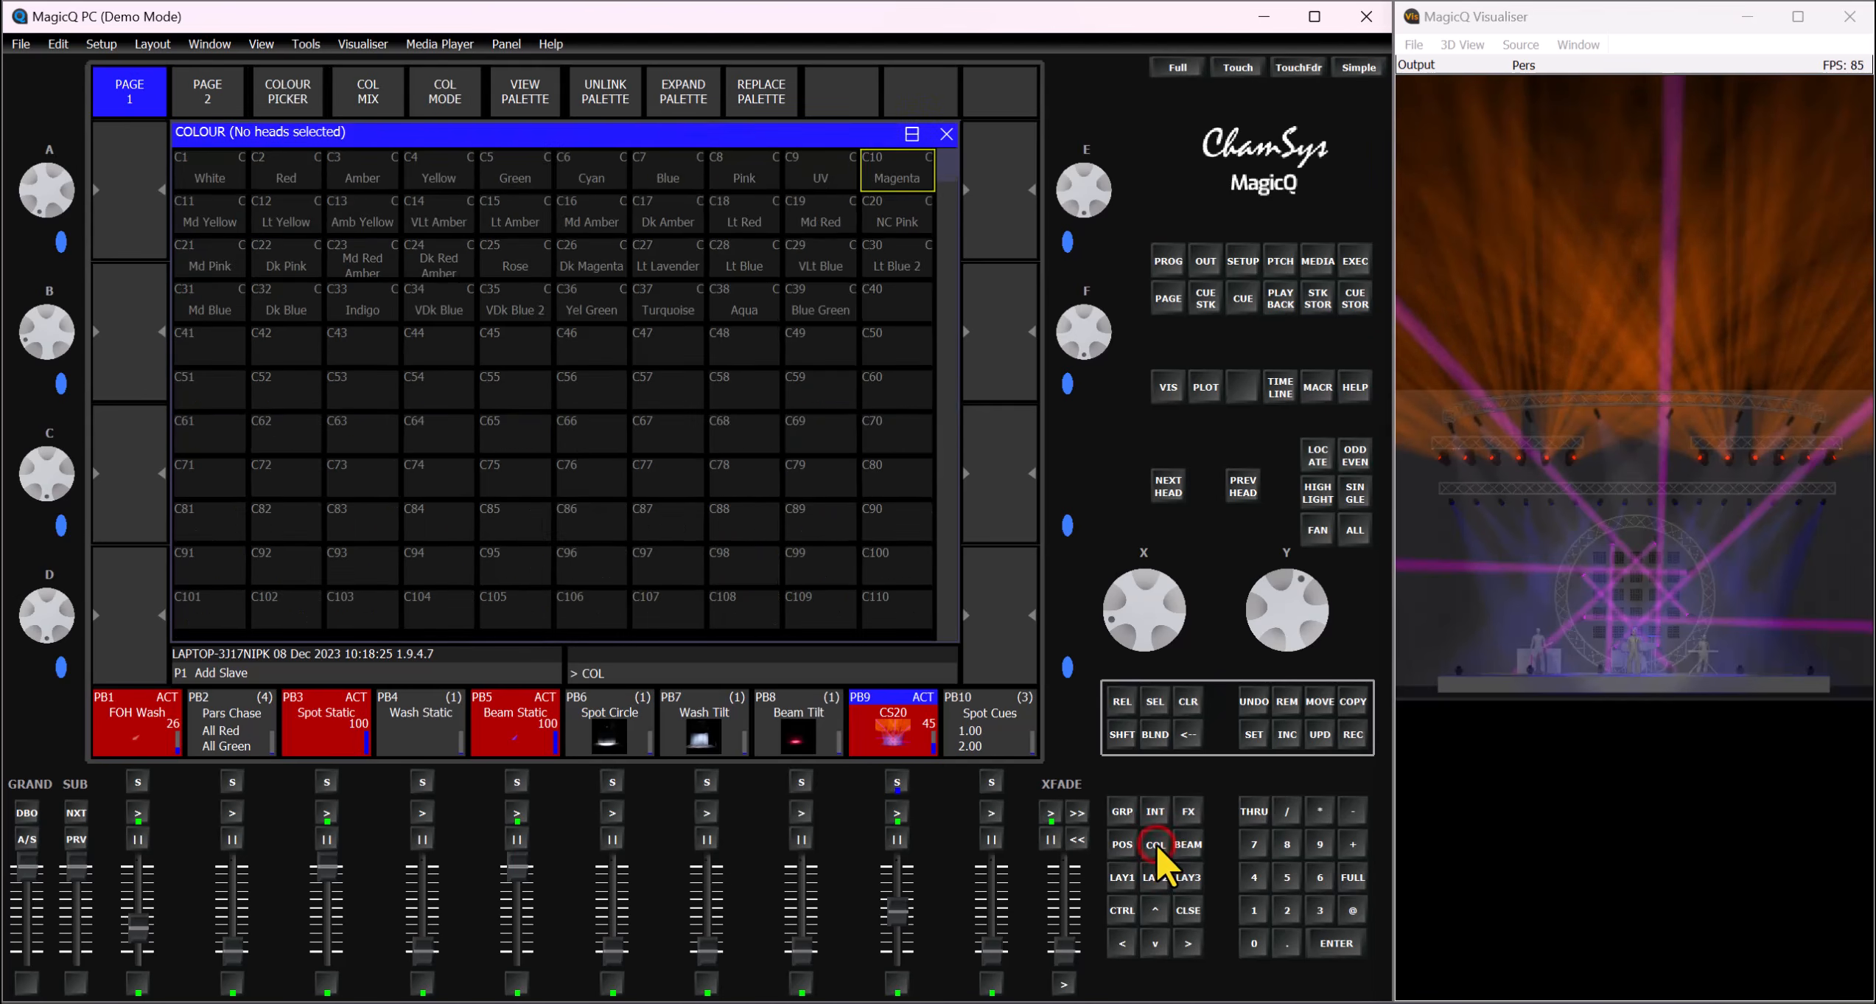
{"action": "key", "text": "ctrl+1"}
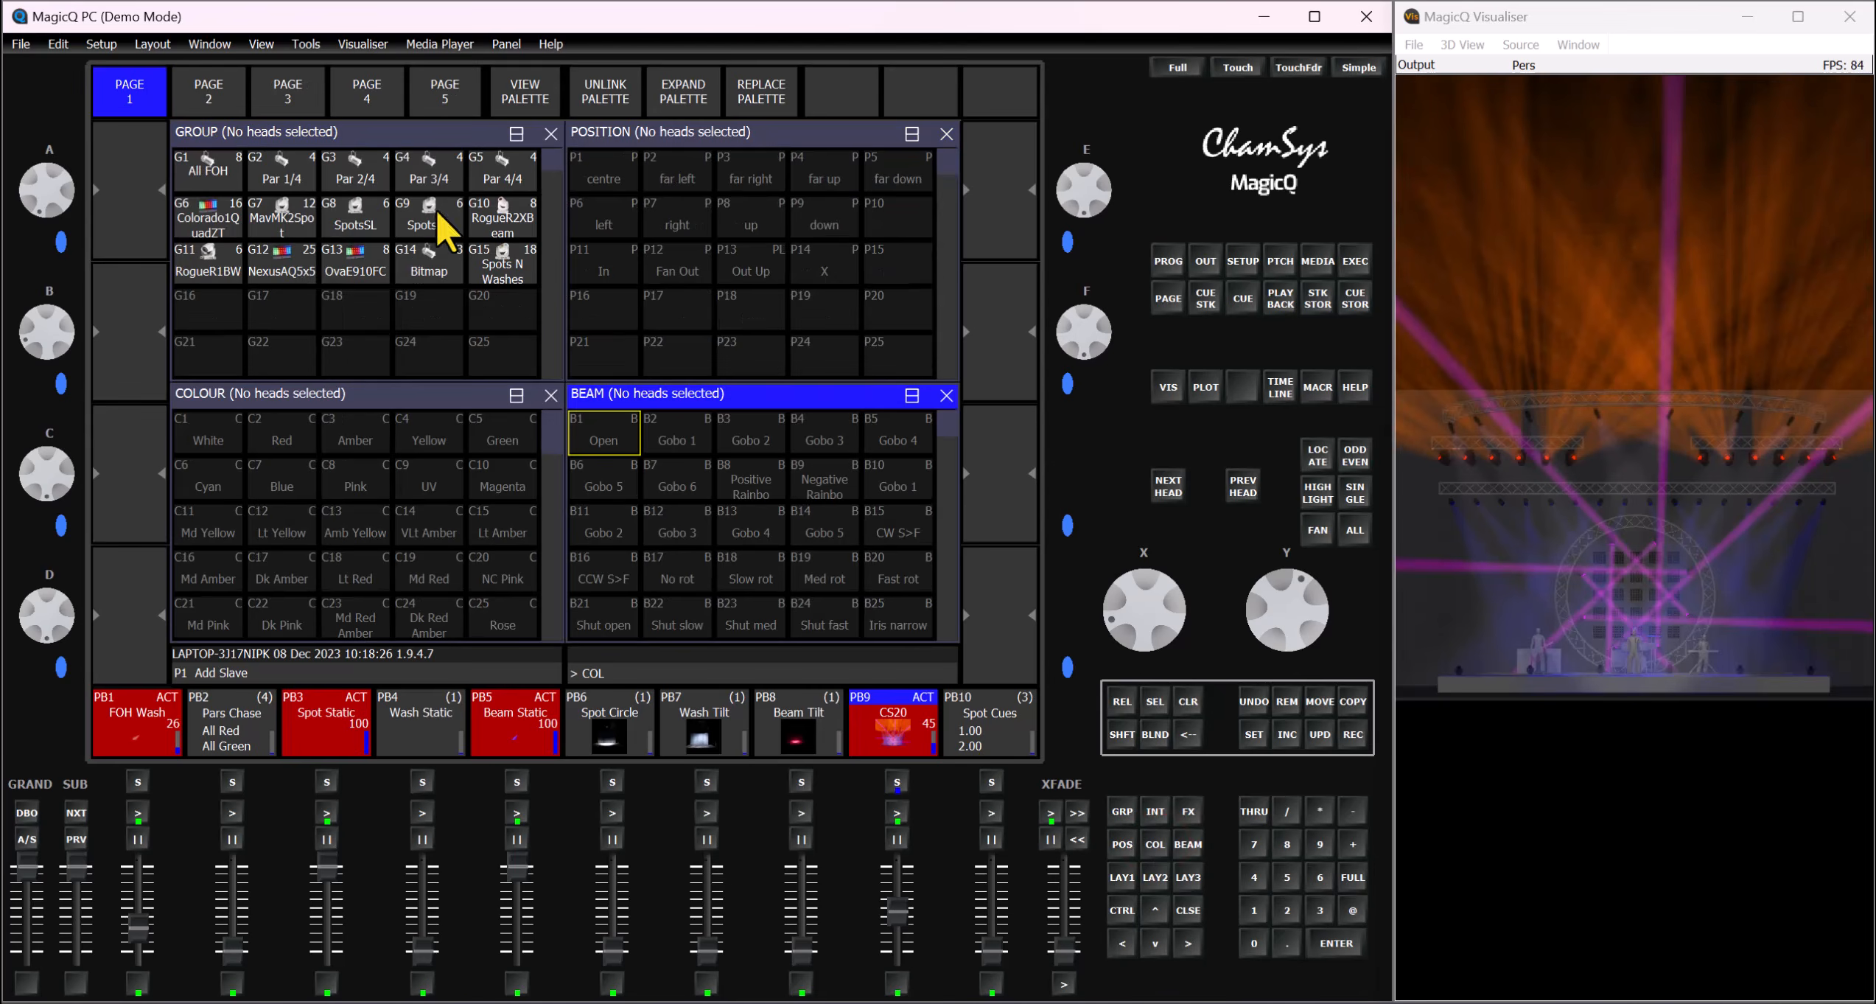
Step: Select the MavMK2Spot group, view the full-size Colour window, and recall the four-window layout
{"action": "left_click", "coordinate": [282, 215]}
{"action": "left_click", "coordinate": [1154, 844]}
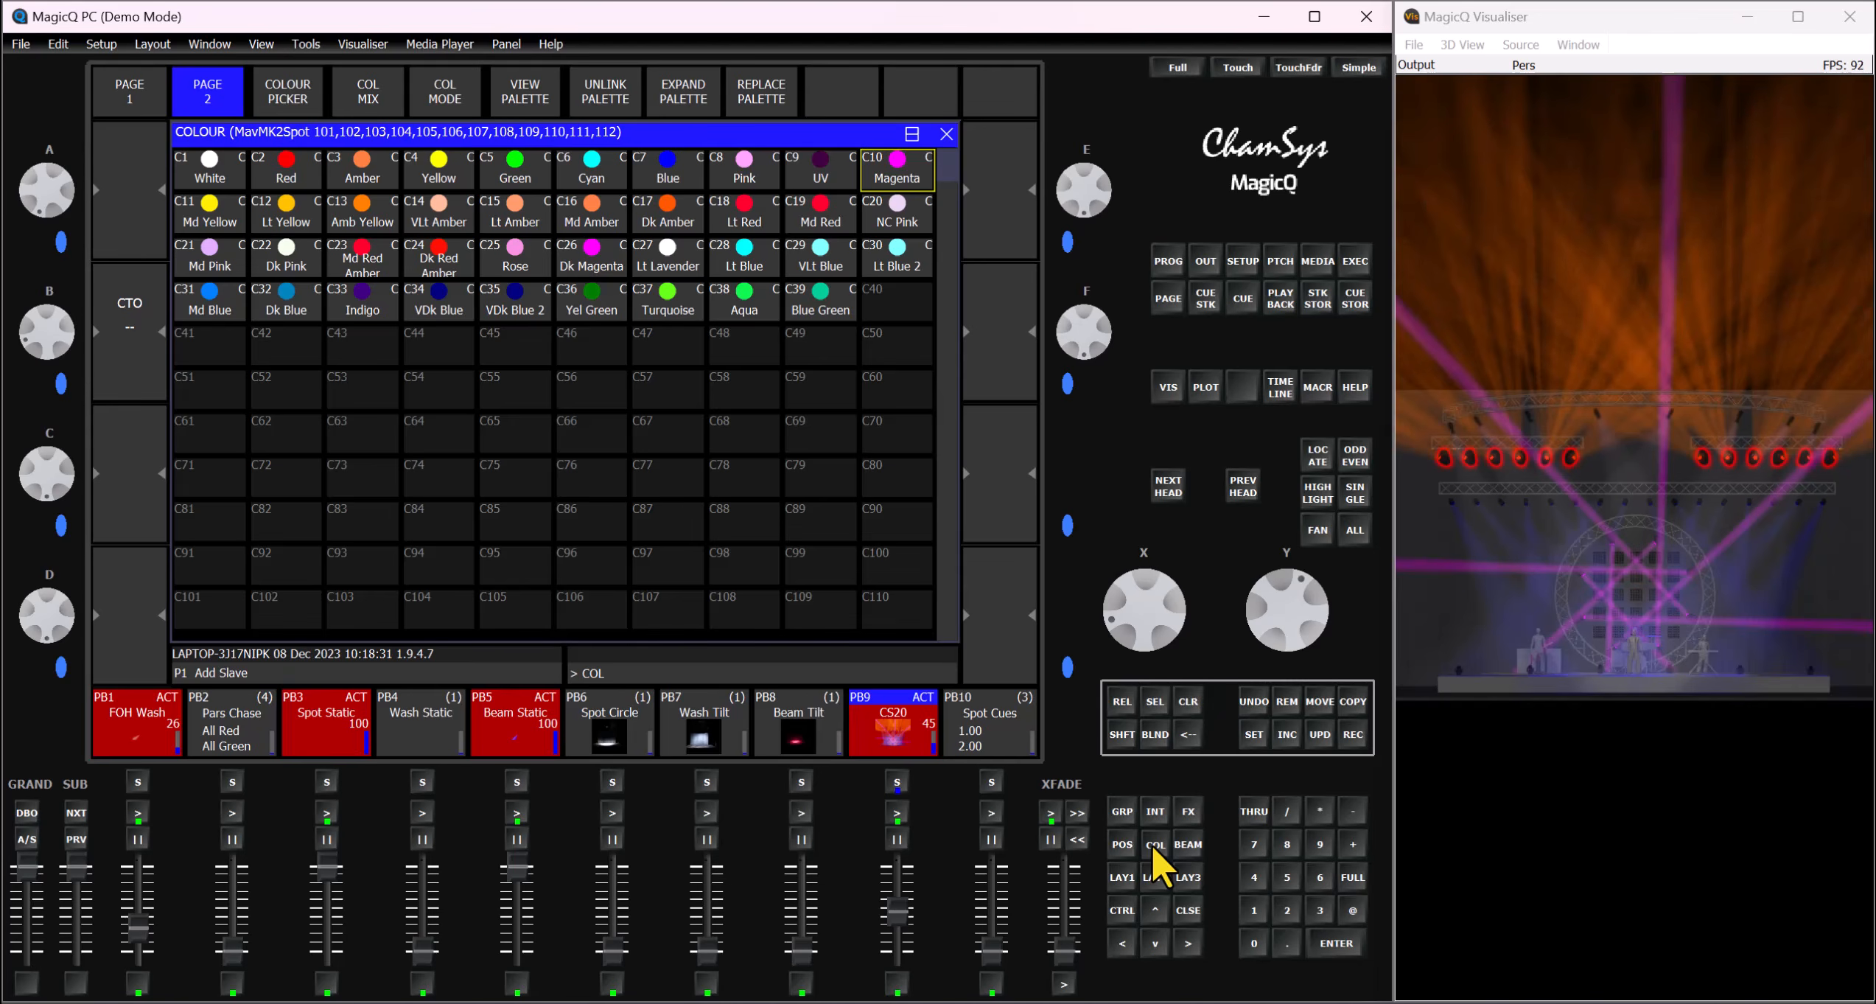
{"action": "left_click", "coordinate": [1154, 846]}
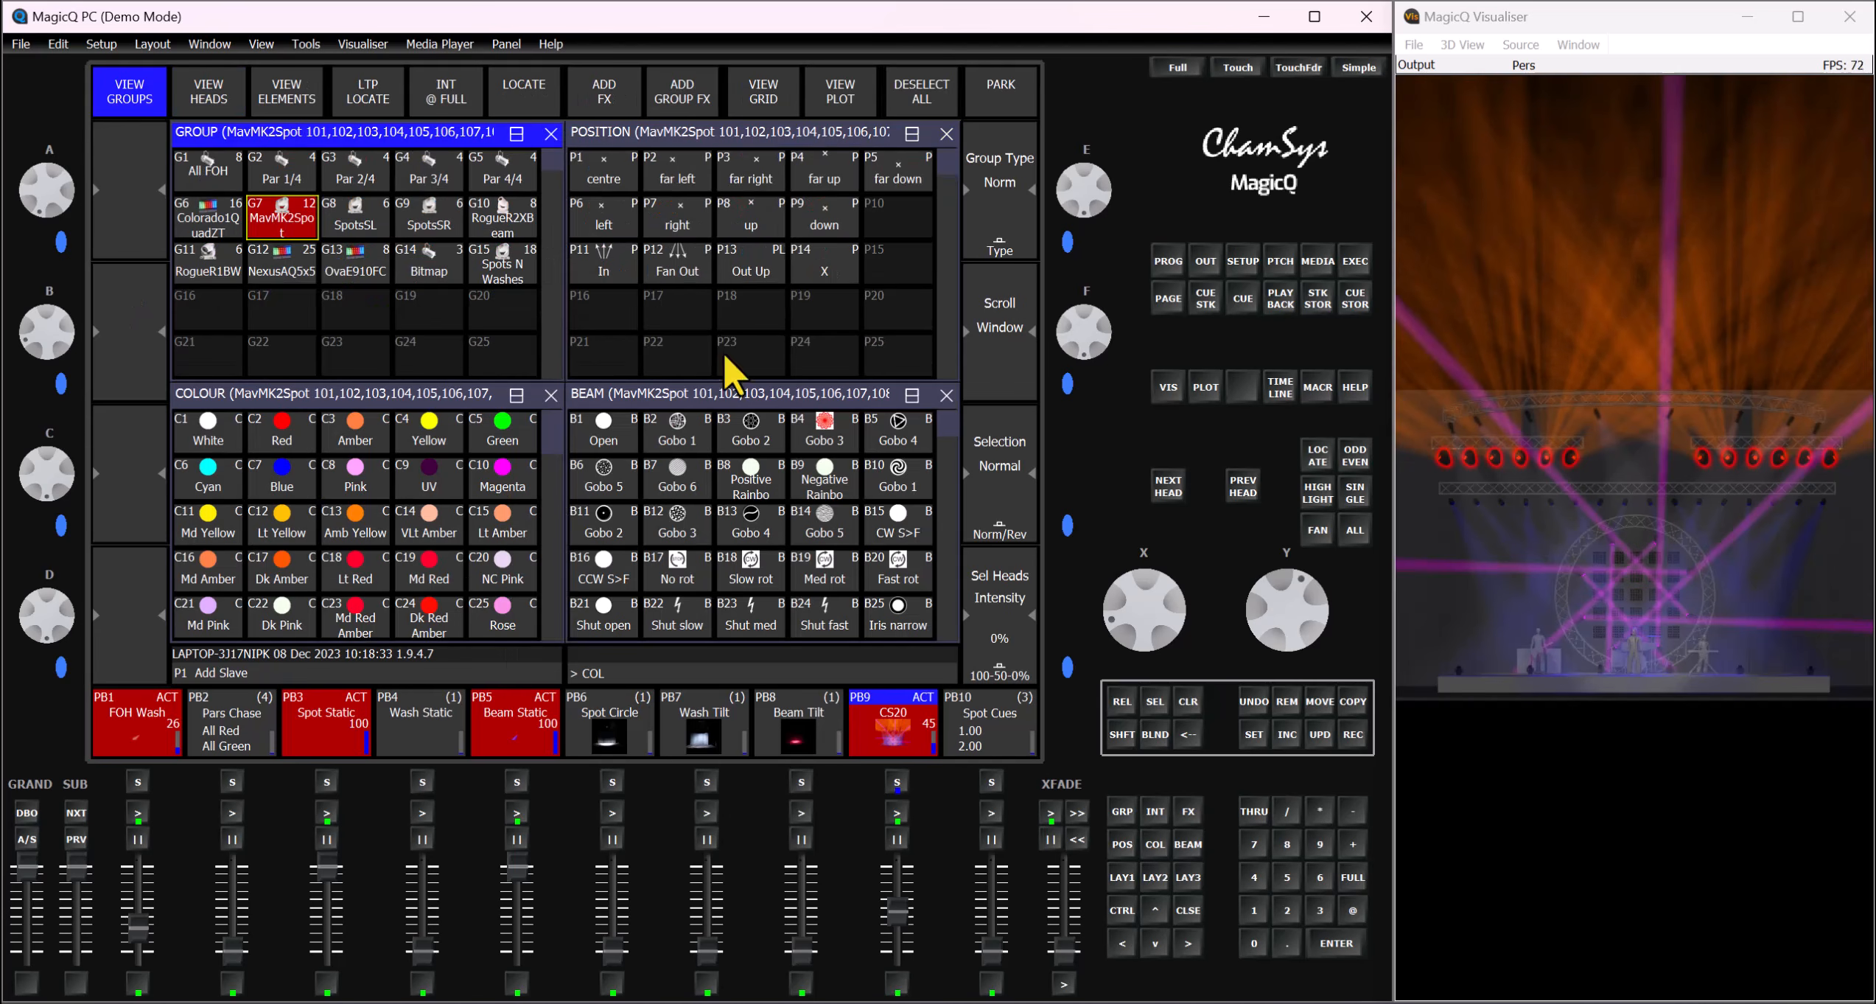
Step: Apply the X position palette (P14) to the MavMK2Spot heads and rename the palette as xxx
{"action": "left_click", "coordinate": [822, 270]}
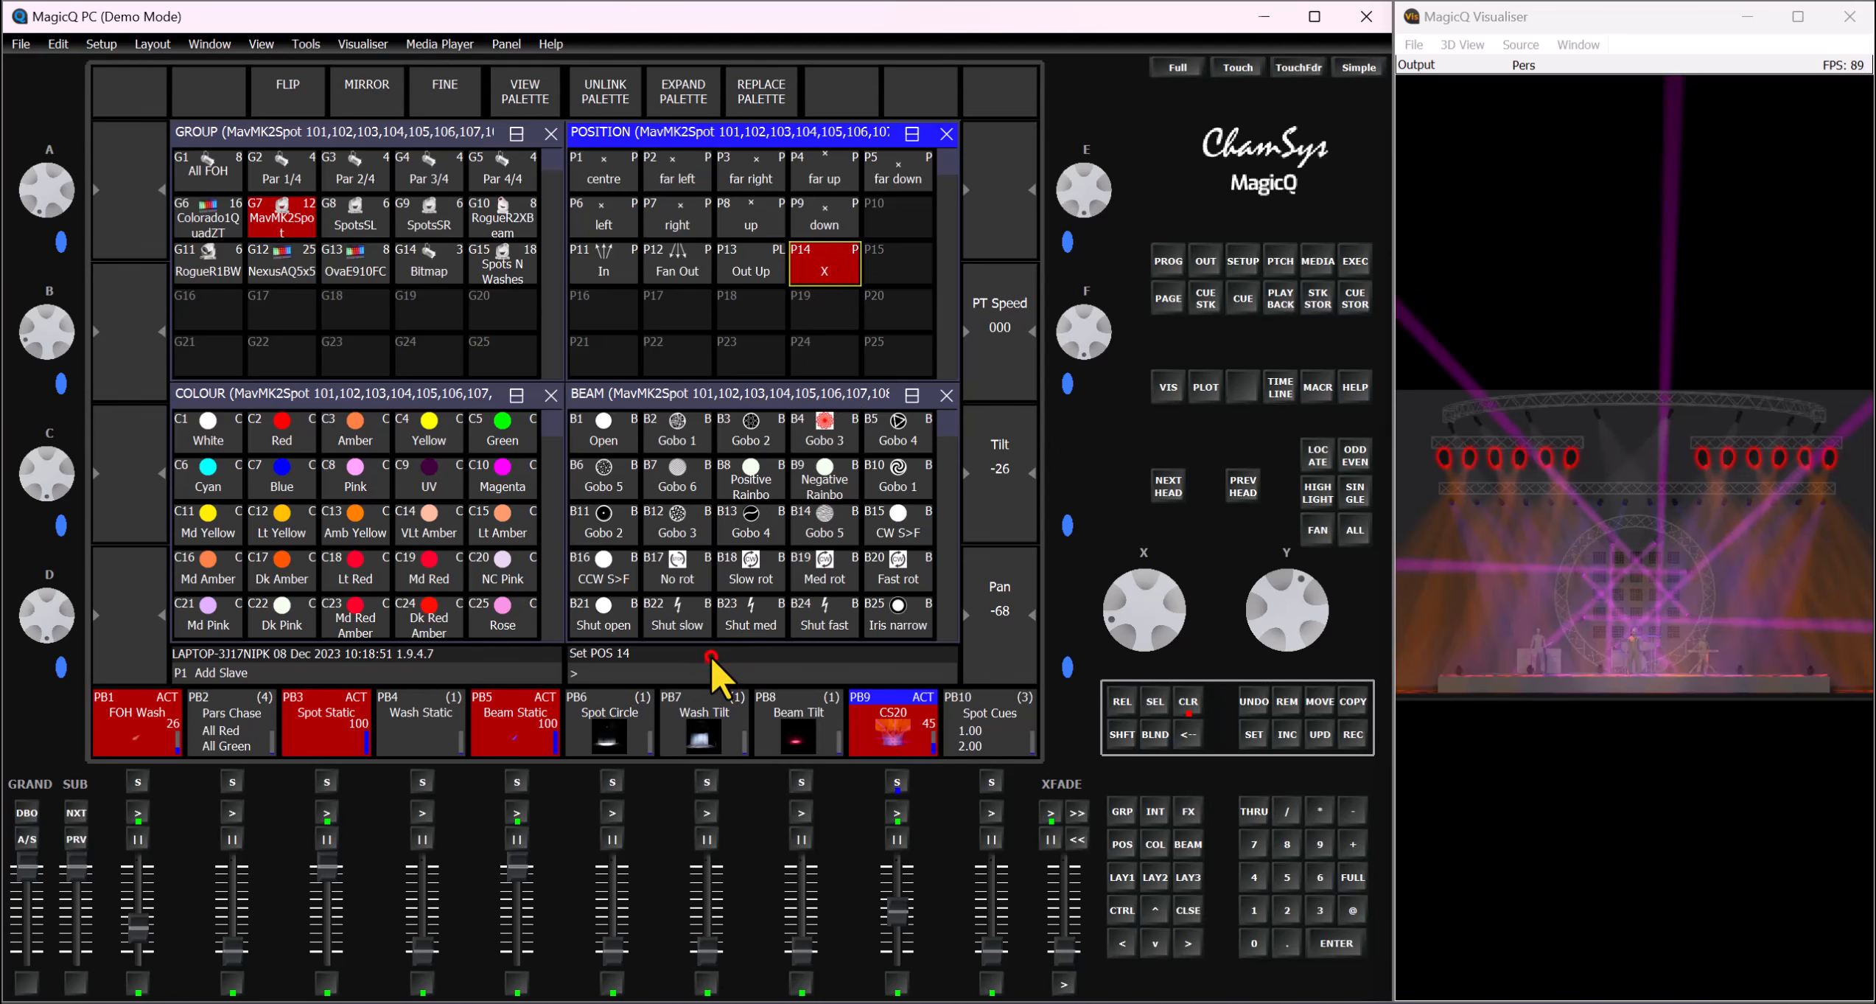
{"action": "key", "text": "Return"}
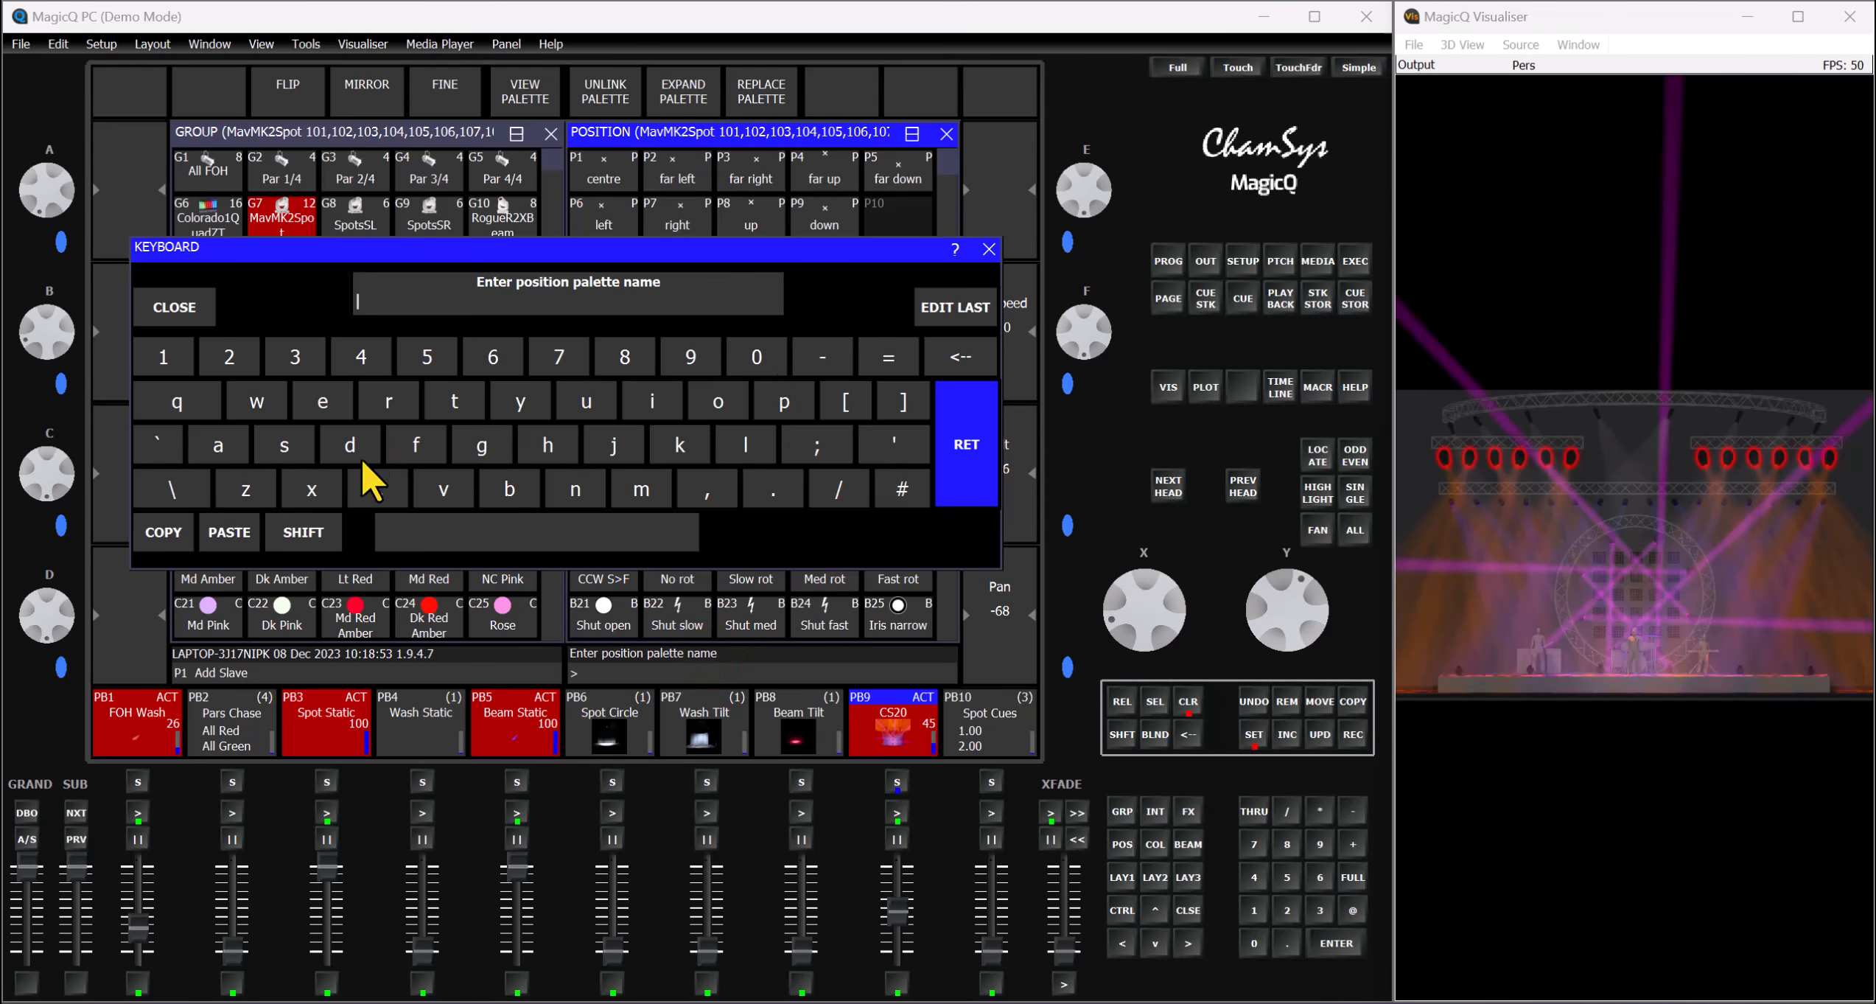
{"action": "left_click", "coordinate": [315, 487]}
{"action": "left_click", "coordinate": [315, 486]}
{"action": "left_click", "coordinate": [315, 487]}
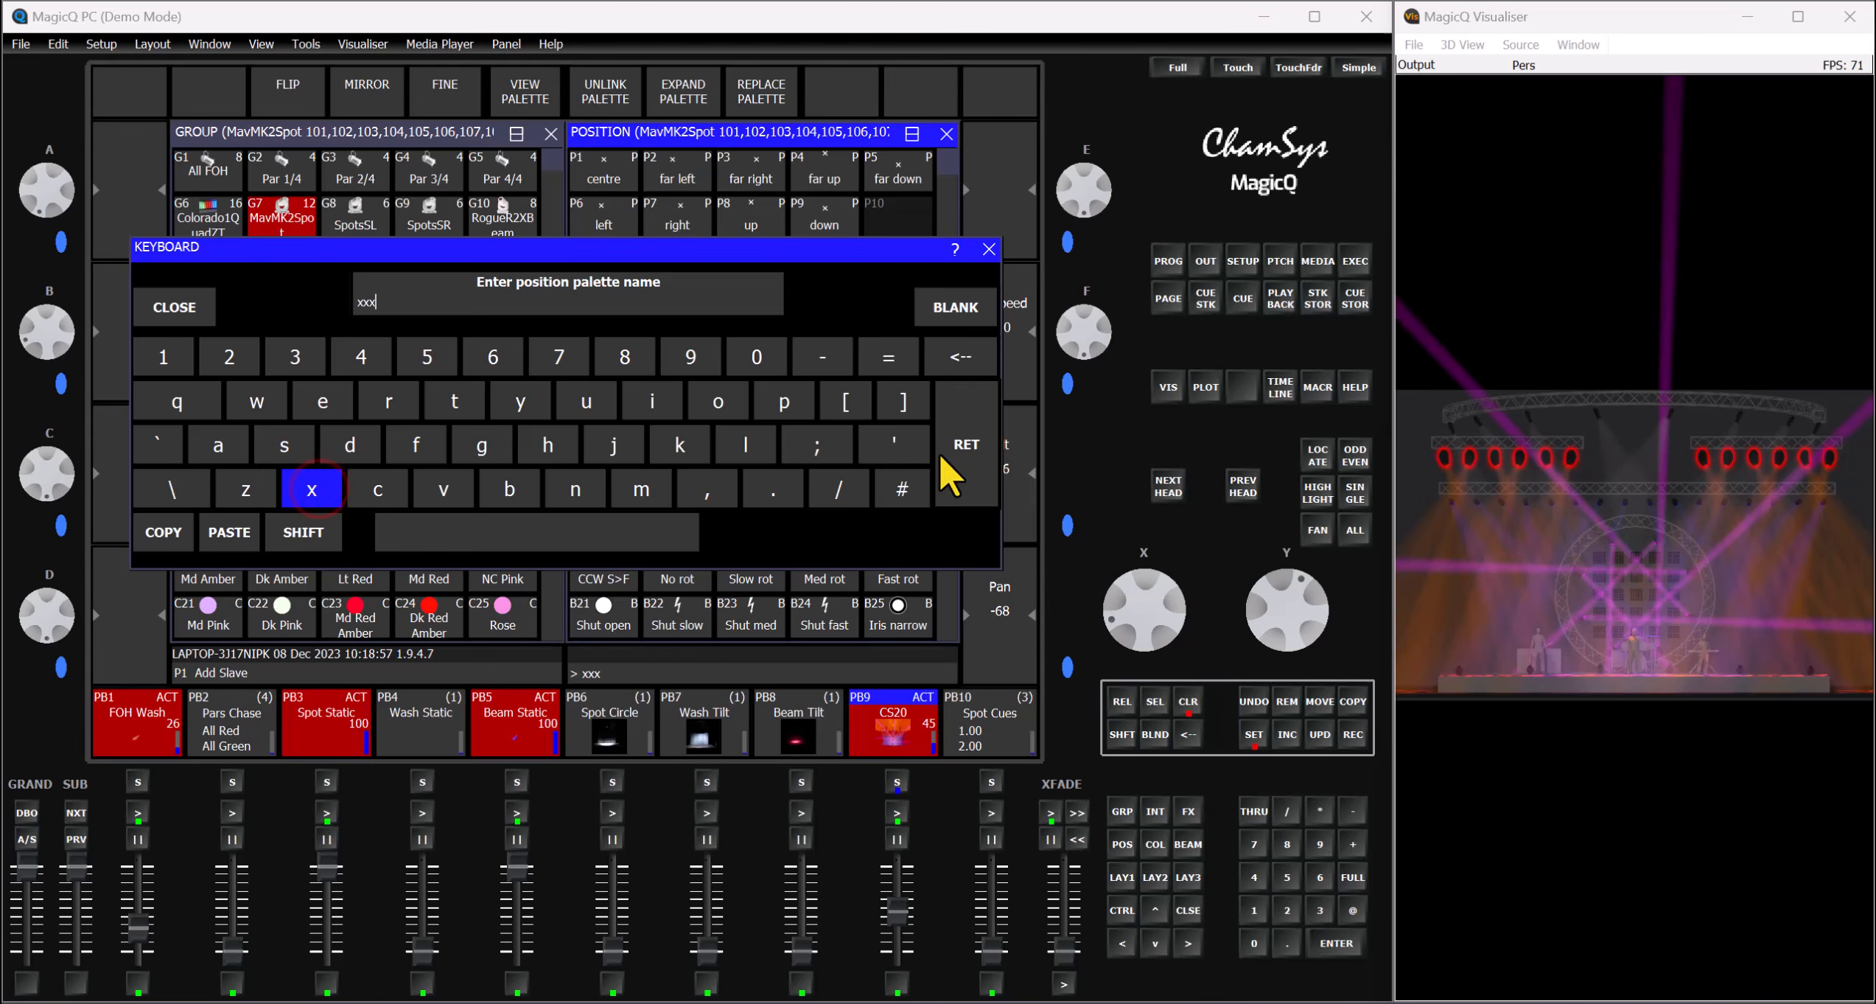
{"action": "left_click", "coordinate": [967, 444]}
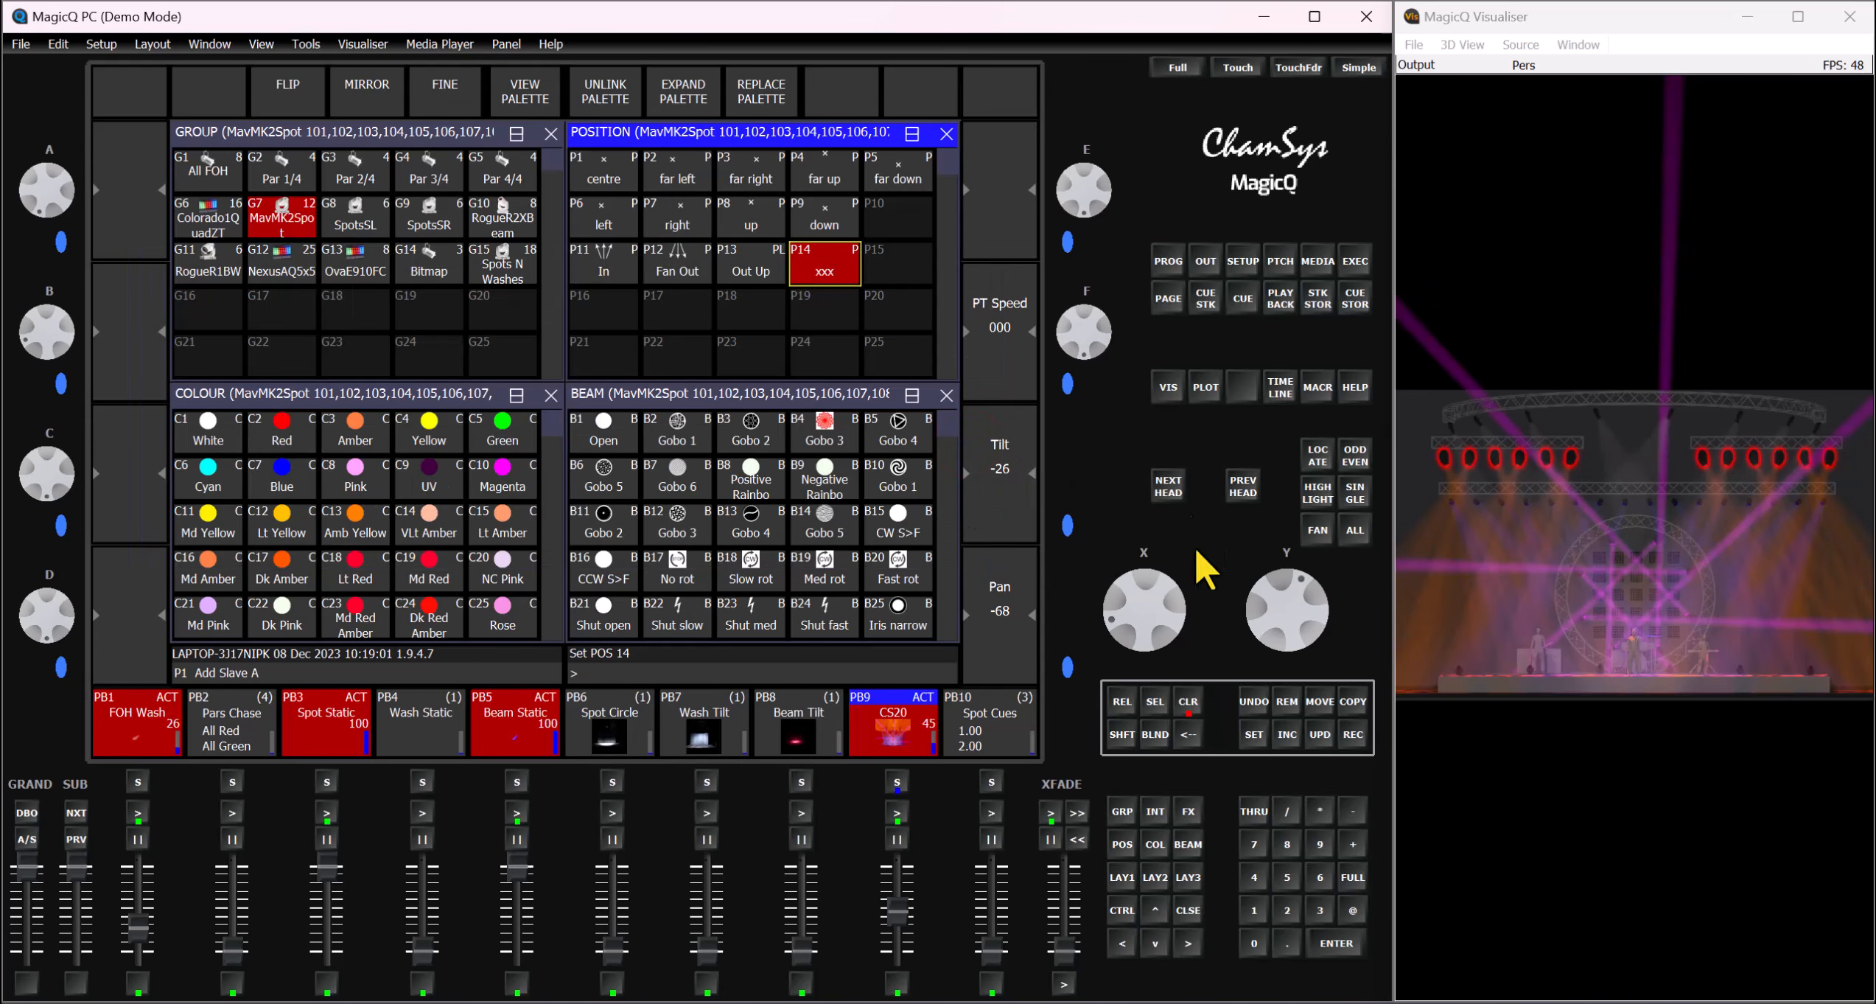
Step: Rename position palette P14 as x using the on-screen keyboard
{"action": "left_click", "coordinate": [1258, 734]}
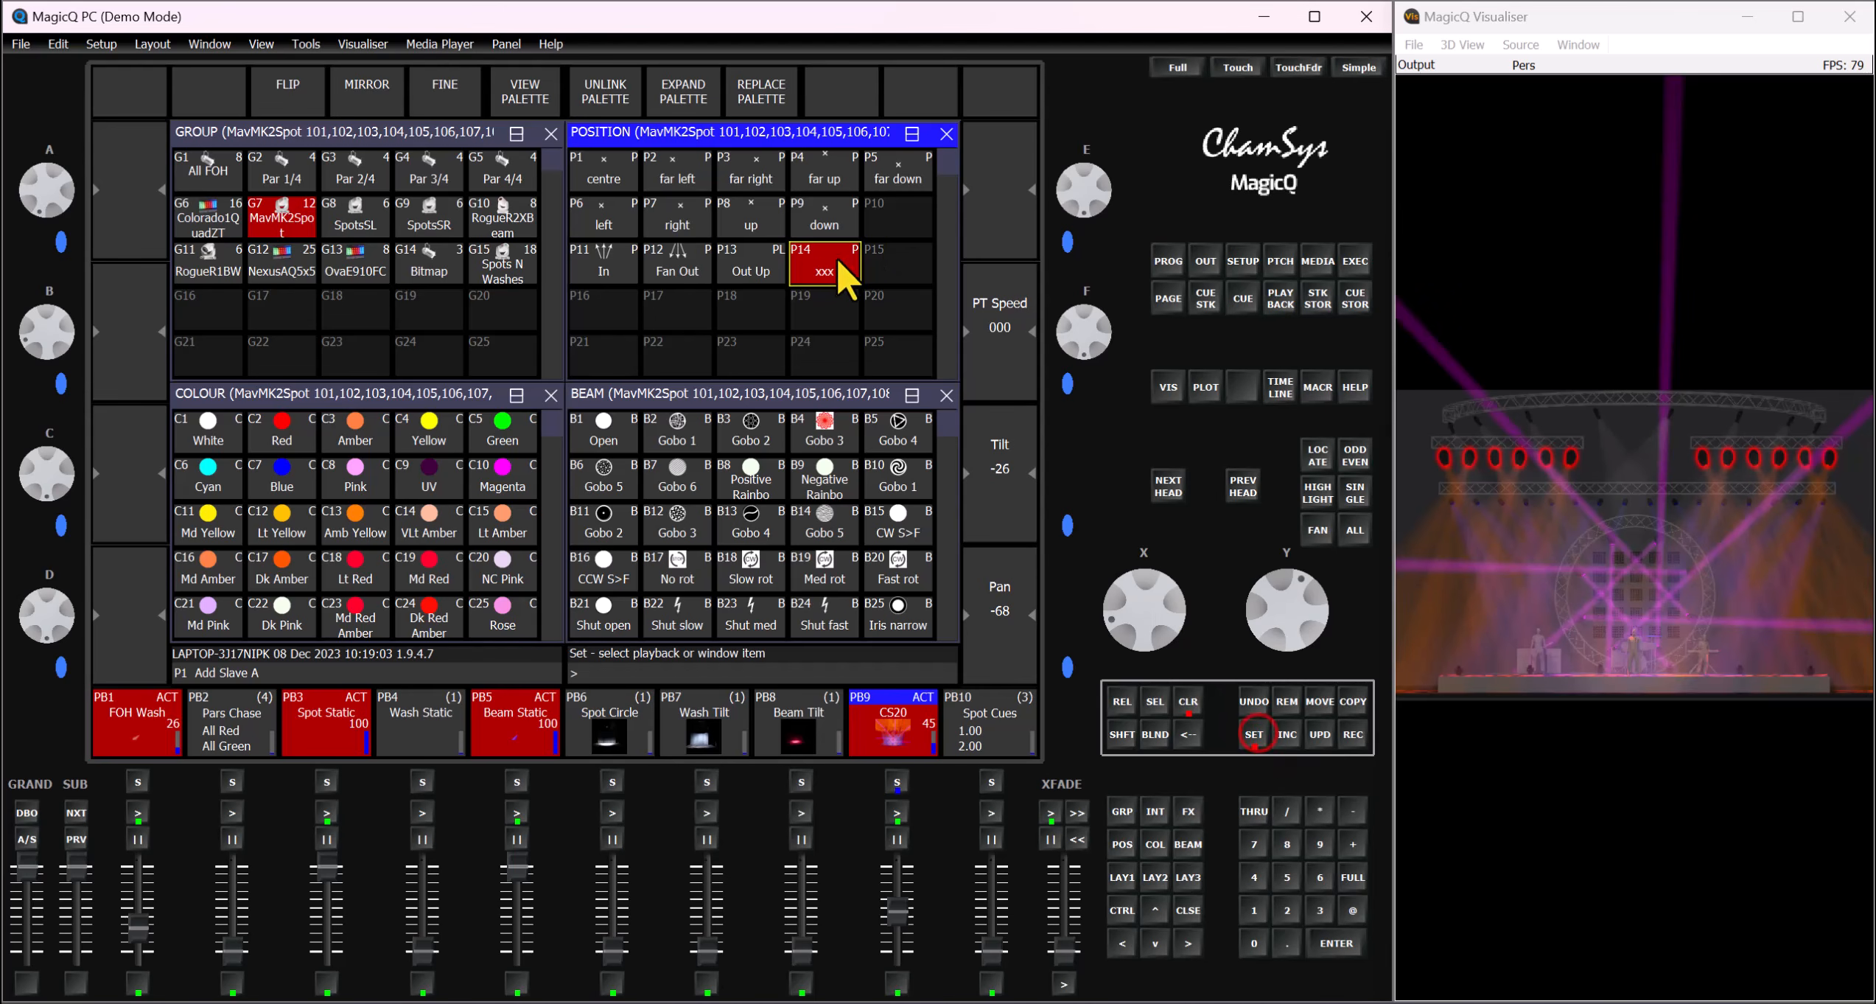
{"action": "left_click", "coordinate": [828, 266]}
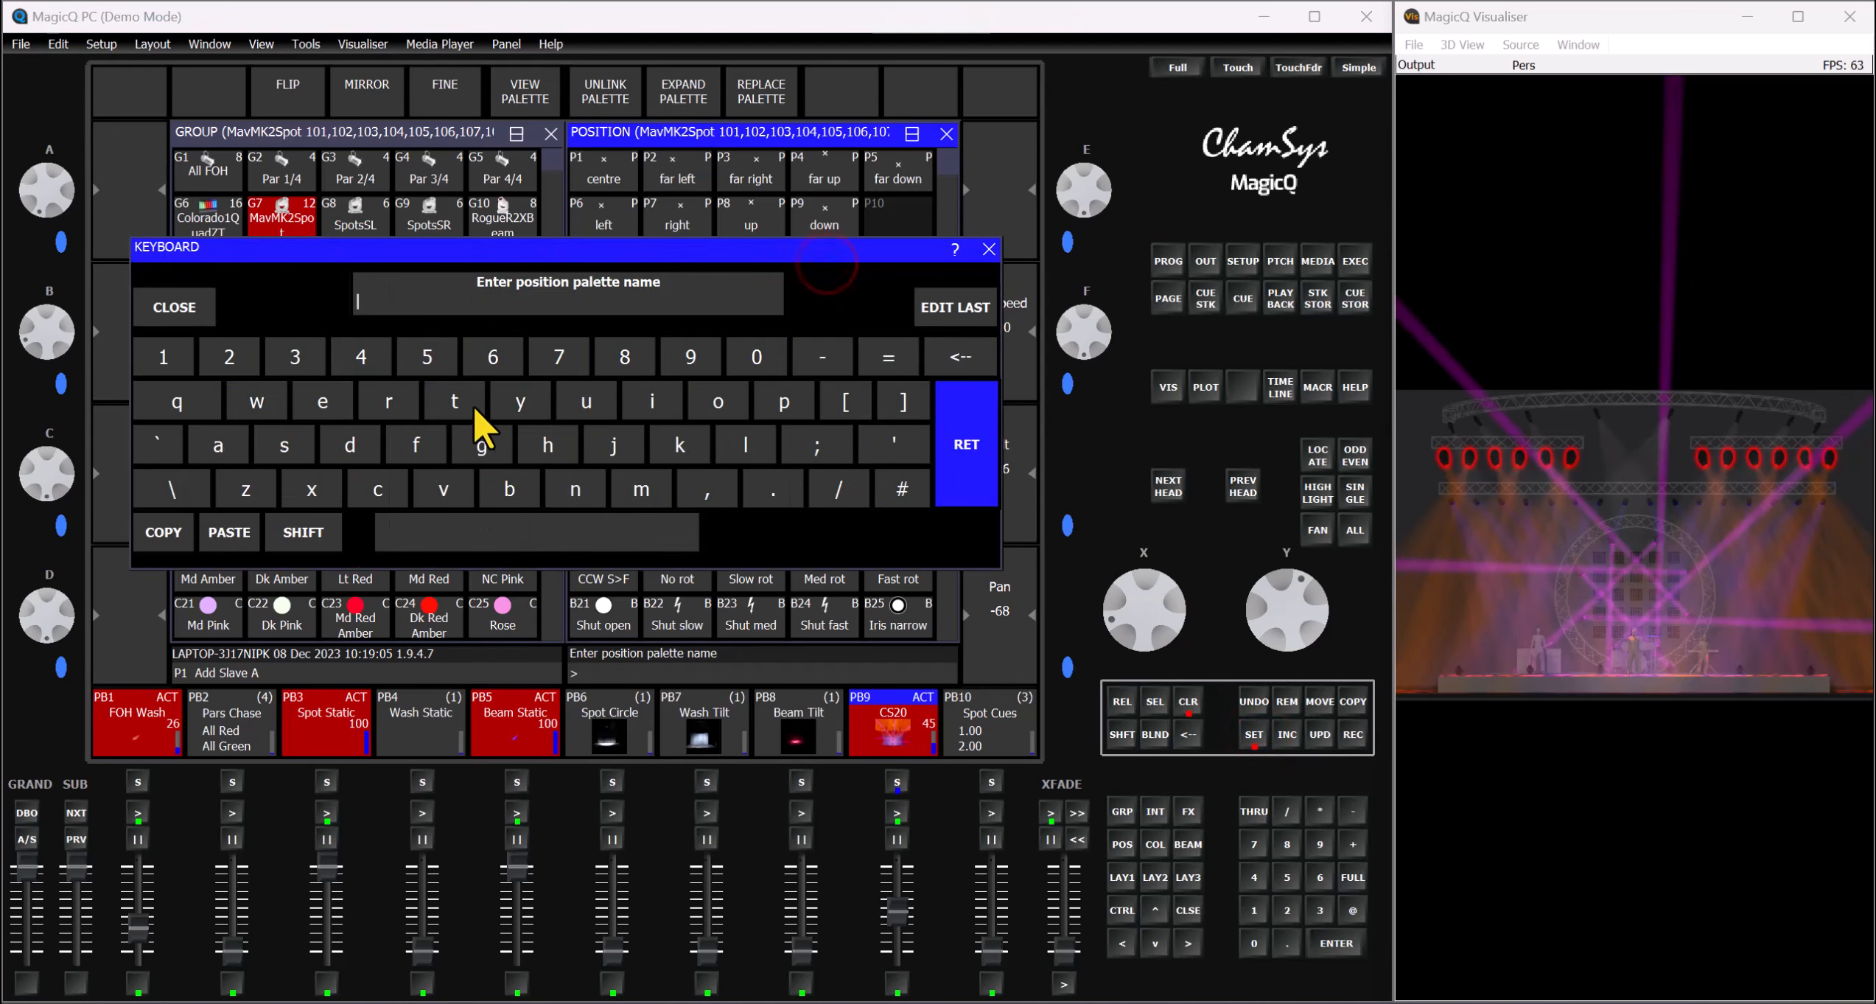
{"action": "left_click", "coordinate": [312, 489]}
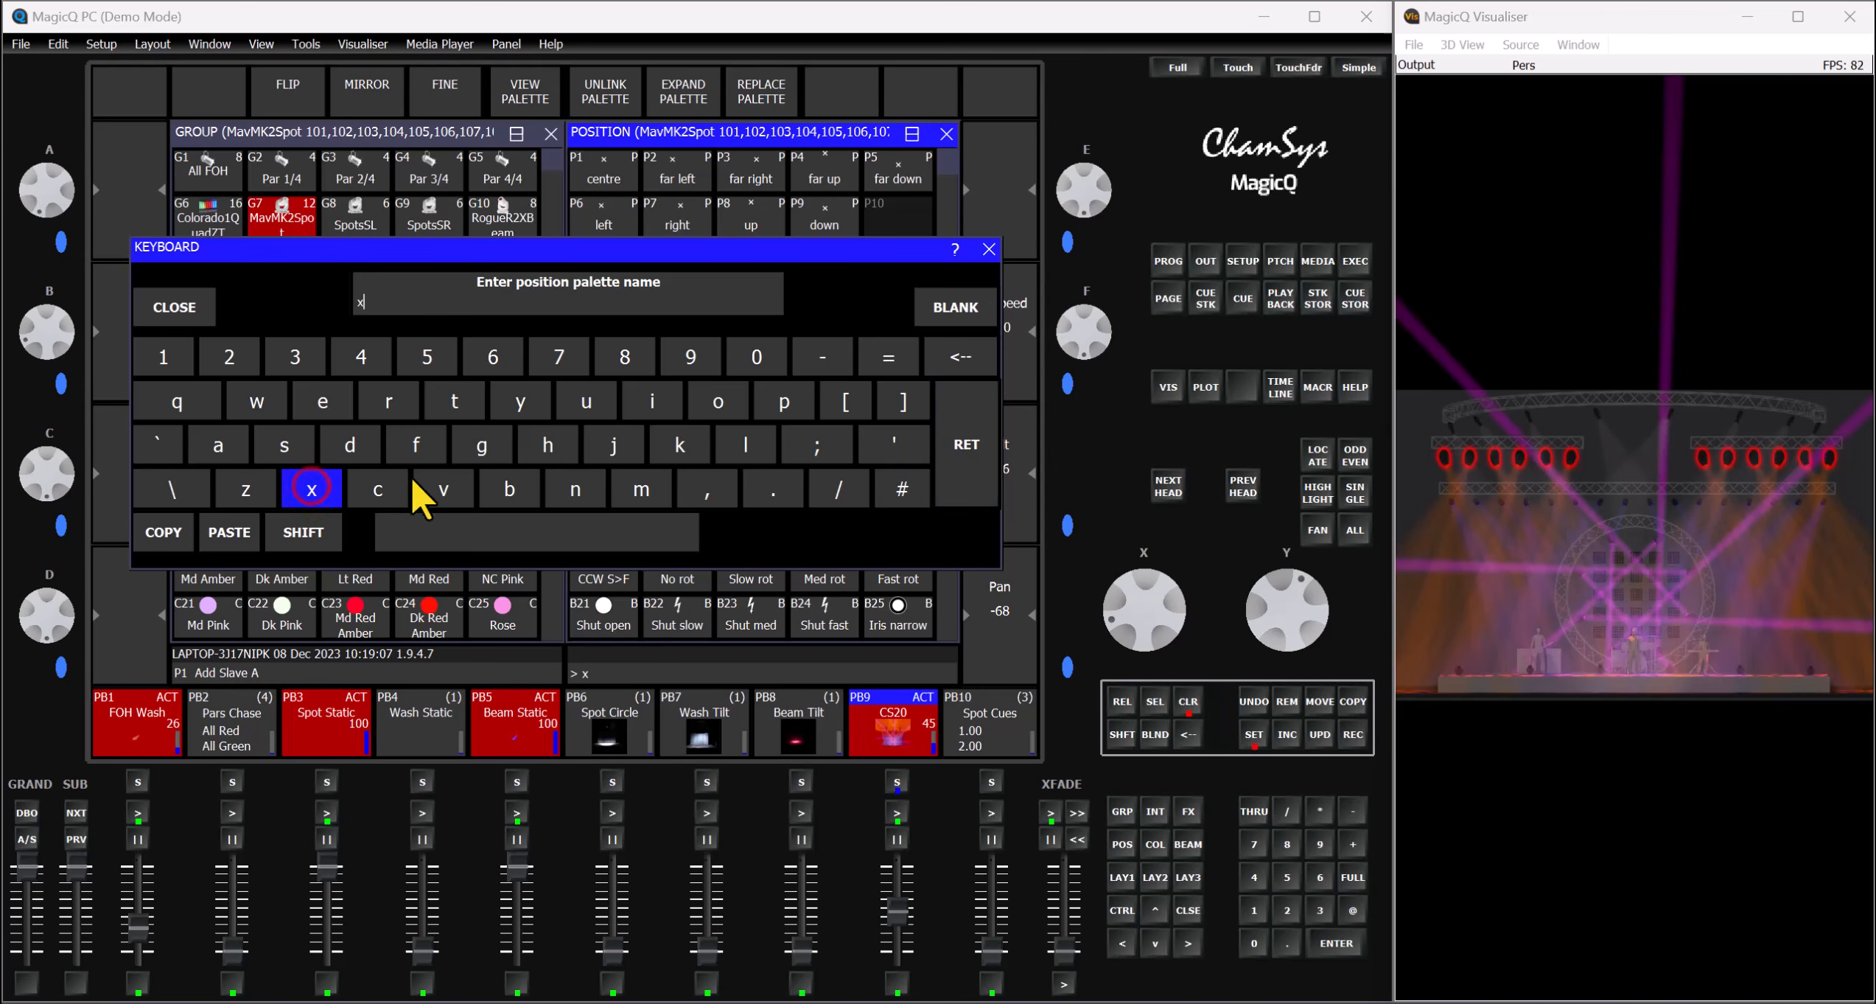
{"action": "left_click", "coordinate": [965, 450]}
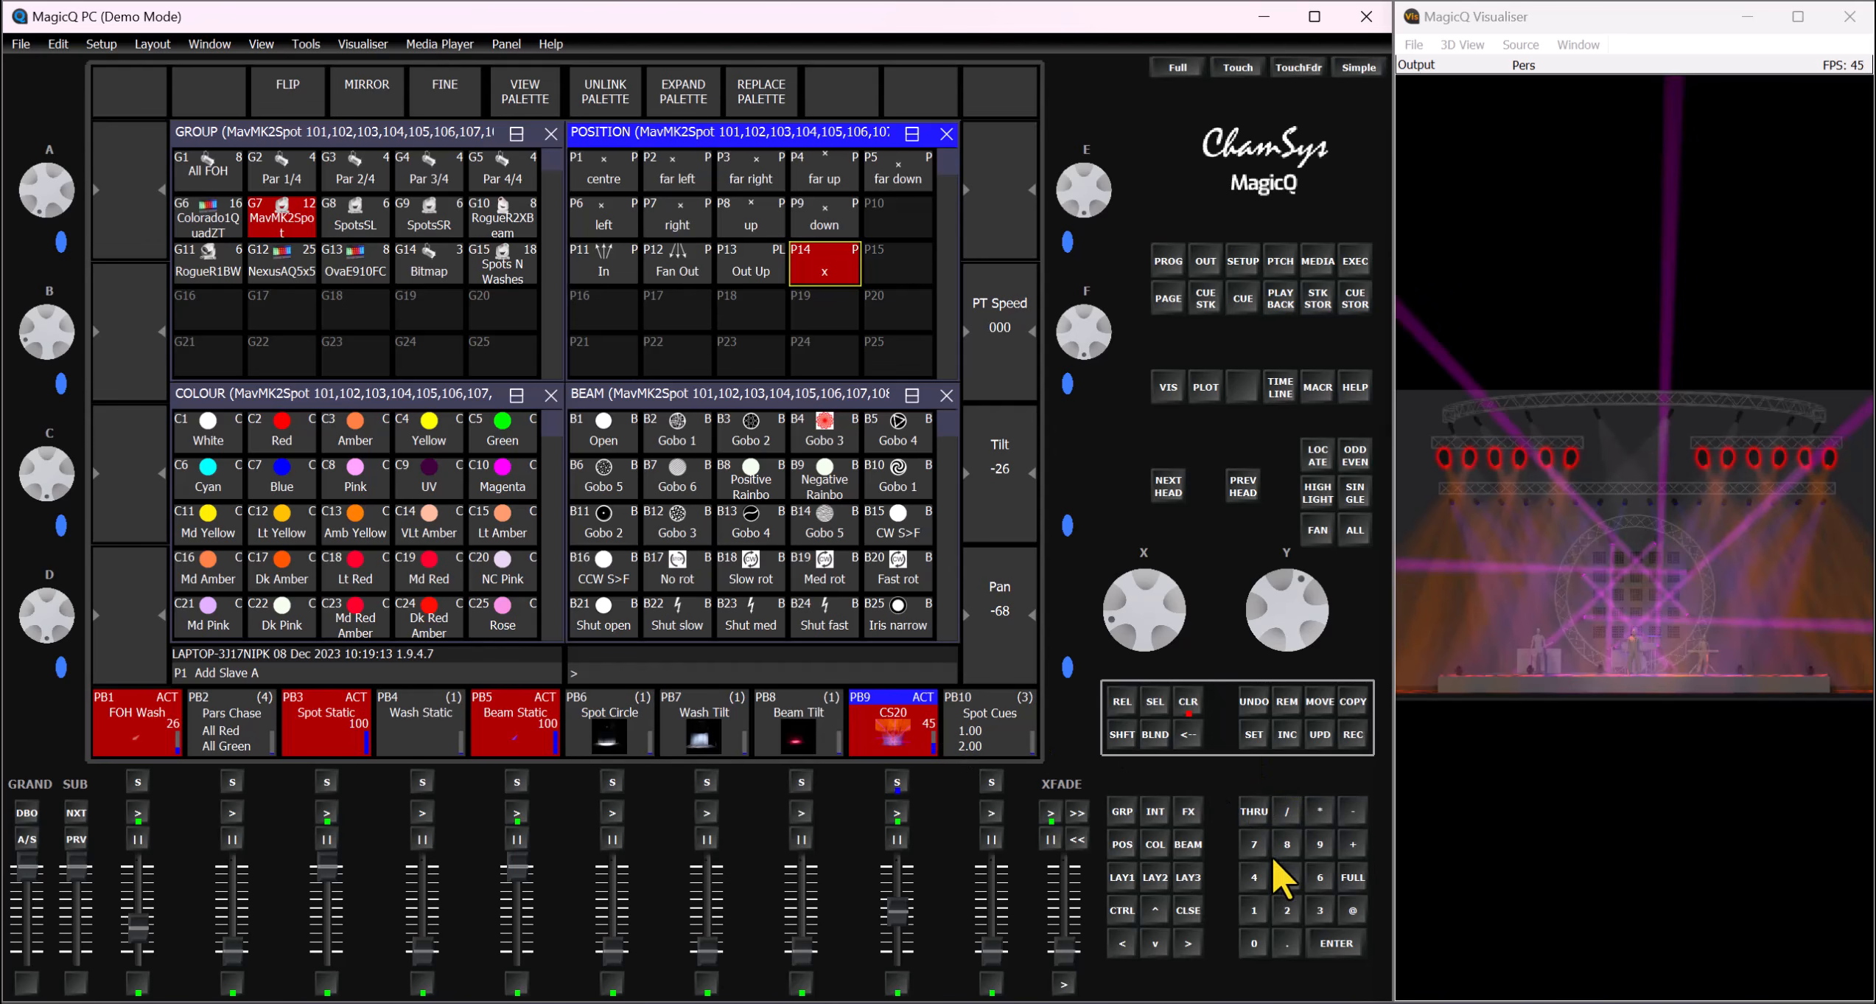
Step: Rename position palette P14 as X and again as XX, entering each name on the command line
{"action": "left_click", "coordinate": [1195, 807]}
{"action": "left_click", "coordinate": [1254, 734]}
{"action": "left_click", "coordinate": [836, 261]}
{"action": "type", "text": "XX"}
{"action": "left_click", "coordinate": [1255, 734]}
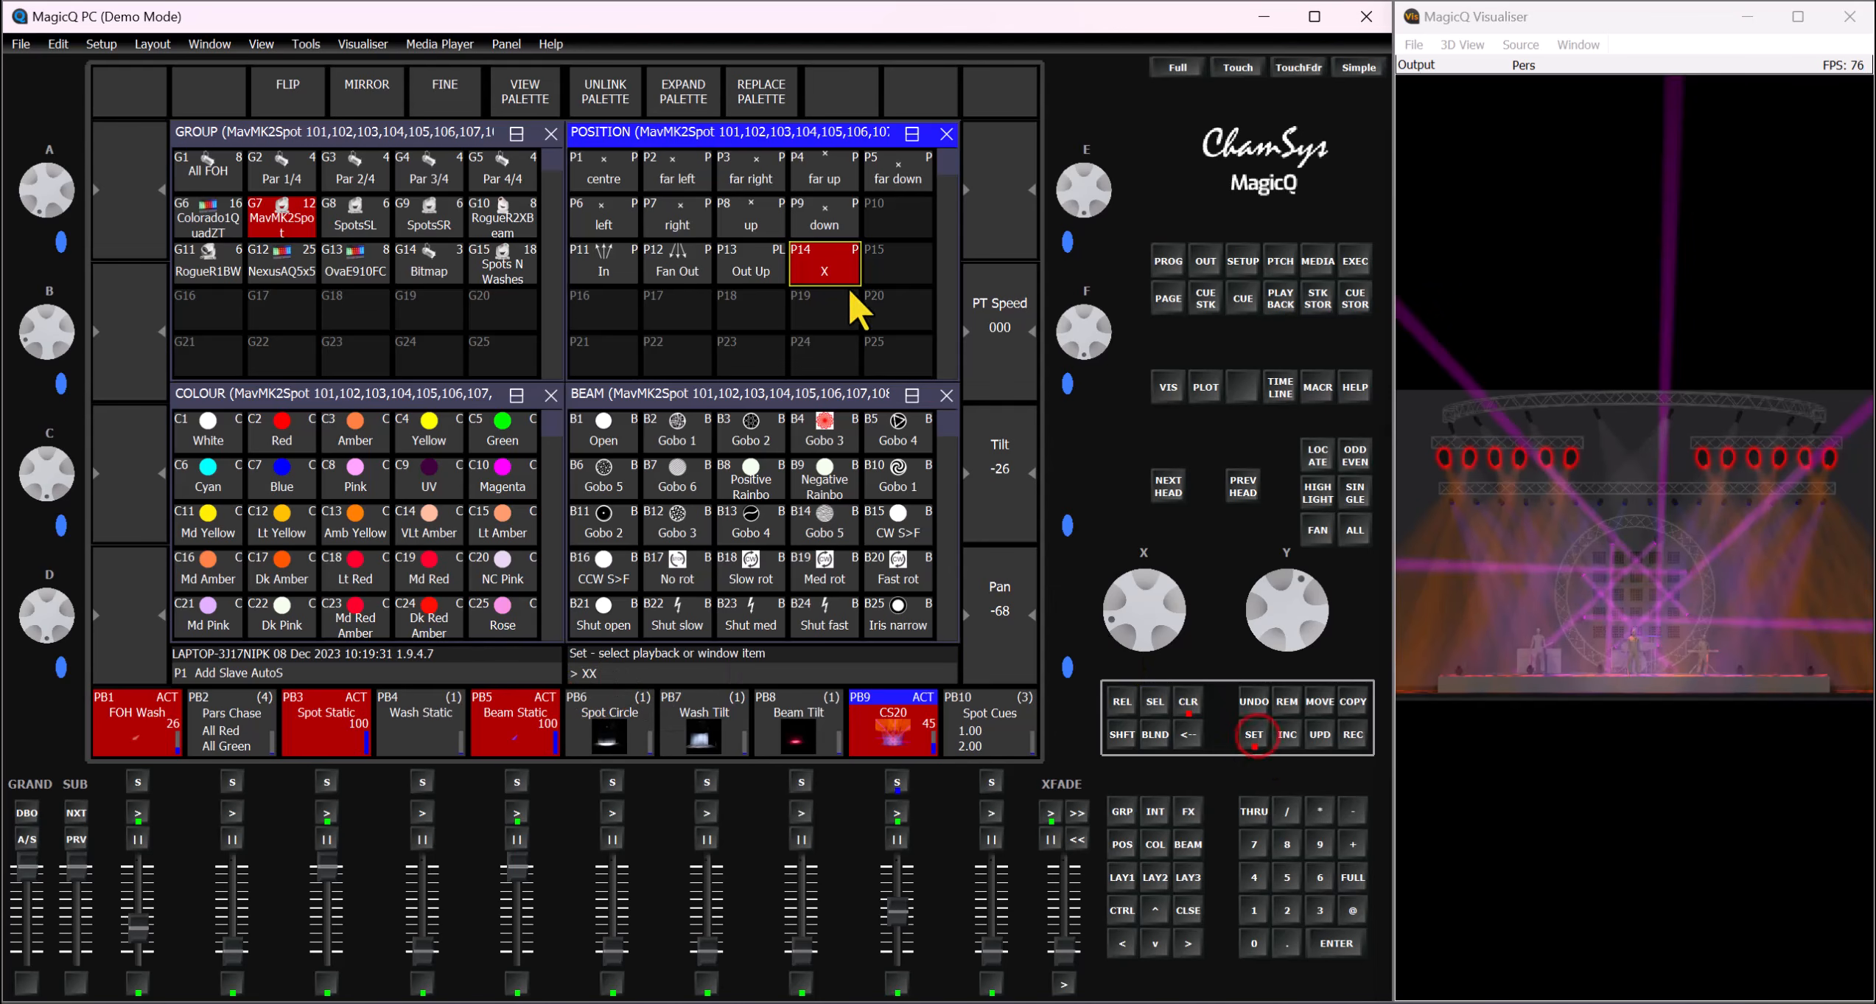
{"action": "left_click", "coordinate": [840, 267]}
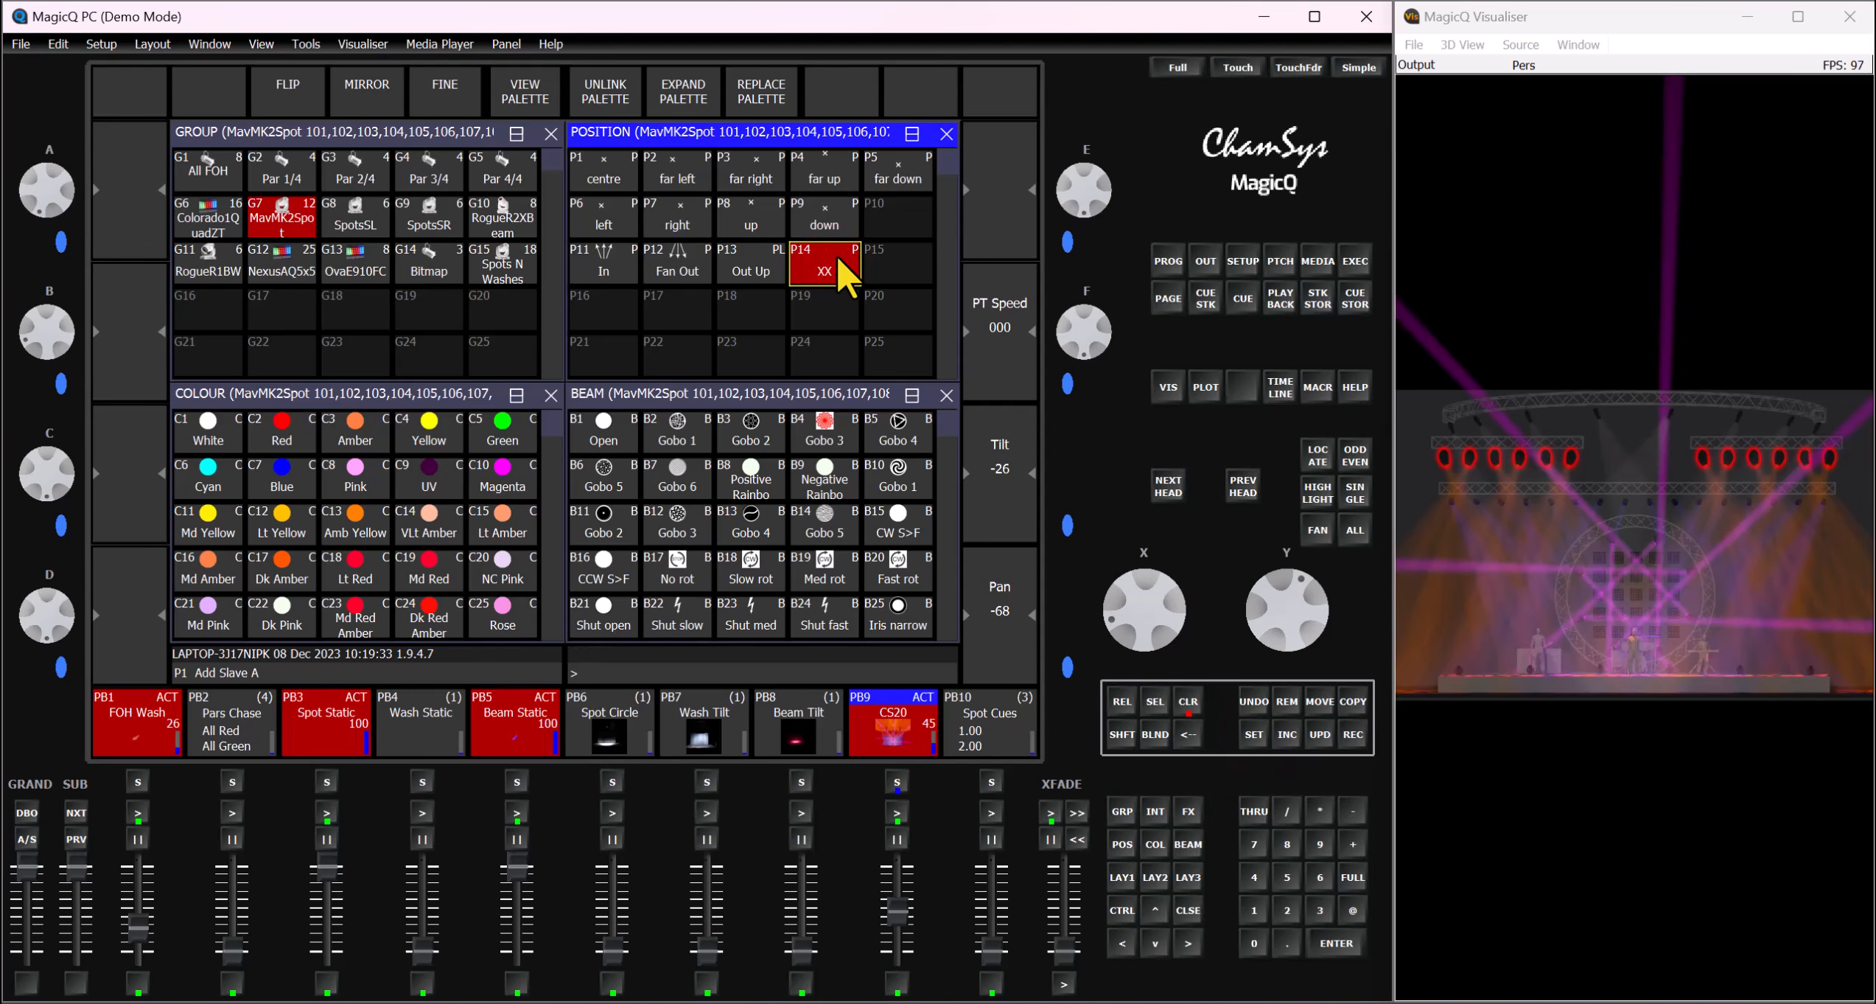
Step: Clear the programmer, make the Beam window active, and switch the active window to Position
{"action": "left_click", "coordinate": [1191, 706]}
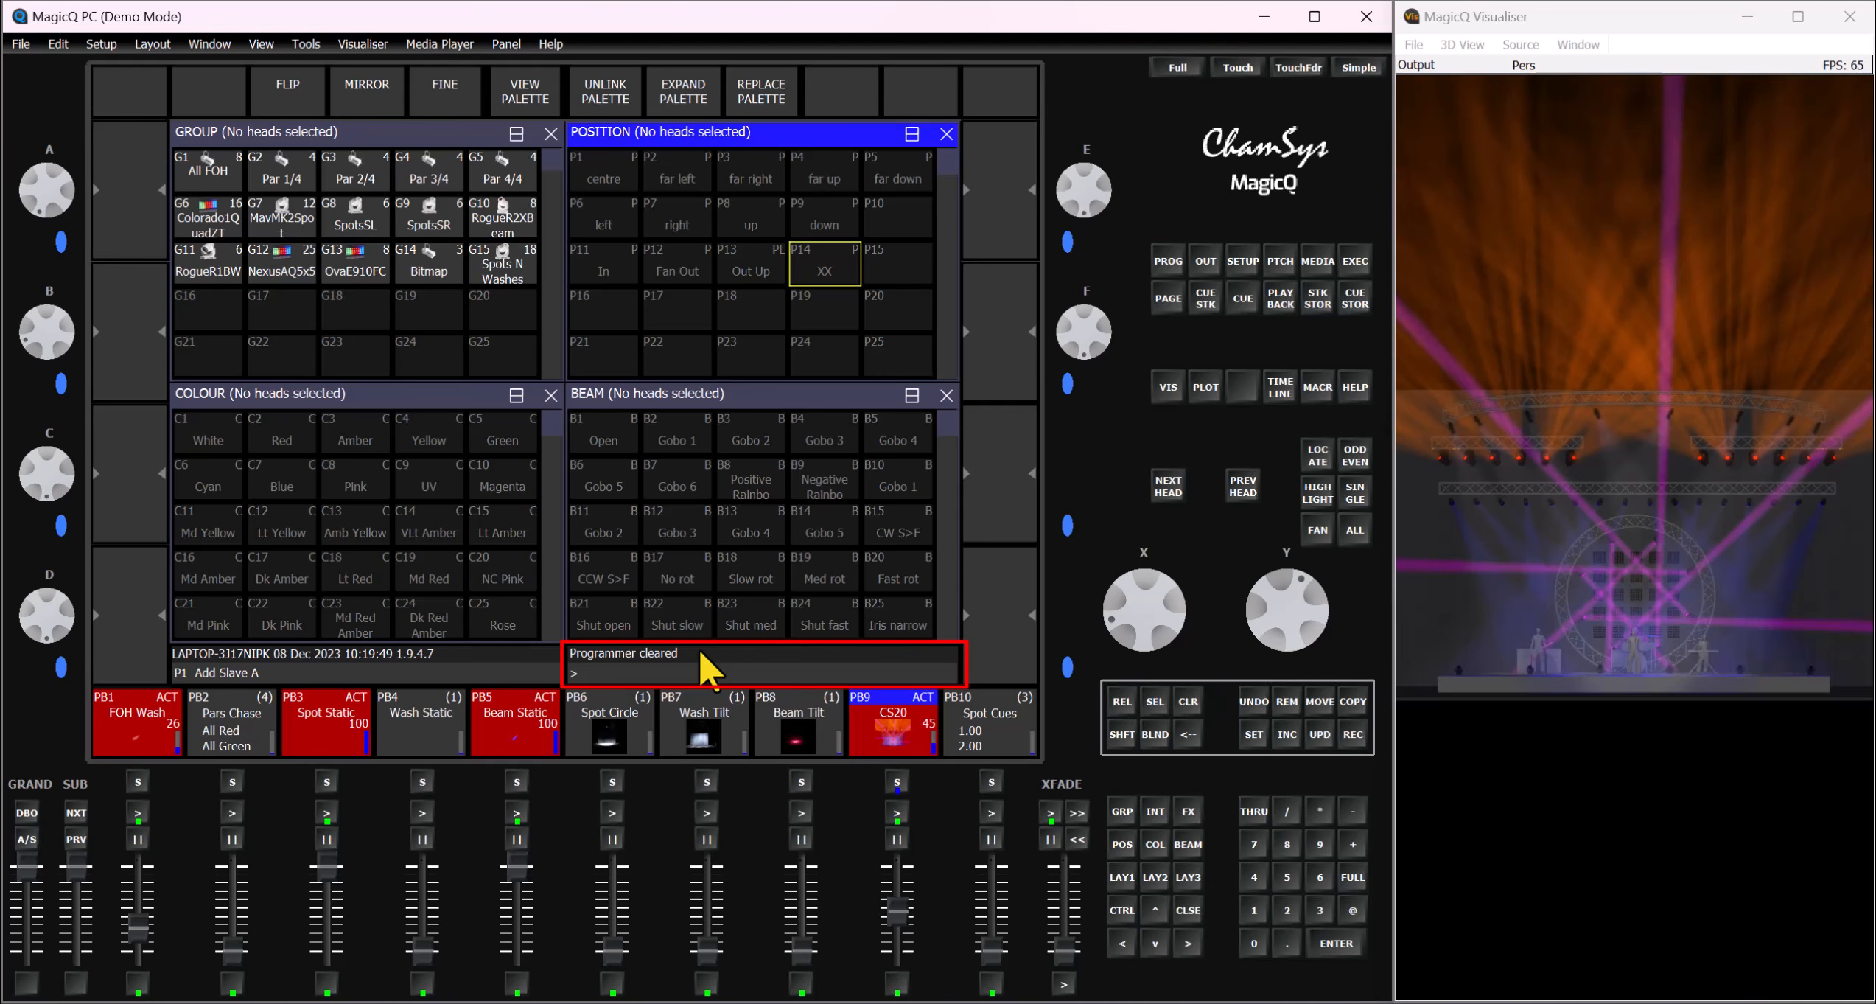
{"action": "left_click", "coordinate": [1188, 701]}
{"action": "left_click", "coordinate": [704, 391]}
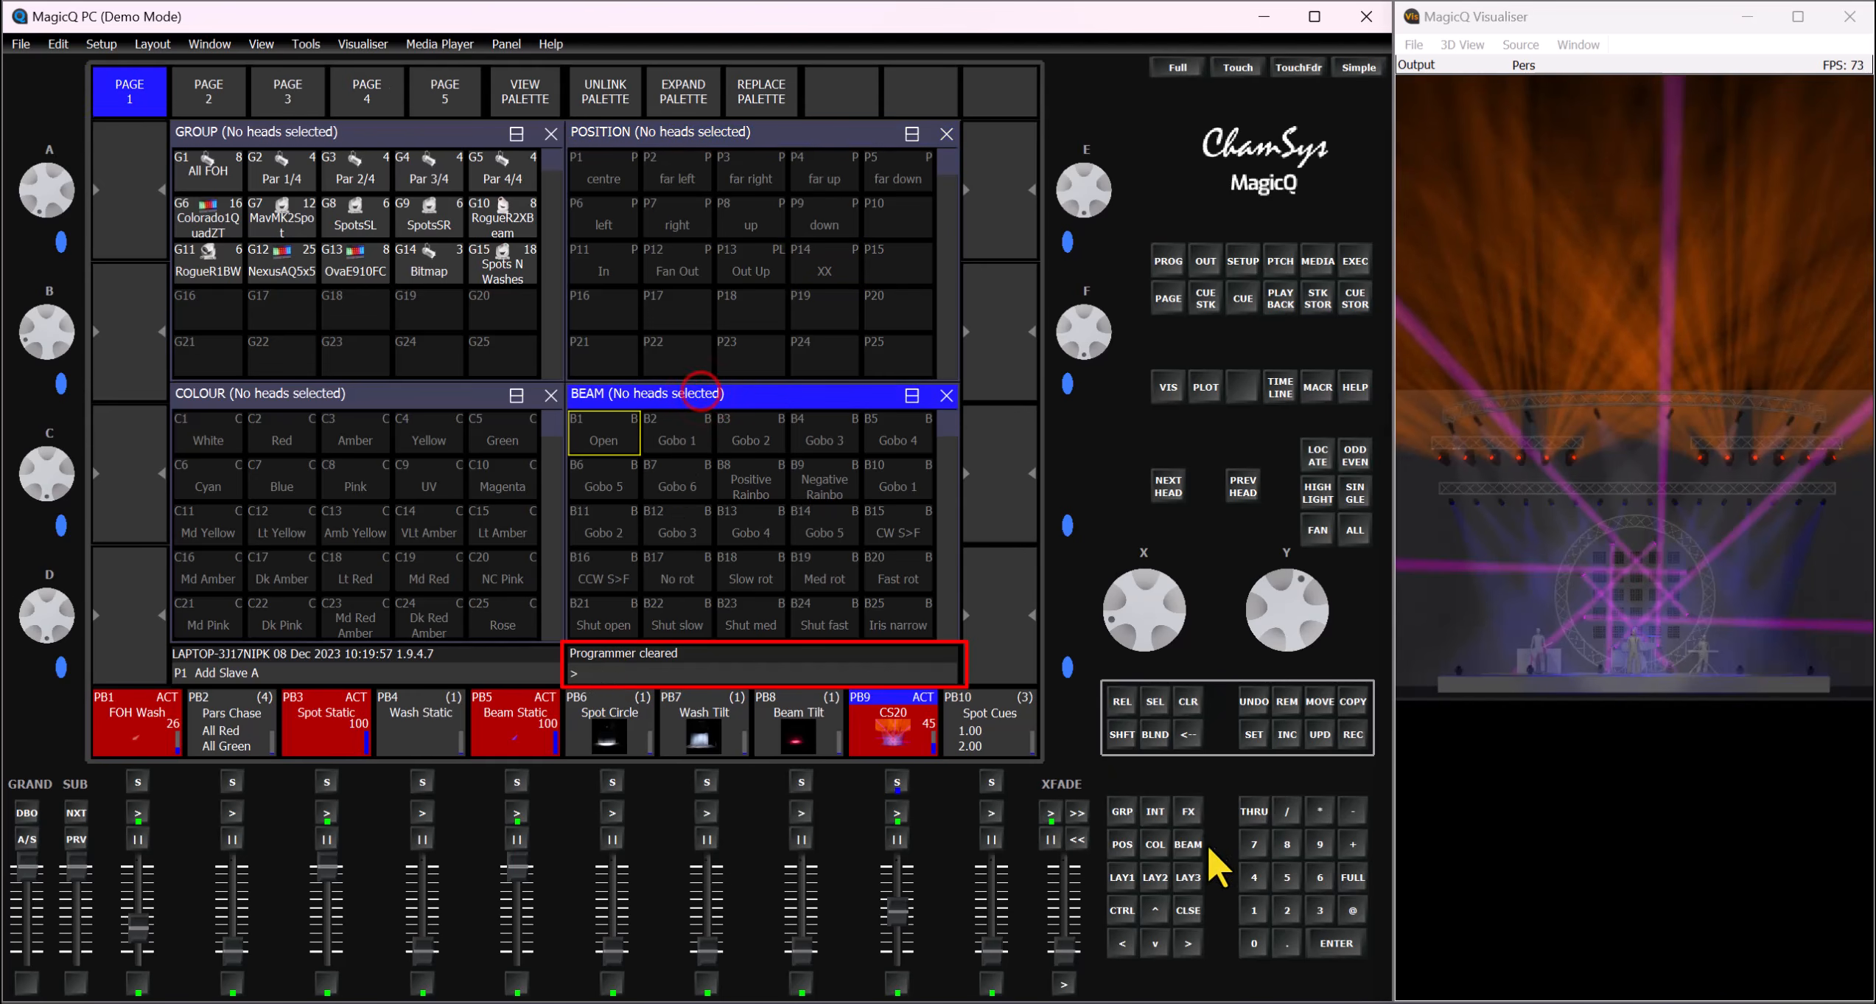
{"action": "left_click", "coordinate": [1123, 843]}
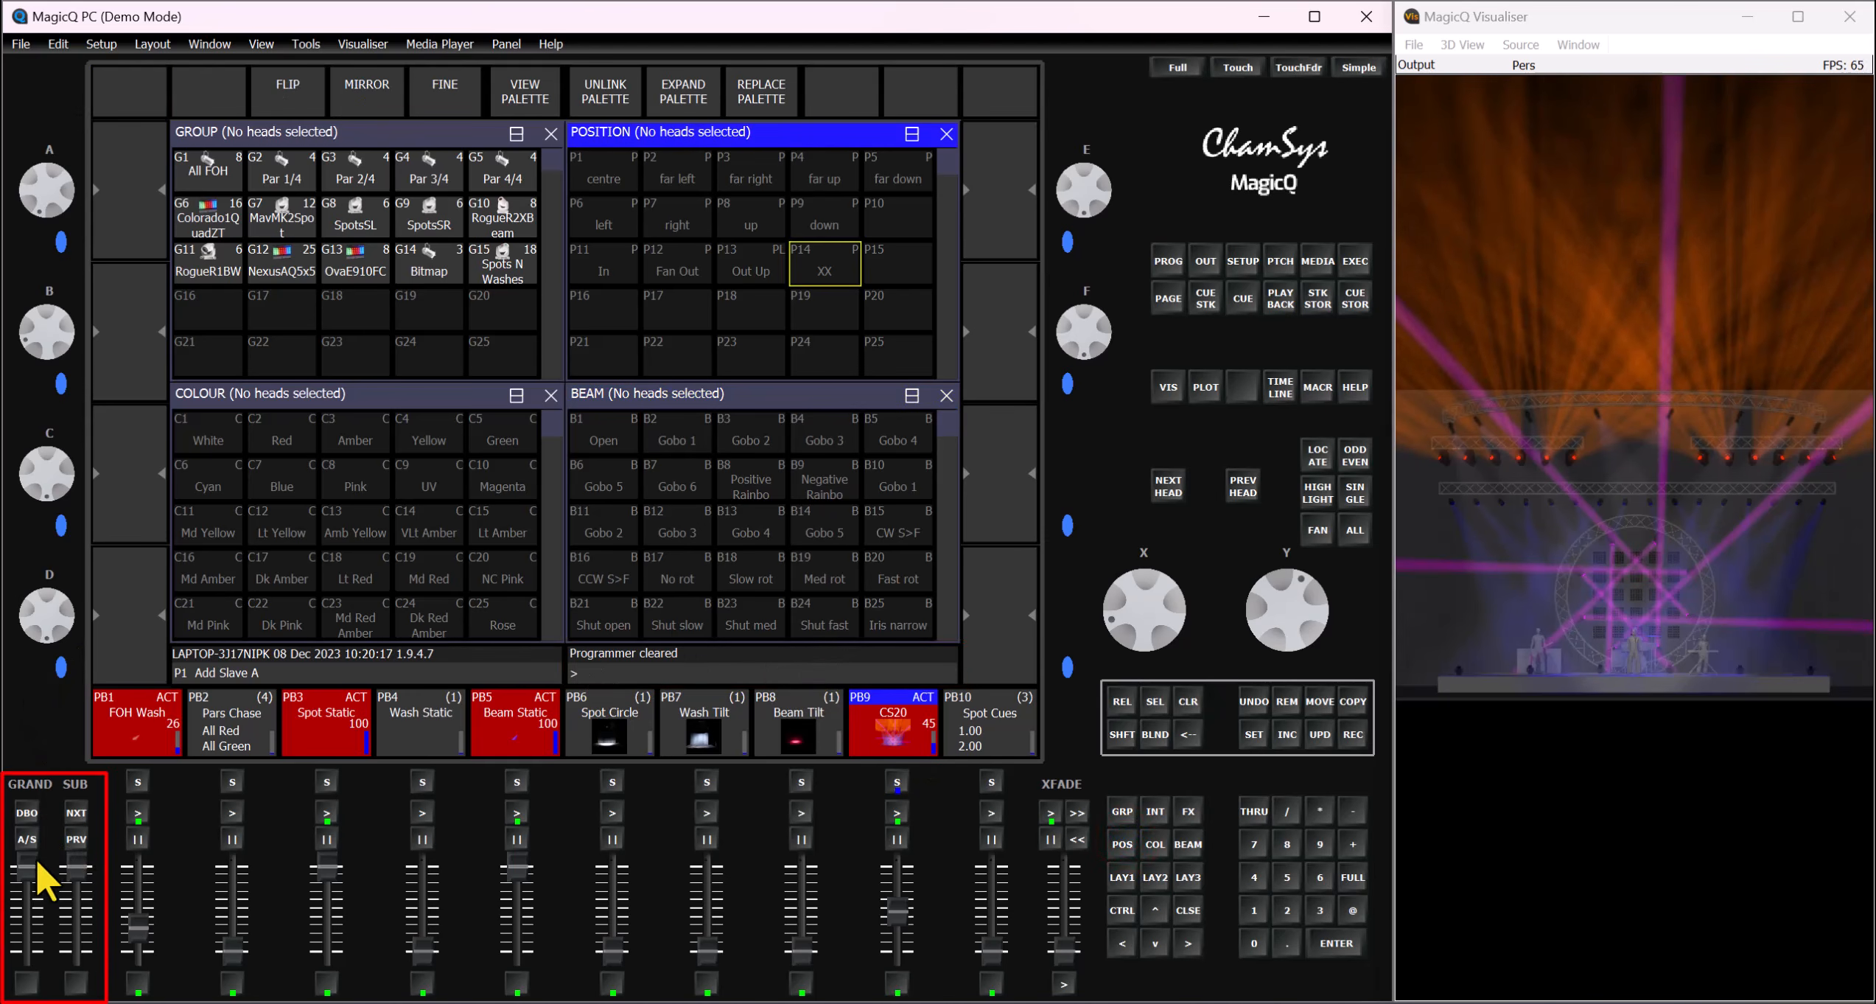
Step: Lower the grand master and restore it to full, toggle the DBO blackout on and off, and try the sub master fader
{"action": "mouse_move", "coordinate": [29, 874]}
{"action": "left_mouse_down"}
{"action": "mouse_move", "coordinate": [34, 949]}
{"action": "mouse_move", "coordinate": [24, 901]}
{"action": "left_mouse_up"}
{"action": "left_click_drag", "start_coordinate": [24, 900], "coordinate": [27, 854]}
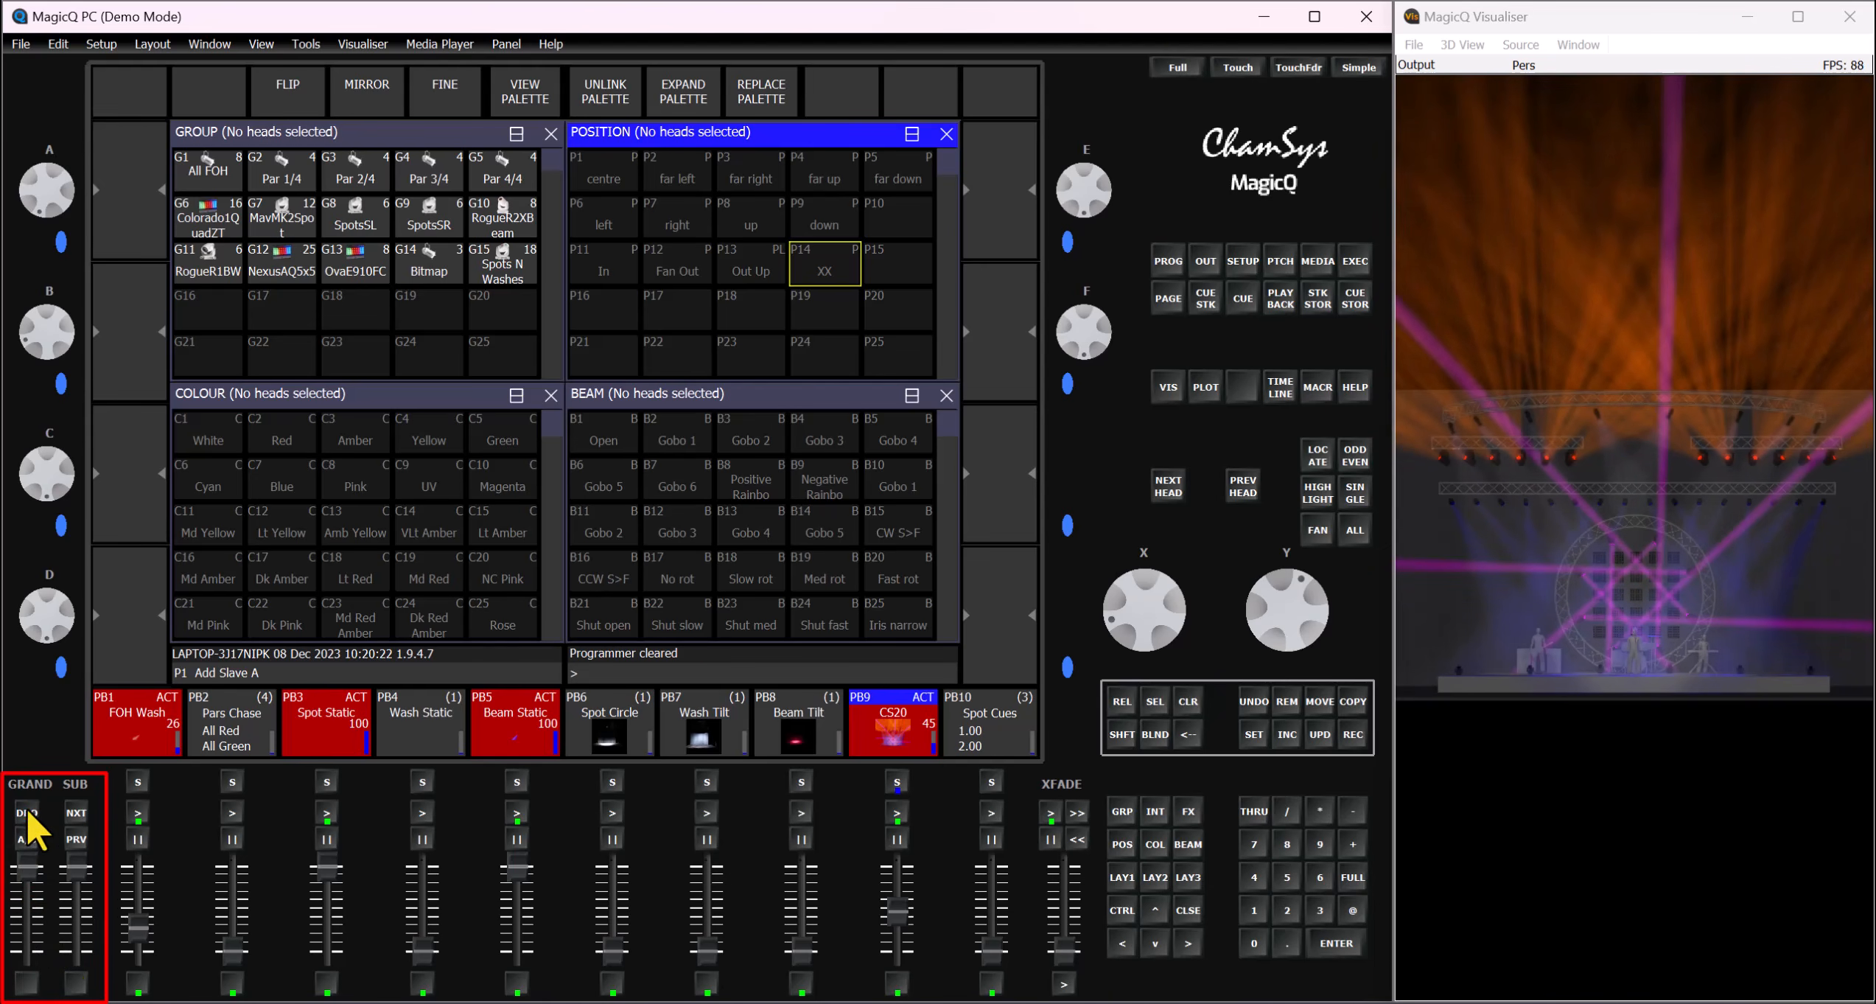
{"action": "left_click", "coordinate": [27, 810]}
{"action": "left_click", "coordinate": [26, 811]}
{"action": "mouse_move", "coordinate": [76, 860]}
{"action": "left_mouse_down"}
{"action": "mouse_move", "coordinate": [78, 951]}
{"action": "mouse_move", "coordinate": [83, 859]}
{"action": "left_mouse_up"}
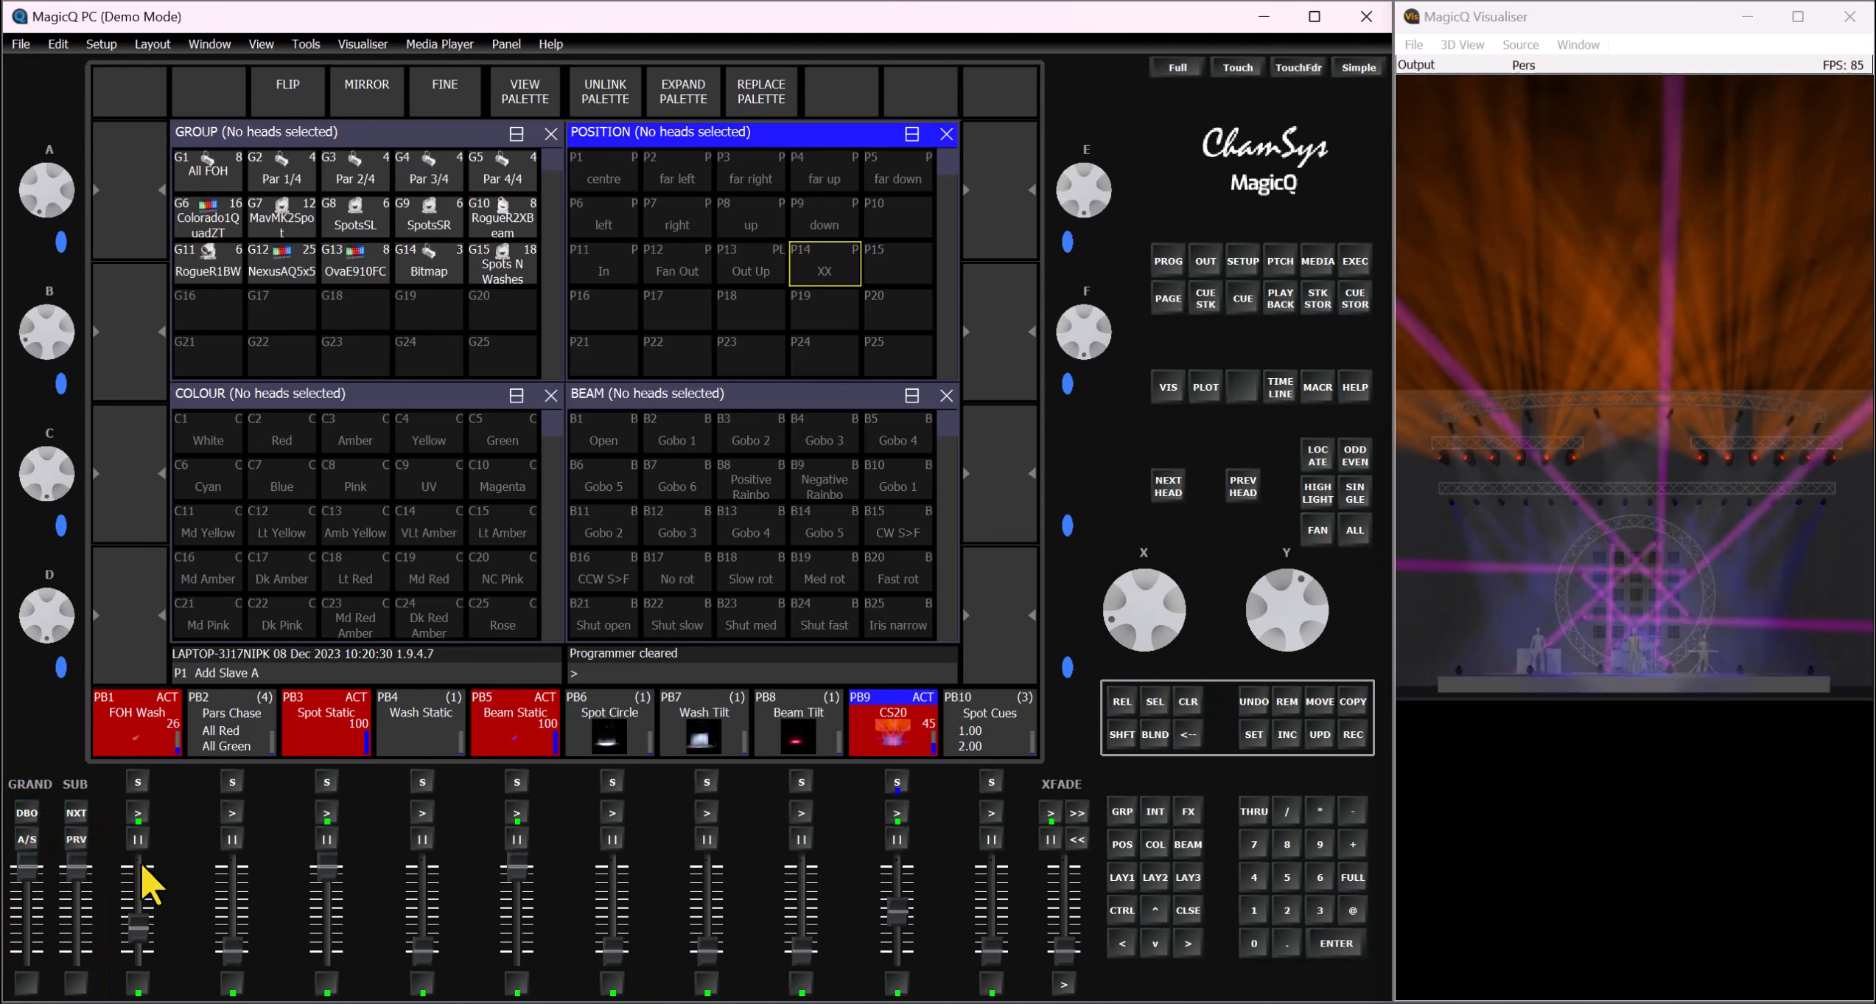
Step: Raise the FOH Wash playback to 61% and the Pars Chase playback to 47%, and flash Pars Chase several times
{"action": "mouse_move", "coordinate": [145, 933]}
{"action": "left_mouse_down"}
{"action": "mouse_move", "coordinate": [137, 888]}
{"action": "mouse_move", "coordinate": [151, 962]}
{"action": "mouse_move", "coordinate": [146, 891]}
{"action": "mouse_move", "coordinate": [144, 908]}
{"action": "left_mouse_up"}
{"action": "left_click_drag", "start_coordinate": [232, 952], "coordinate": [232, 911]}
{"action": "left_click", "coordinate": [228, 985]}
{"action": "left_click", "coordinate": [228, 985]}
{"action": "left_click", "coordinate": [229, 984]}
{"action": "left_click", "coordinate": [230, 985]}
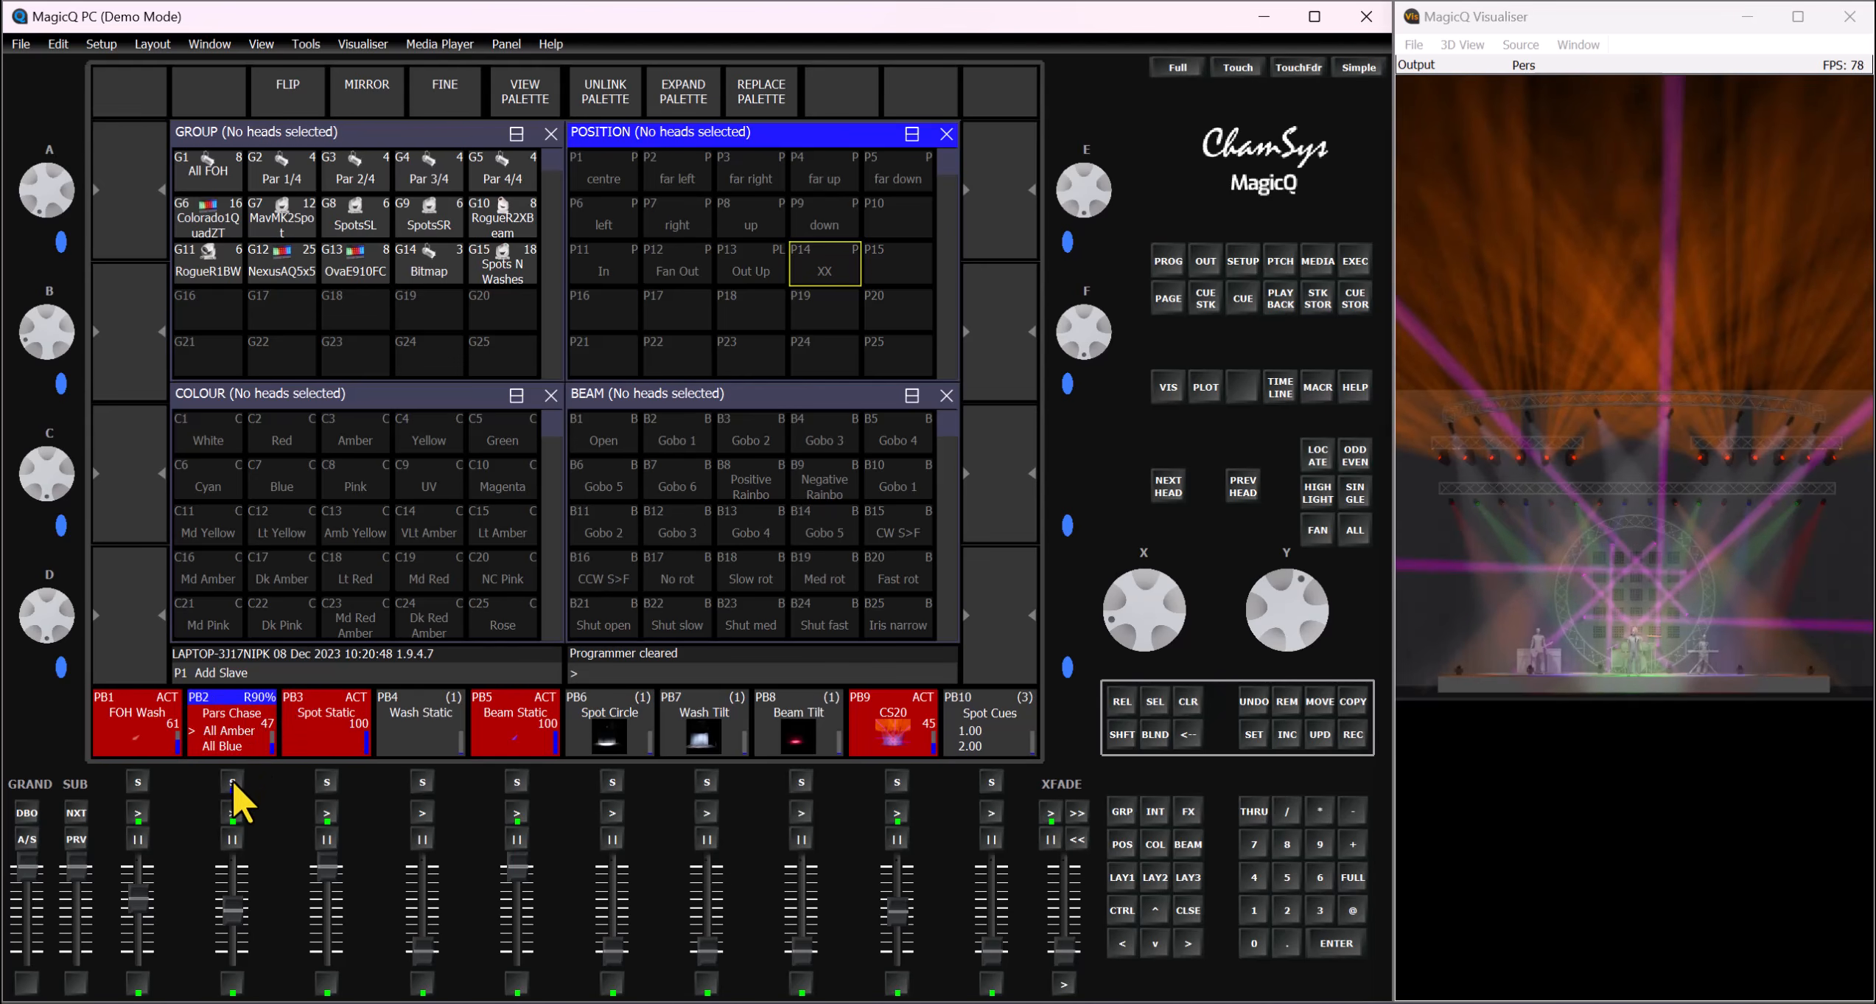
Step: Advance and pause the Pars Chase on PB2, and select that playback to open its cue stack
{"action": "left_click", "coordinate": [231, 812]}
{"action": "left_click", "coordinate": [233, 838]}
{"action": "left_click", "coordinate": [233, 782]}
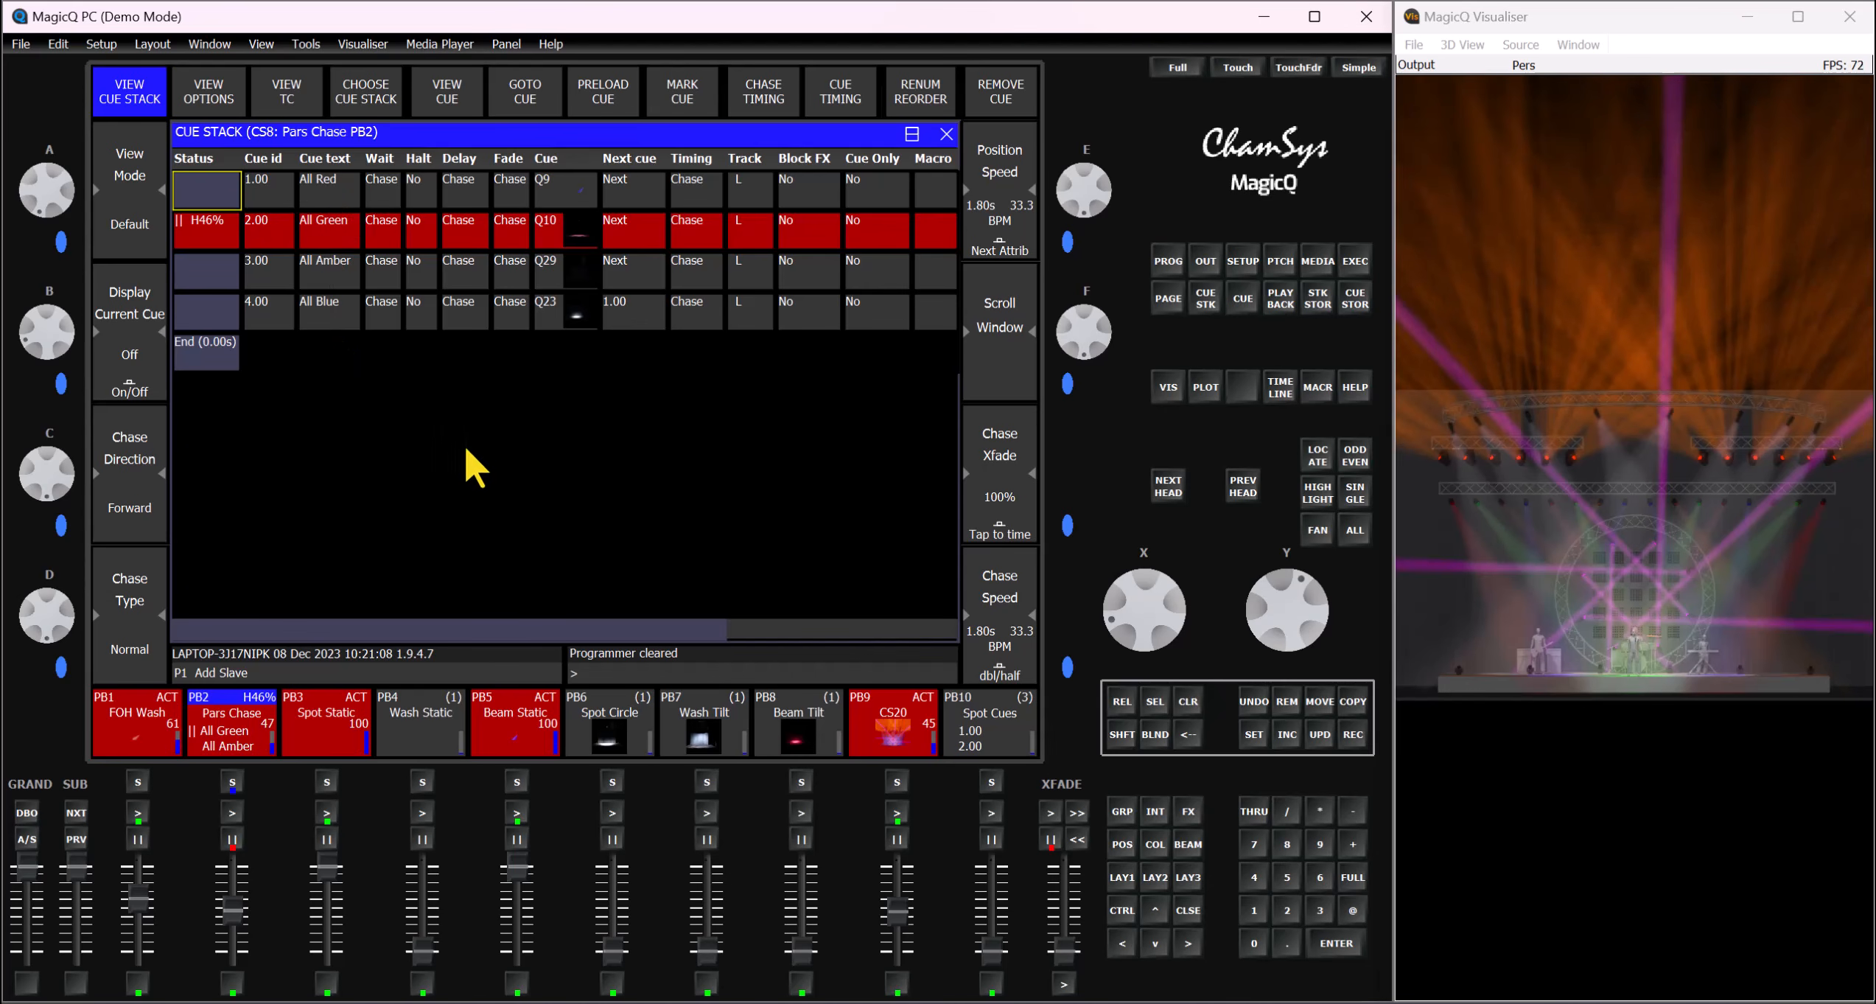
Step: Switch the Pars Chase Cue Stack window between its cue list and its options, finishing on the fader options
{"action": "left_click", "coordinate": [233, 781]}
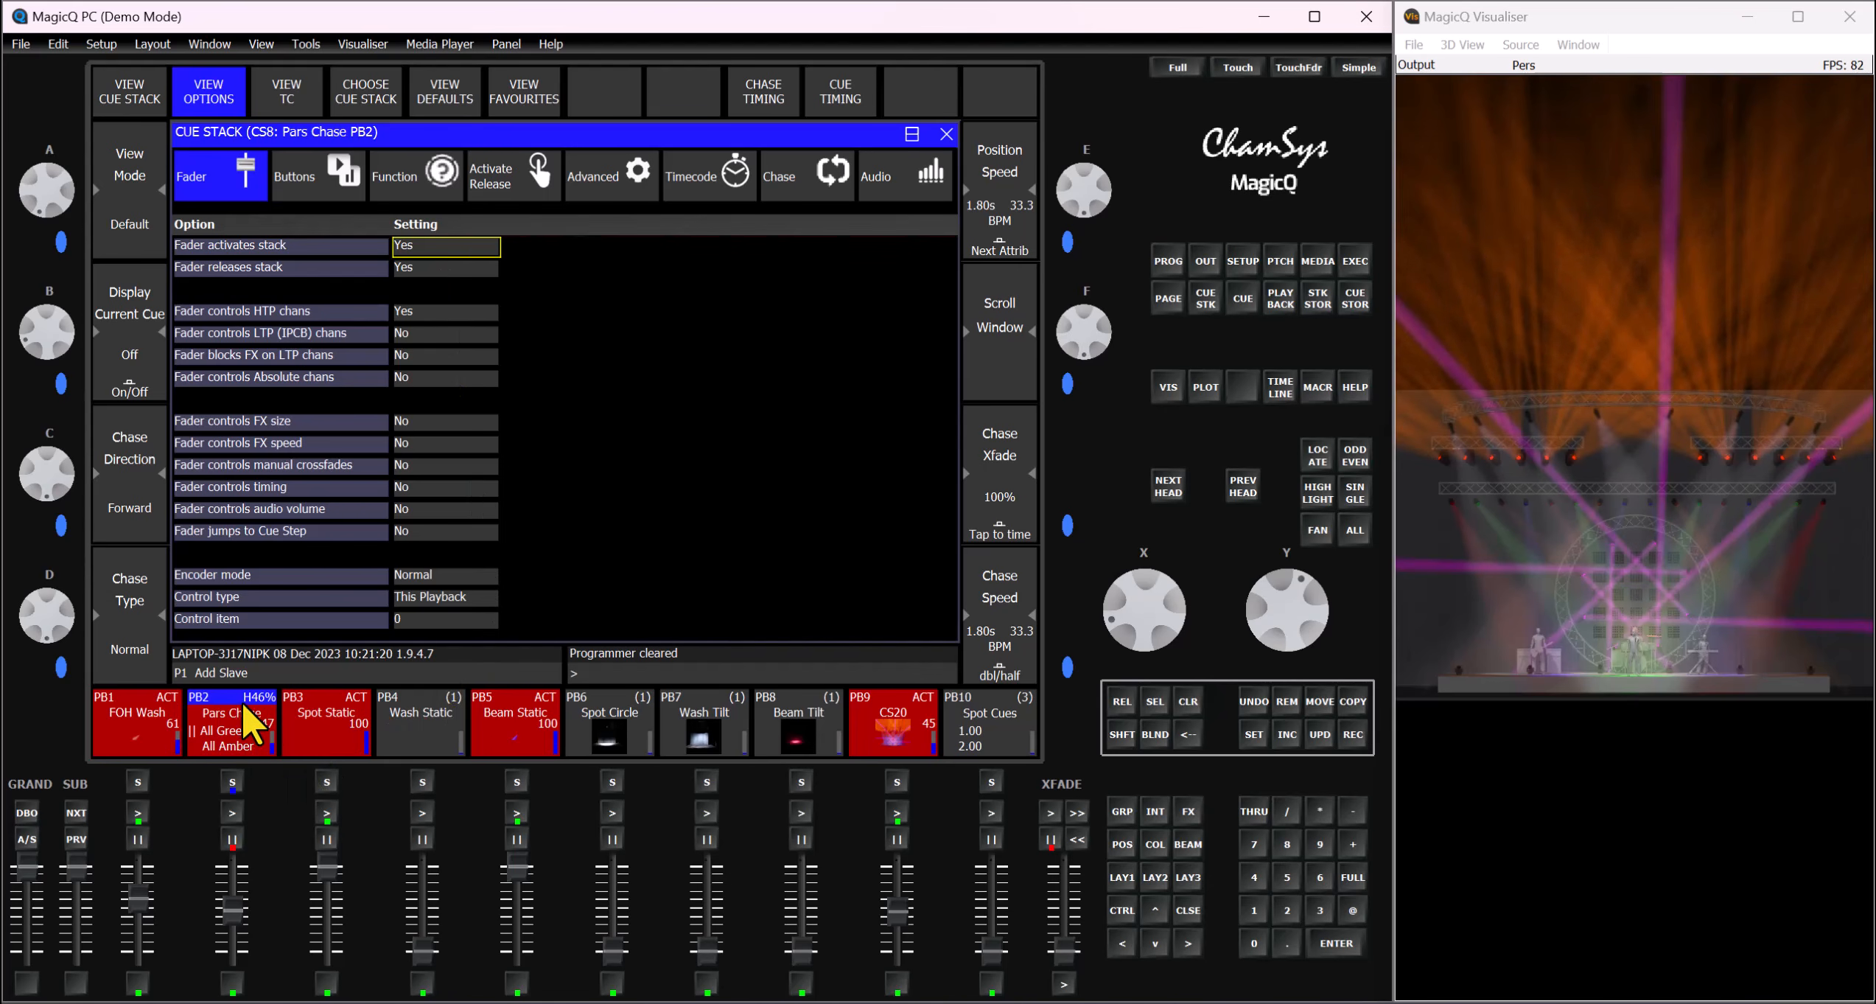
{"action": "left_click", "coordinate": [137, 99]}
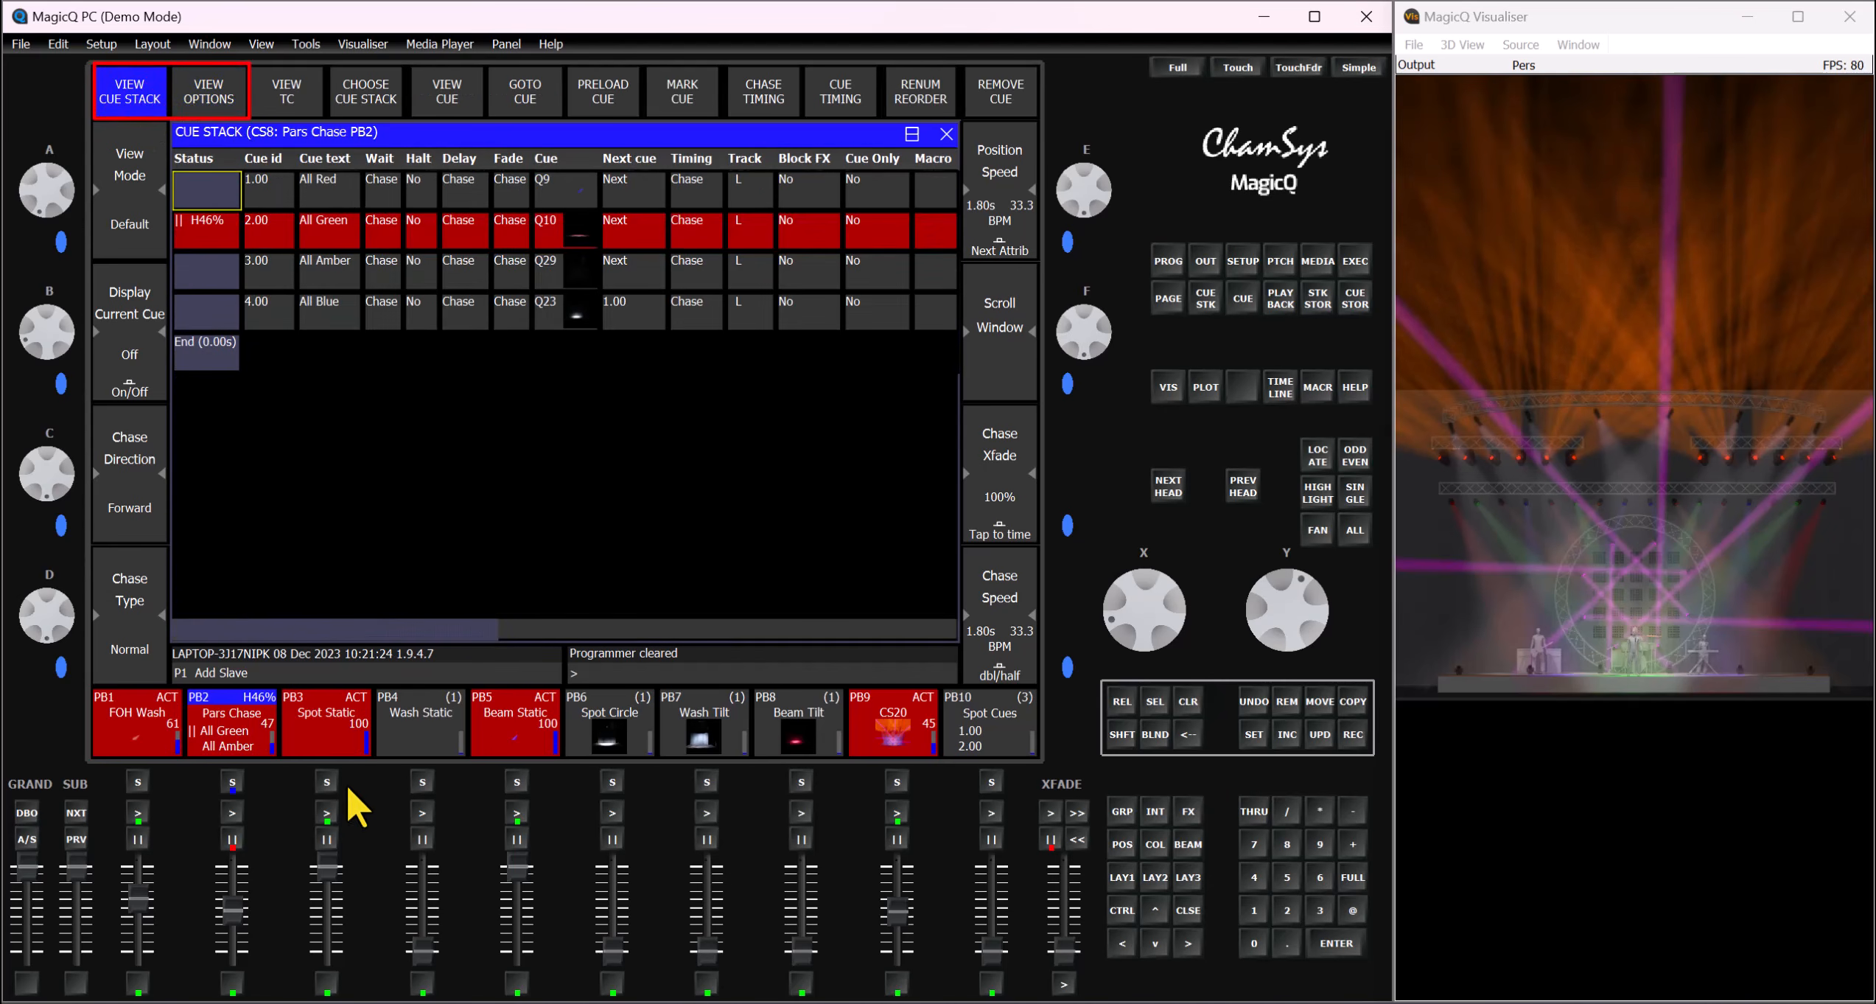
{"action": "left_click", "coordinate": [233, 781]}
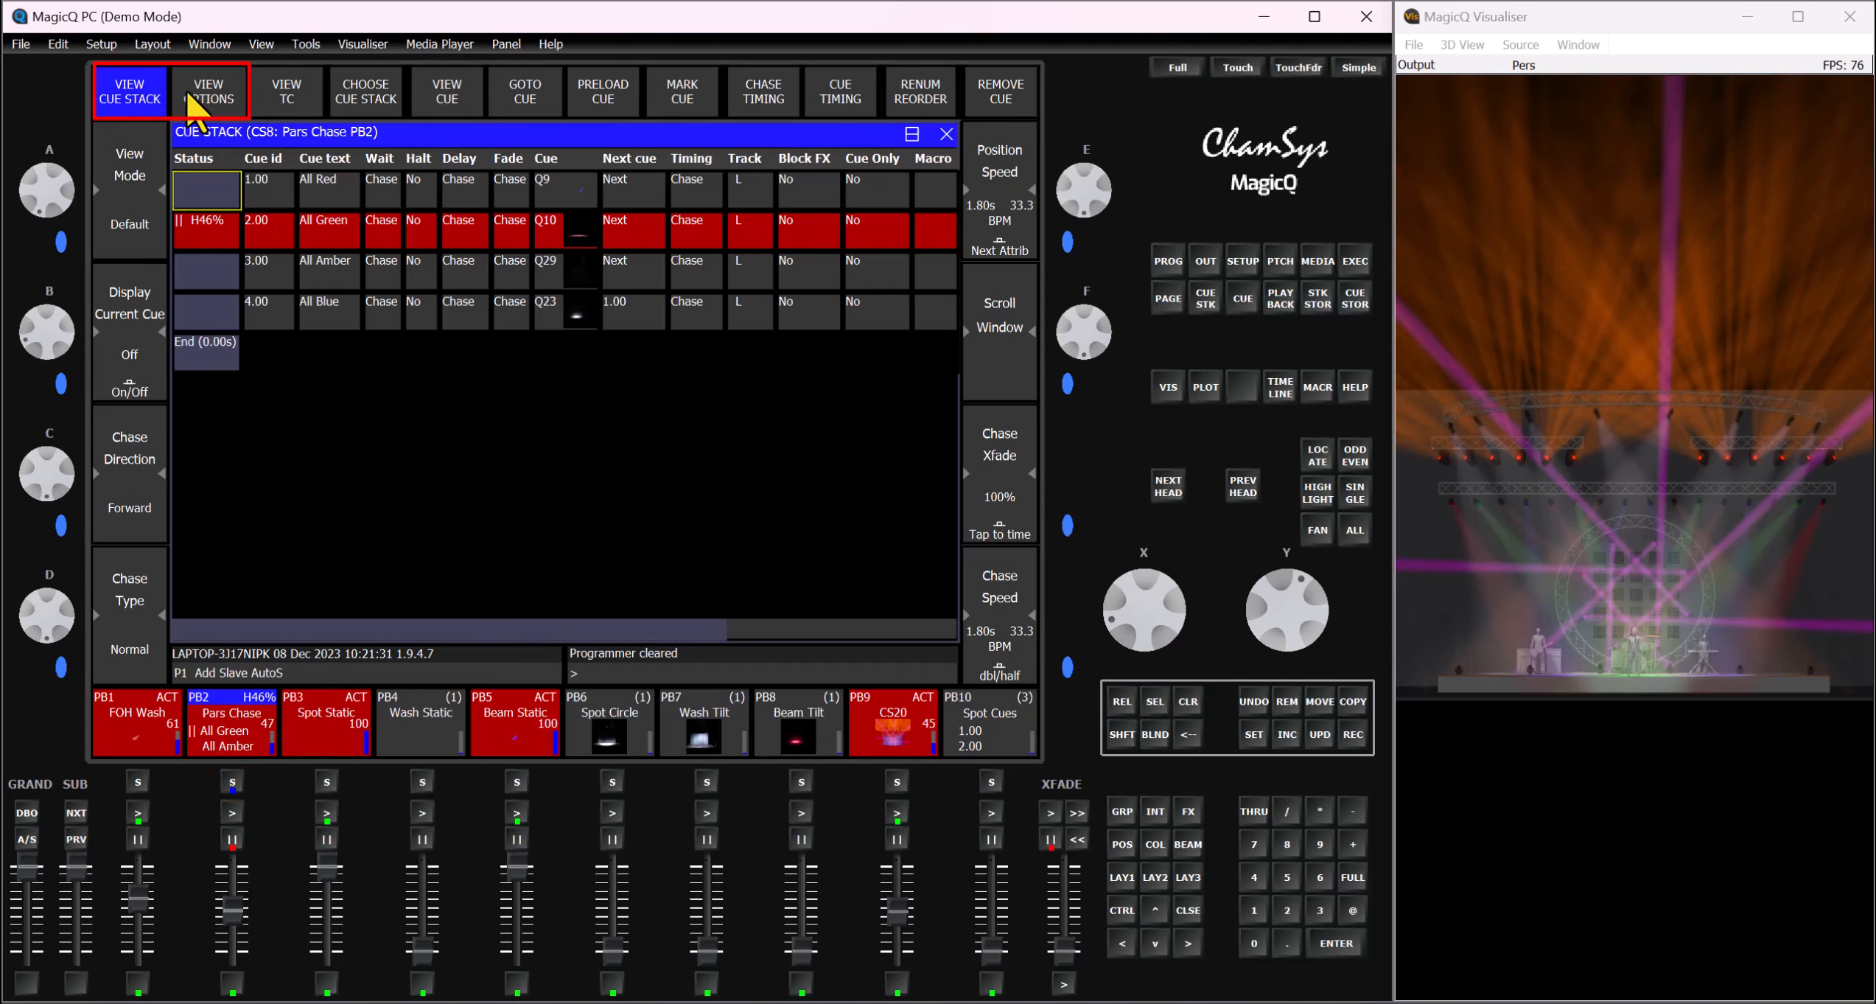
{"action": "left_click", "coordinate": [225, 102]}
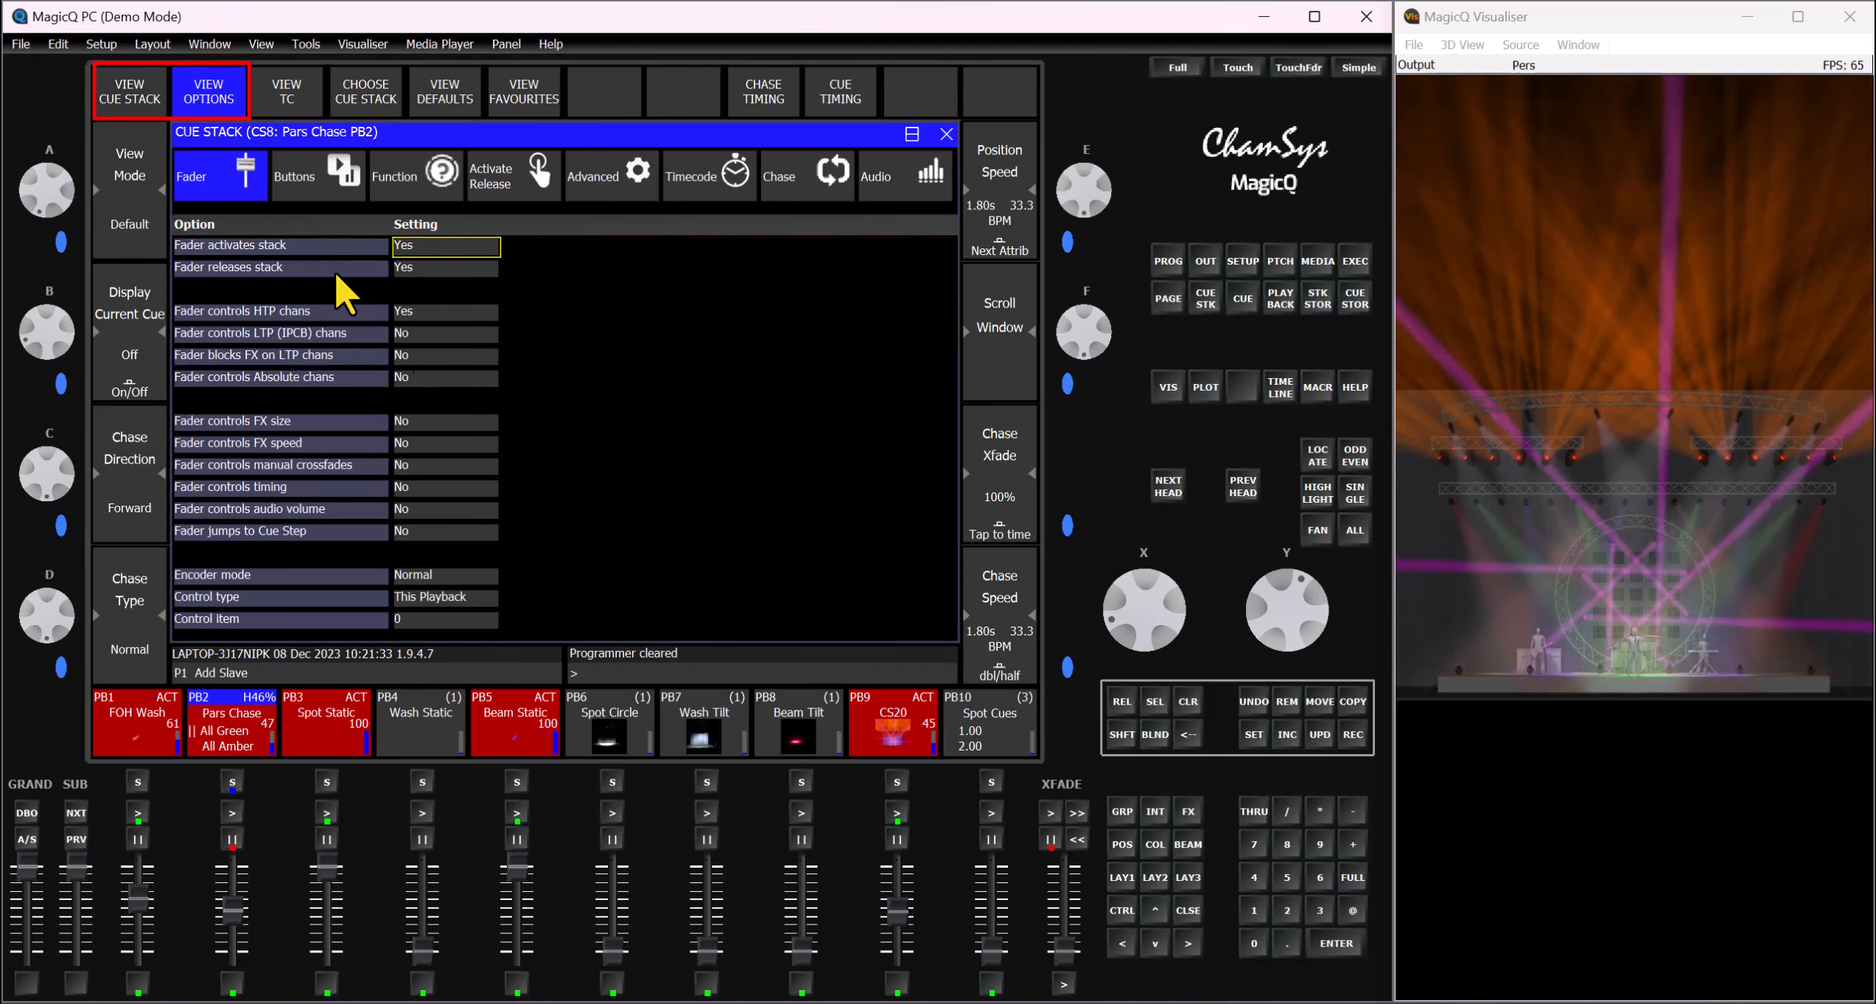
{"action": "left_click", "coordinate": [144, 104]}
{"action": "left_click", "coordinate": [221, 102]}
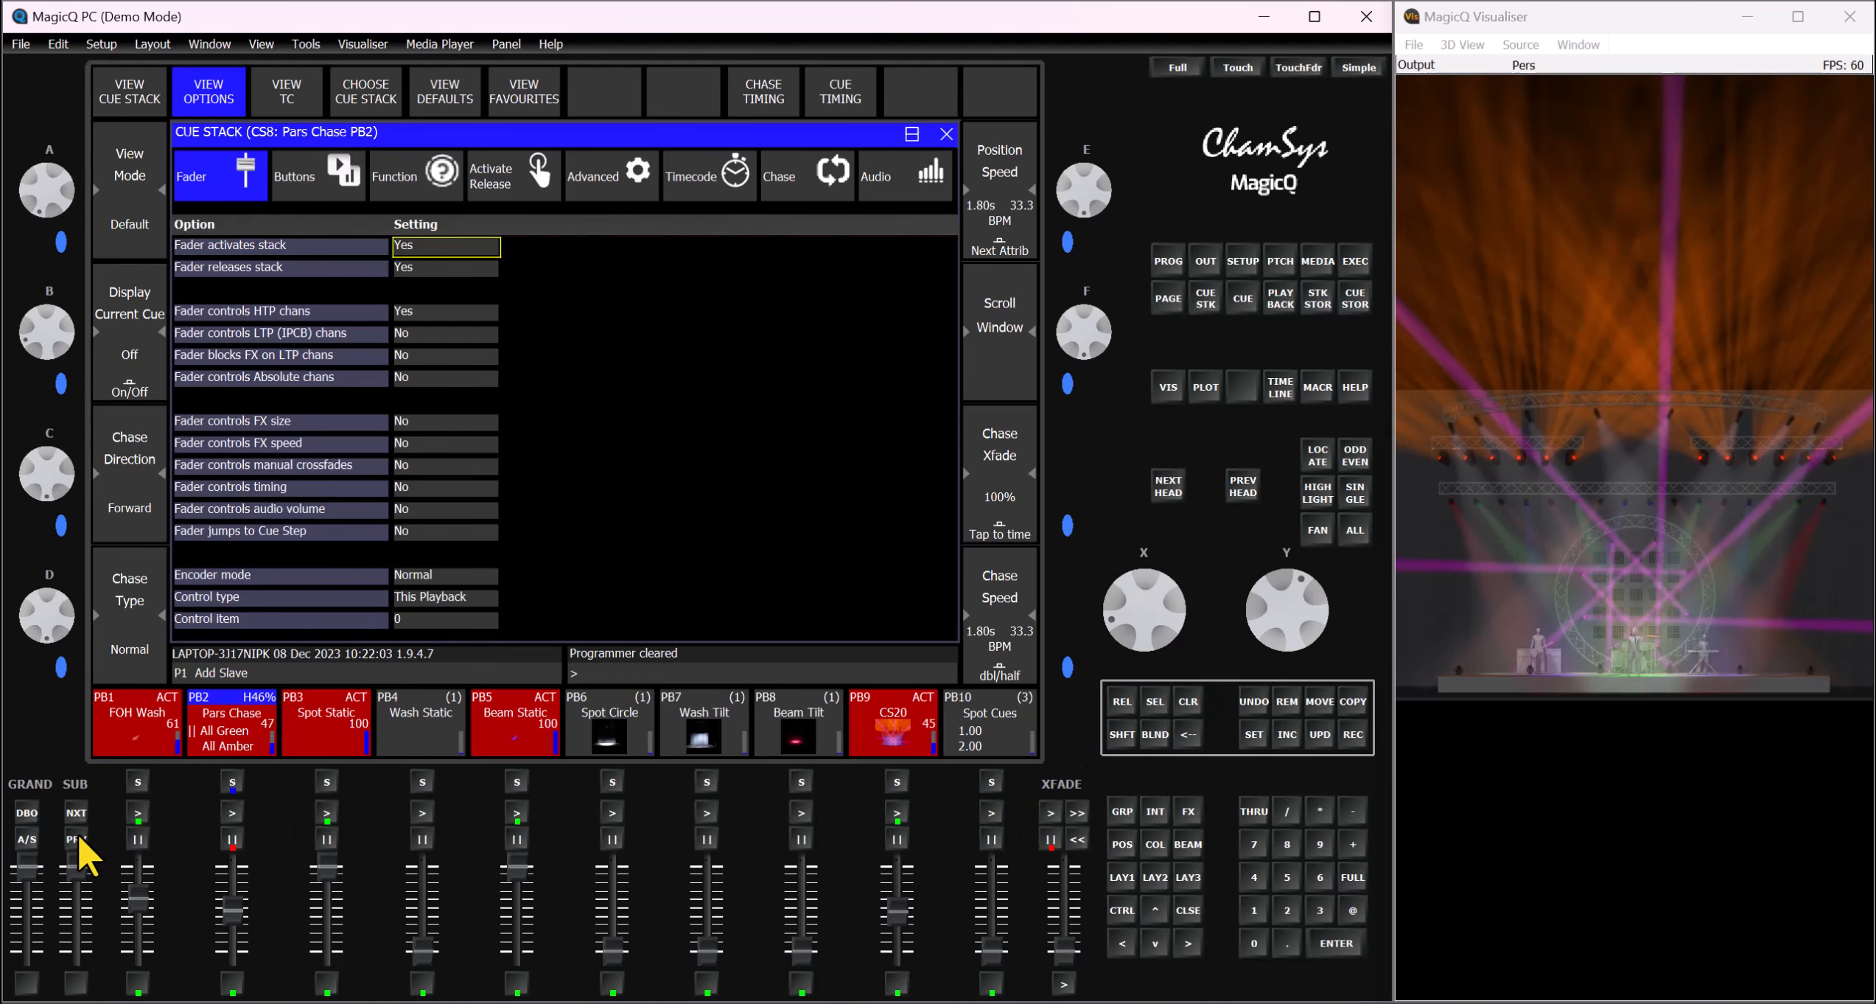
Step: Move to playback page 2 and return to playback page 1
{"action": "left_click", "coordinate": [76, 811]}
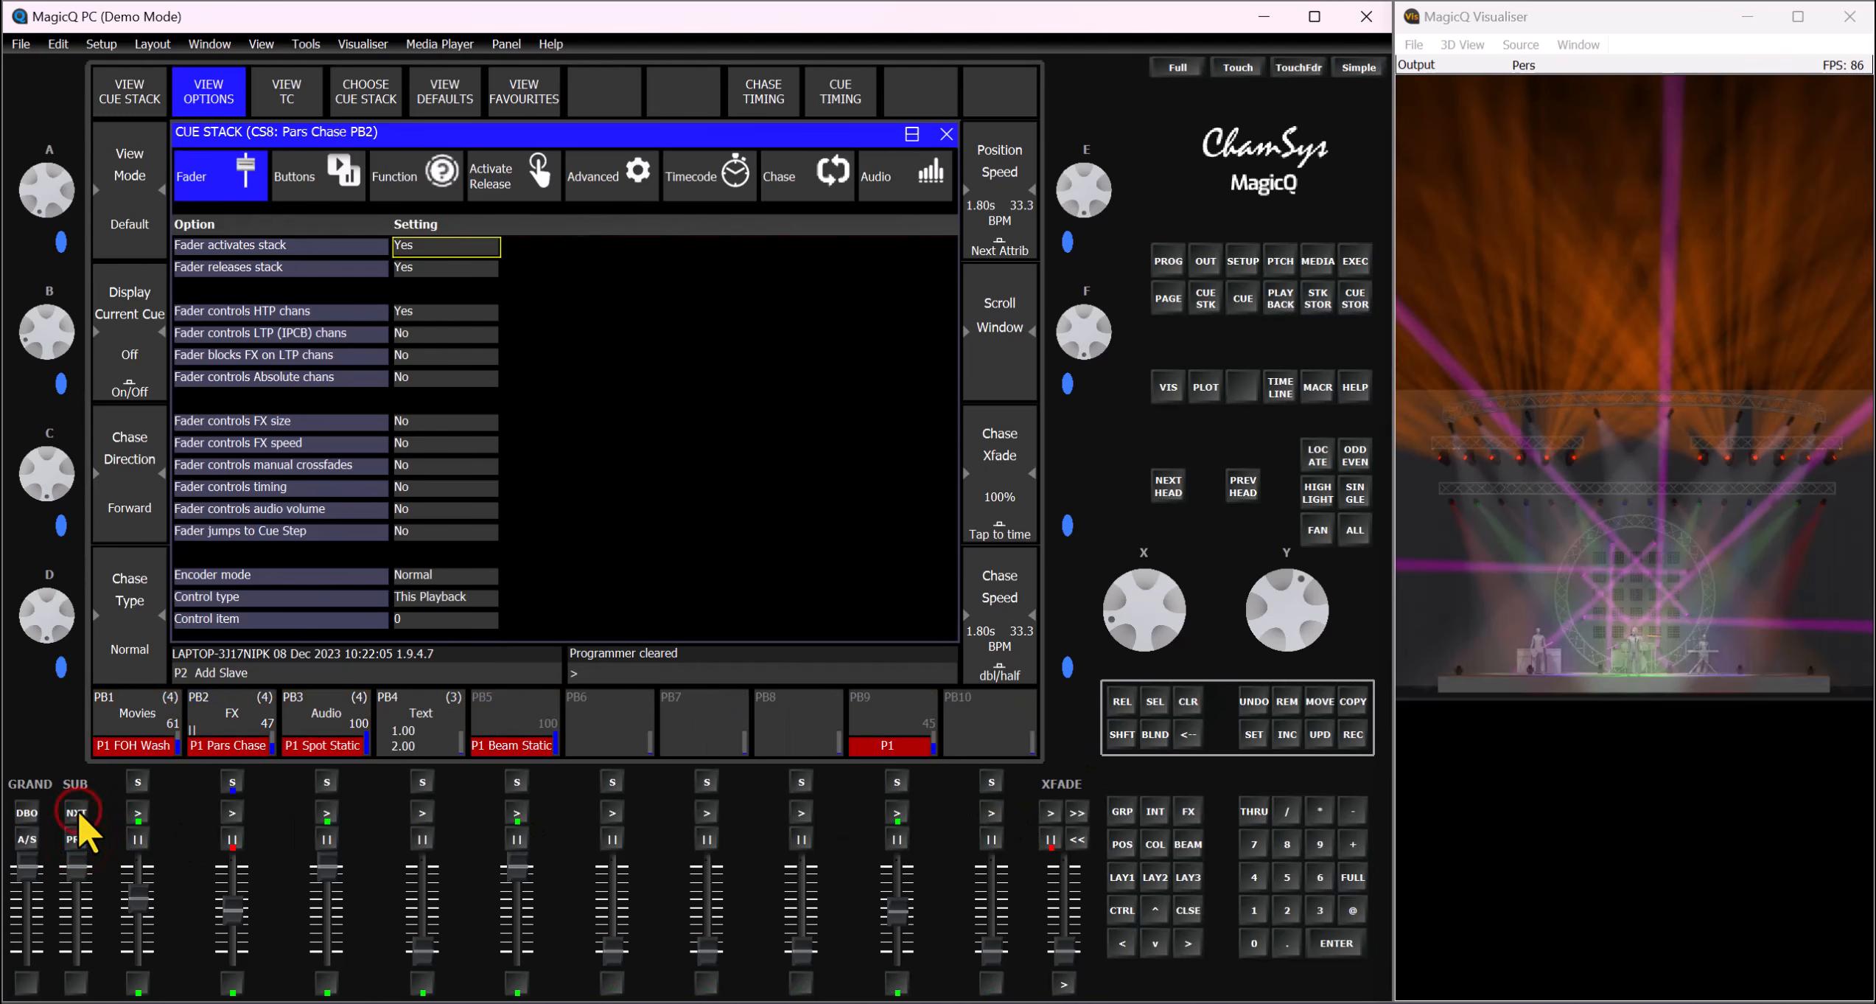
{"action": "left_click", "coordinate": [73, 832]}
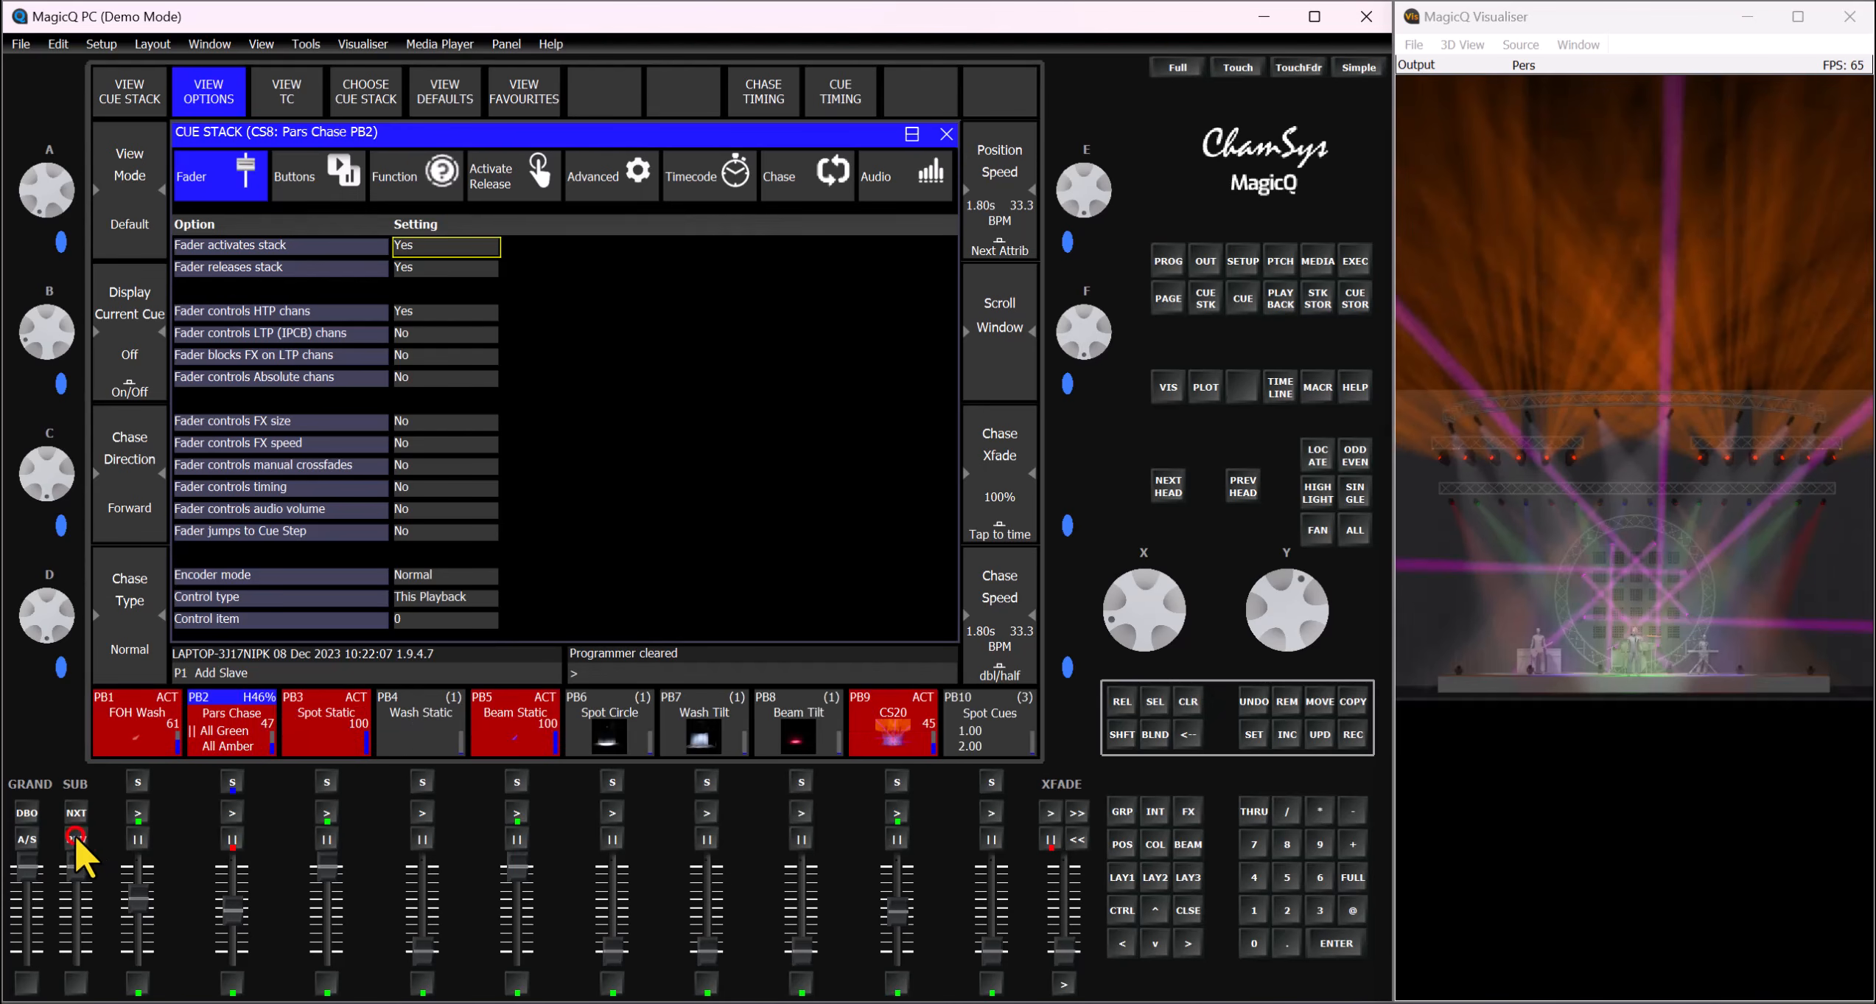
Step: Close the Pars Chase Cue Stack window, select the MavMK2Spot group and locate its heads
{"action": "left_click", "coordinate": [946, 133]}
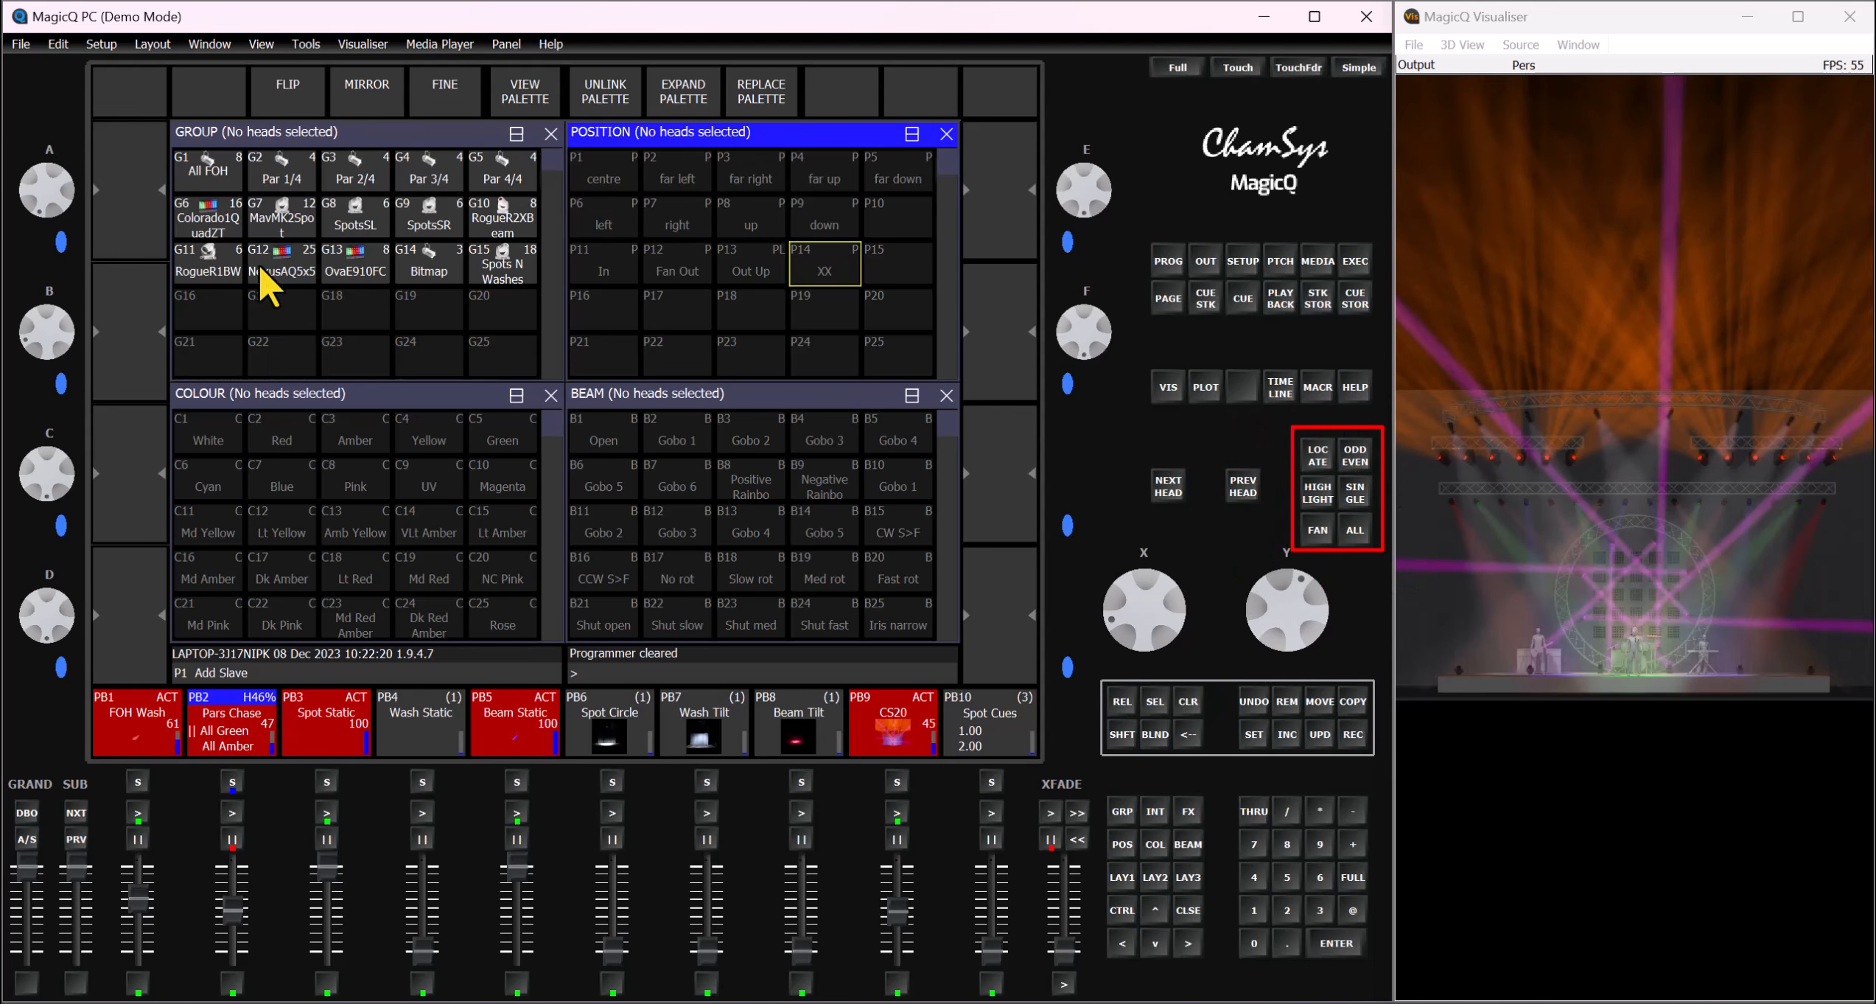
{"action": "left_click", "coordinate": [271, 216]}
{"action": "left_click", "coordinate": [270, 217]}
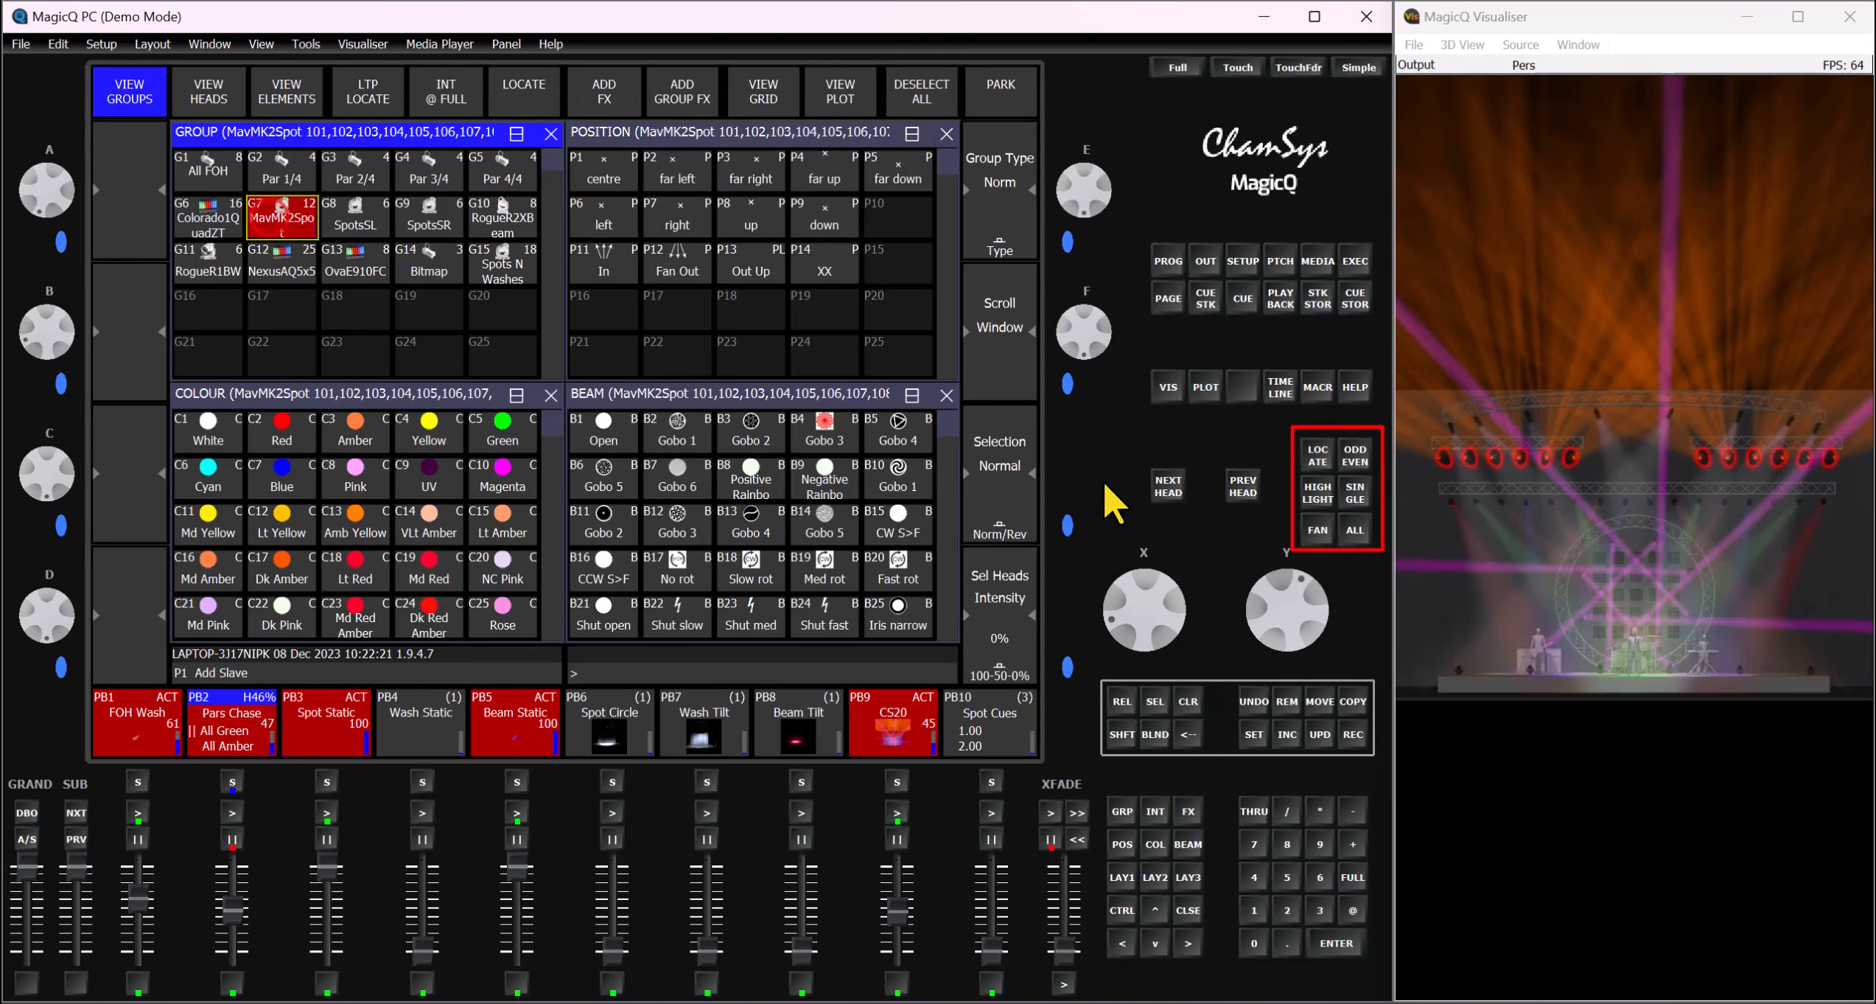
{"action": "left_click", "coordinate": [1315, 451]}
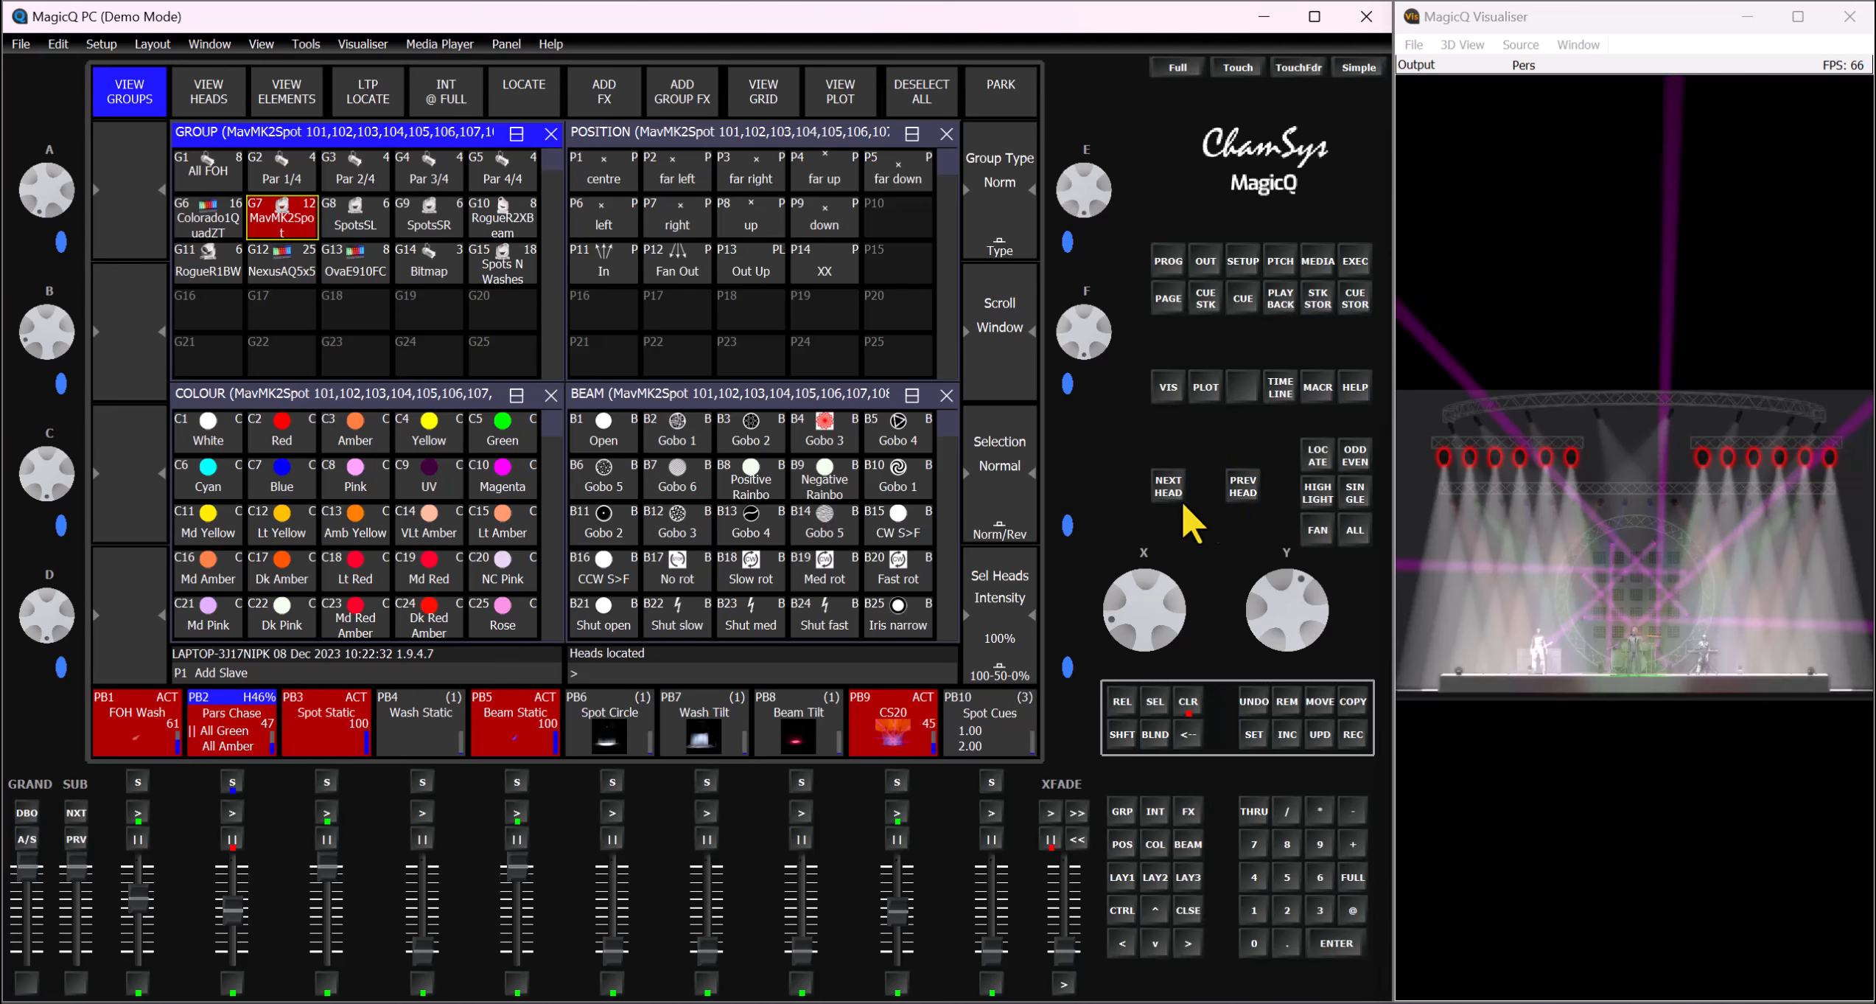
Step: Subselect the even-numbered MavMK2Spot heads and tilt them to about -56
{"action": "left_click", "coordinate": [1360, 464]}
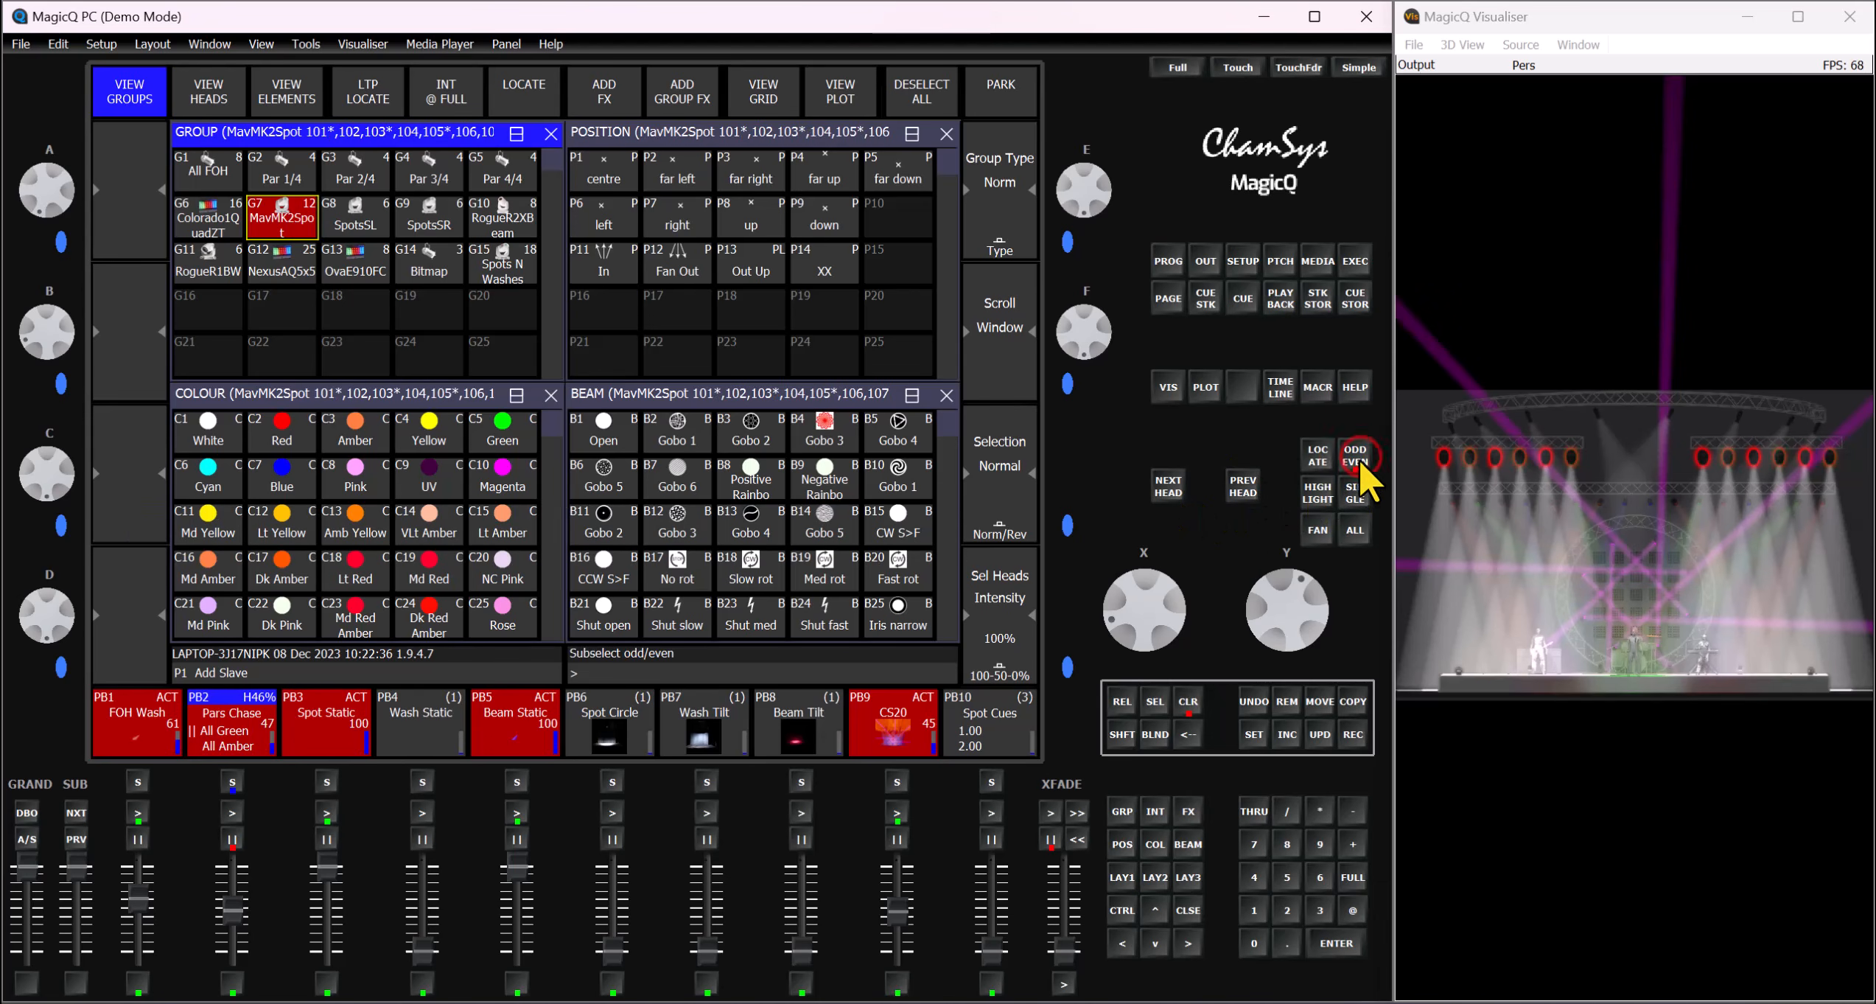
{"action": "left_click", "coordinate": [1243, 491]}
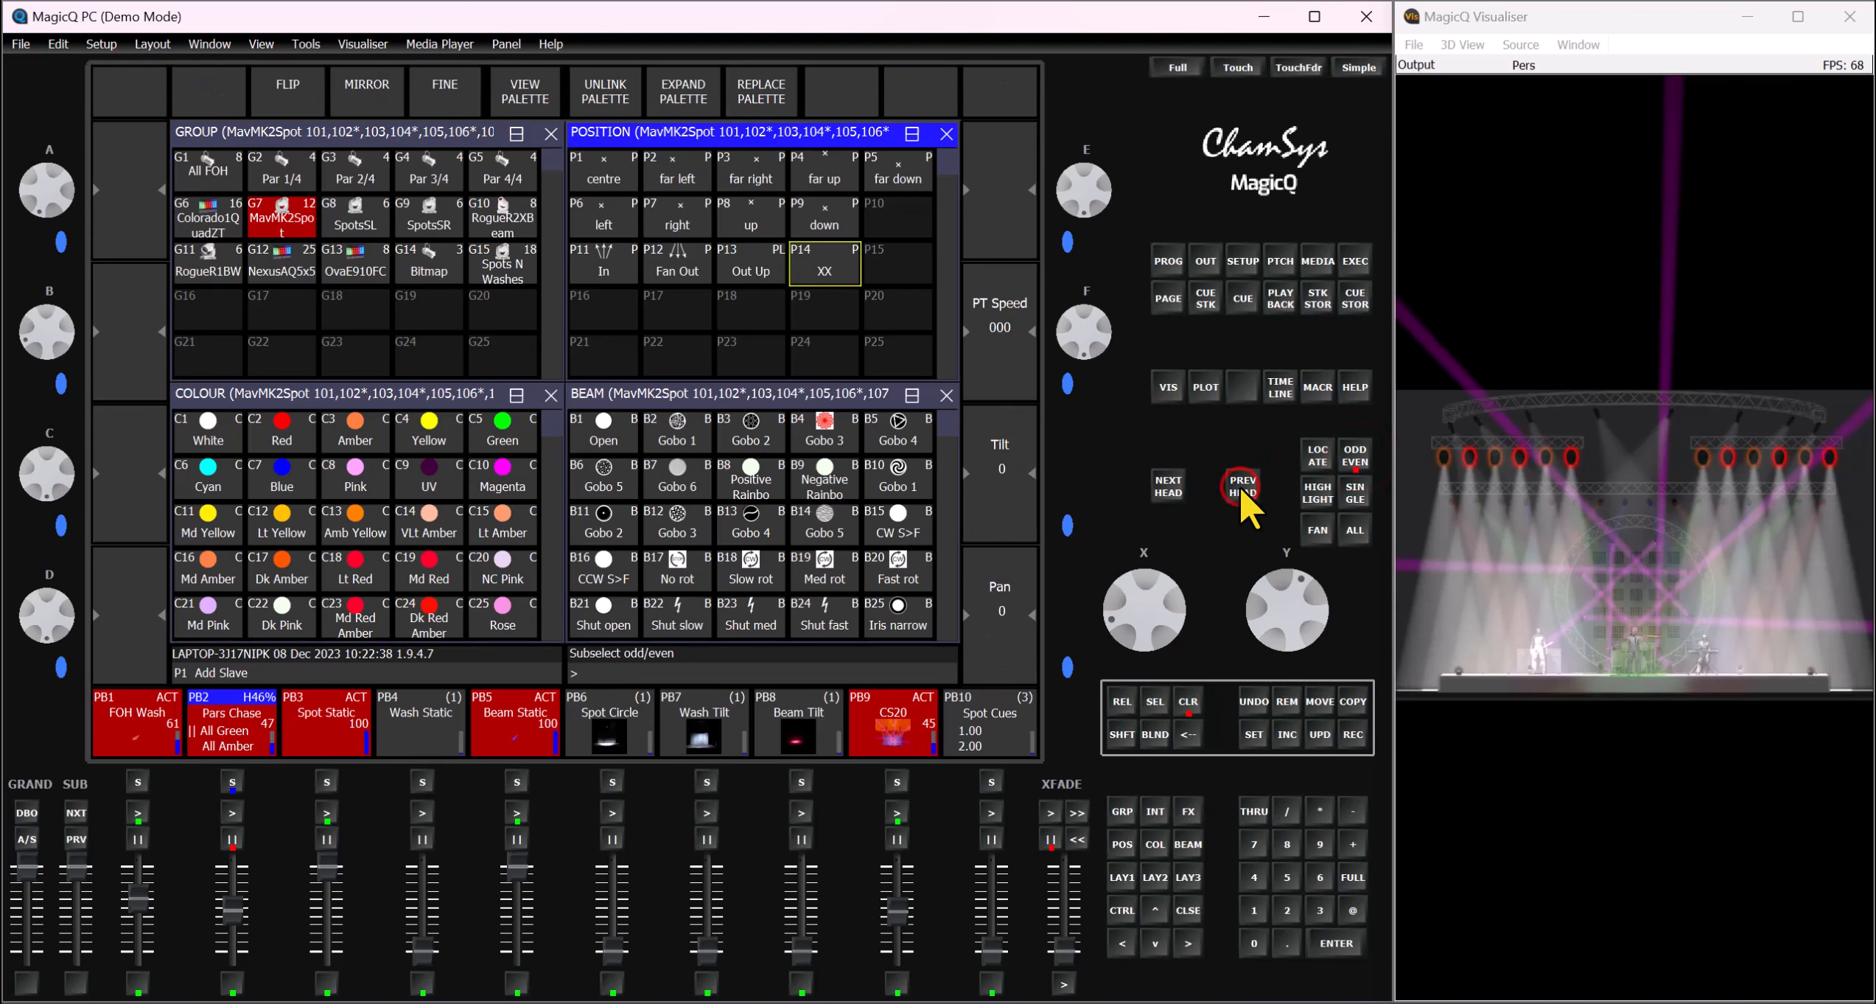
{"action": "left_click", "coordinate": [1238, 483]}
{"action": "left_click_drag", "start_coordinate": [1290, 600], "coordinate": [1246, 574]}
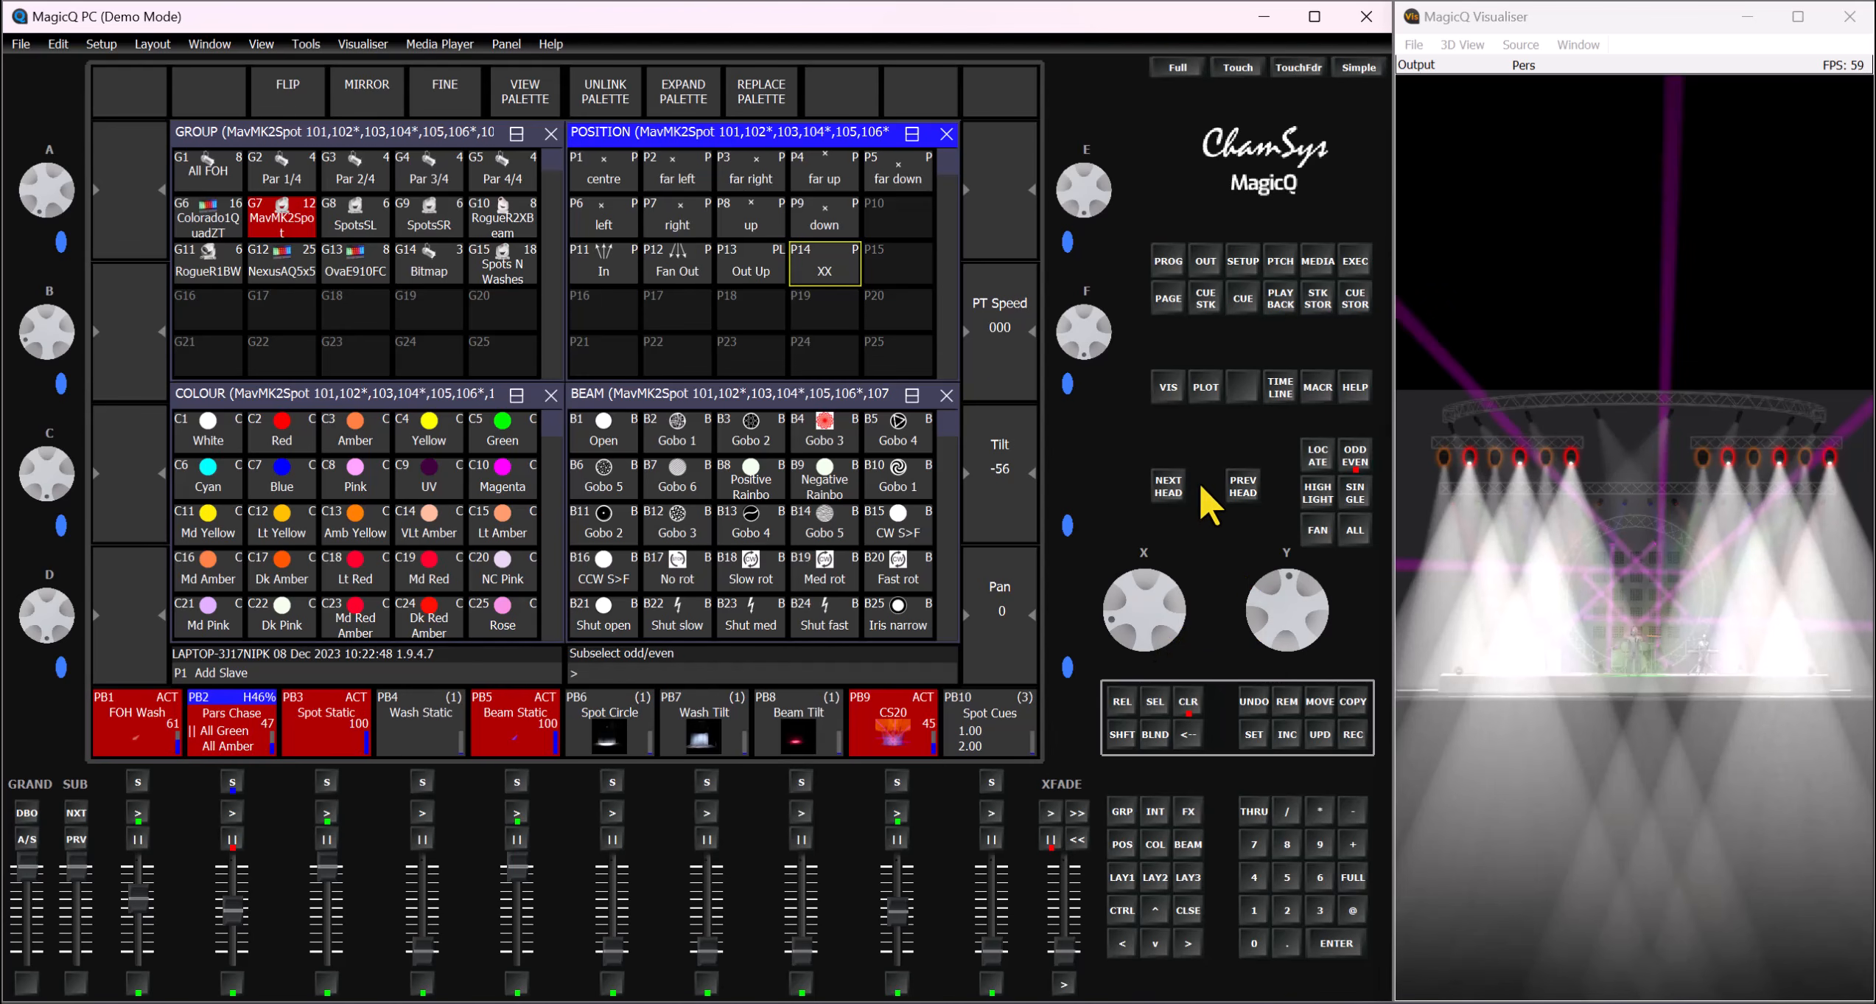
Step: Switch to the odd-numbered MavMK2Spot heads, move them to about tilt -126 and pan -4, and clear the programmer
{"action": "left_click", "coordinate": [1242, 486]}
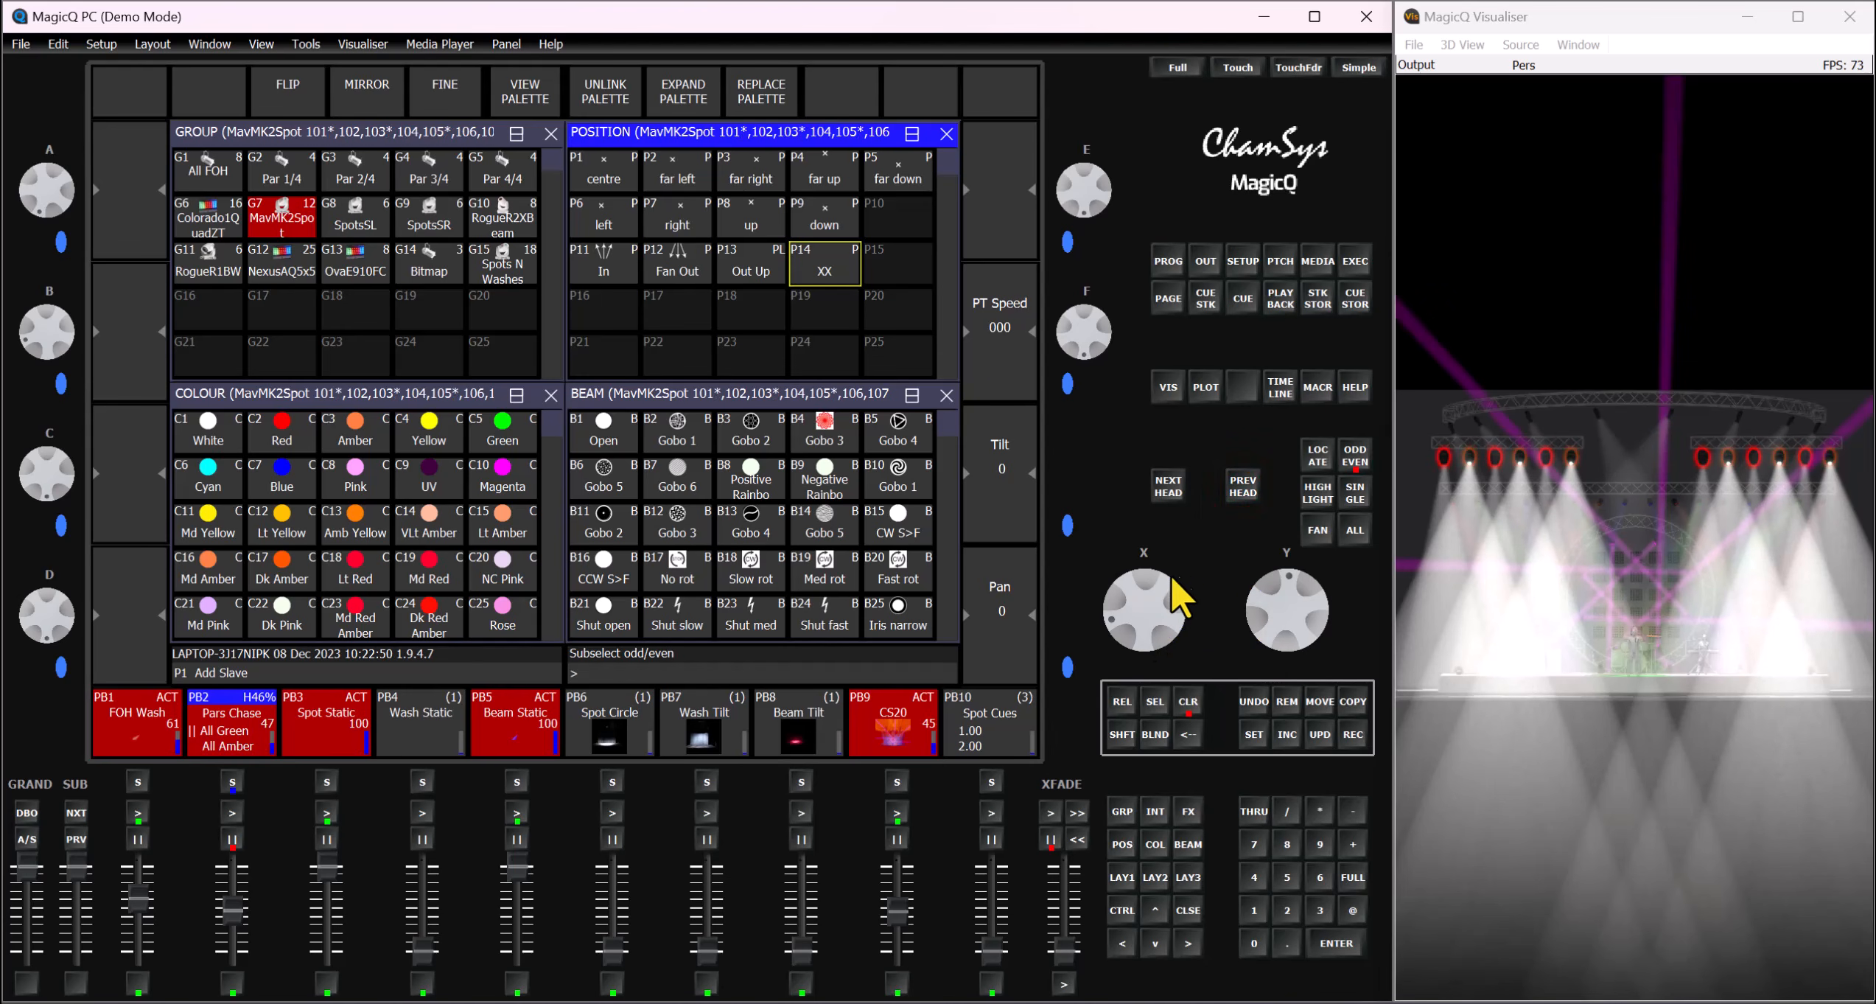
{"action": "left_click_drag", "start_coordinate": [1169, 601], "coordinate": [1148, 522]}
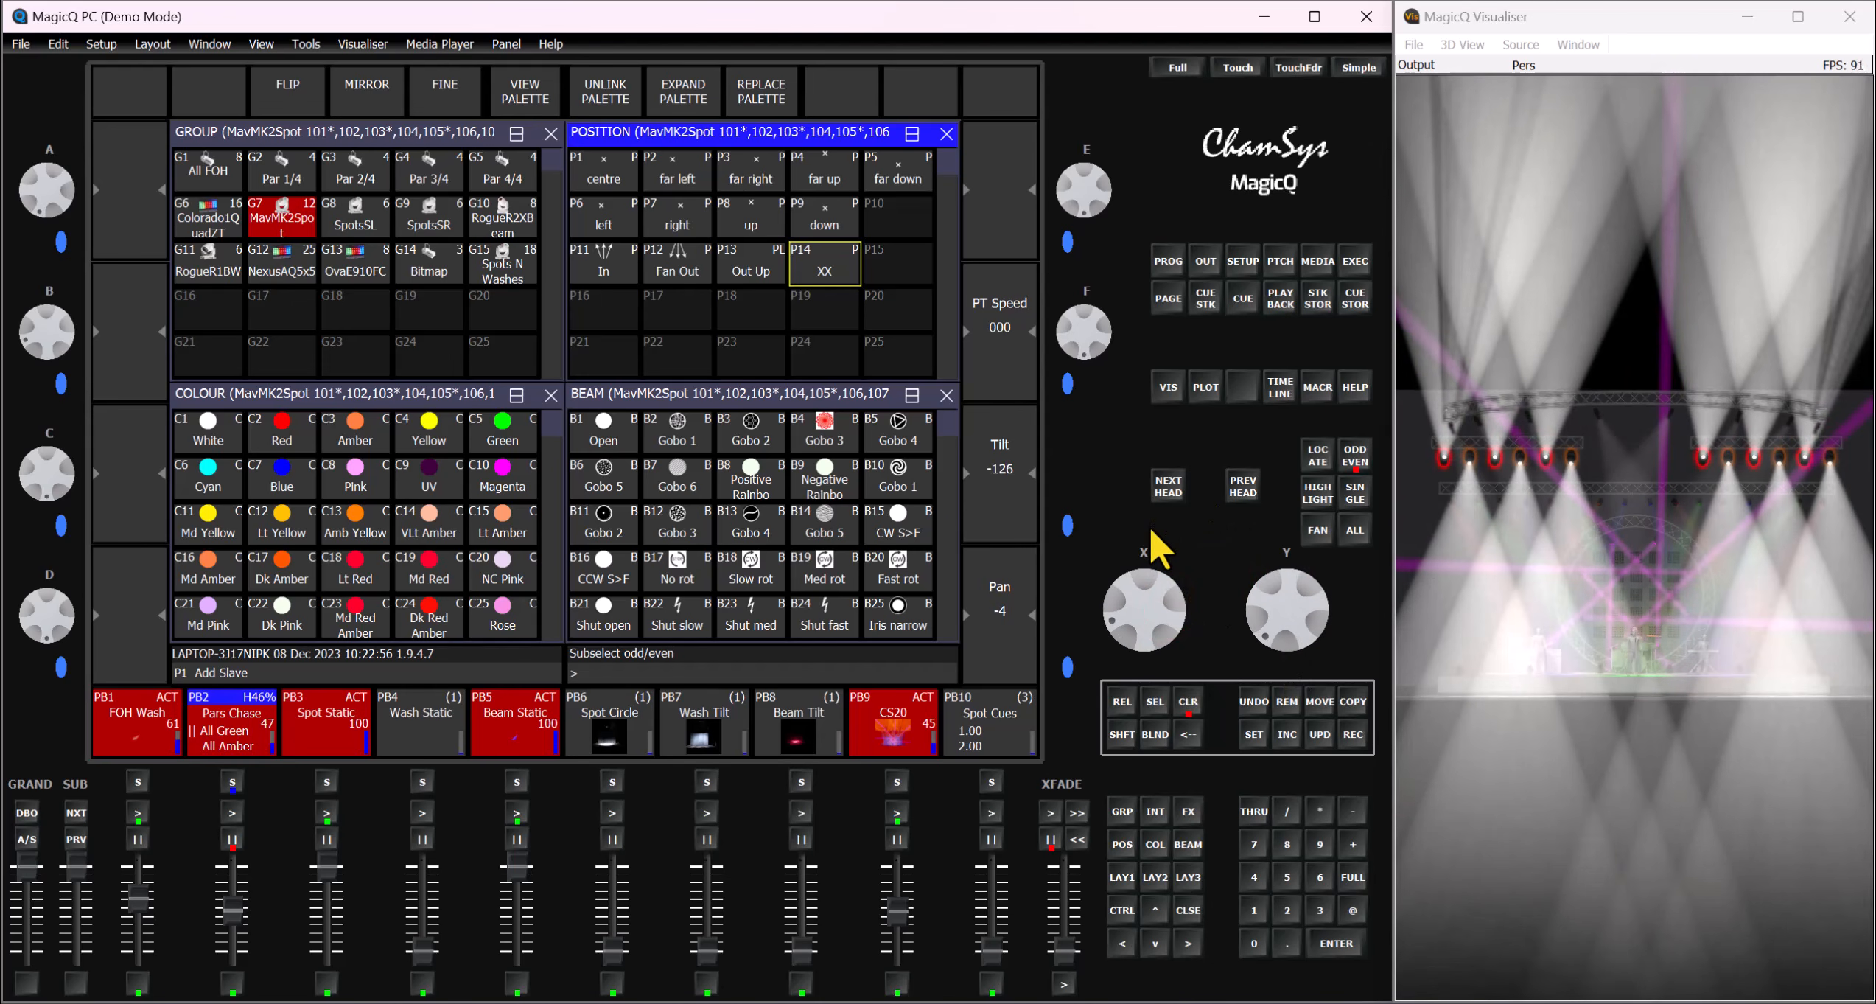
{"action": "left_click", "coordinate": [1189, 701]}
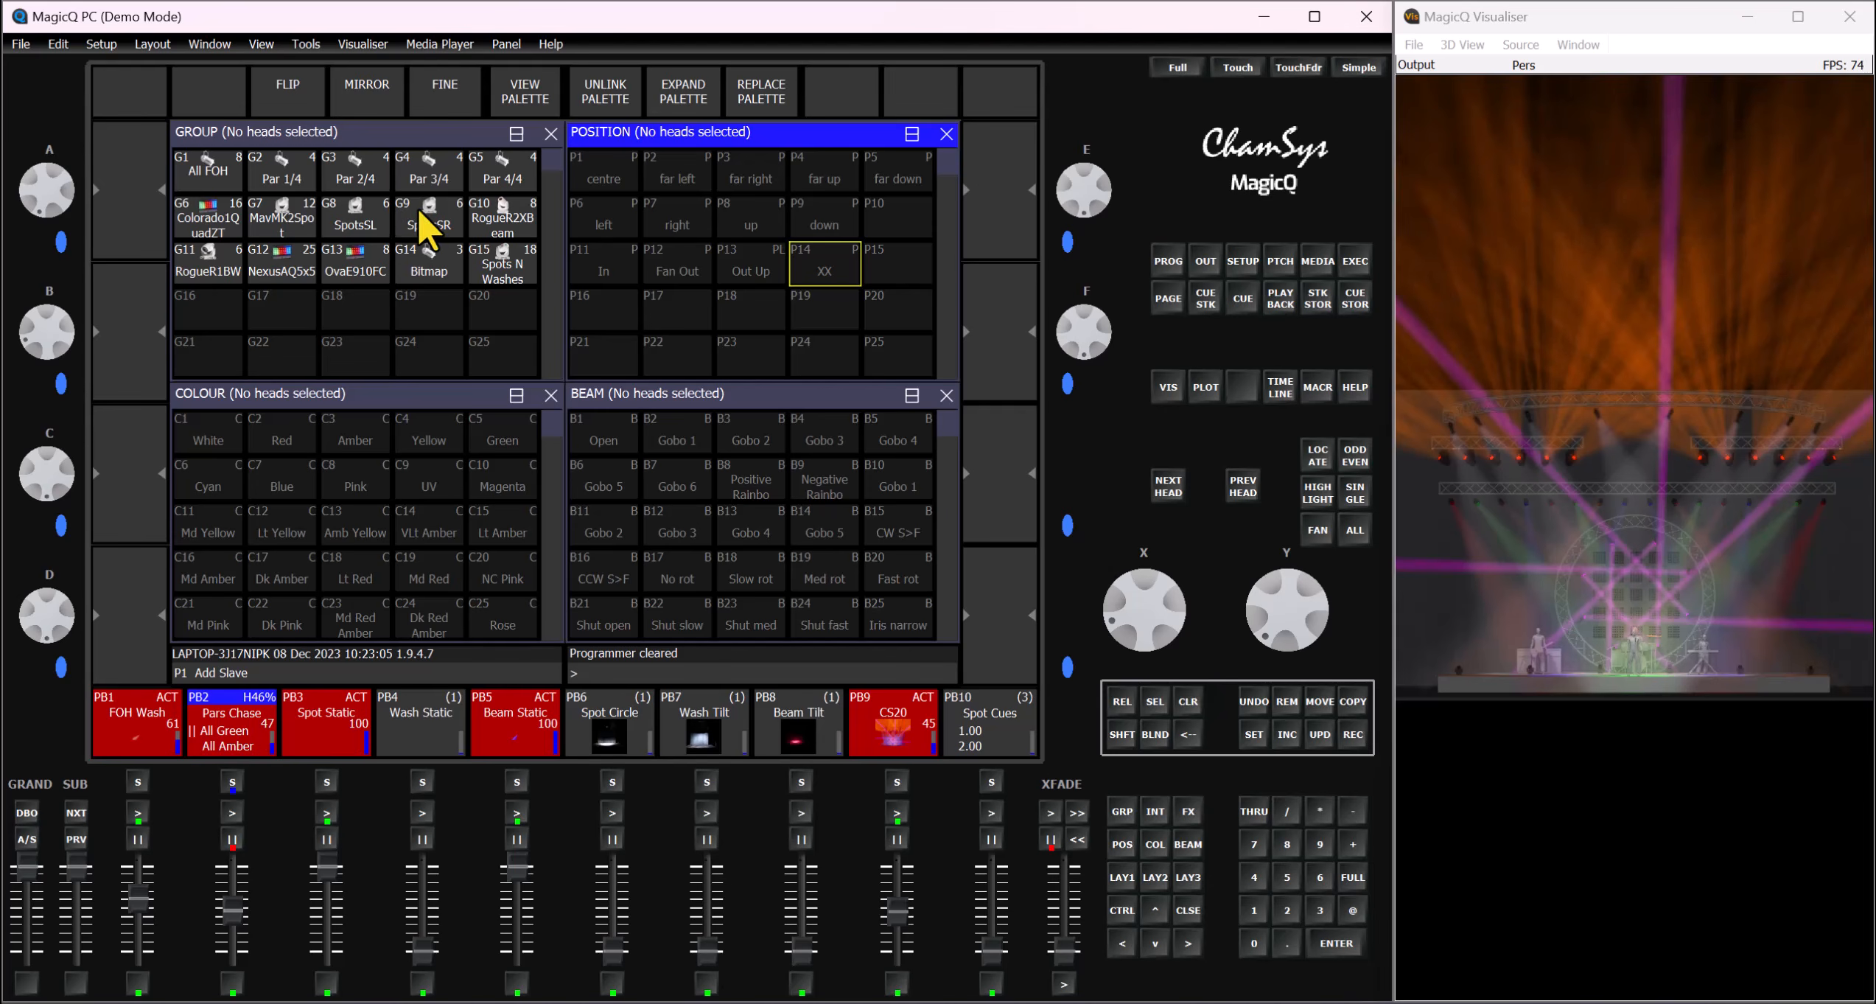
Step: Select the MavMK2Spot group, turn on Highlight and step through its heads one at a time up to head 110
{"action": "left_click", "coordinate": [285, 221]}
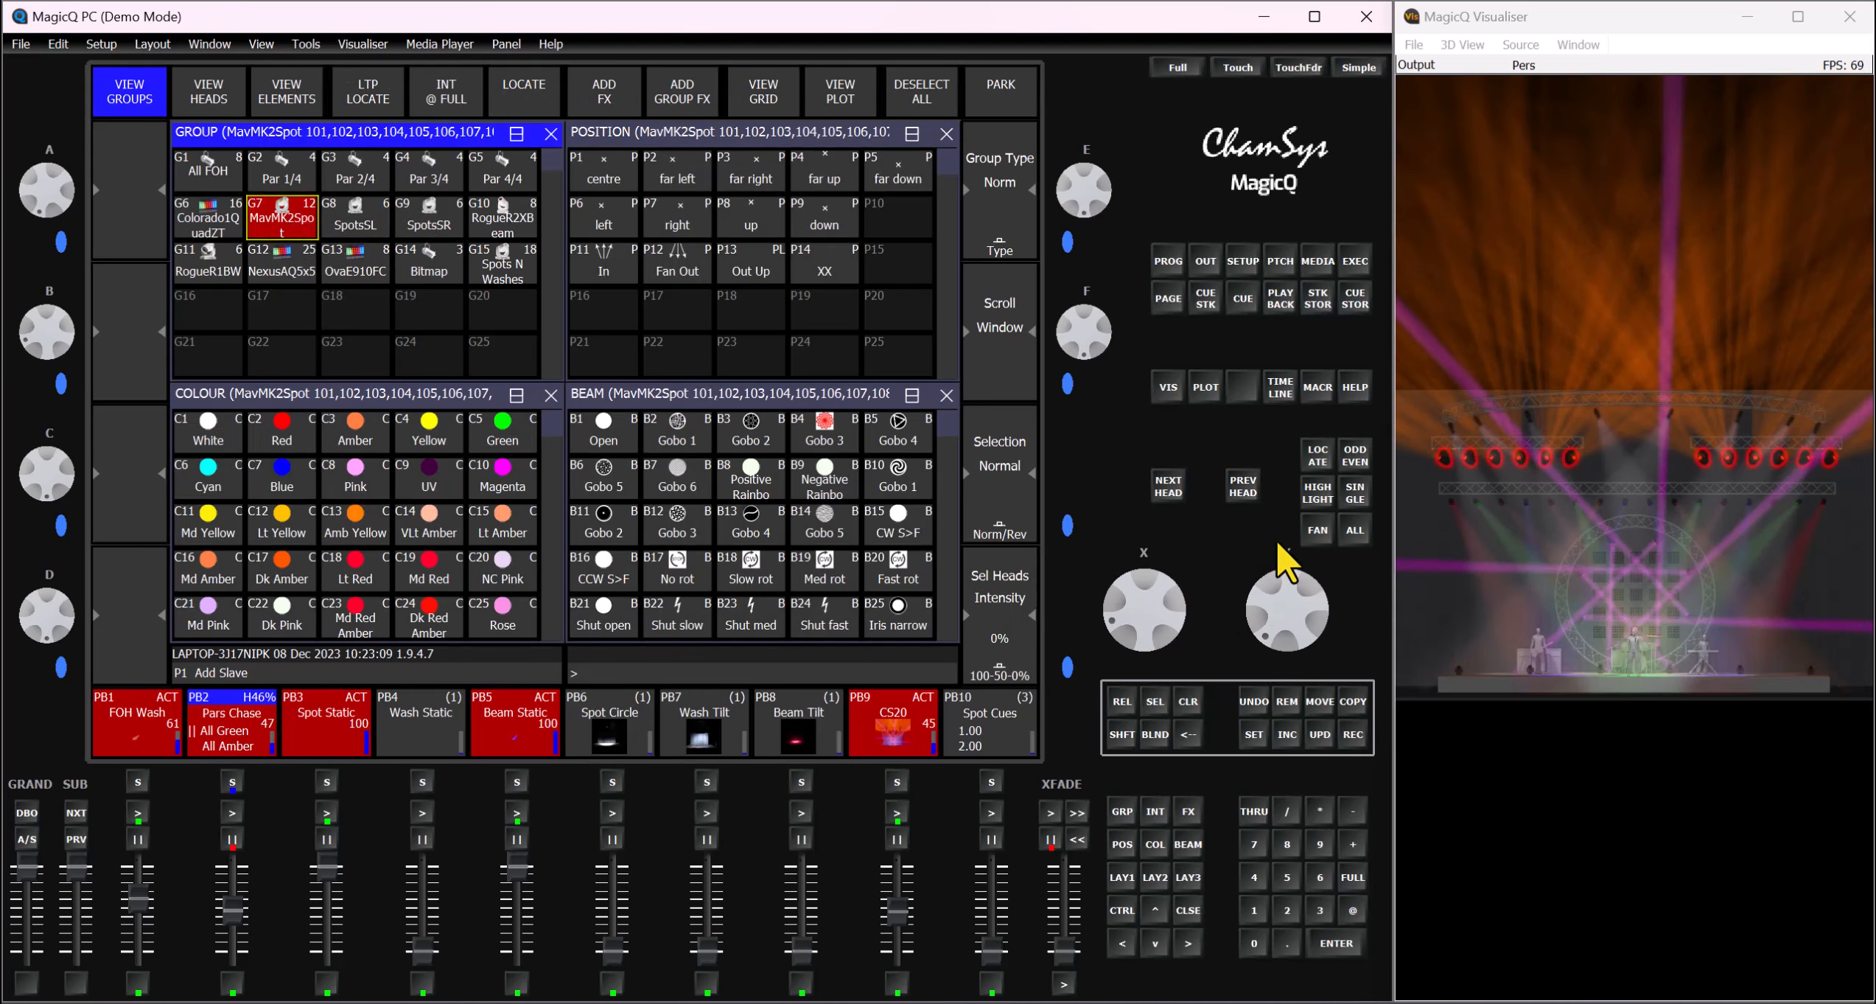
{"action": "left_click", "coordinate": [1317, 493]}
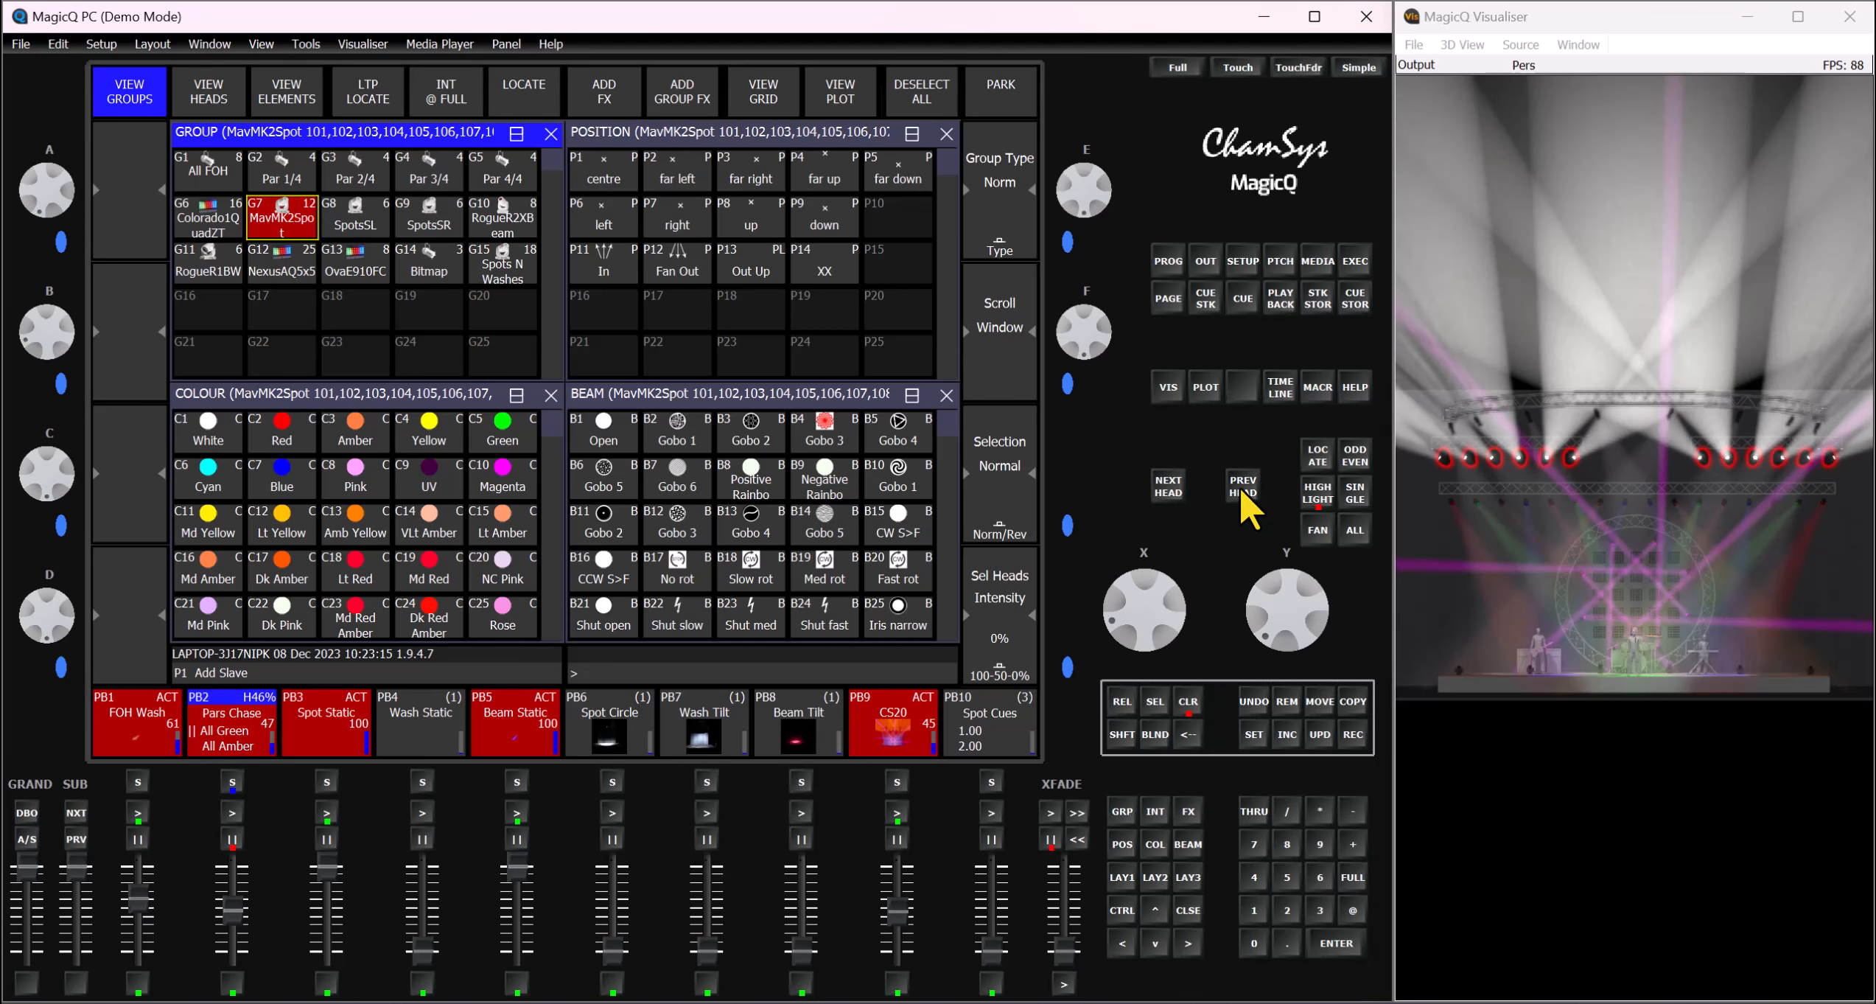
{"action": "left_click", "coordinate": [1167, 482]}
{"action": "left_click", "coordinate": [1166, 482]}
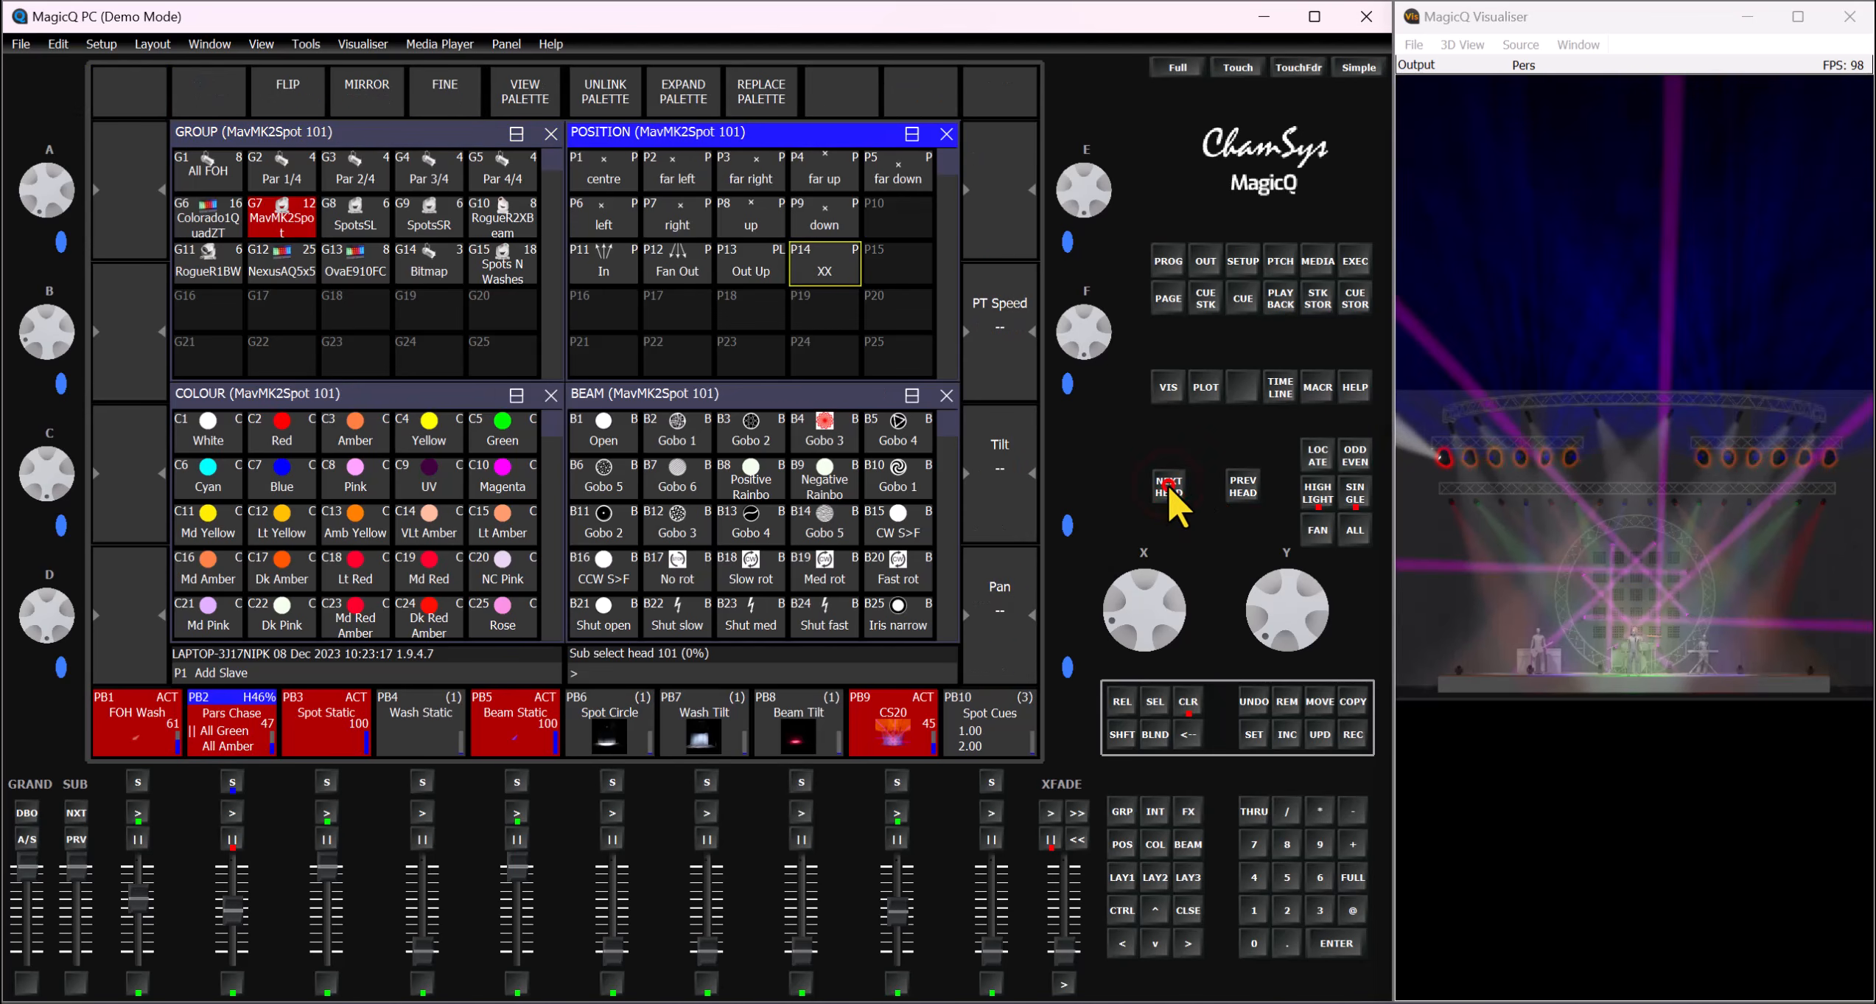
{"action": "left_click", "coordinate": [1167, 482]}
{"action": "left_click", "coordinate": [1167, 482]}
{"action": "left_click", "coordinate": [1166, 482]}
{"action": "left_click", "coordinate": [1167, 482]}
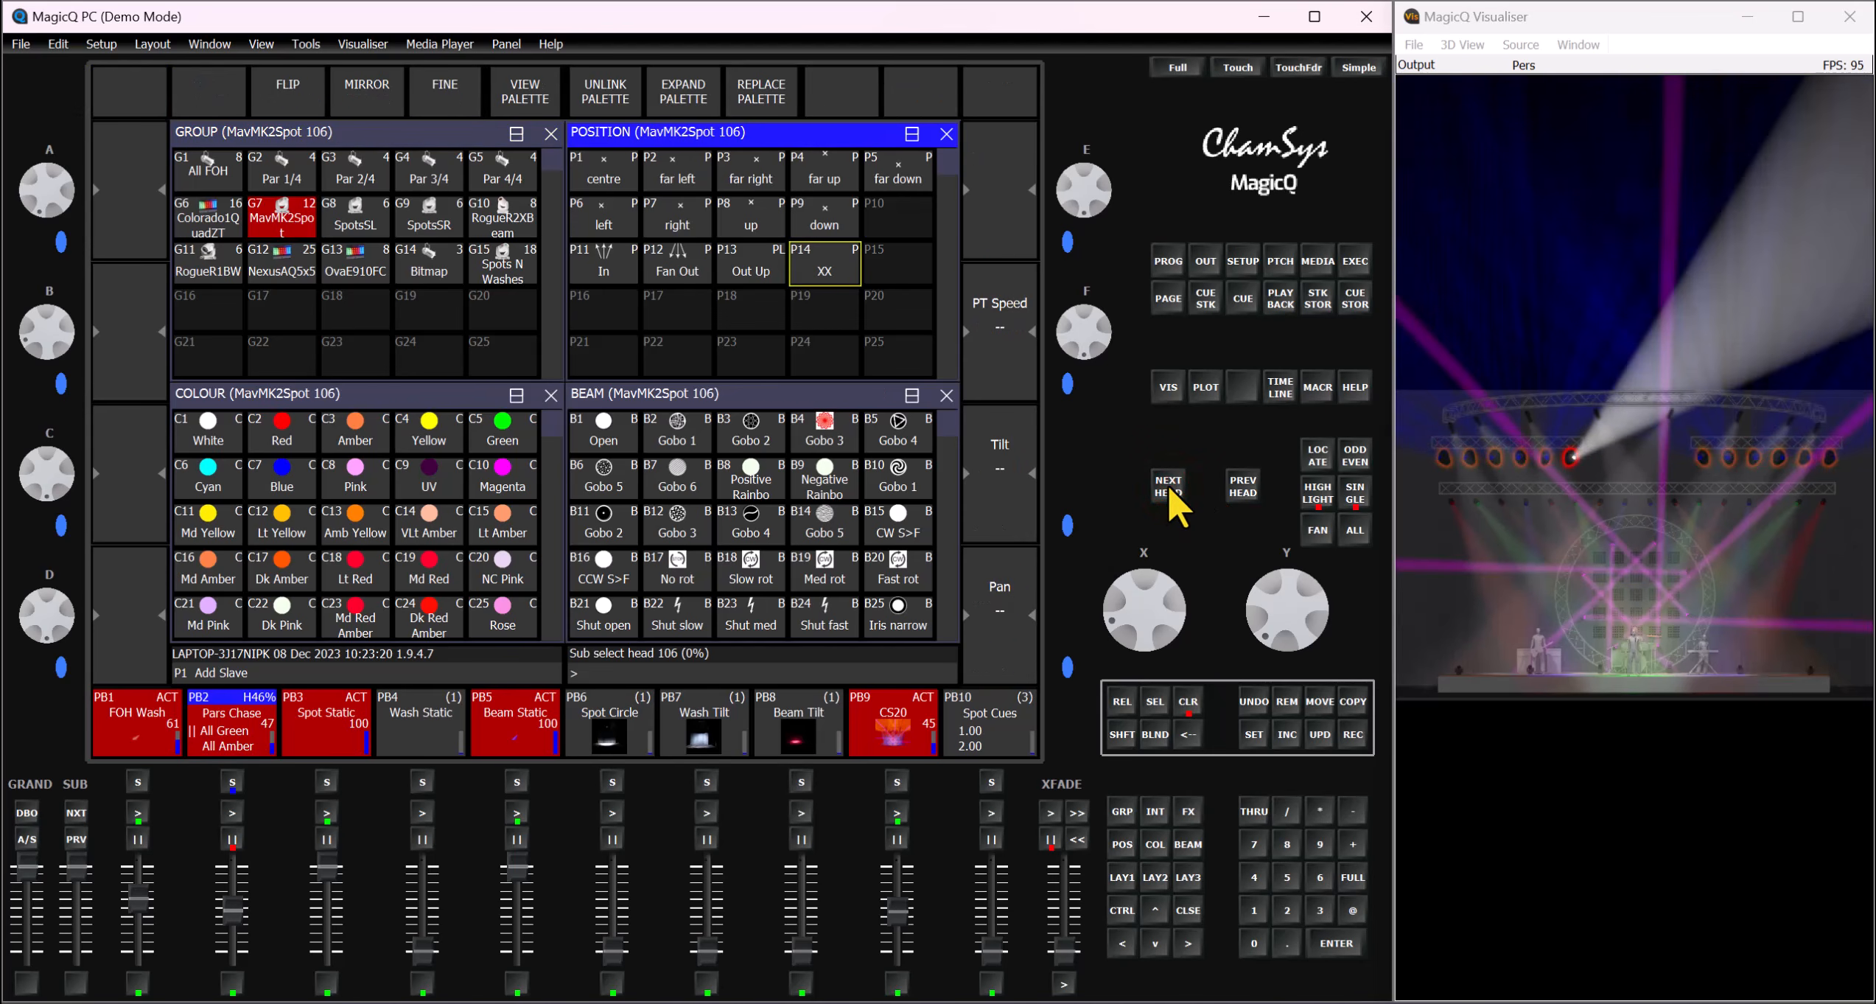
{"action": "left_click", "coordinate": [1167, 485]}
{"action": "left_click", "coordinate": [1168, 485]}
{"action": "left_click", "coordinate": [1170, 488]}
{"action": "left_click", "coordinate": [1169, 488]}
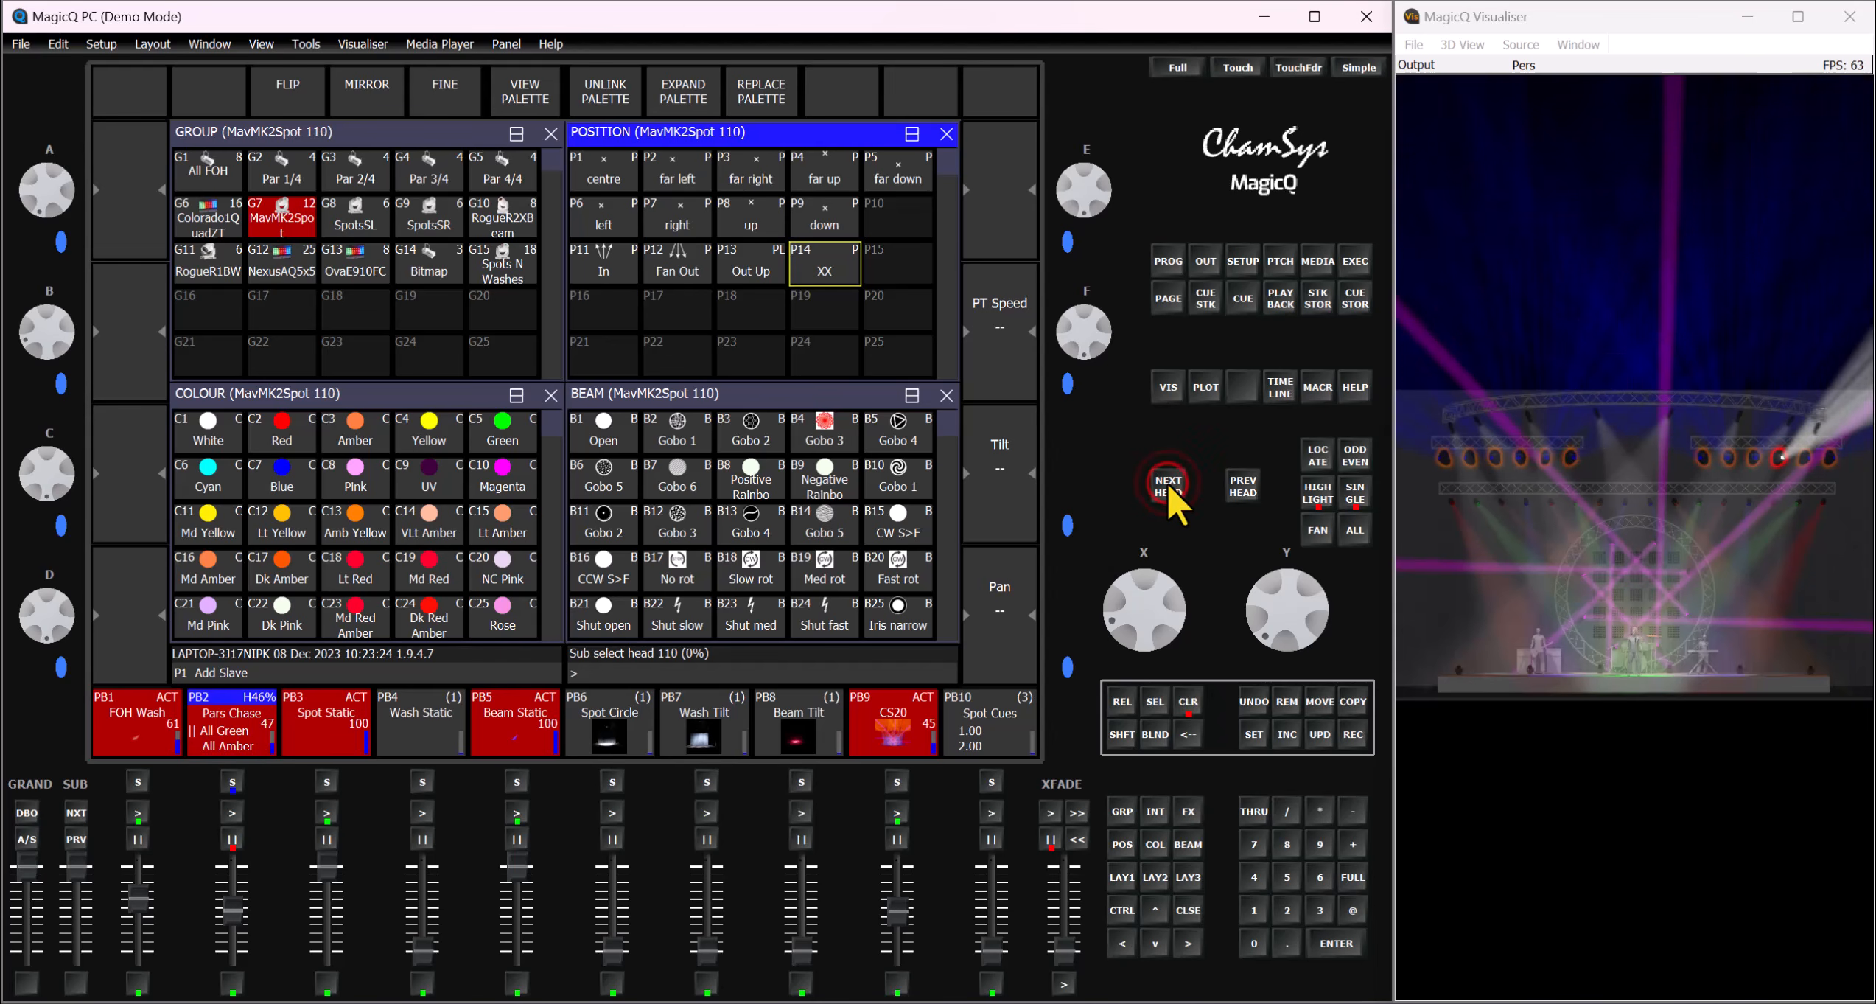
Step: Alternate between all MavMK2Spot heads and single-head selection, finish with all heads selected, and turn off Highlight
{"action": "left_click", "coordinate": [1358, 532]}
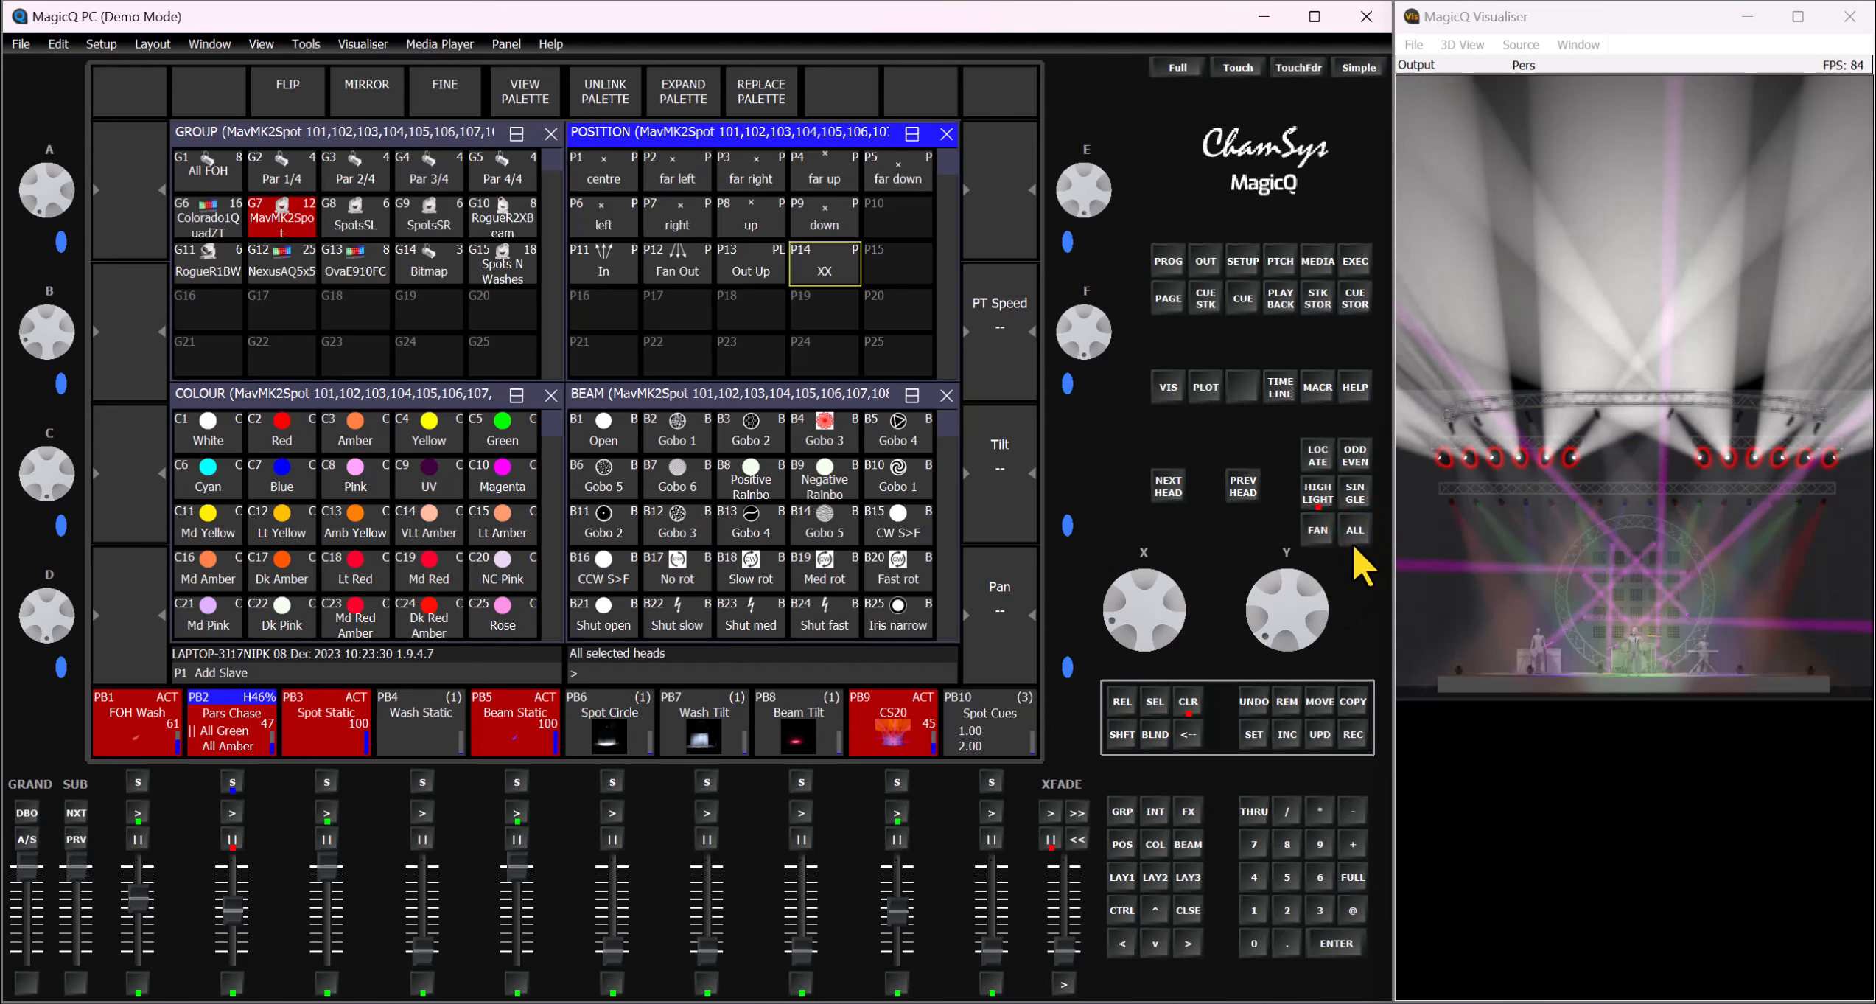
{"action": "left_click", "coordinate": [1356, 493]}
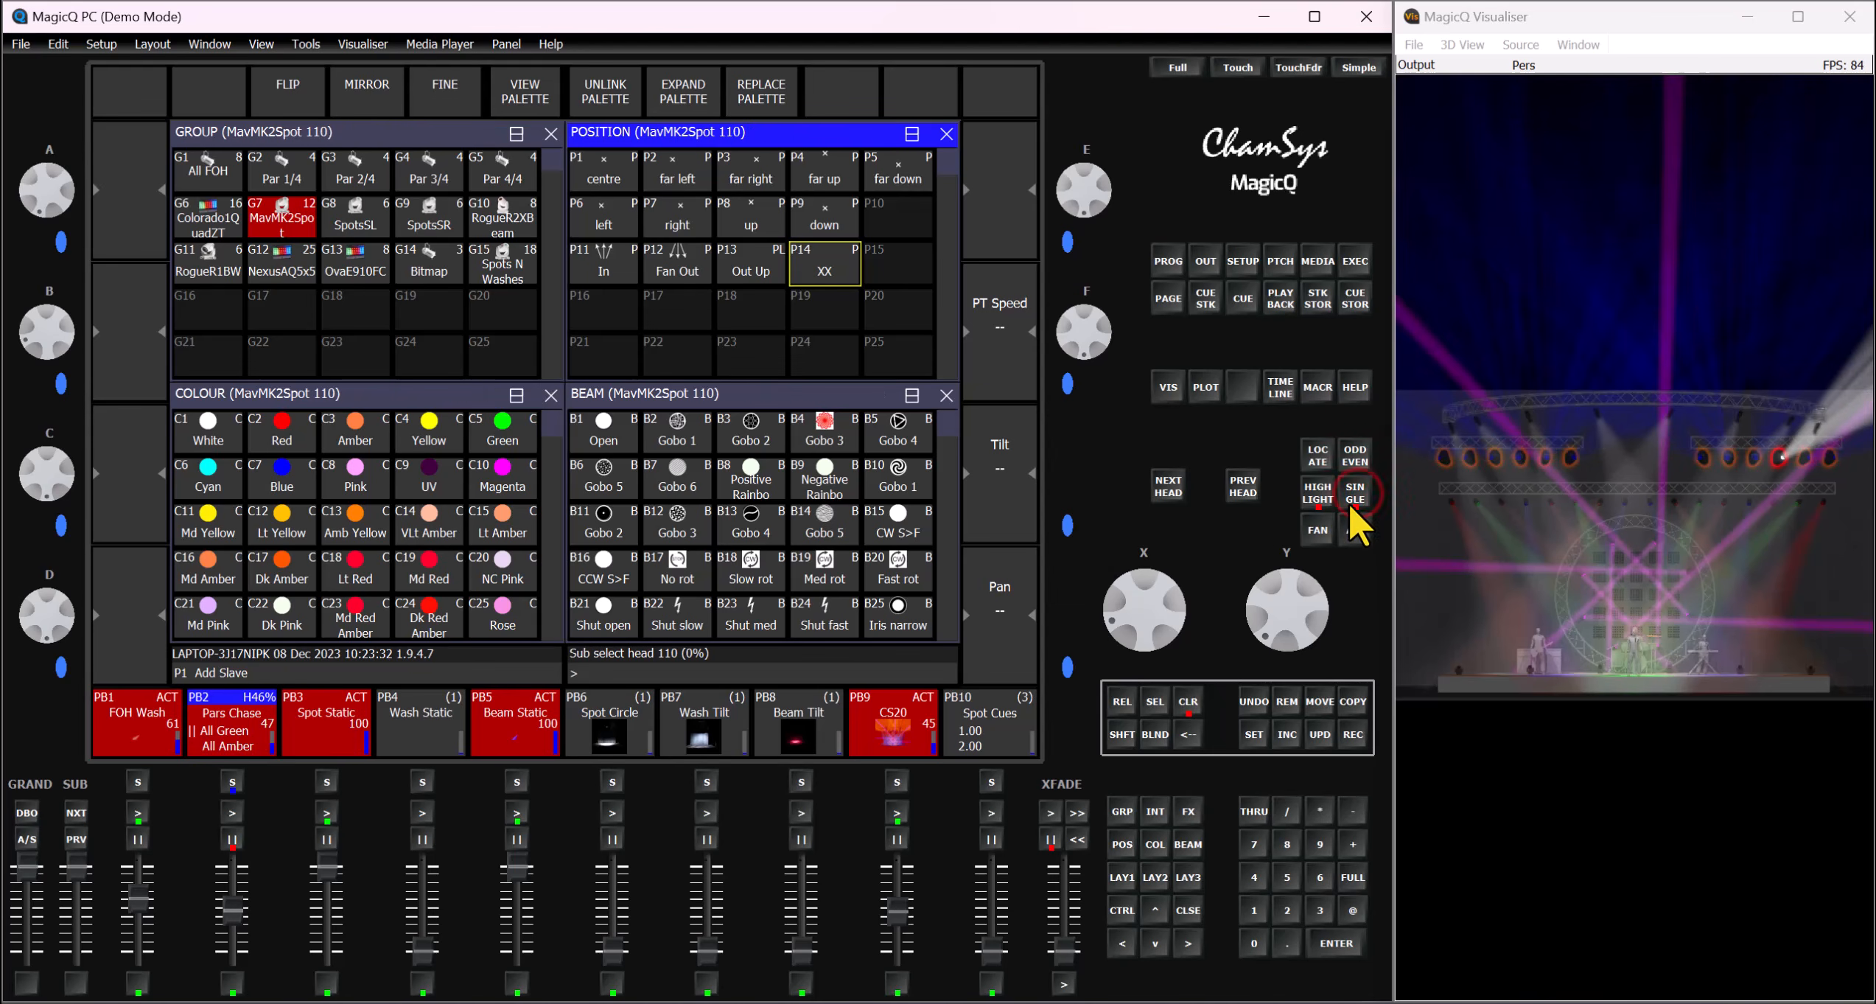
{"action": "left_click", "coordinate": [1167, 487]}
{"action": "left_click", "coordinate": [1167, 486]}
{"action": "left_click", "coordinate": [1355, 529]}
{"action": "left_click", "coordinate": [1358, 531]}
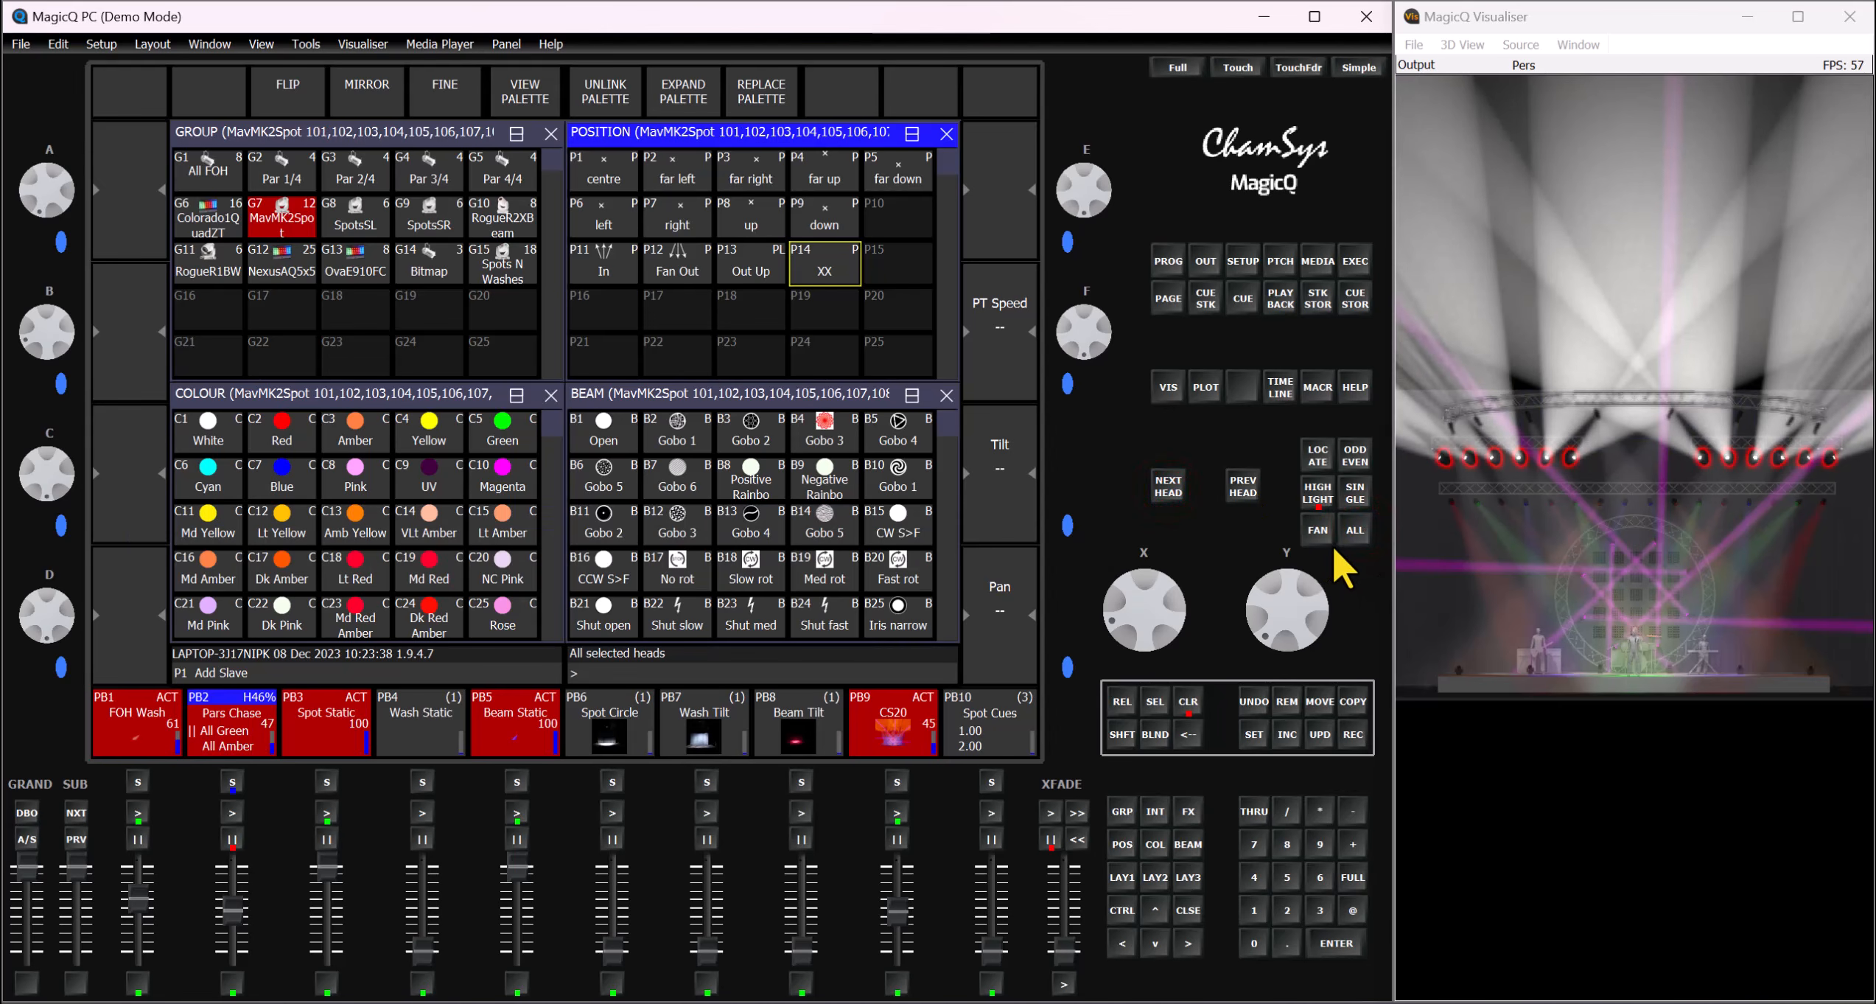
{"action": "left_click", "coordinate": [1319, 492]}
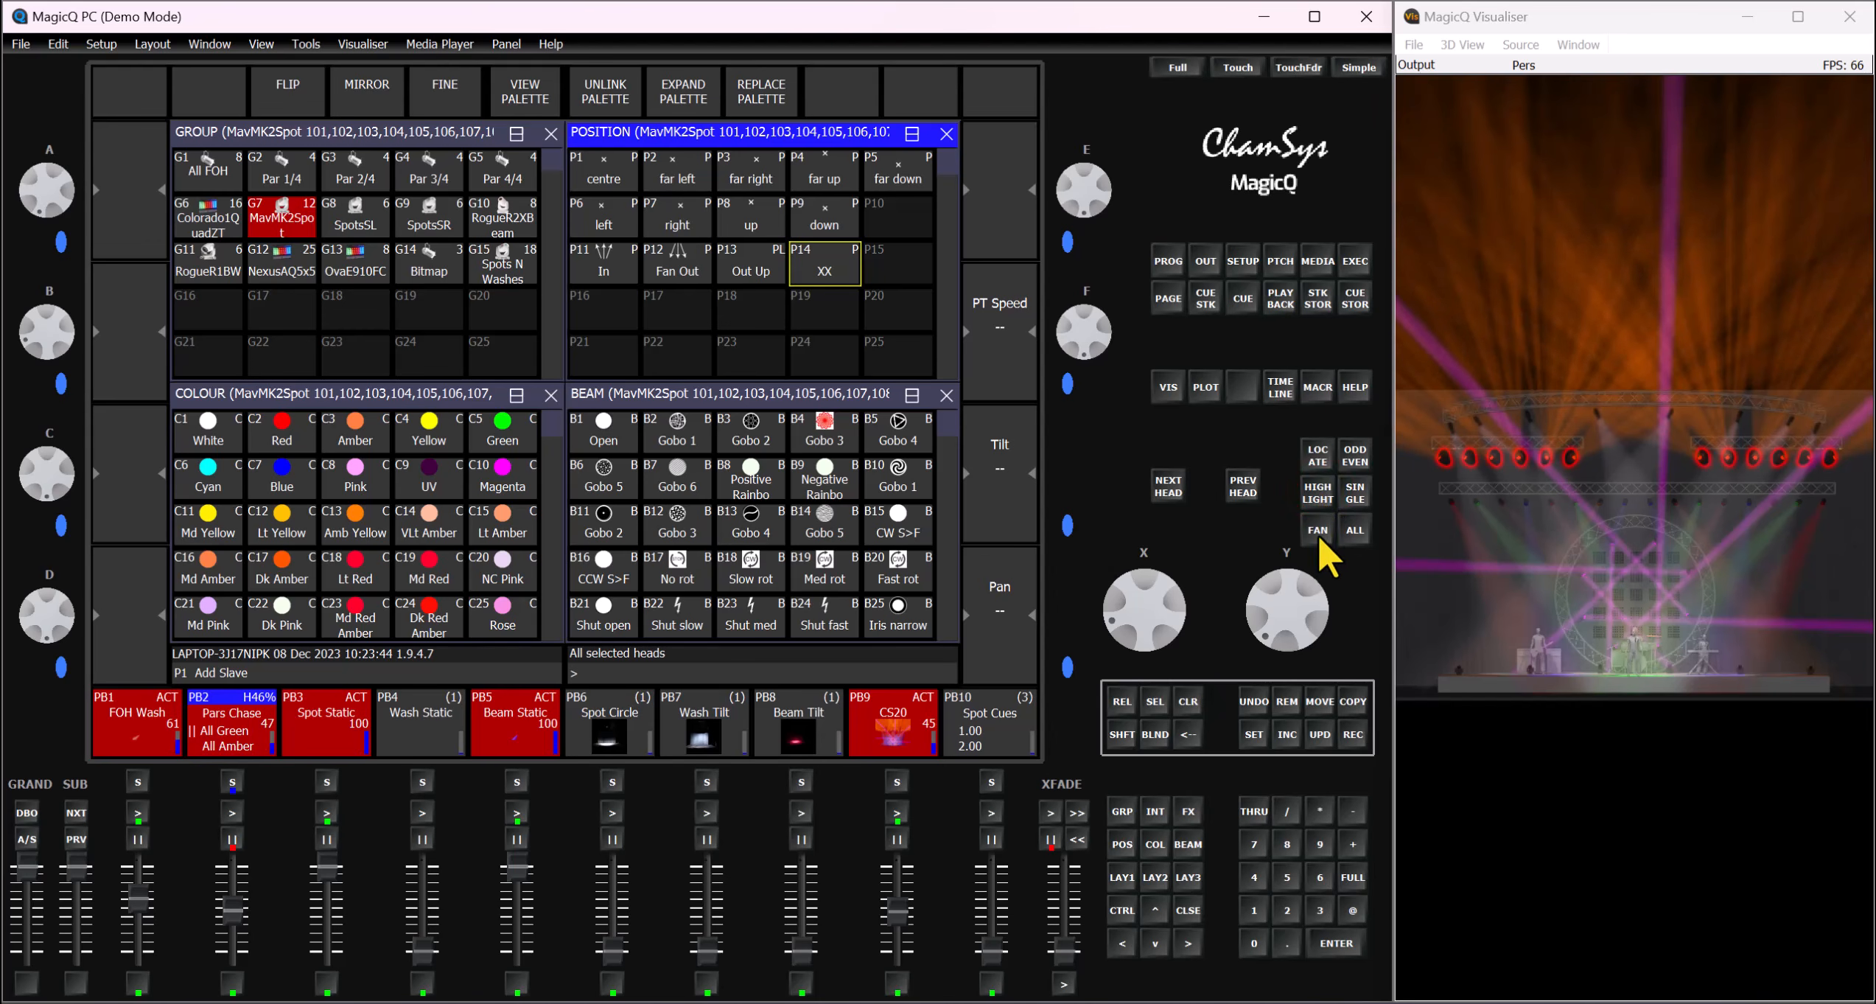
Step: Turn on Fan mode, fan the pan of the MavMK2Spot heads to about -101, and clear the programmer
{"action": "left_click", "coordinate": [1321, 535]}
{"action": "mouse_move", "coordinate": [1183, 617]}
{"action": "left_mouse_down"}
{"action": "mouse_move", "coordinate": [1111, 565]}
{"action": "mouse_move", "coordinate": [1172, 591]}
{"action": "mouse_move", "coordinate": [1184, 636]}
{"action": "mouse_move", "coordinate": [1181, 603]}
{"action": "left_mouse_up"}
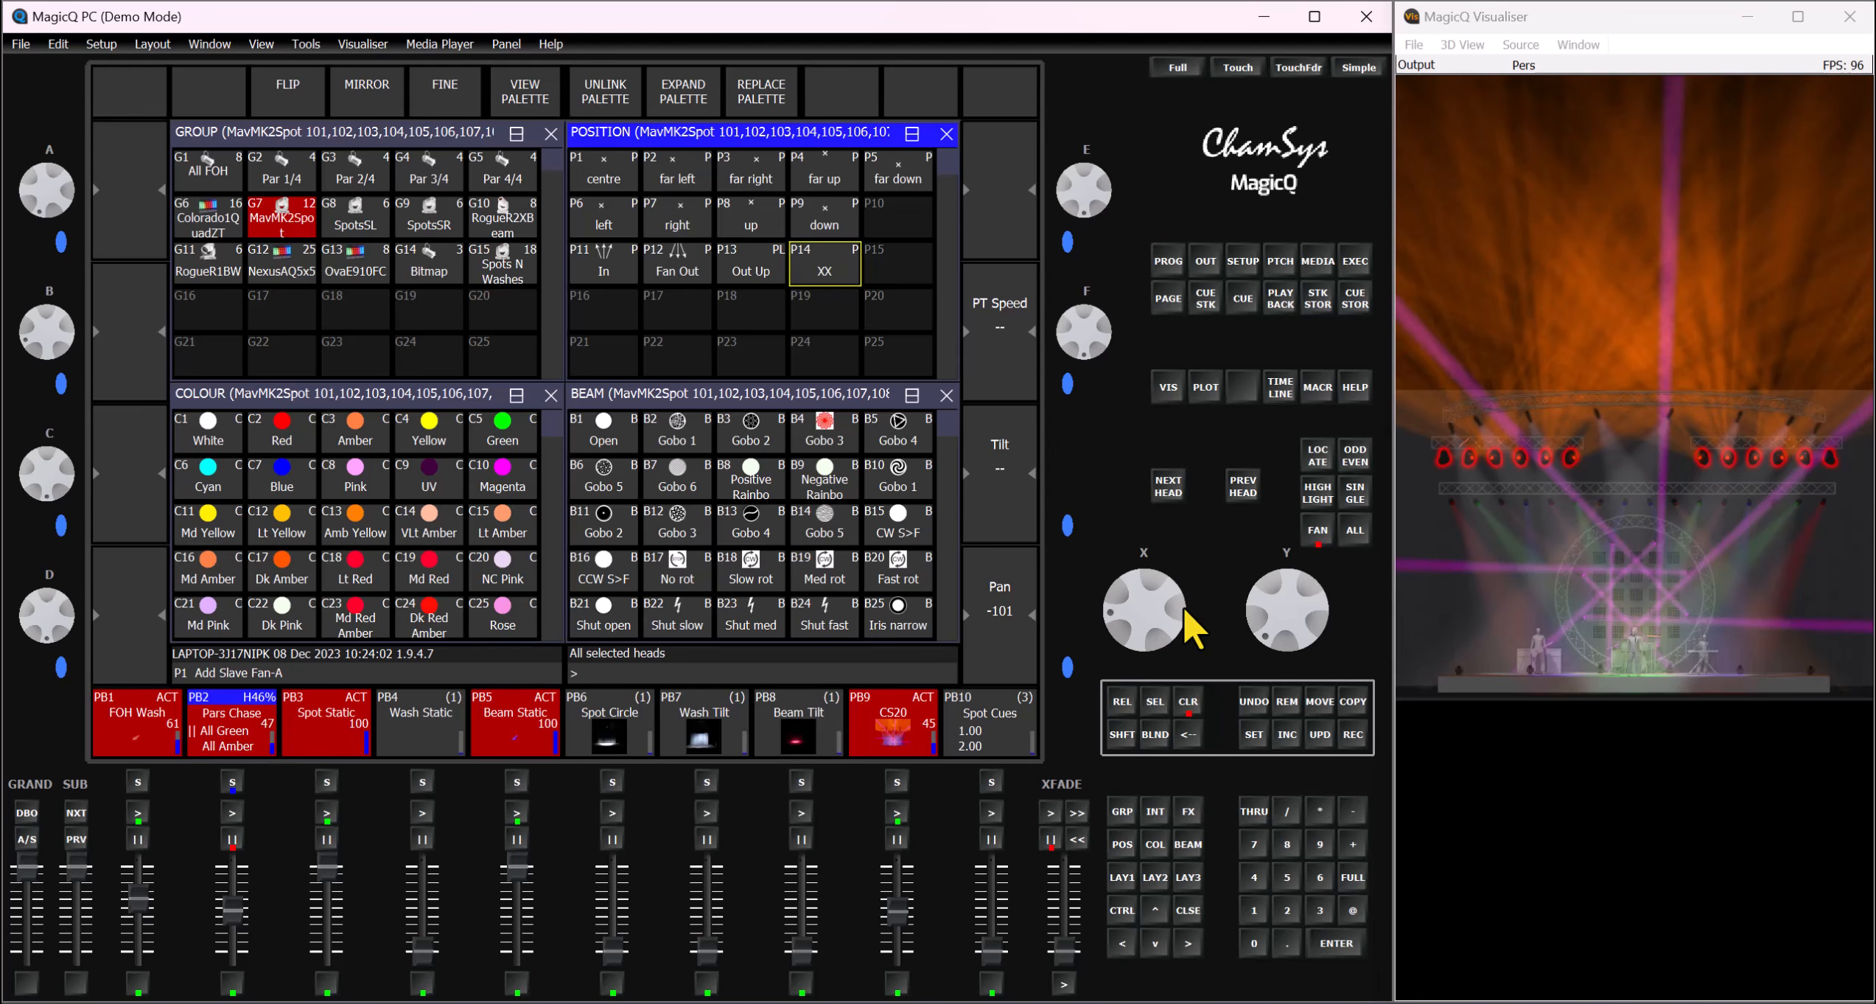
{"action": "left_click", "coordinate": [1187, 702]}
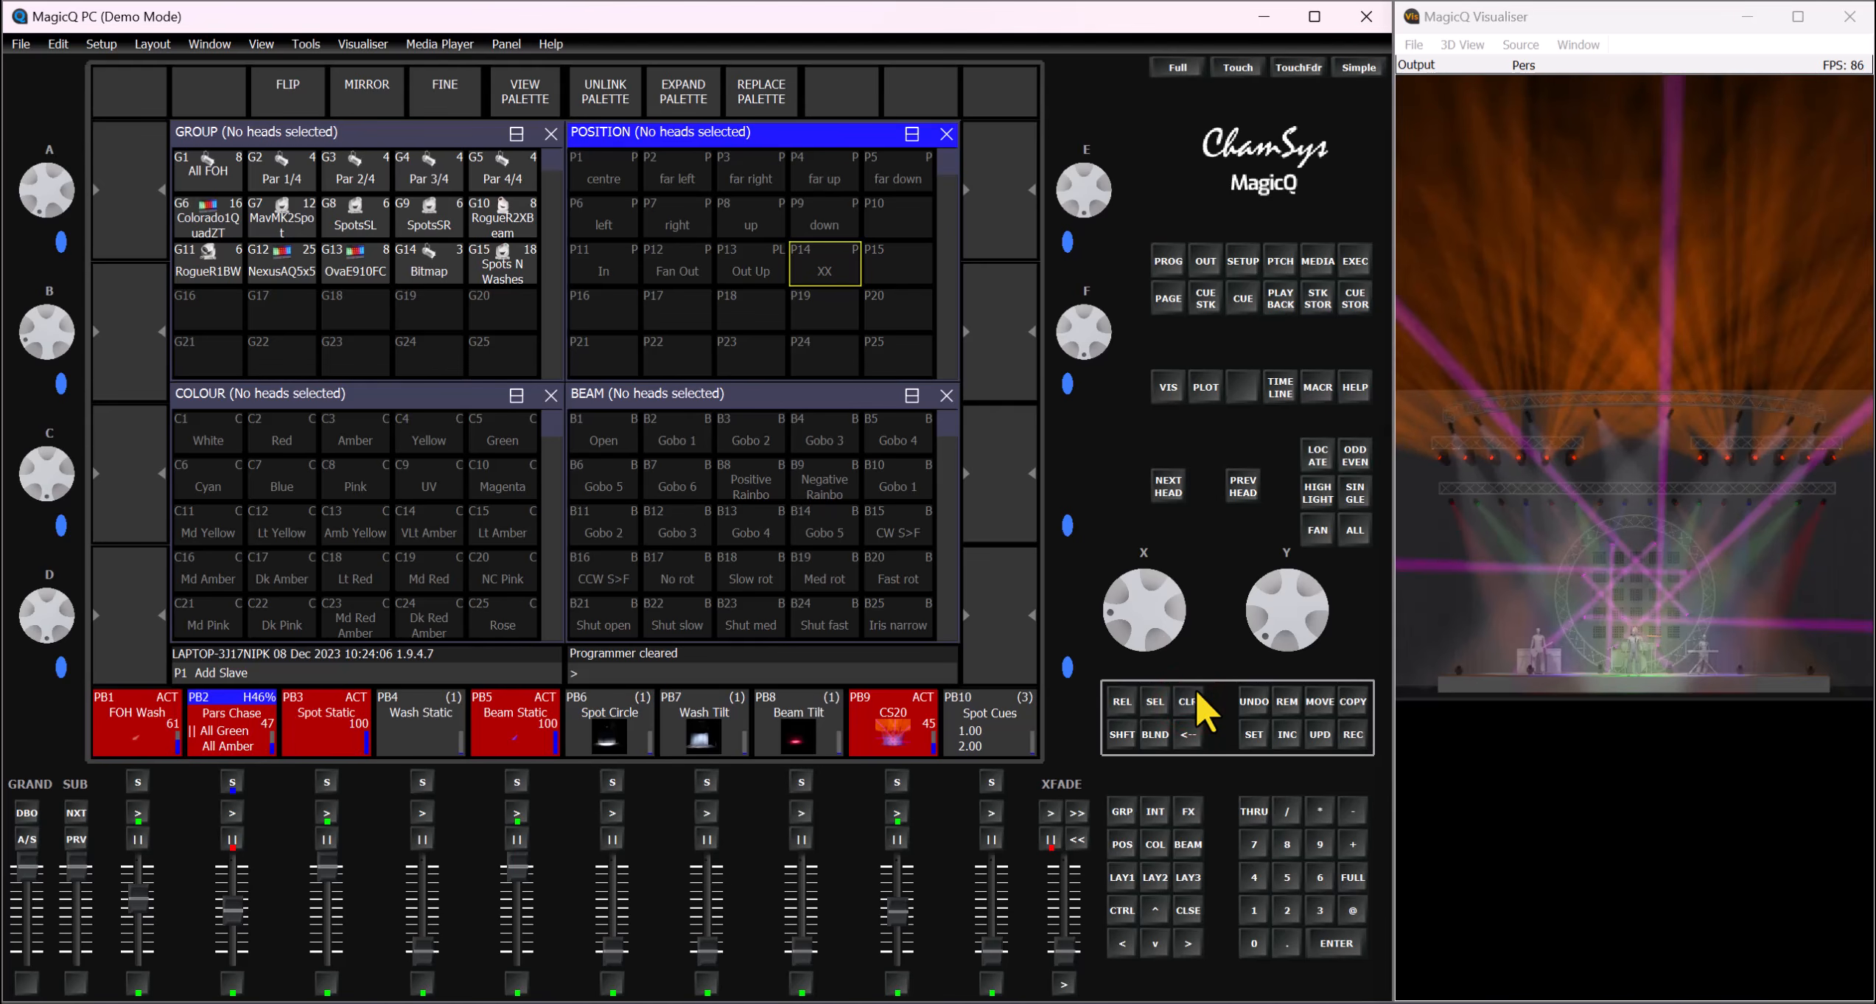